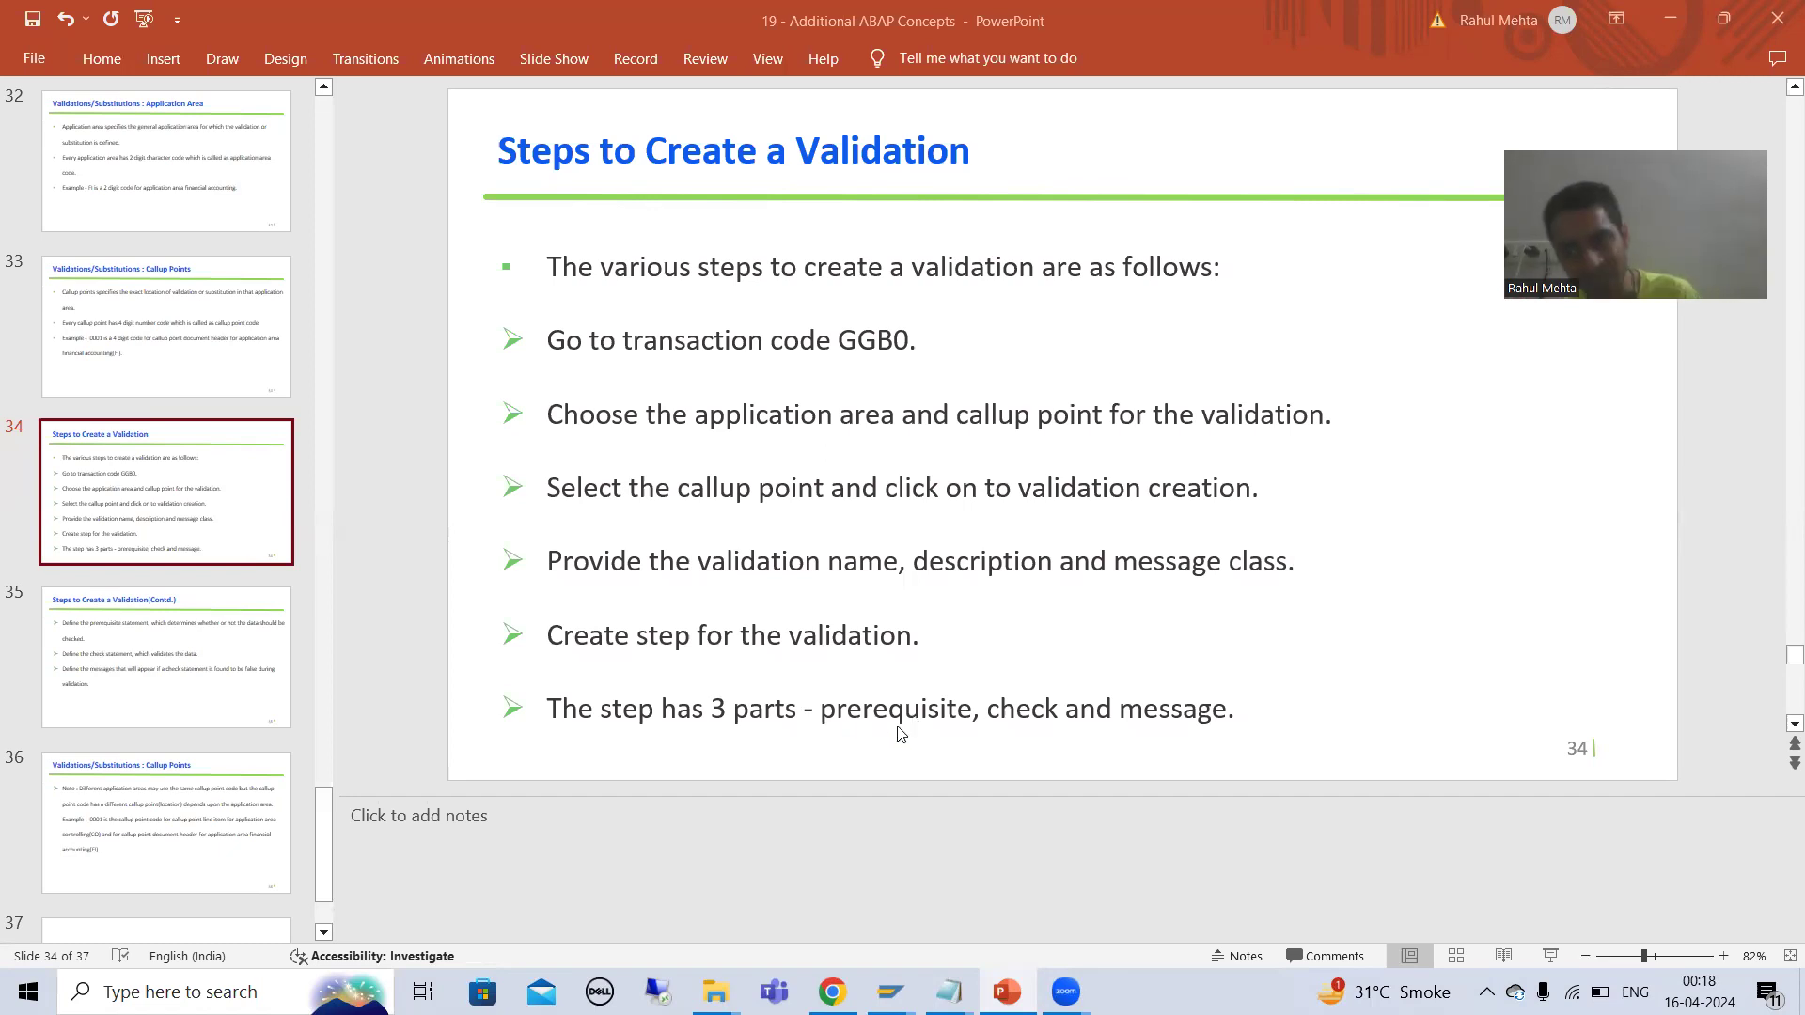
Show the "Steps to Create a Validation(Contd.)" slide, and in SAP review the check, prerequisite and message of DTYPE Step 001
left_click(1015, 710)
left_click(188, 652)
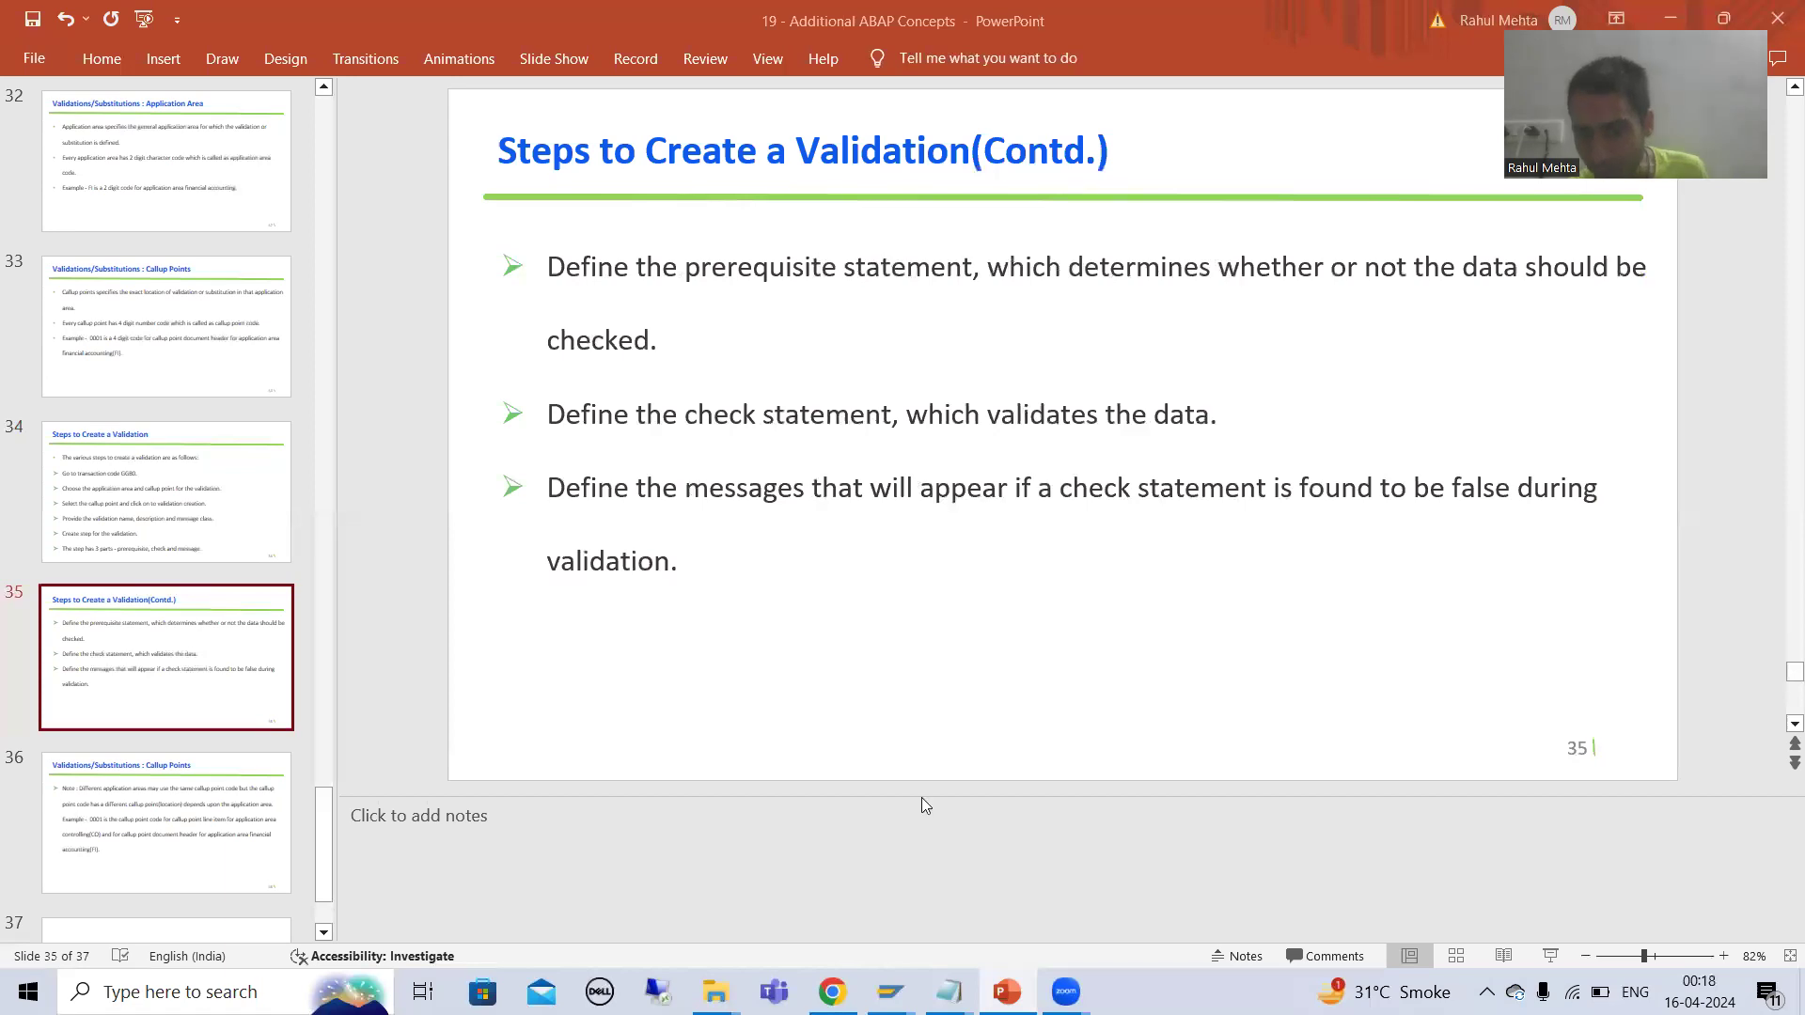
mouse_move(890, 992)
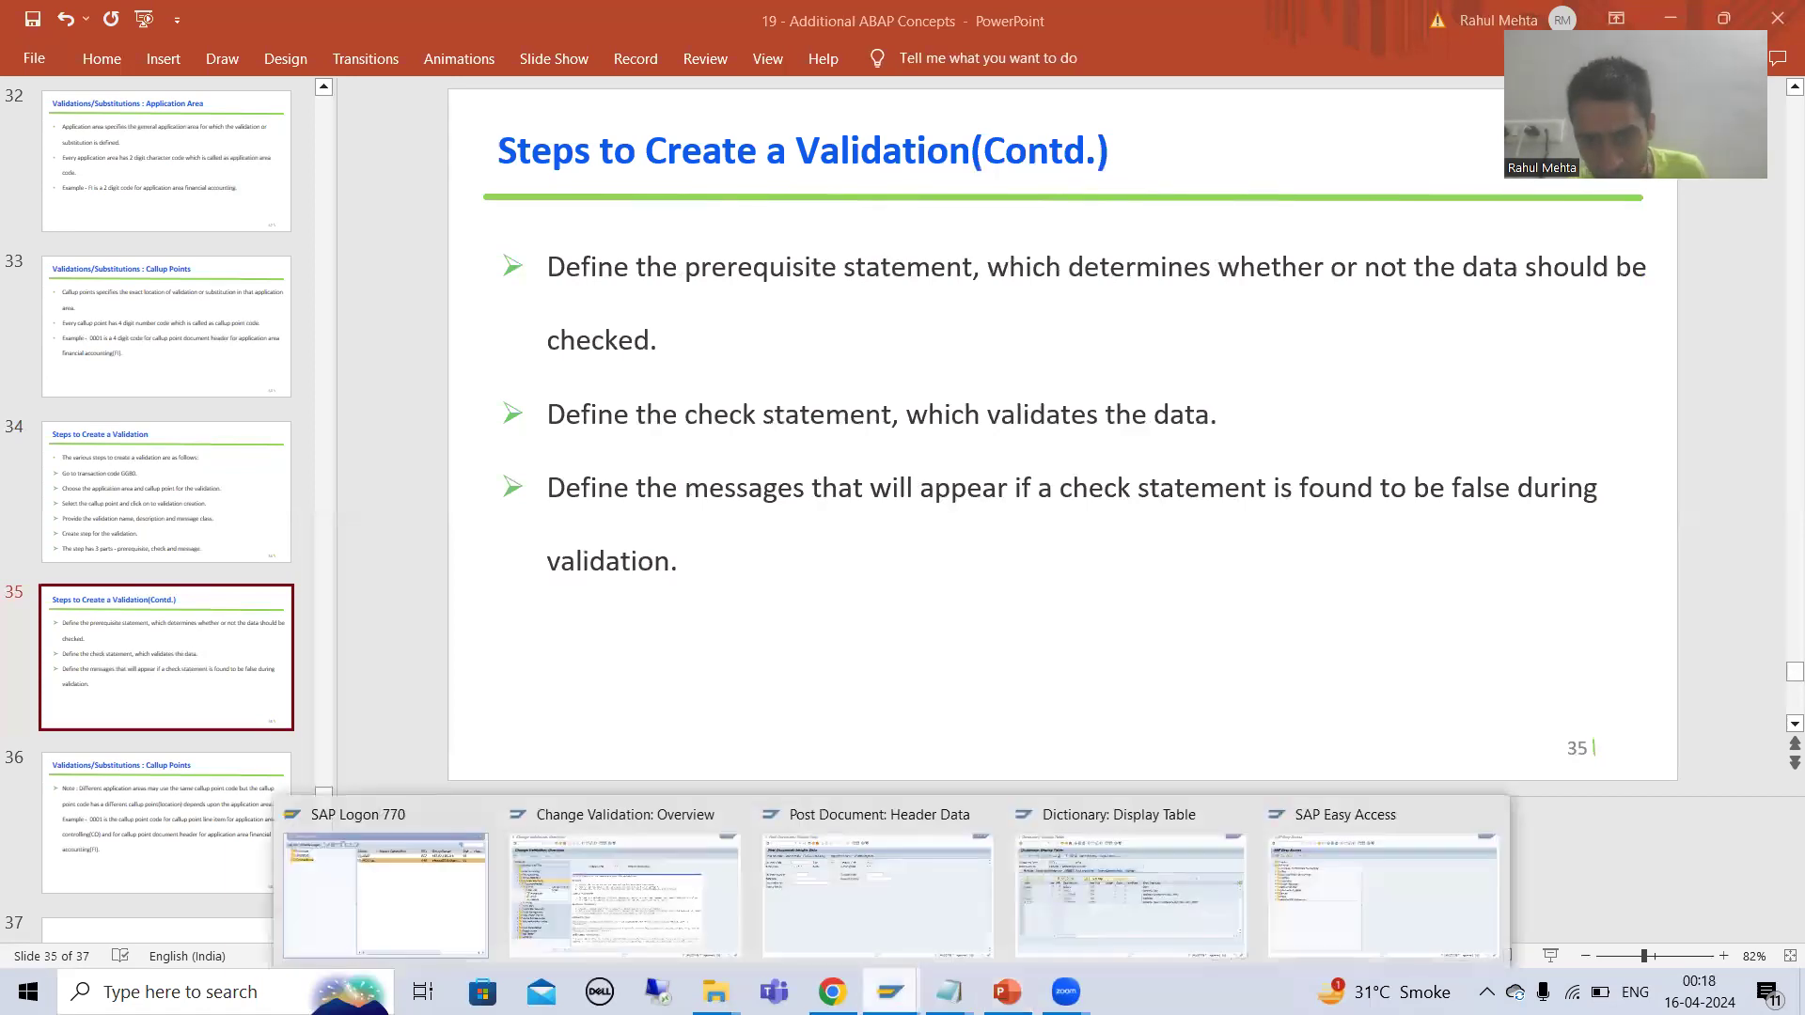
left_click(704, 928)
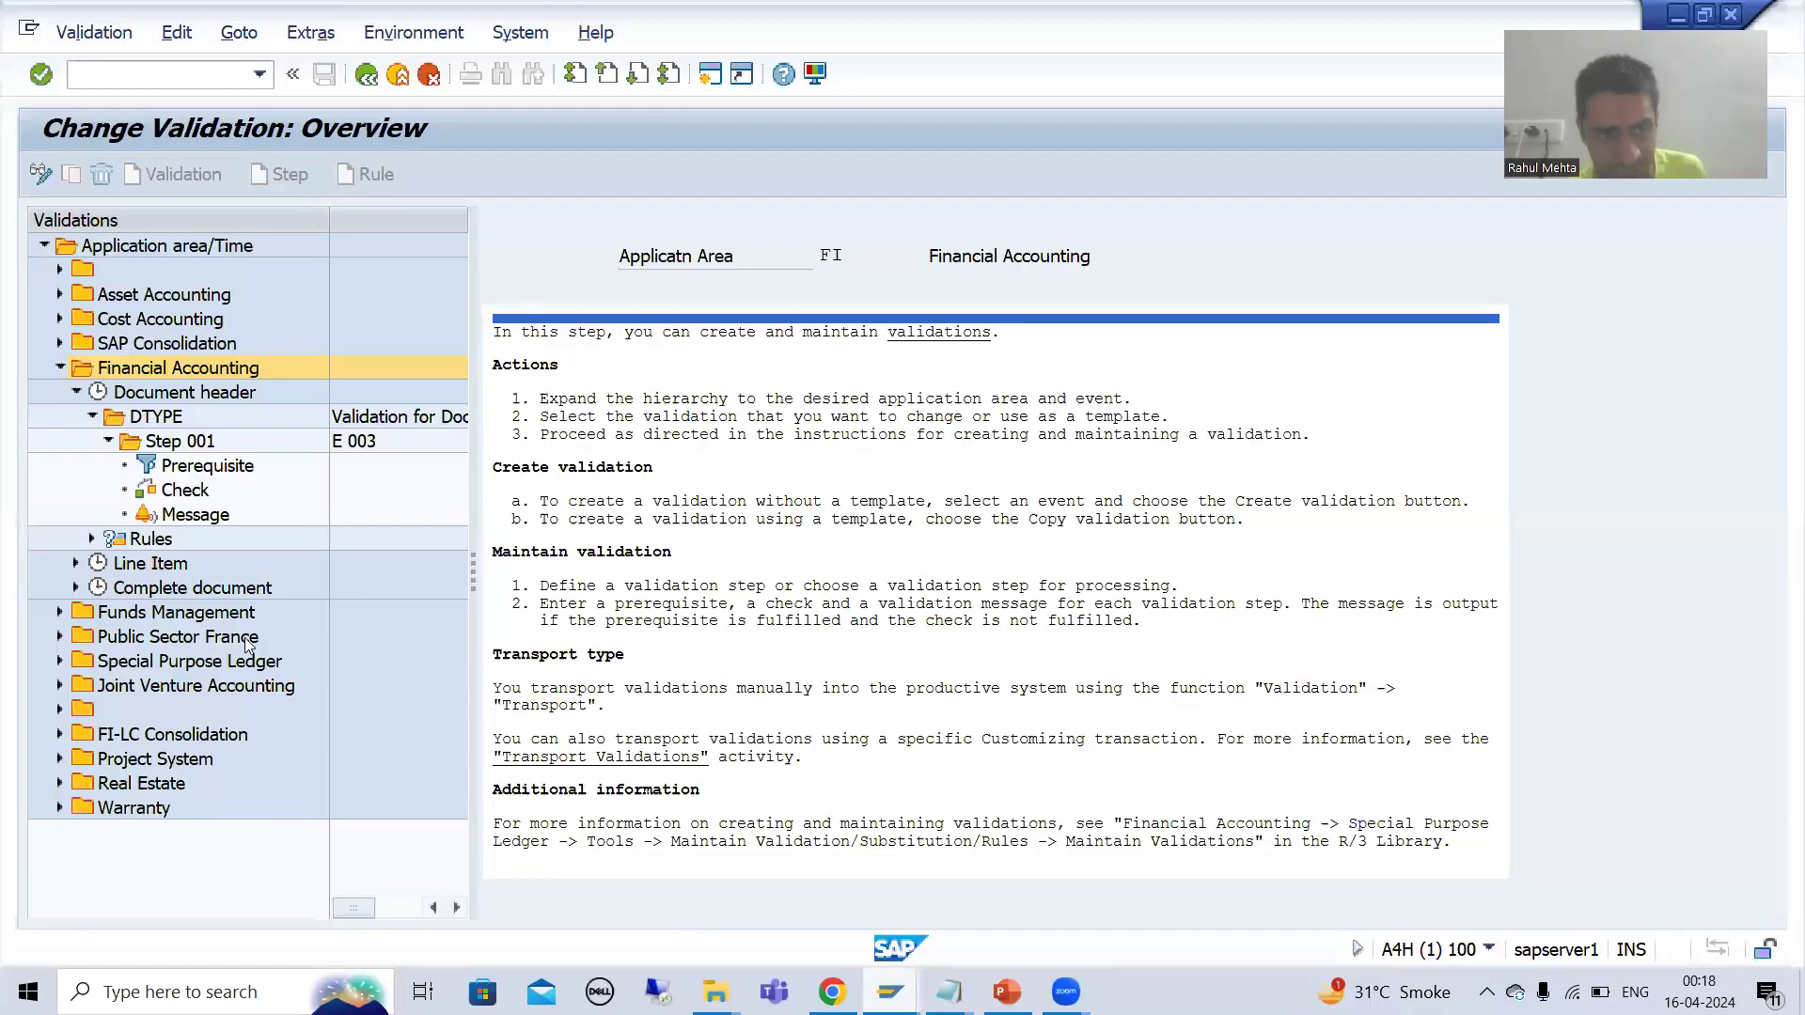
left_click(187, 487)
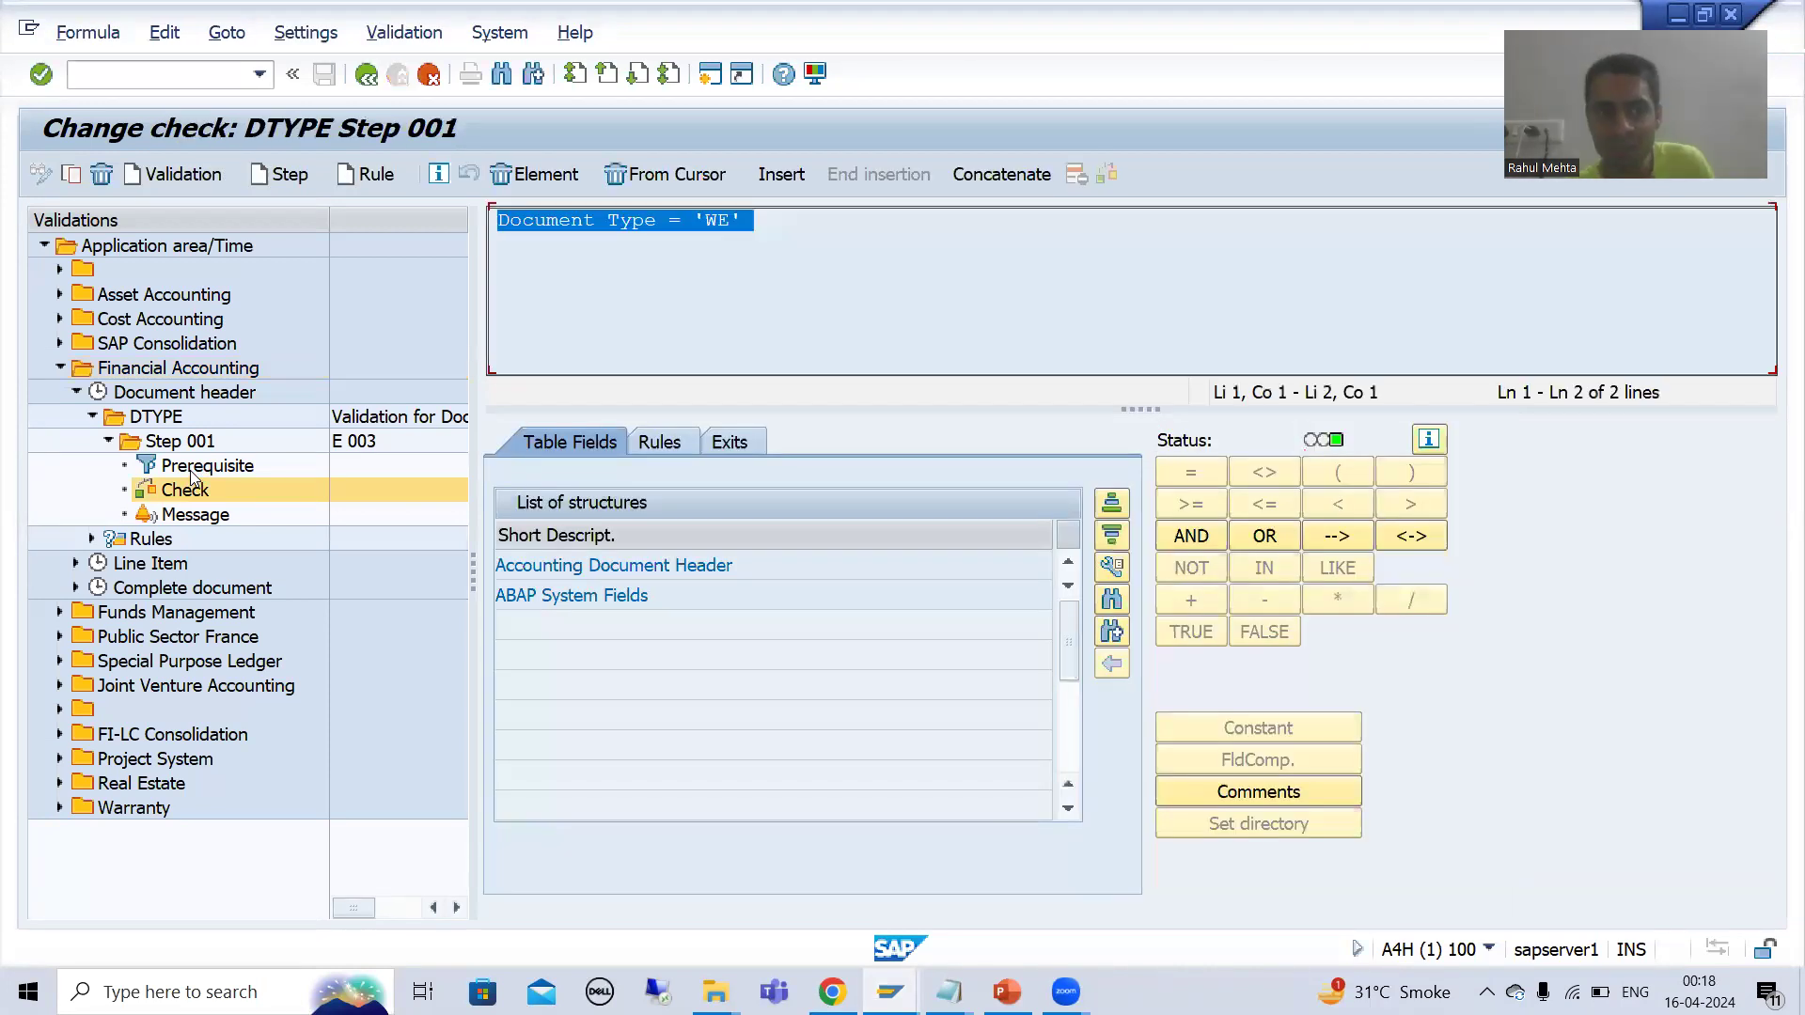
left_click(190, 466)
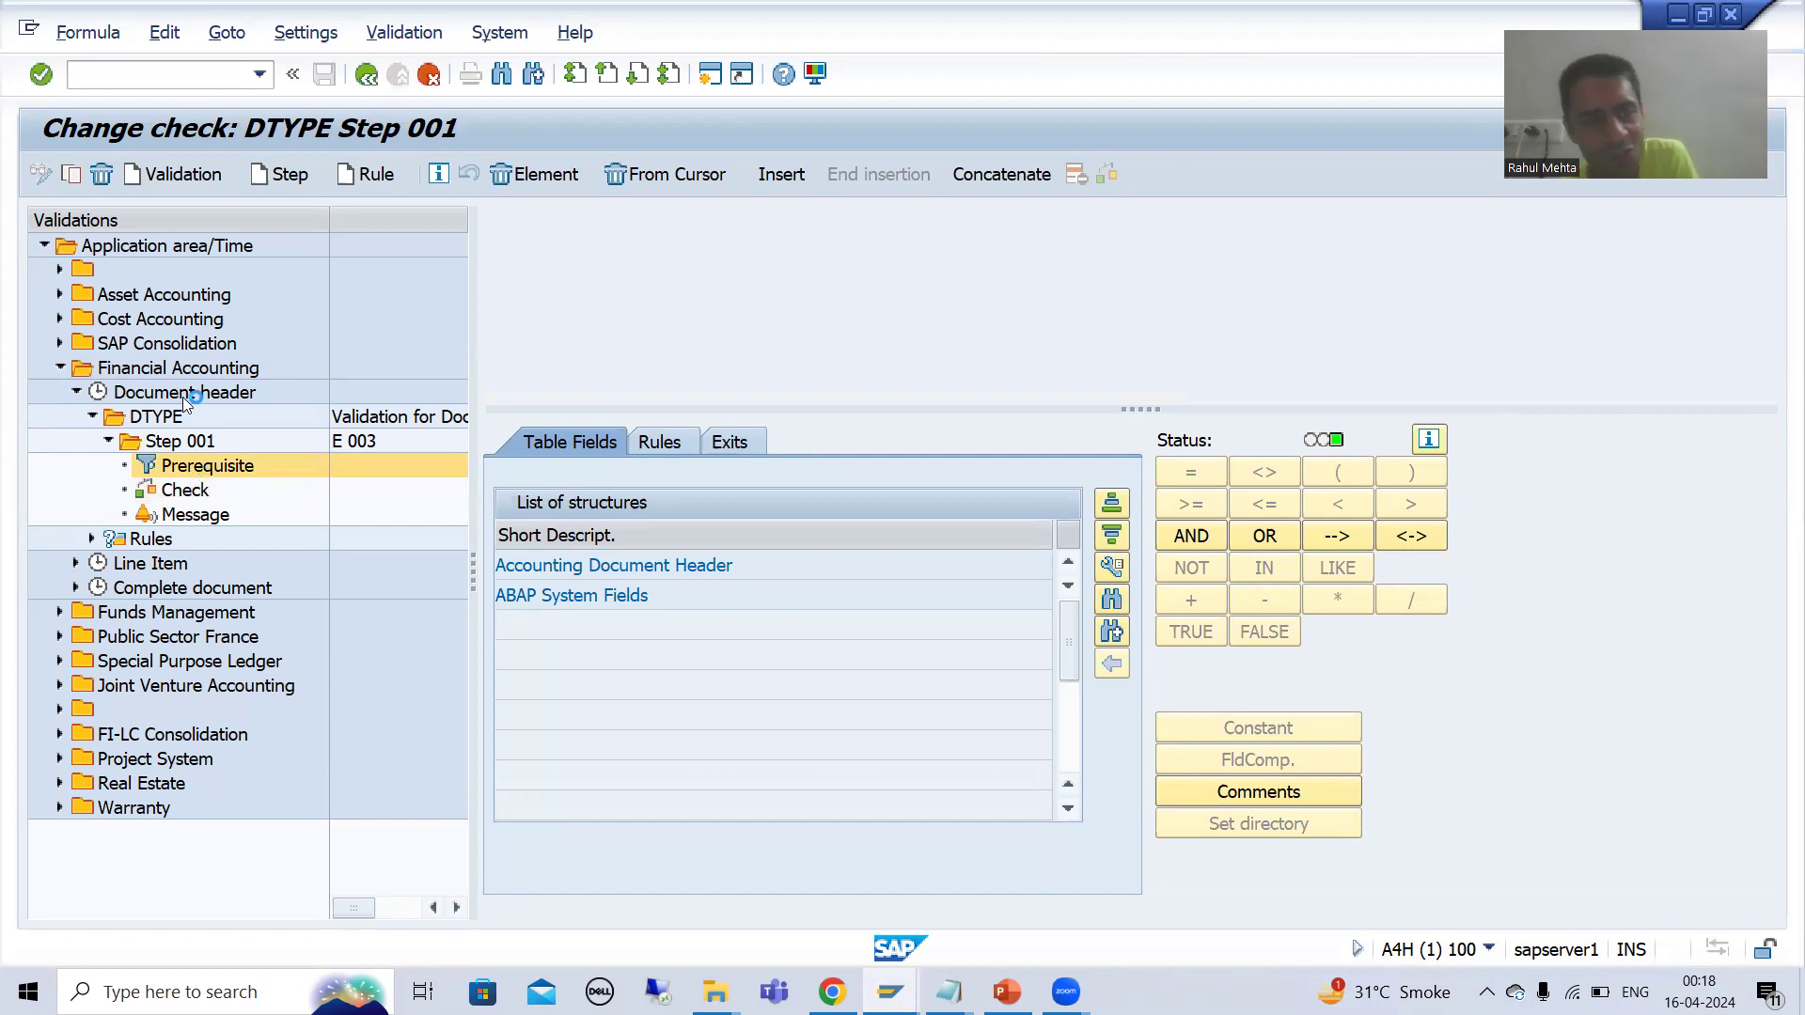
left_click(176, 491)
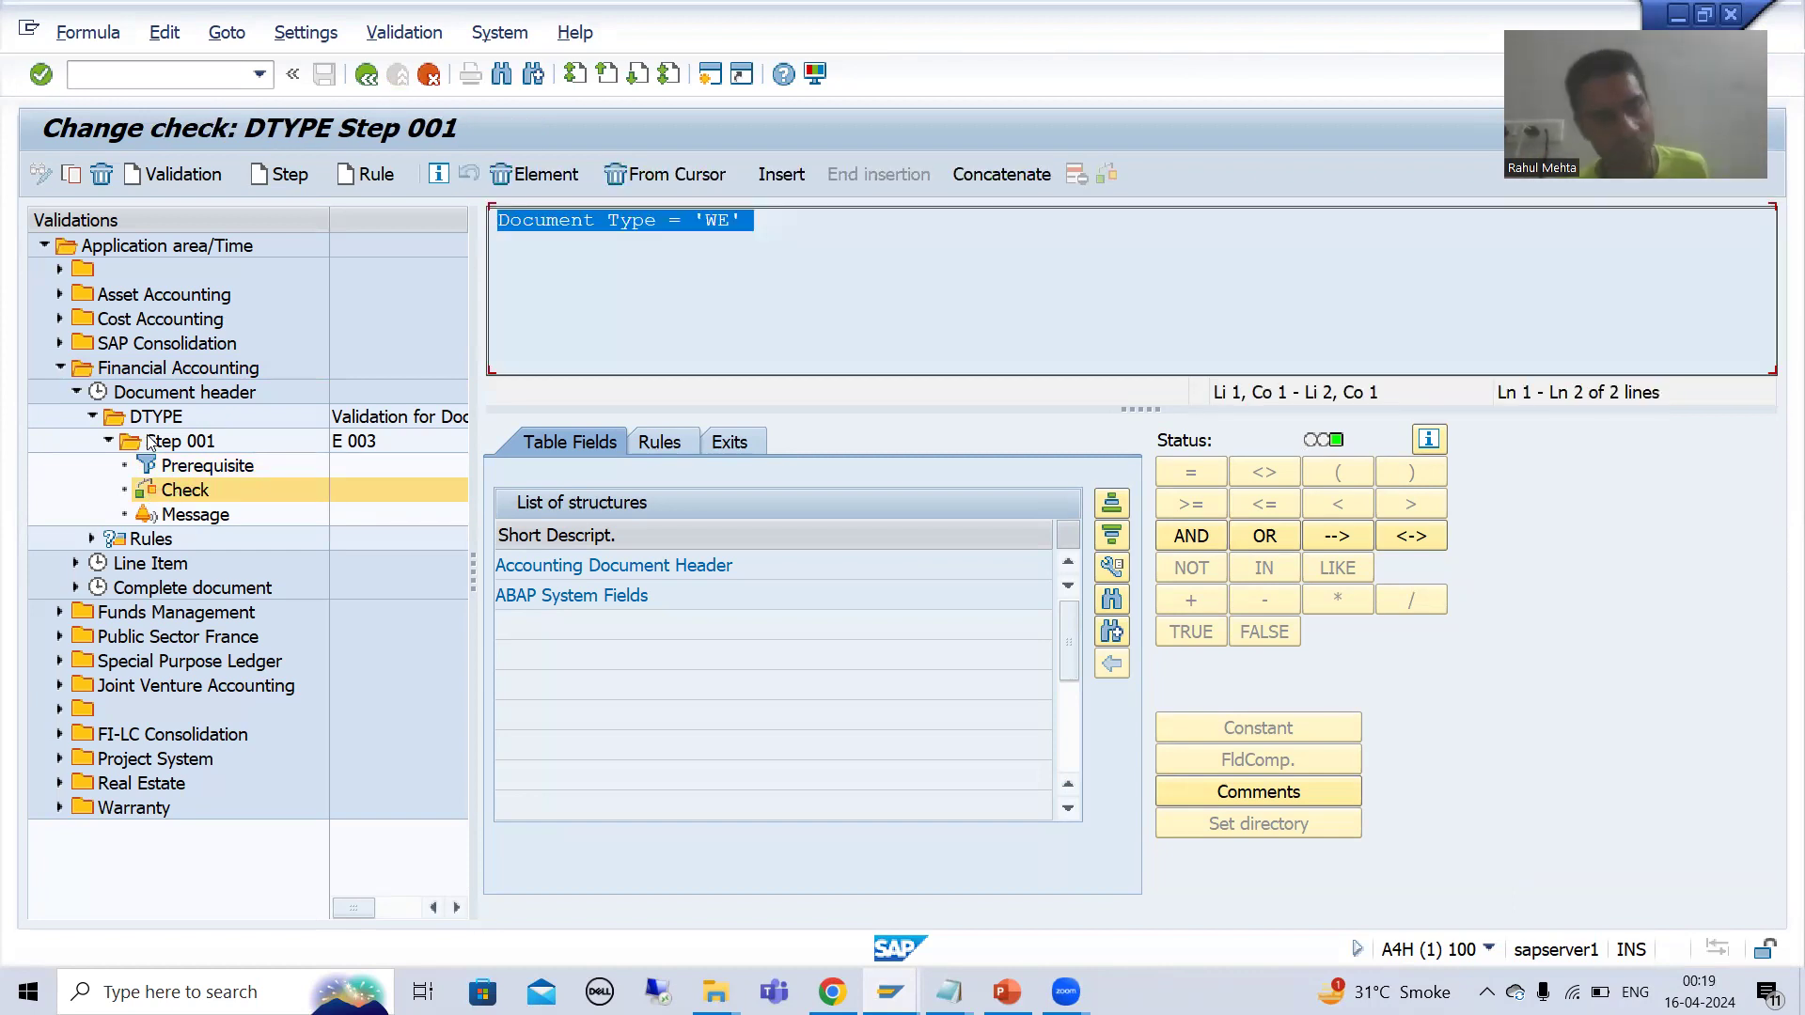
left_click(178, 515)
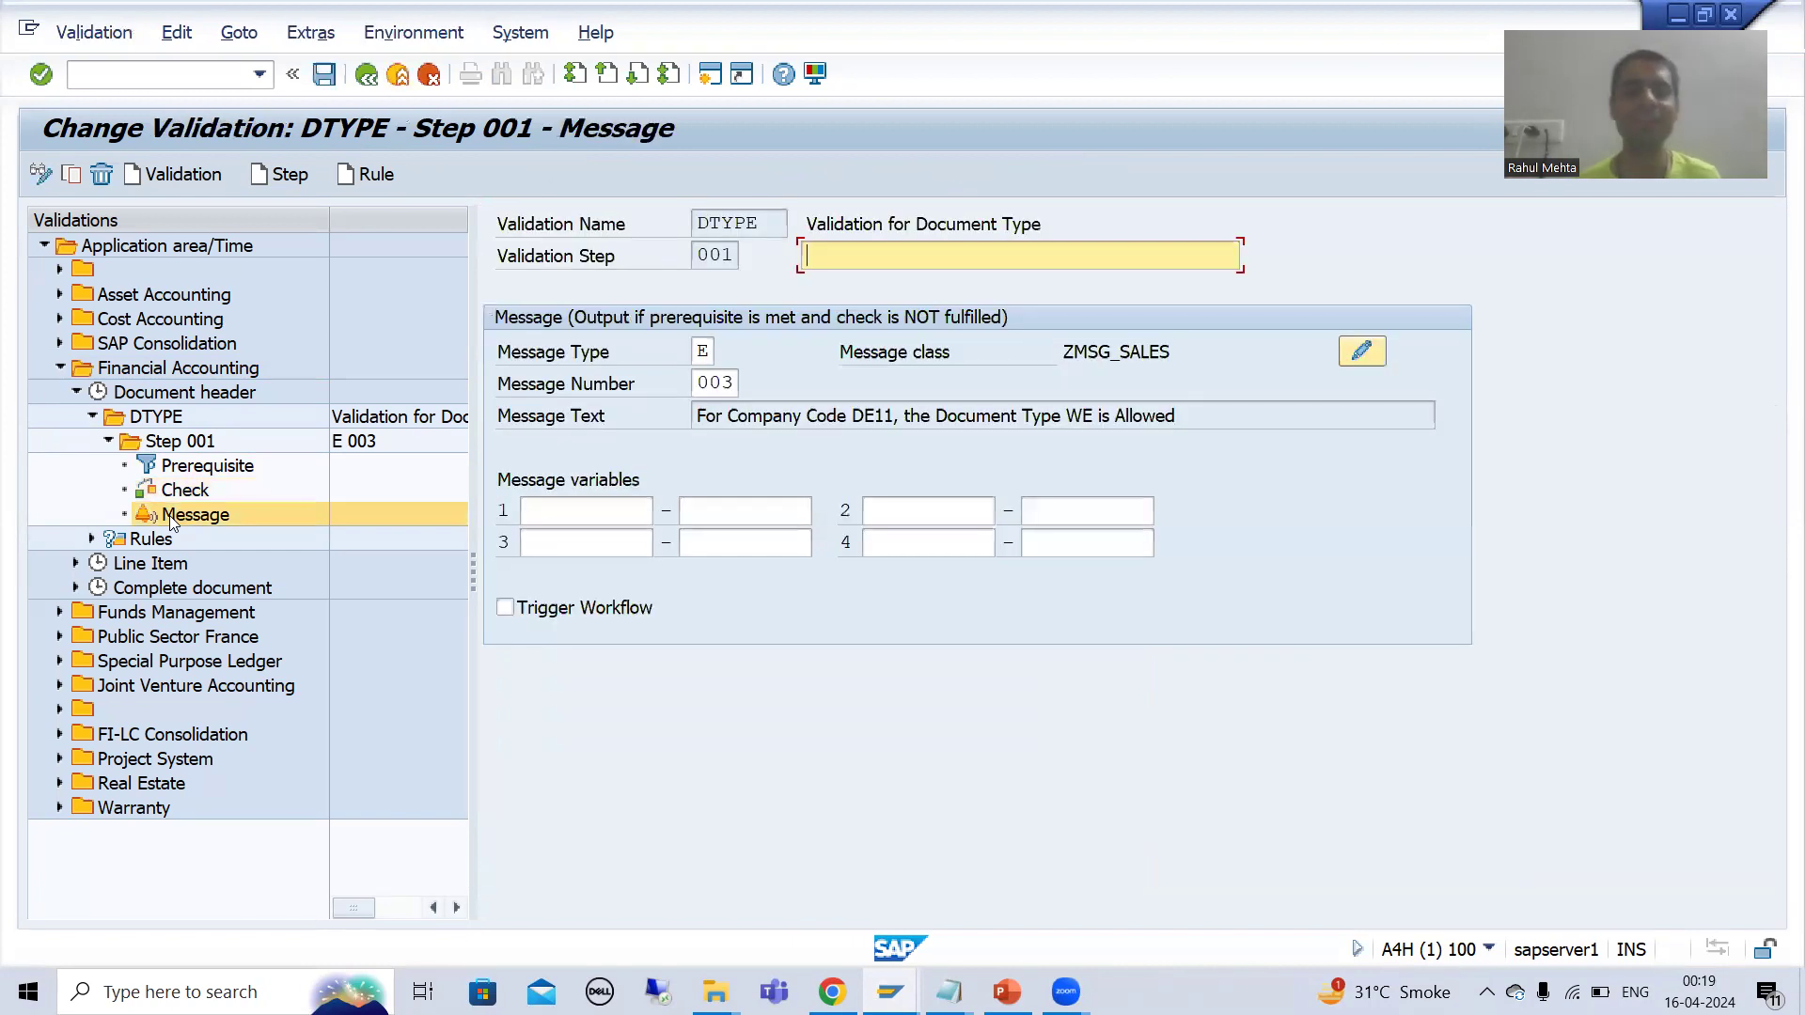
Switch back to PowerPoint and review the slide's point on defining messages for a false check statement
key("alt+Tab")
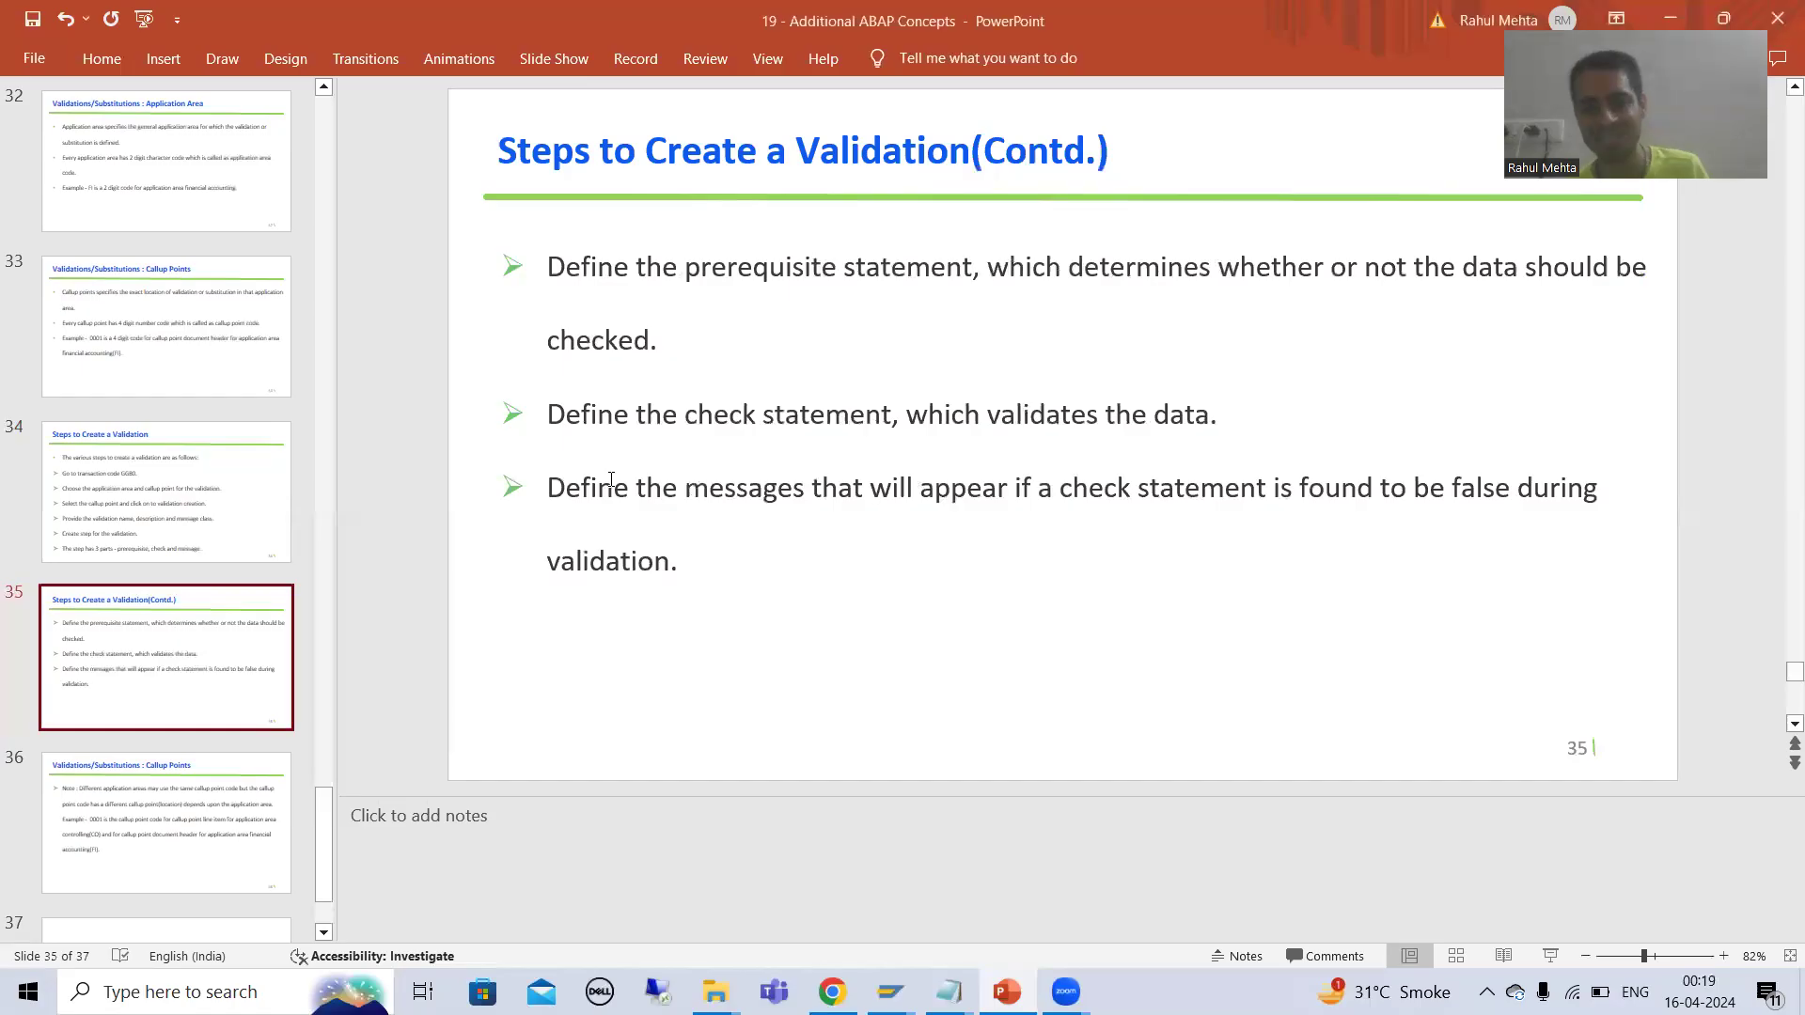
left_click(749, 487)
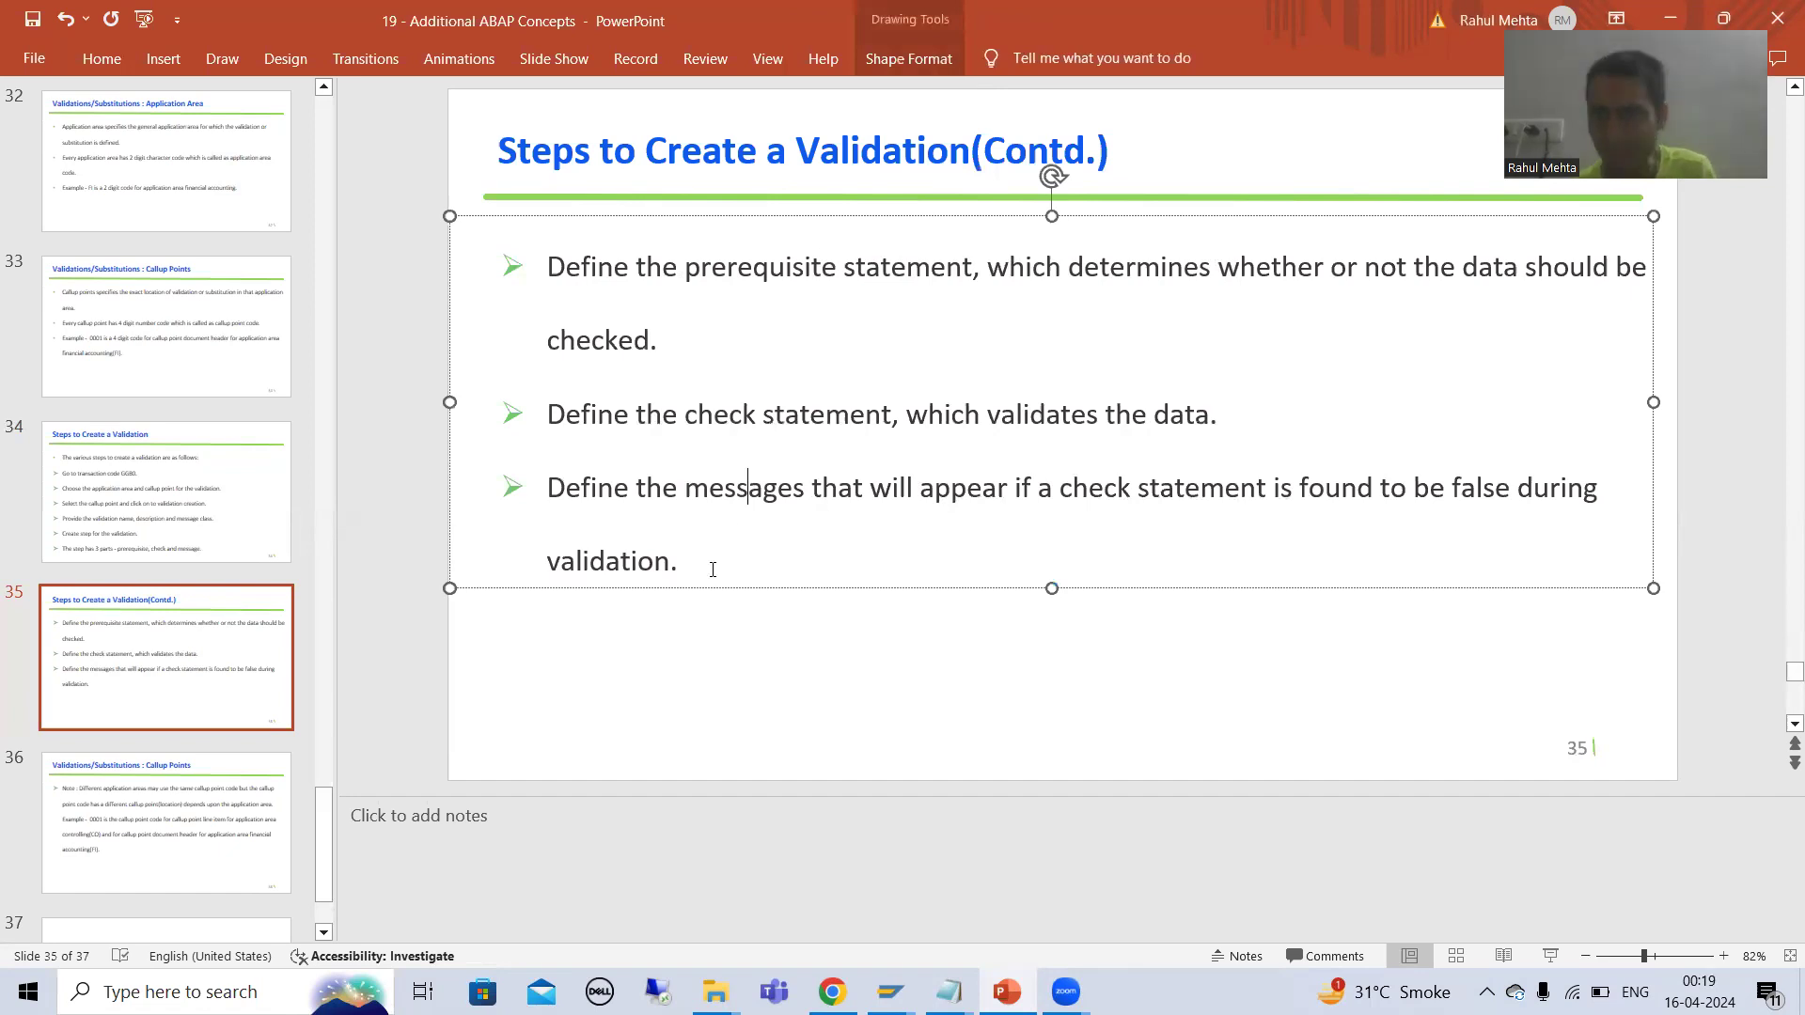
left_click(1294, 492)
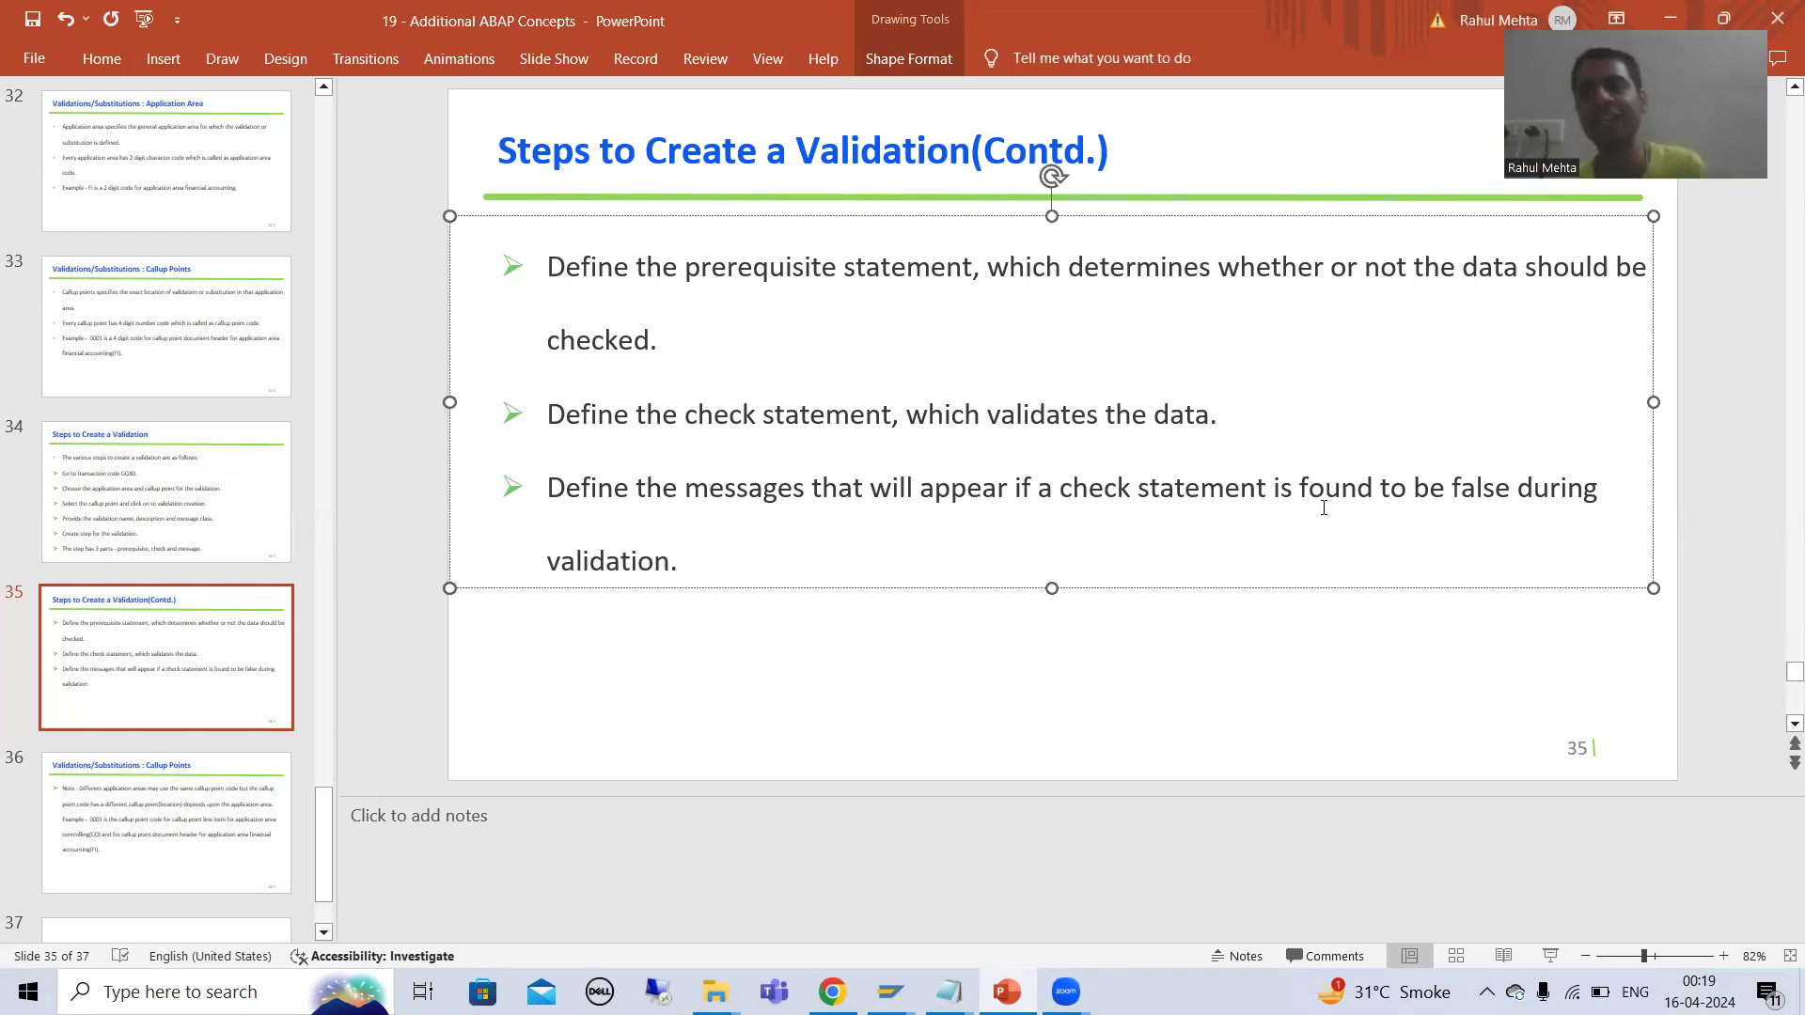
Switch to the SAP Post Document session and restart transaction FB01 with /nfb01
key("alt+Tab")
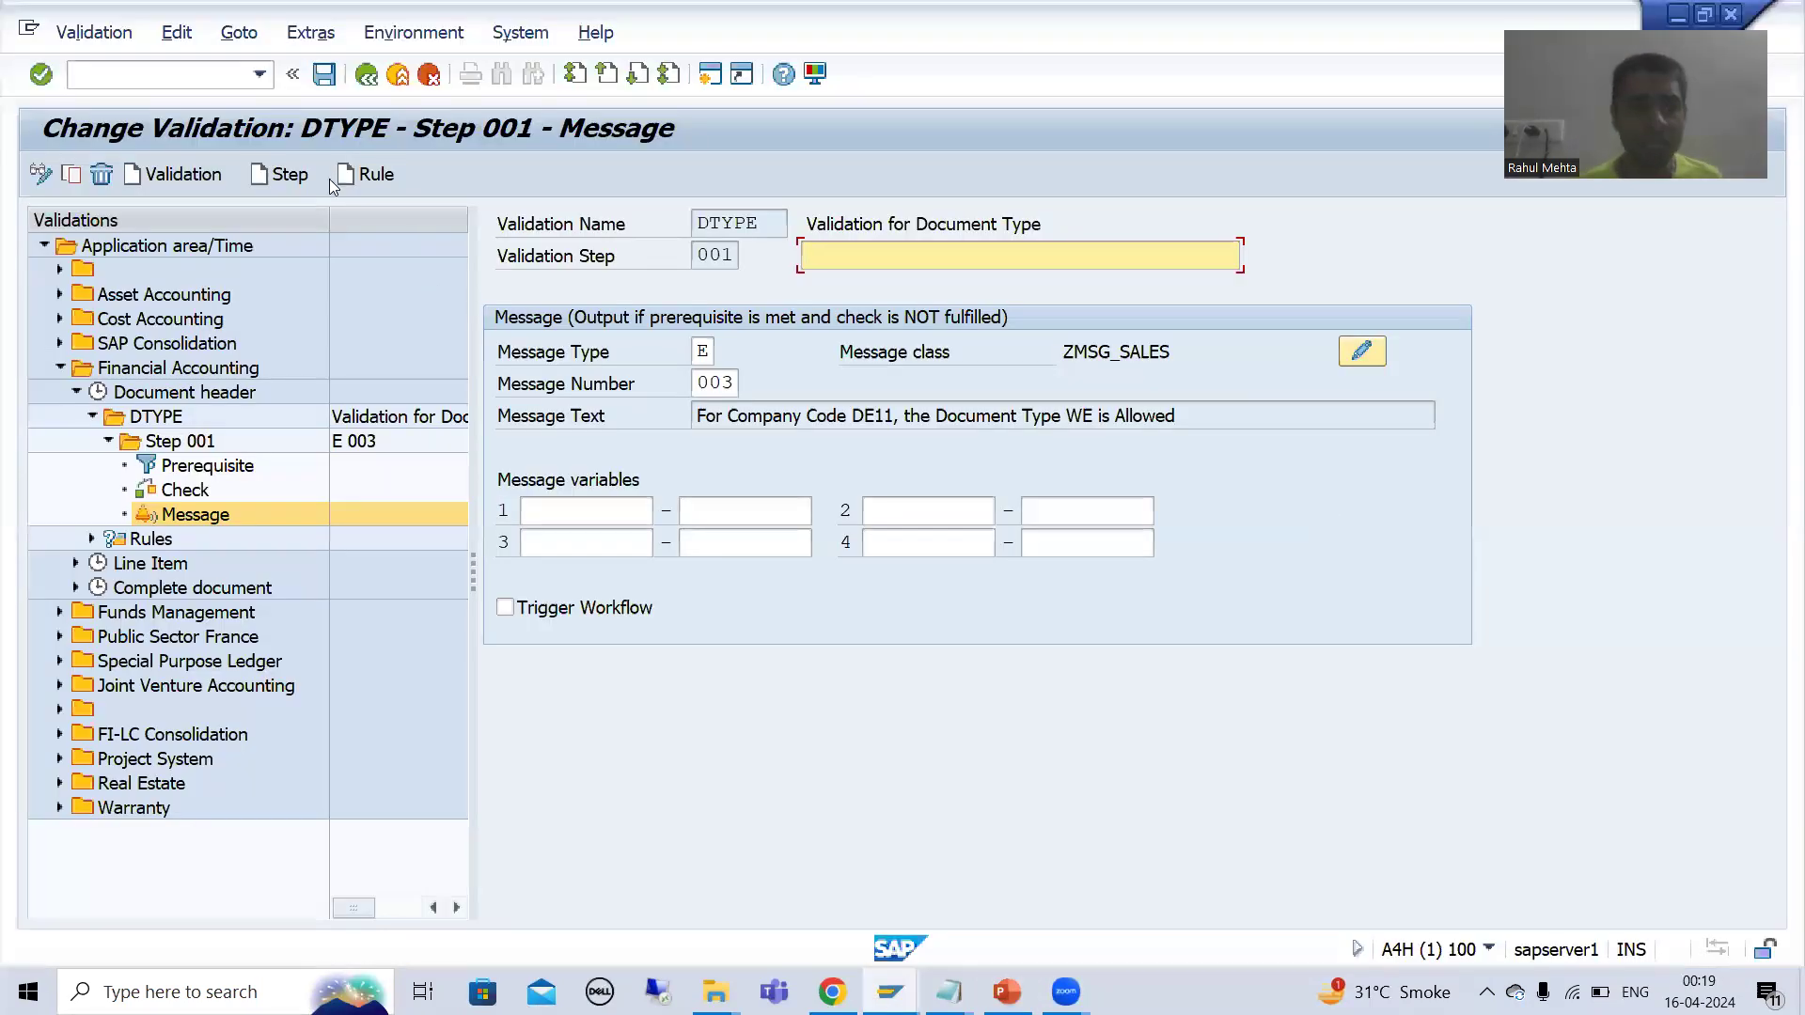
left_click(891, 992)
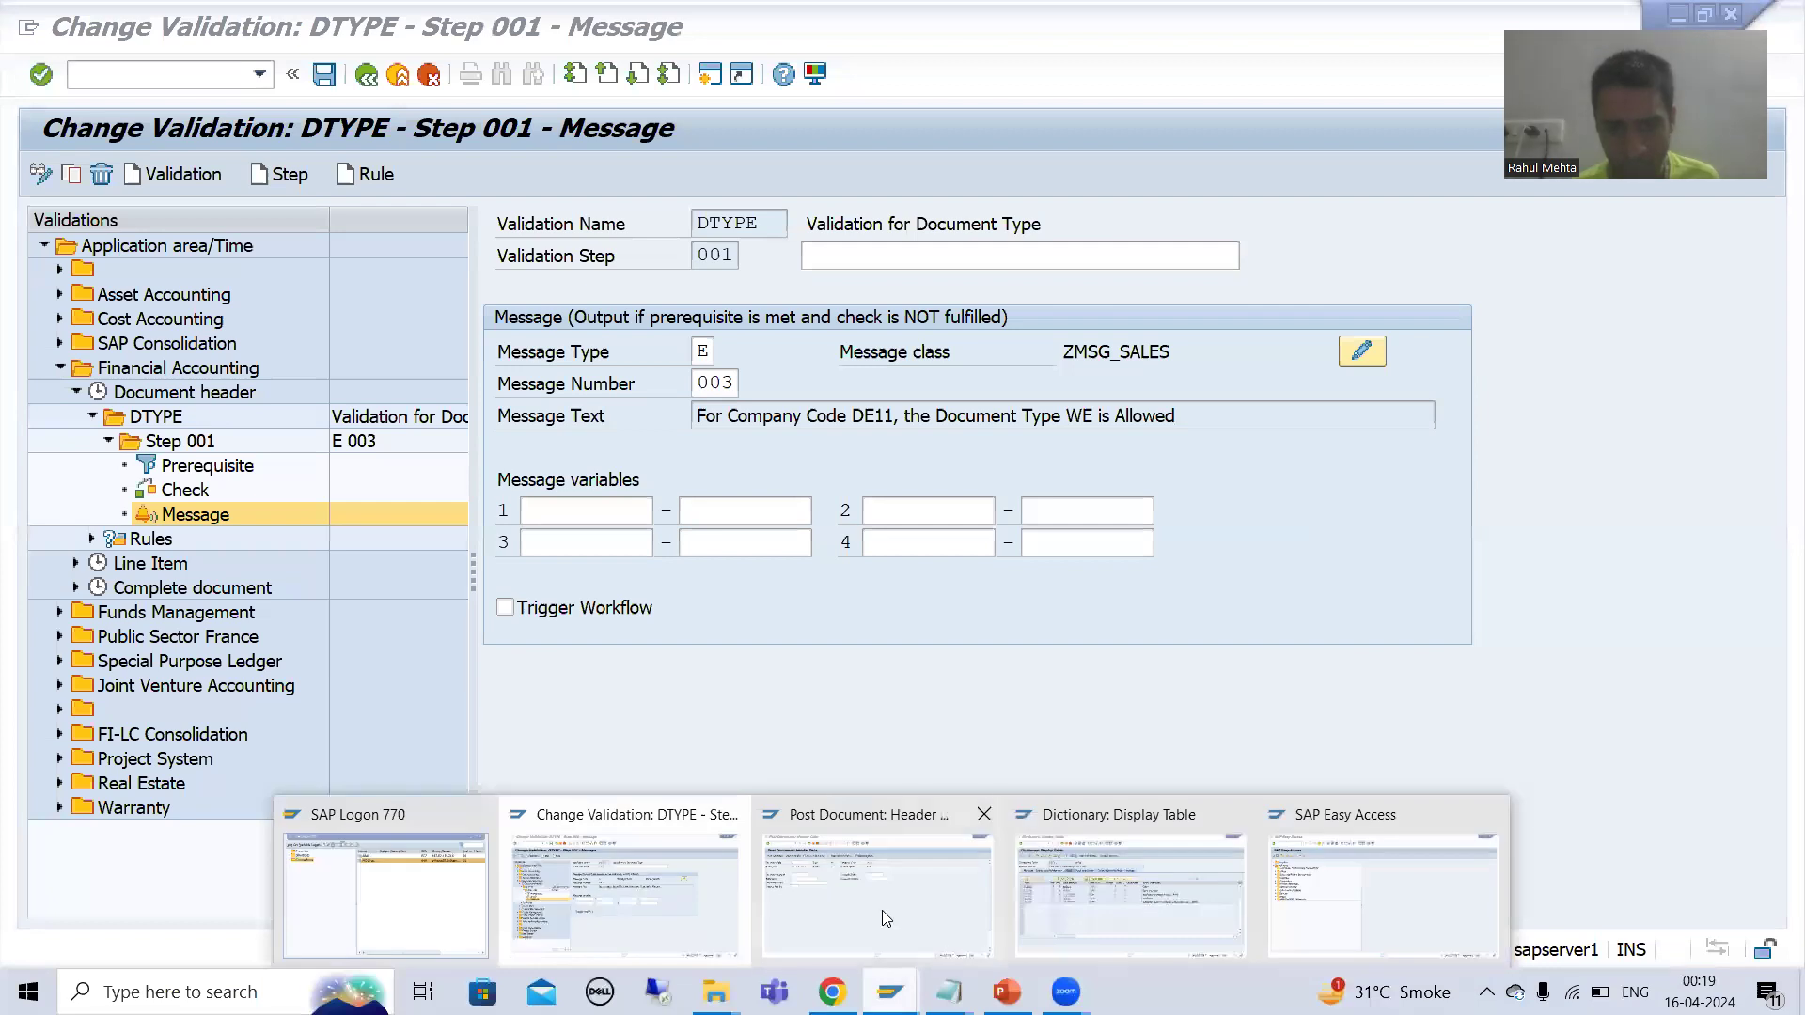
left_click(882, 910)
type("/nfb01")
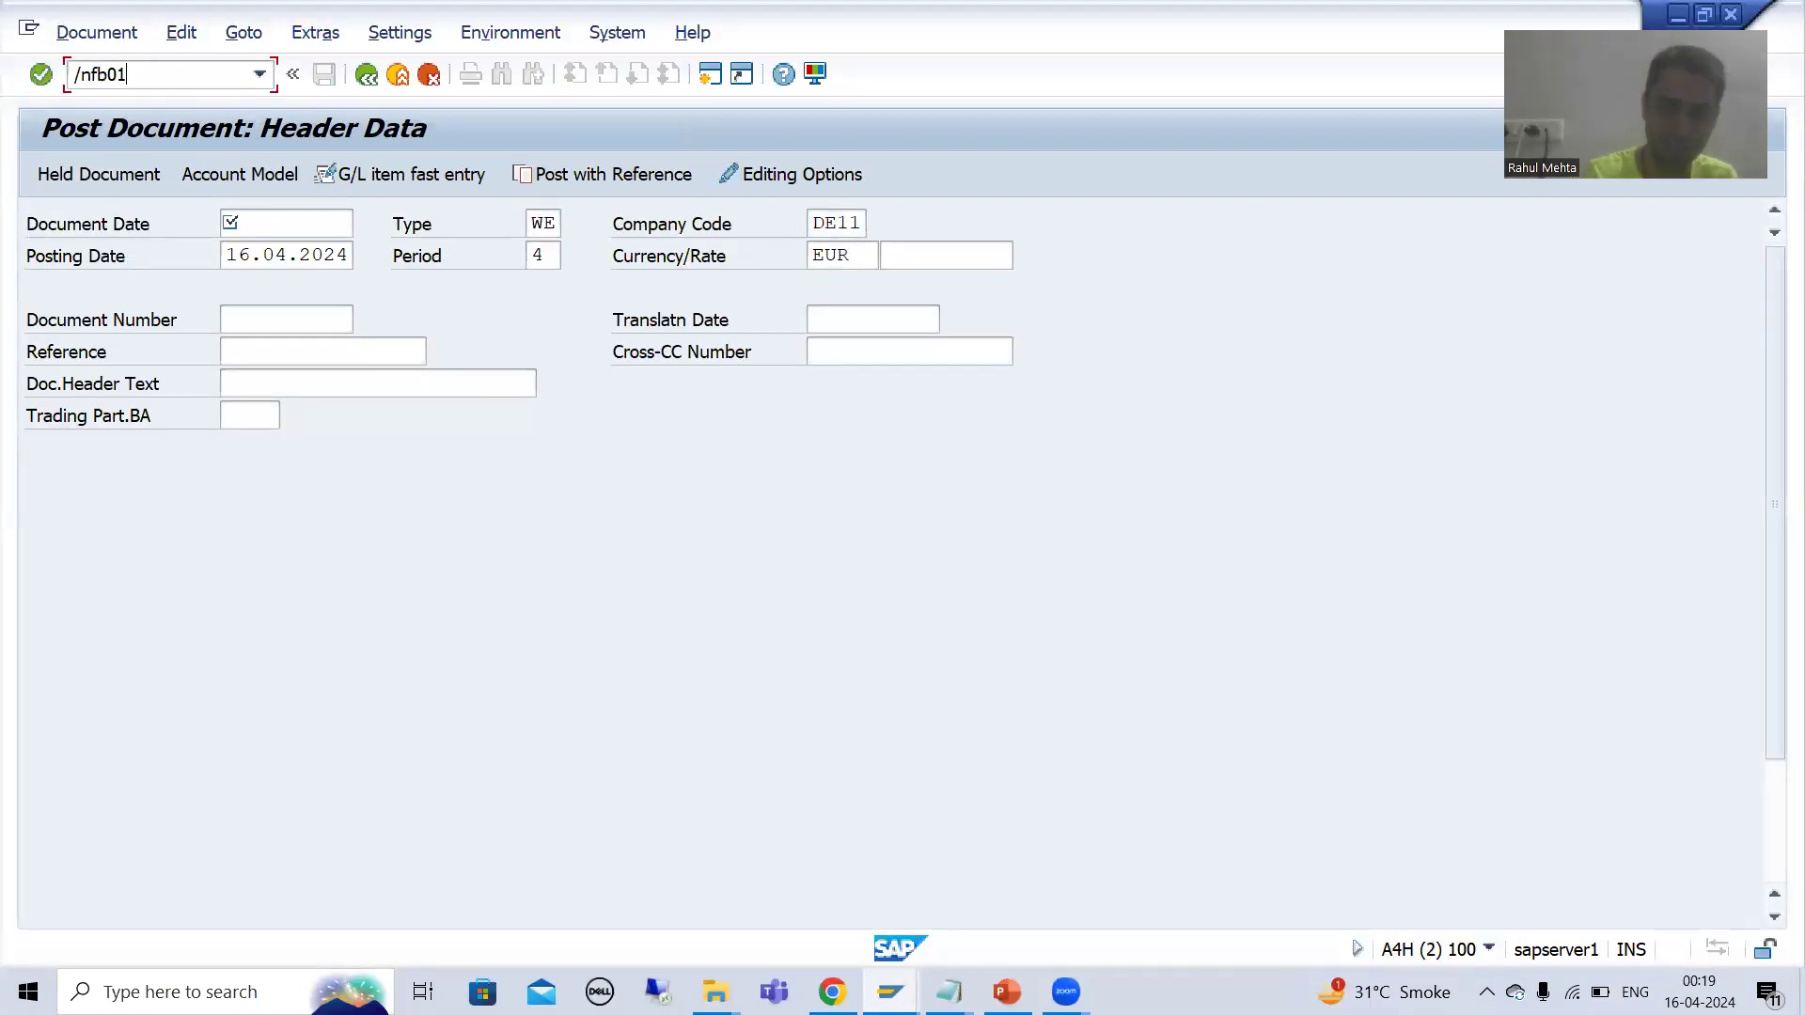
key("Return")
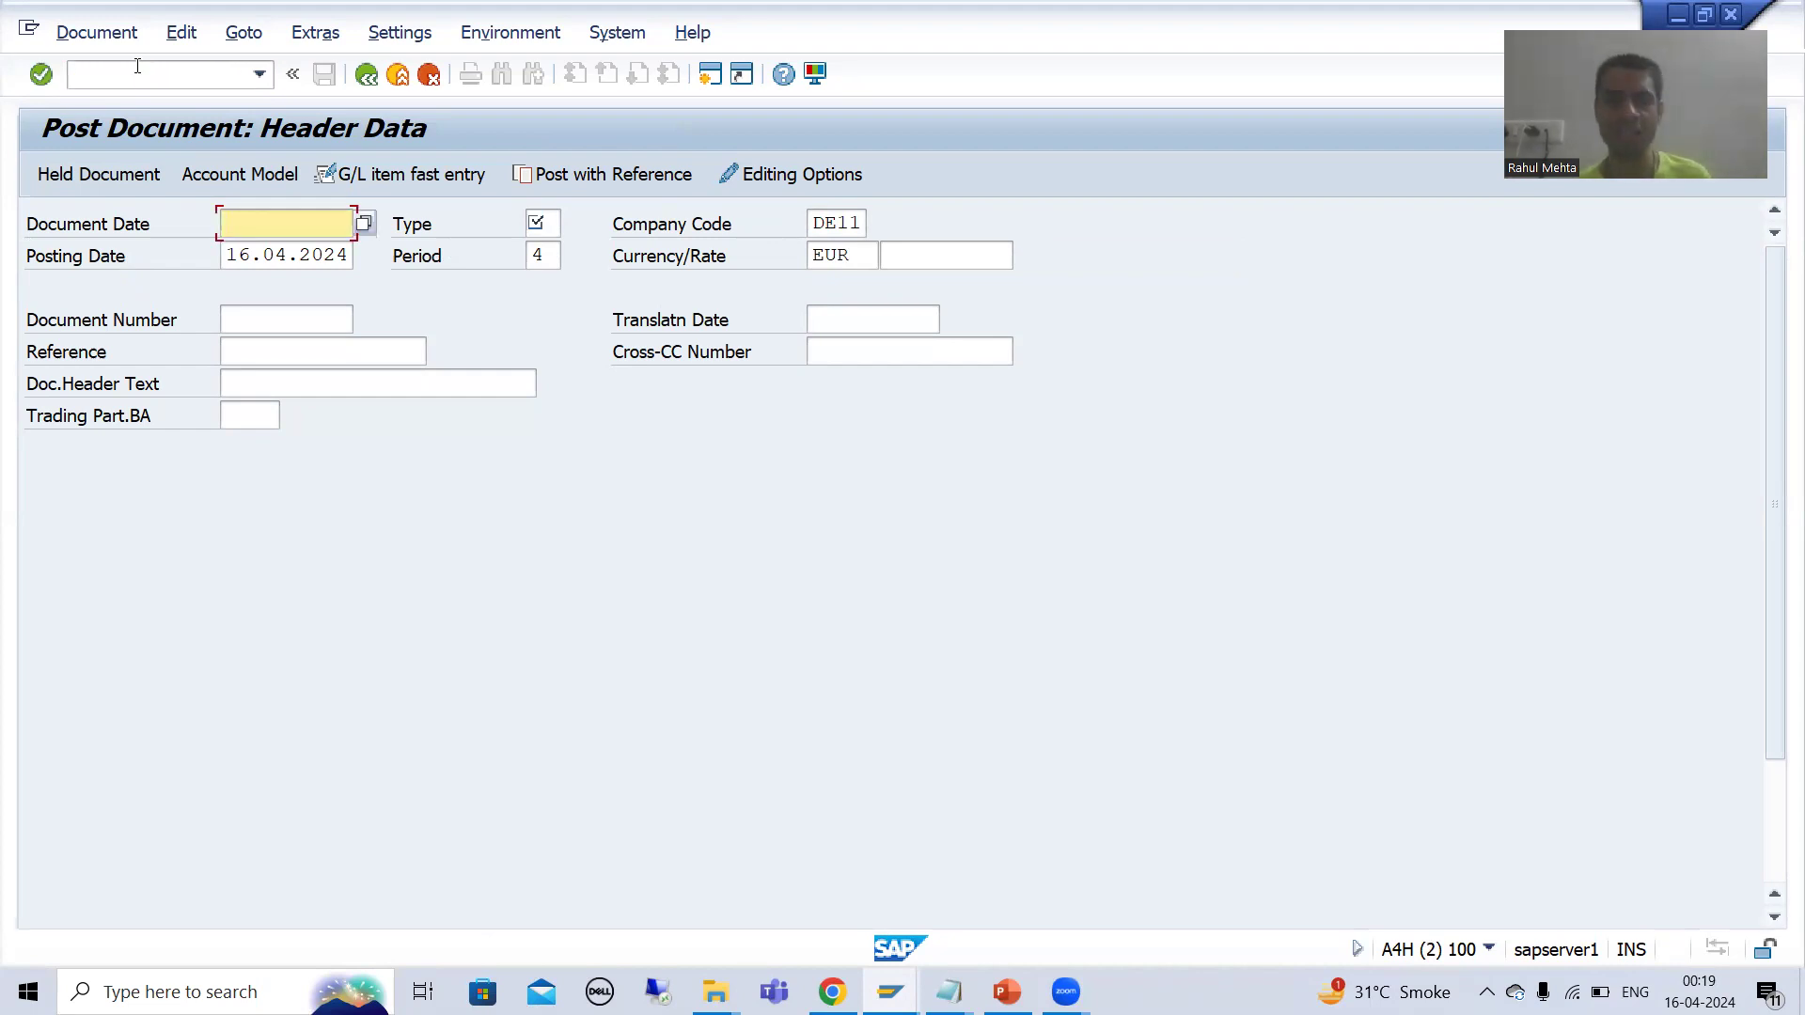
Set the document date to 16.04.2024 and the document type to WA, and submit the header data for company code DE11
left_click_drag(228, 256, 350, 256)
left_click(272, 223)
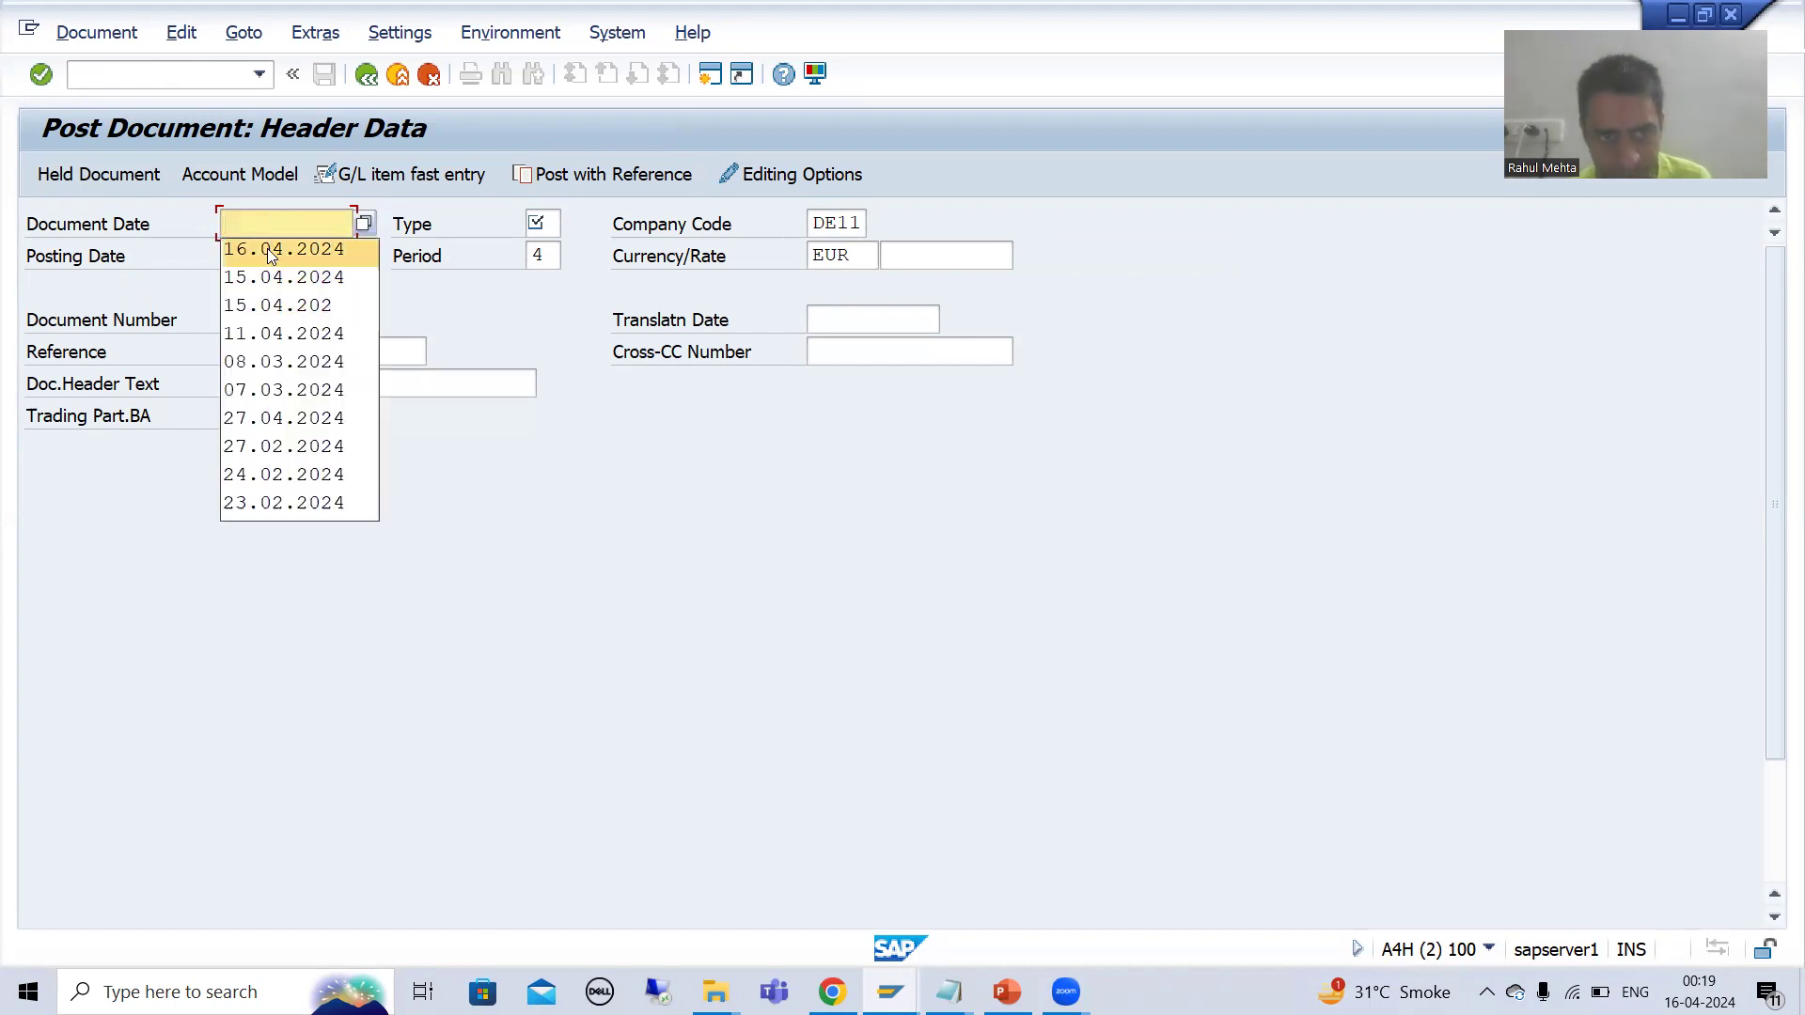
left_click(267, 248)
left_click(536, 223)
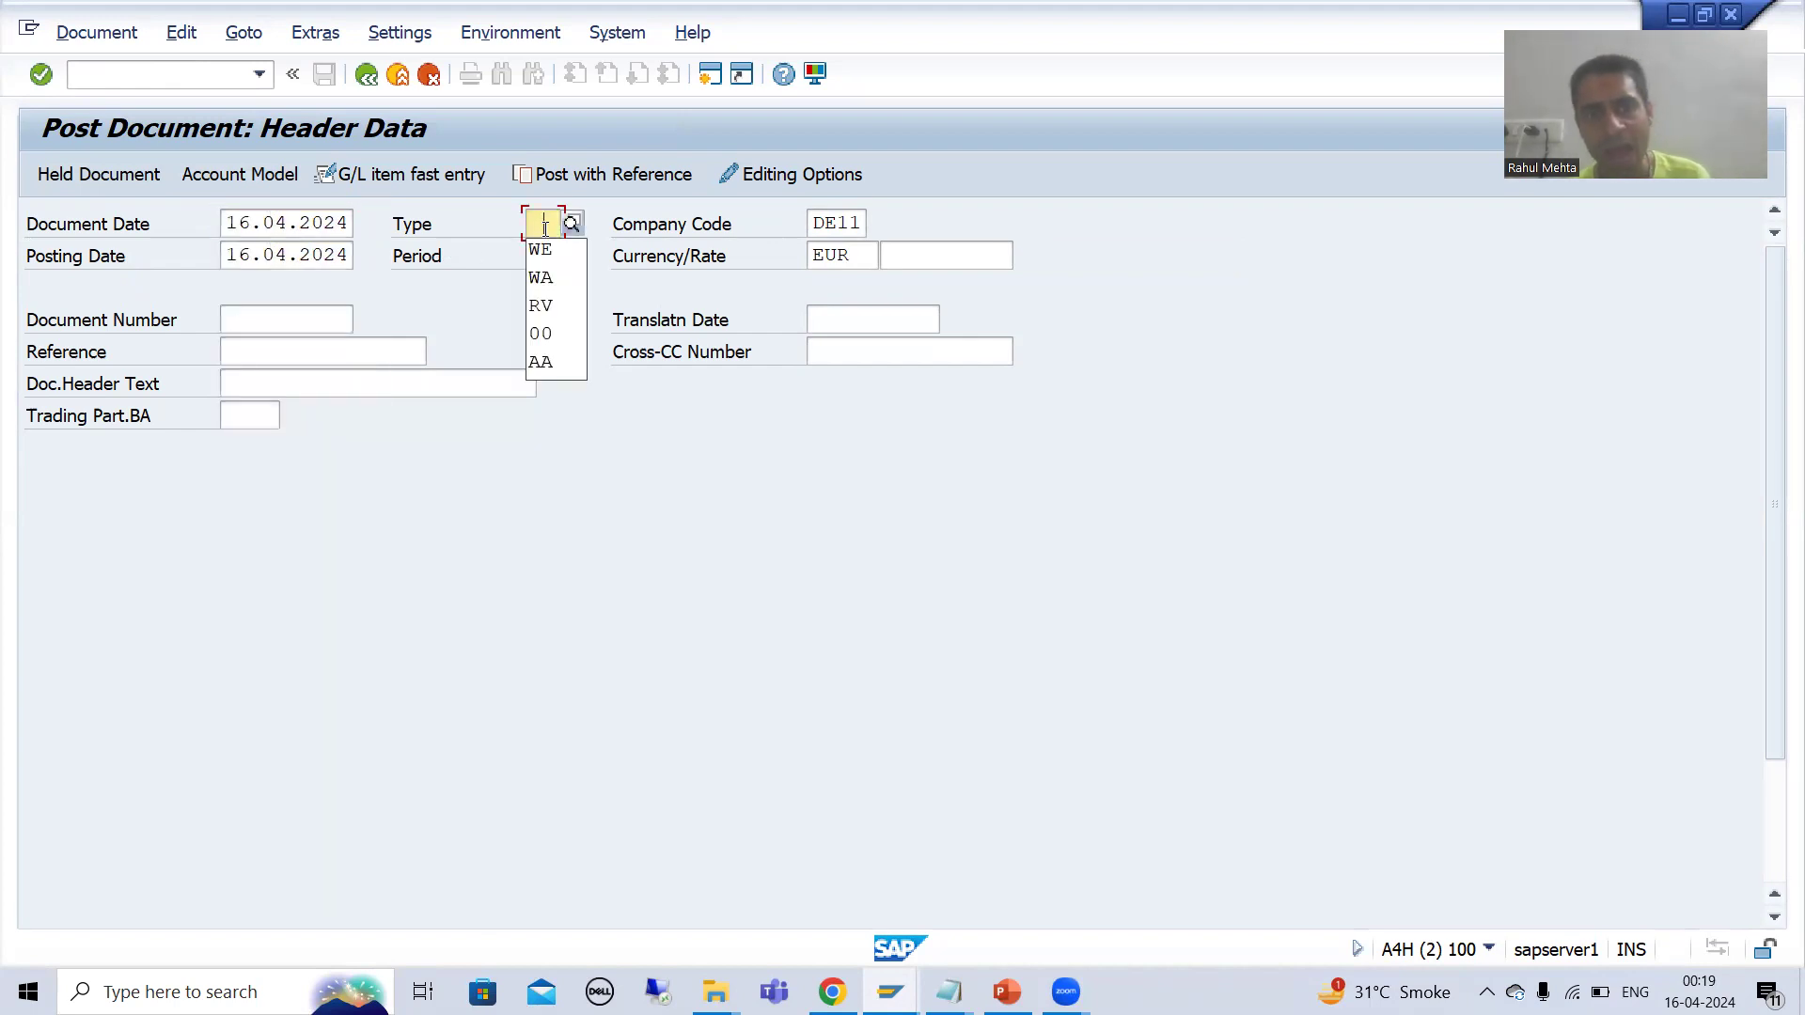
left_click(545, 279)
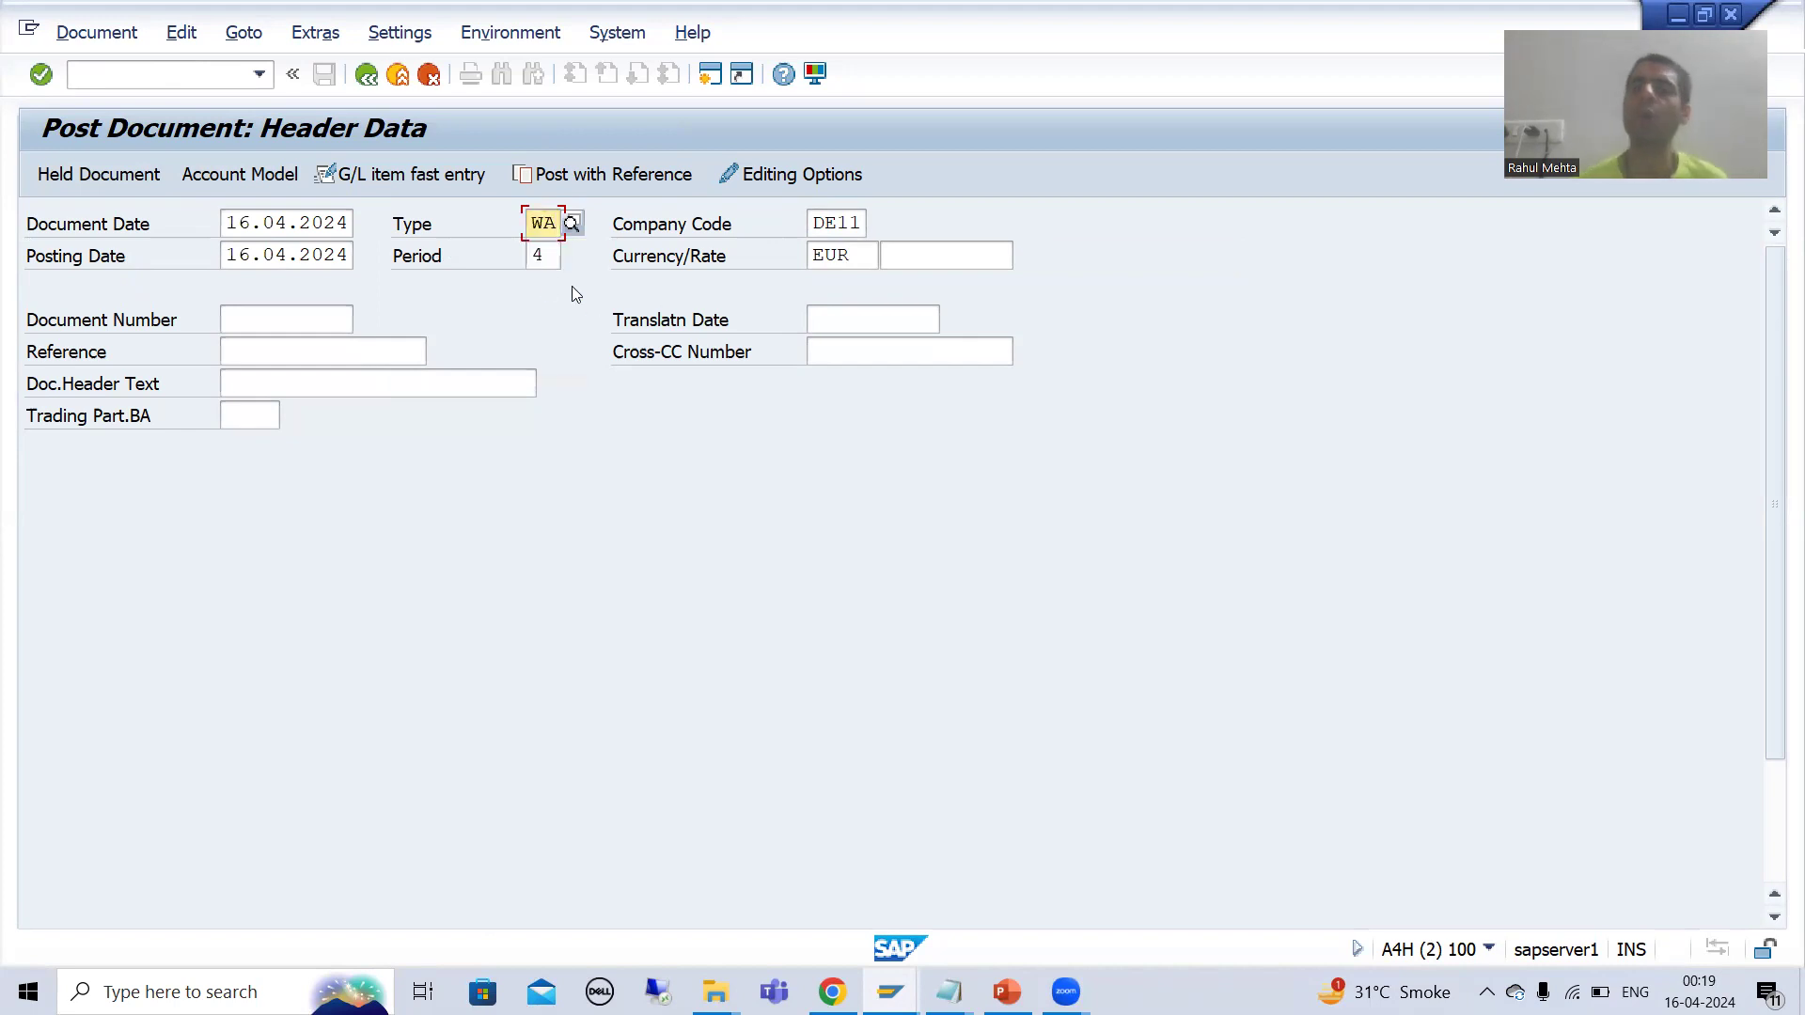
key("Return")
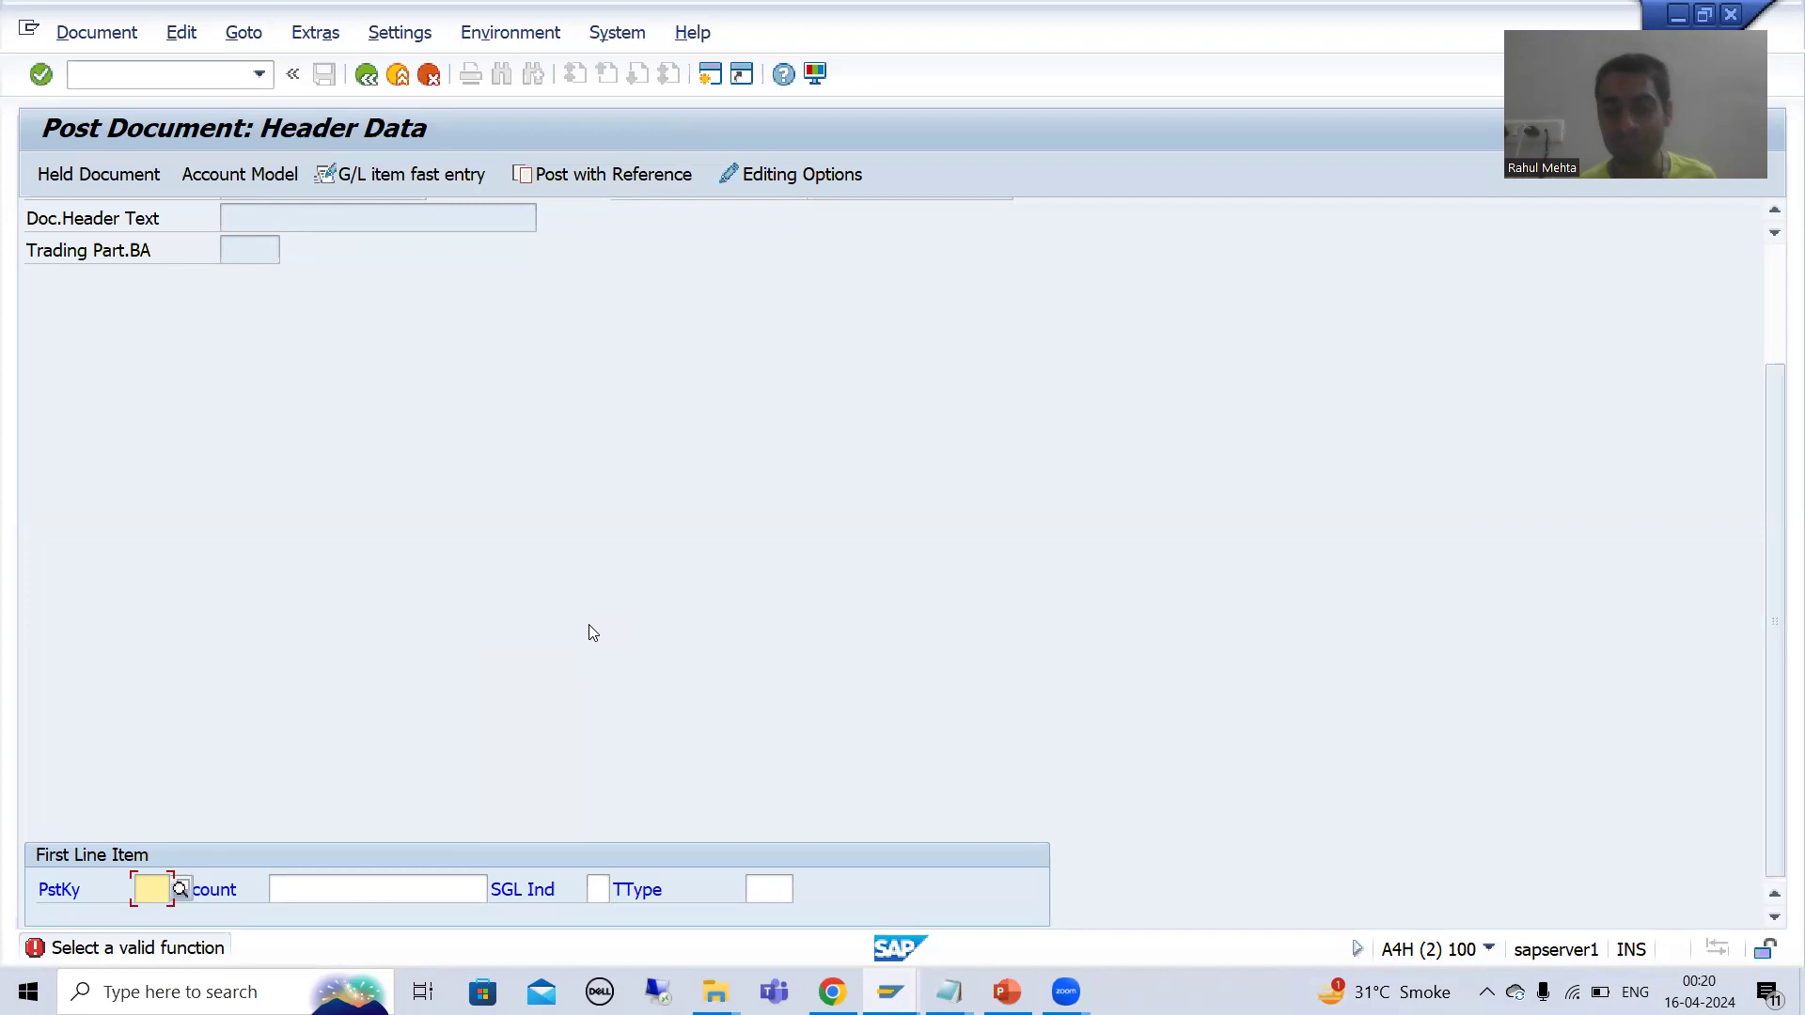
Switch to the untitled Notepad note and write "Validation for accounting documents -" two blank lines below the existing text
left_click(949, 992)
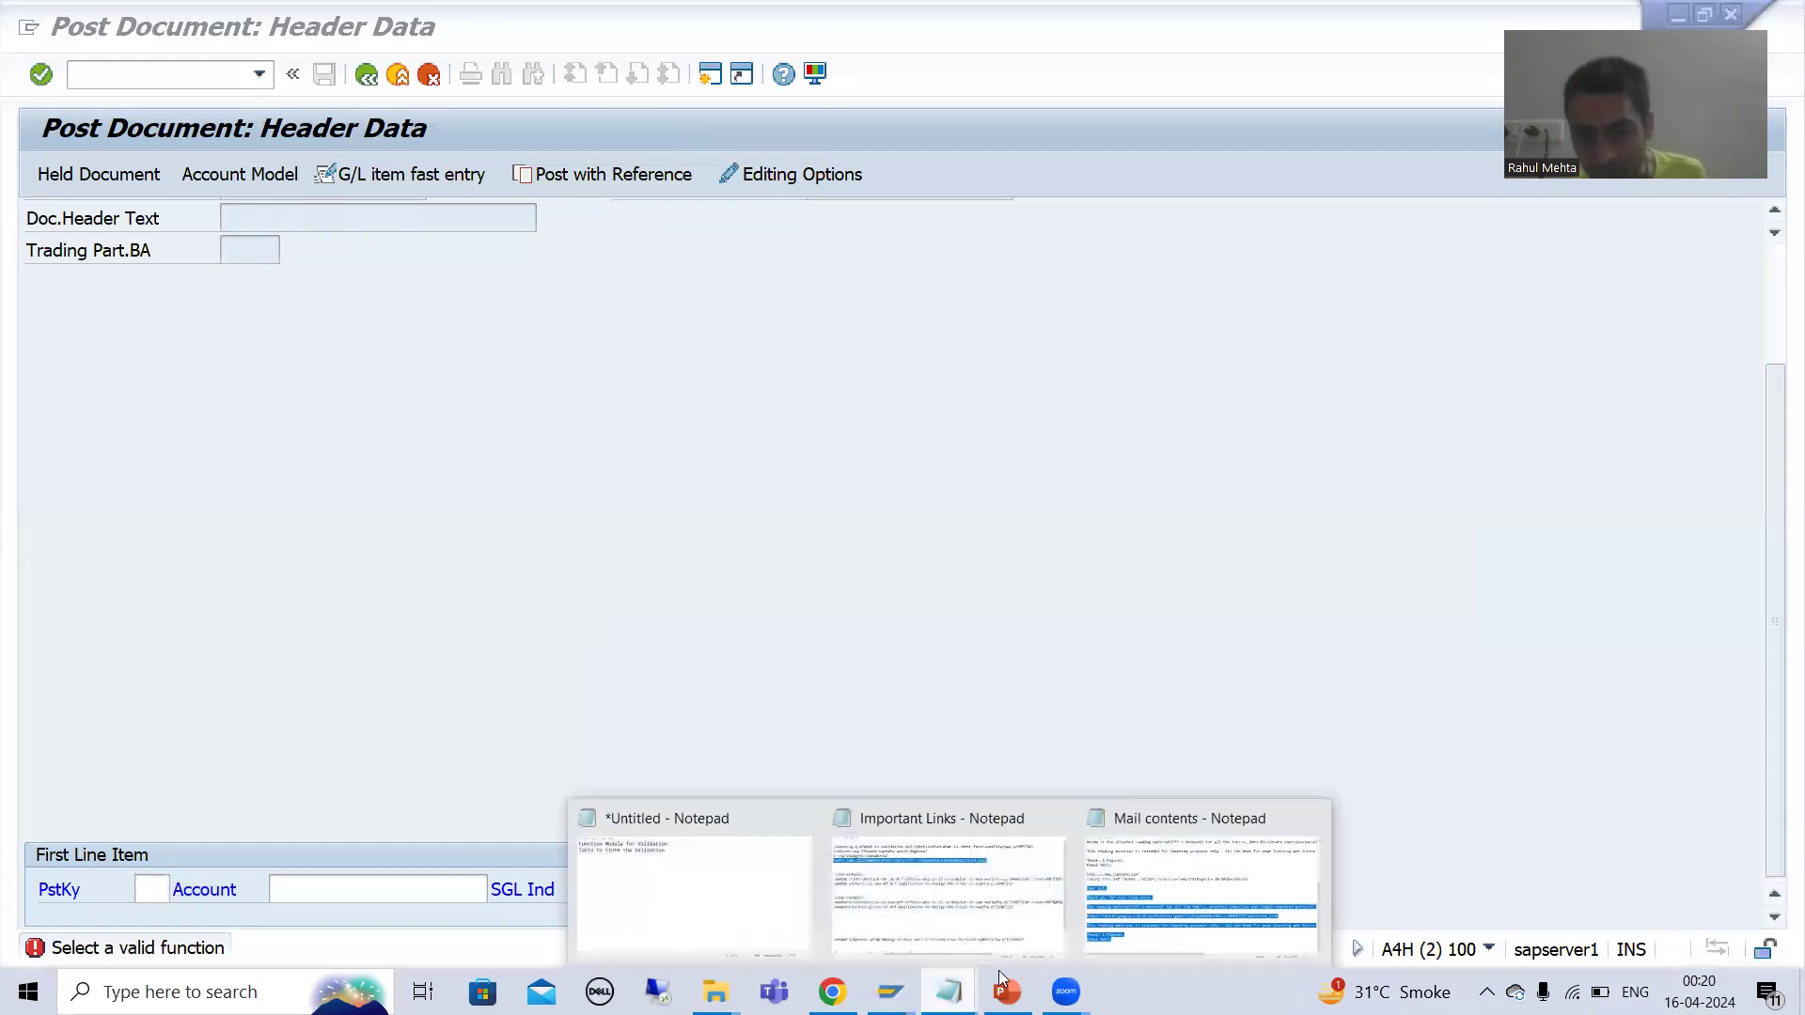
left_click(724, 917)
left_click(694, 264)
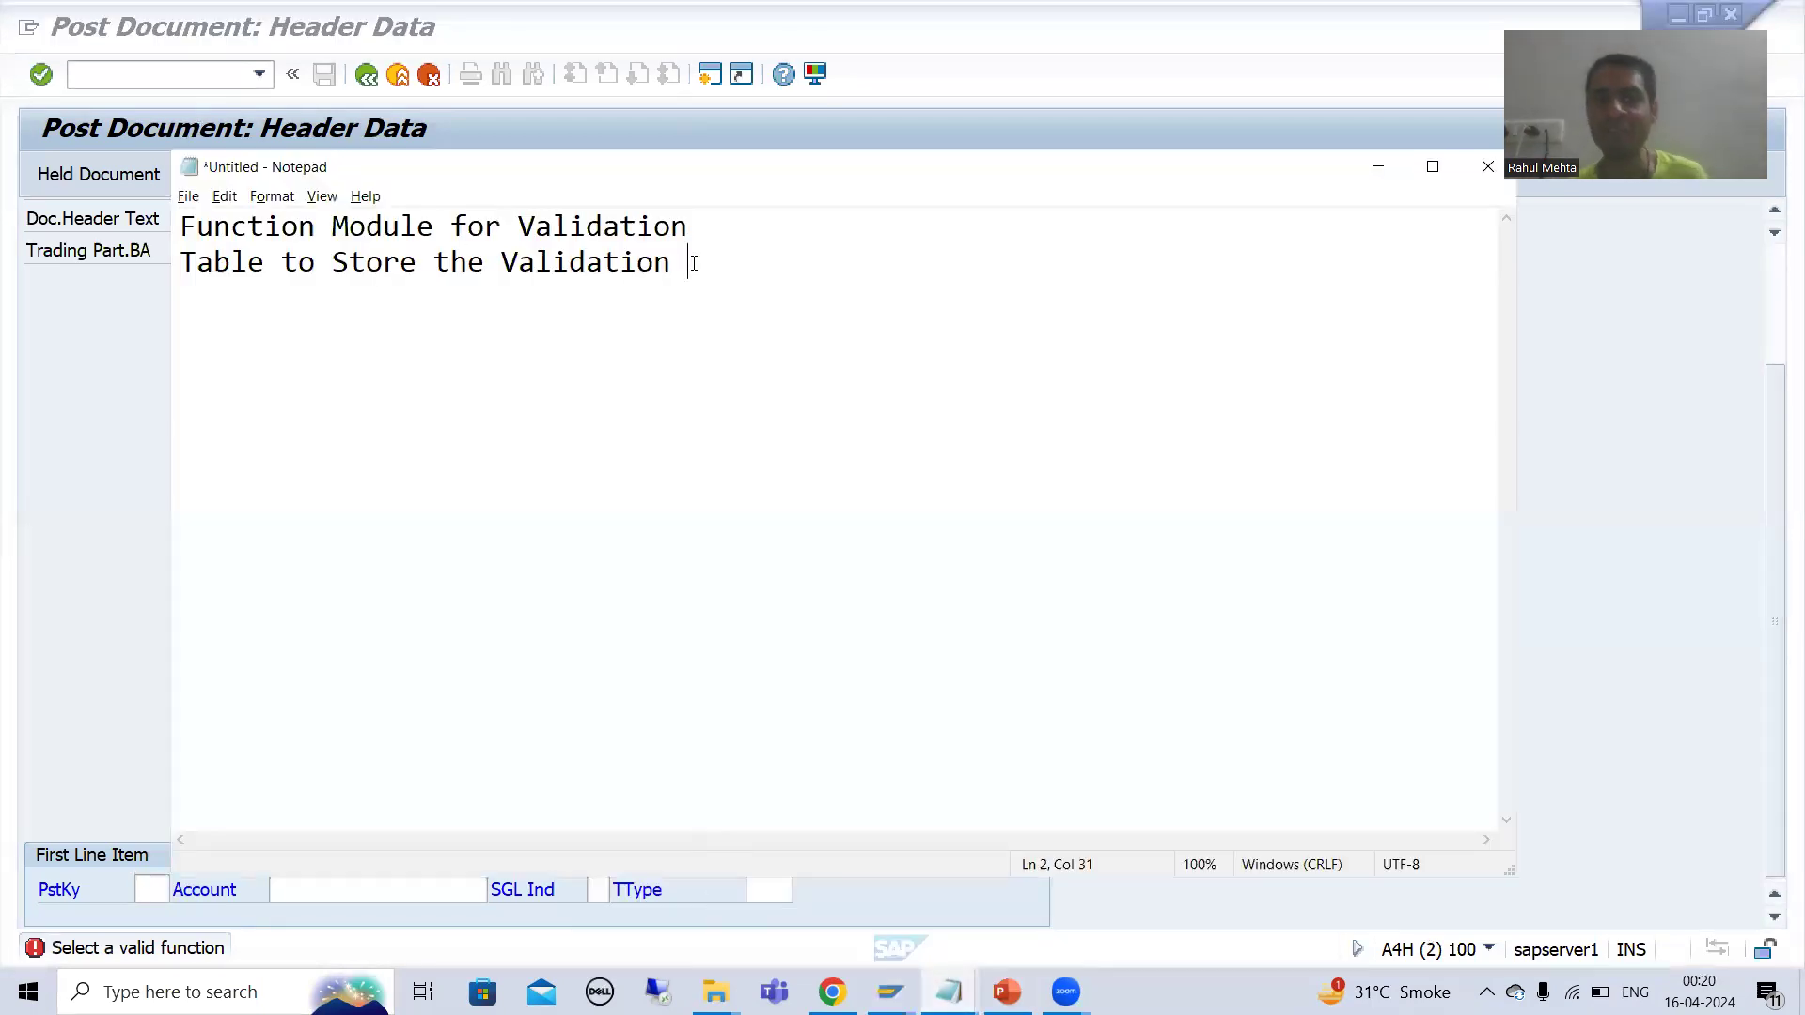
key("Return")
key("Return")
key("Return")
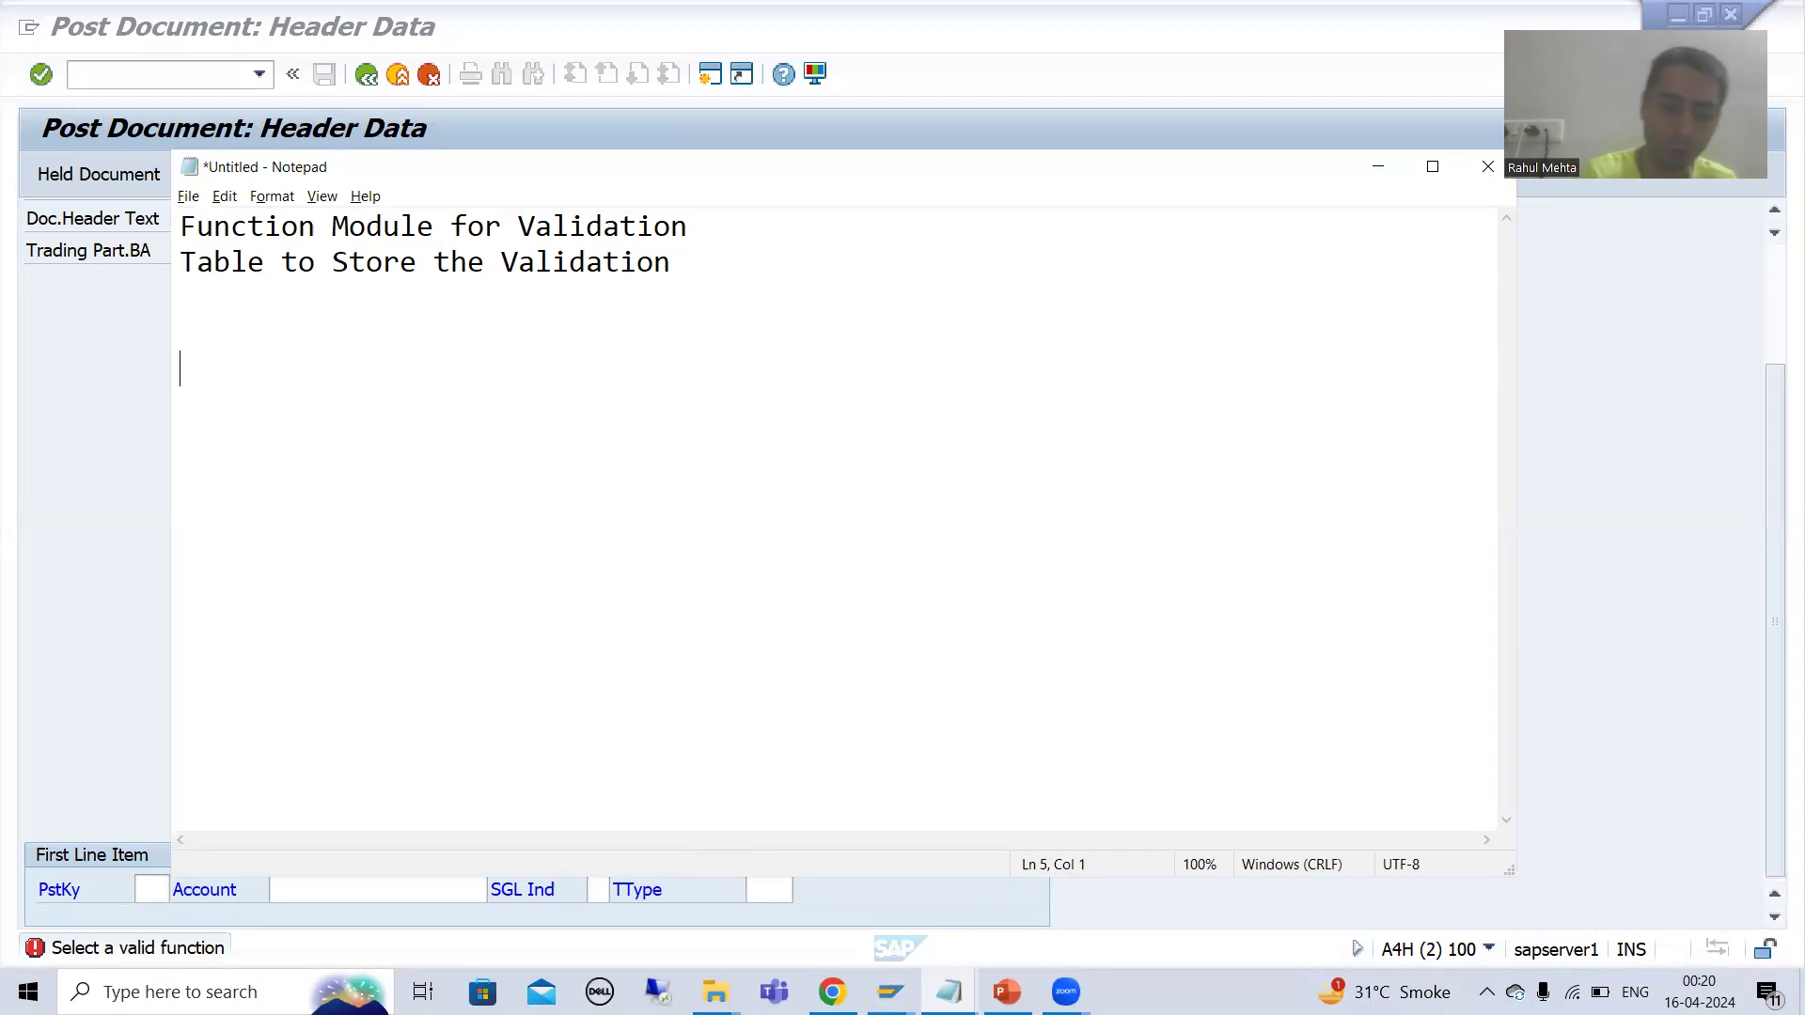
type("Validat")
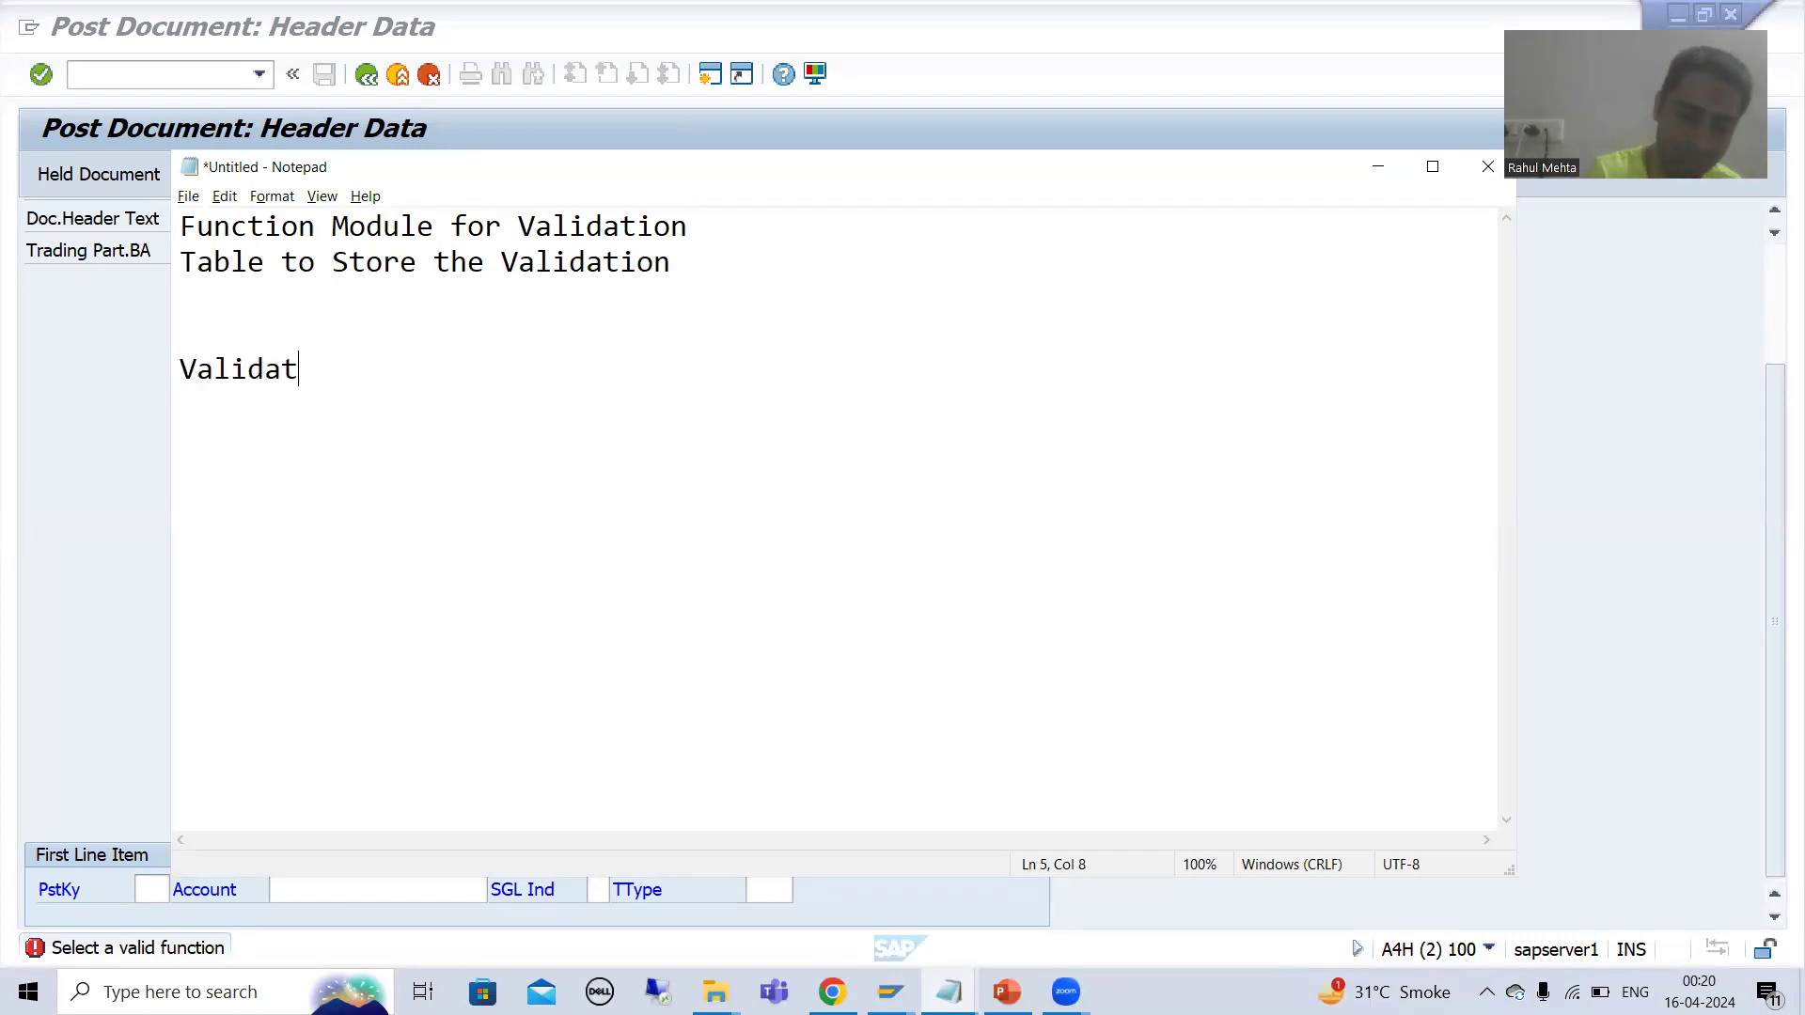
type("ion for acc")
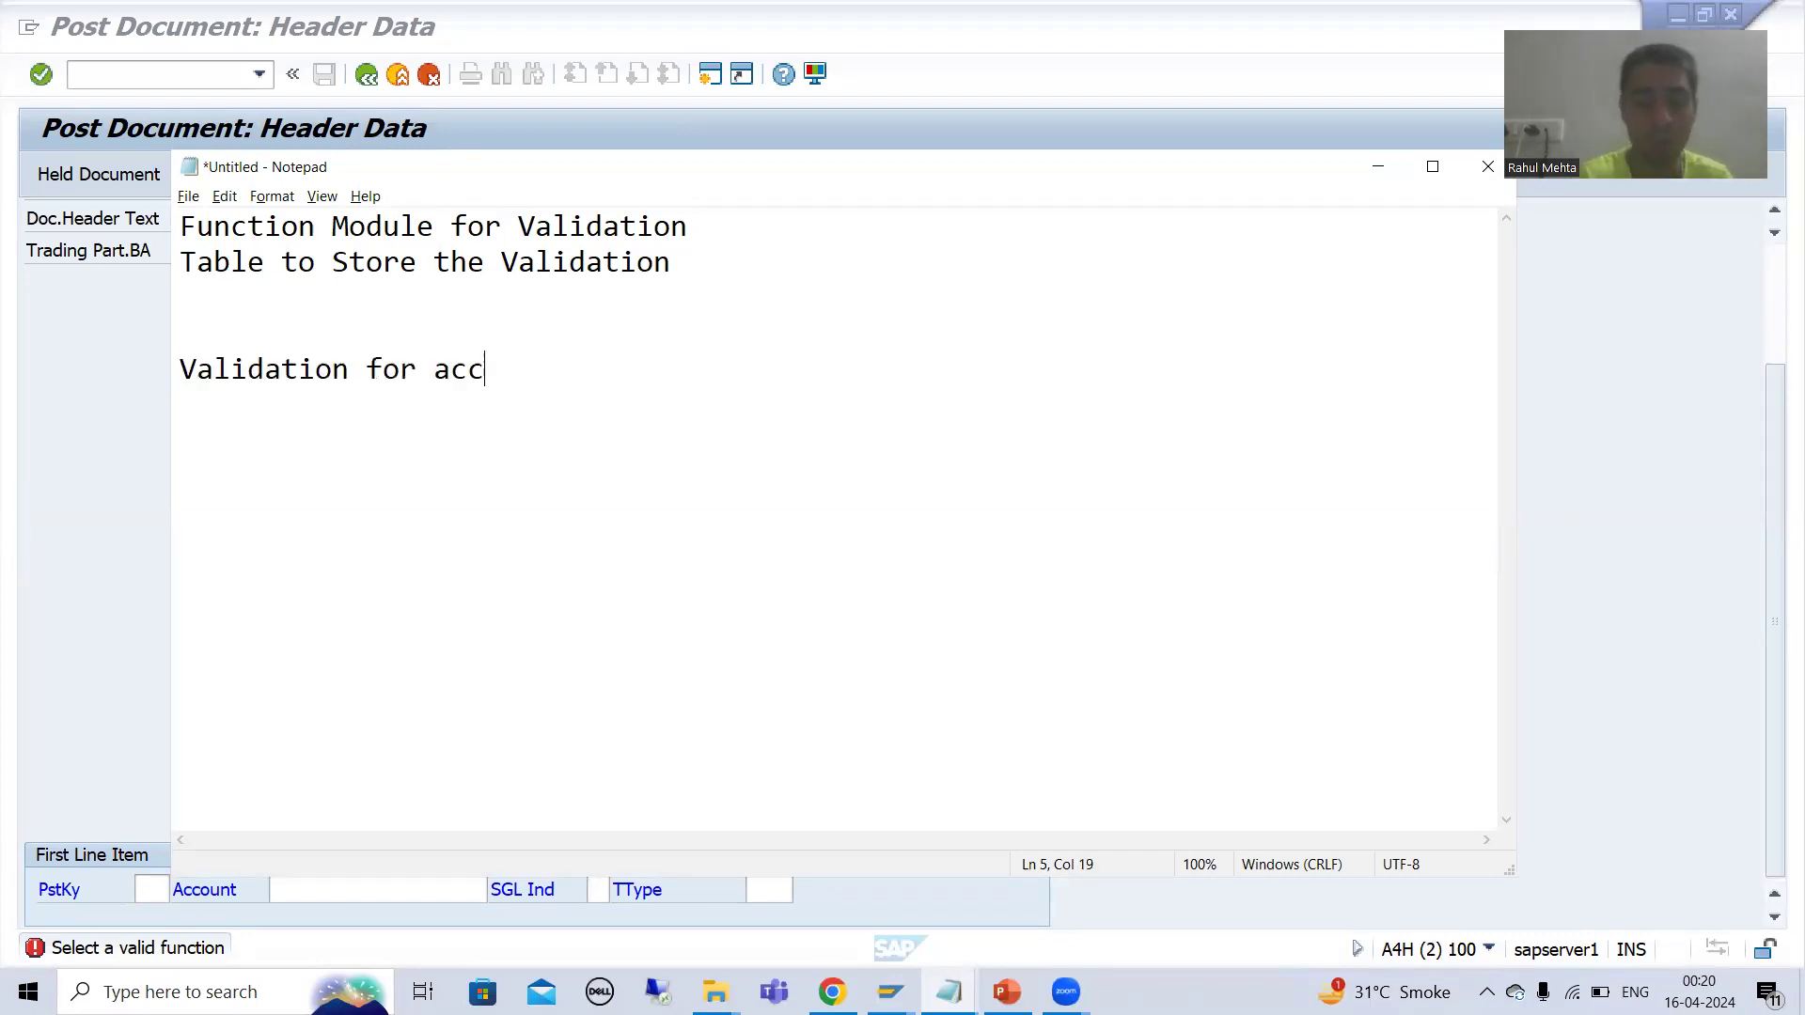
type("outing")
key("BackSpace")
key("BackSpace")
key("BackSpace")
key("BackSpace")
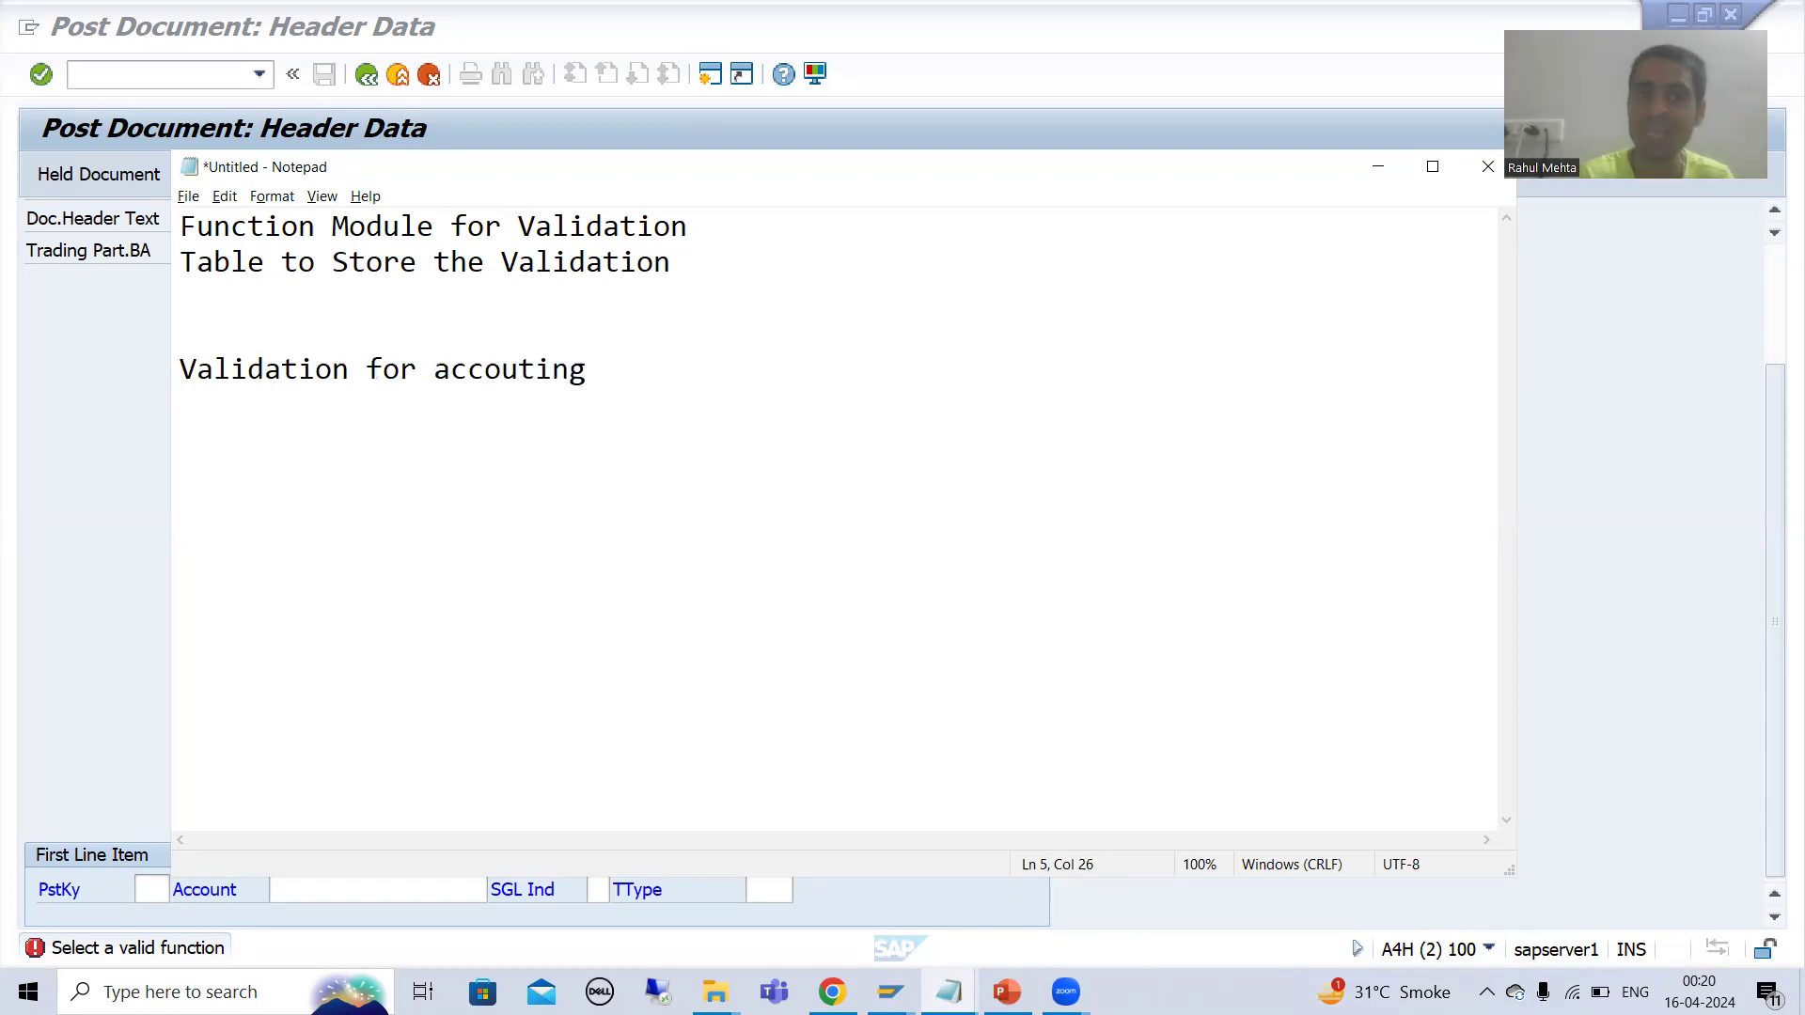
key("BackSpace")
type("nting do")
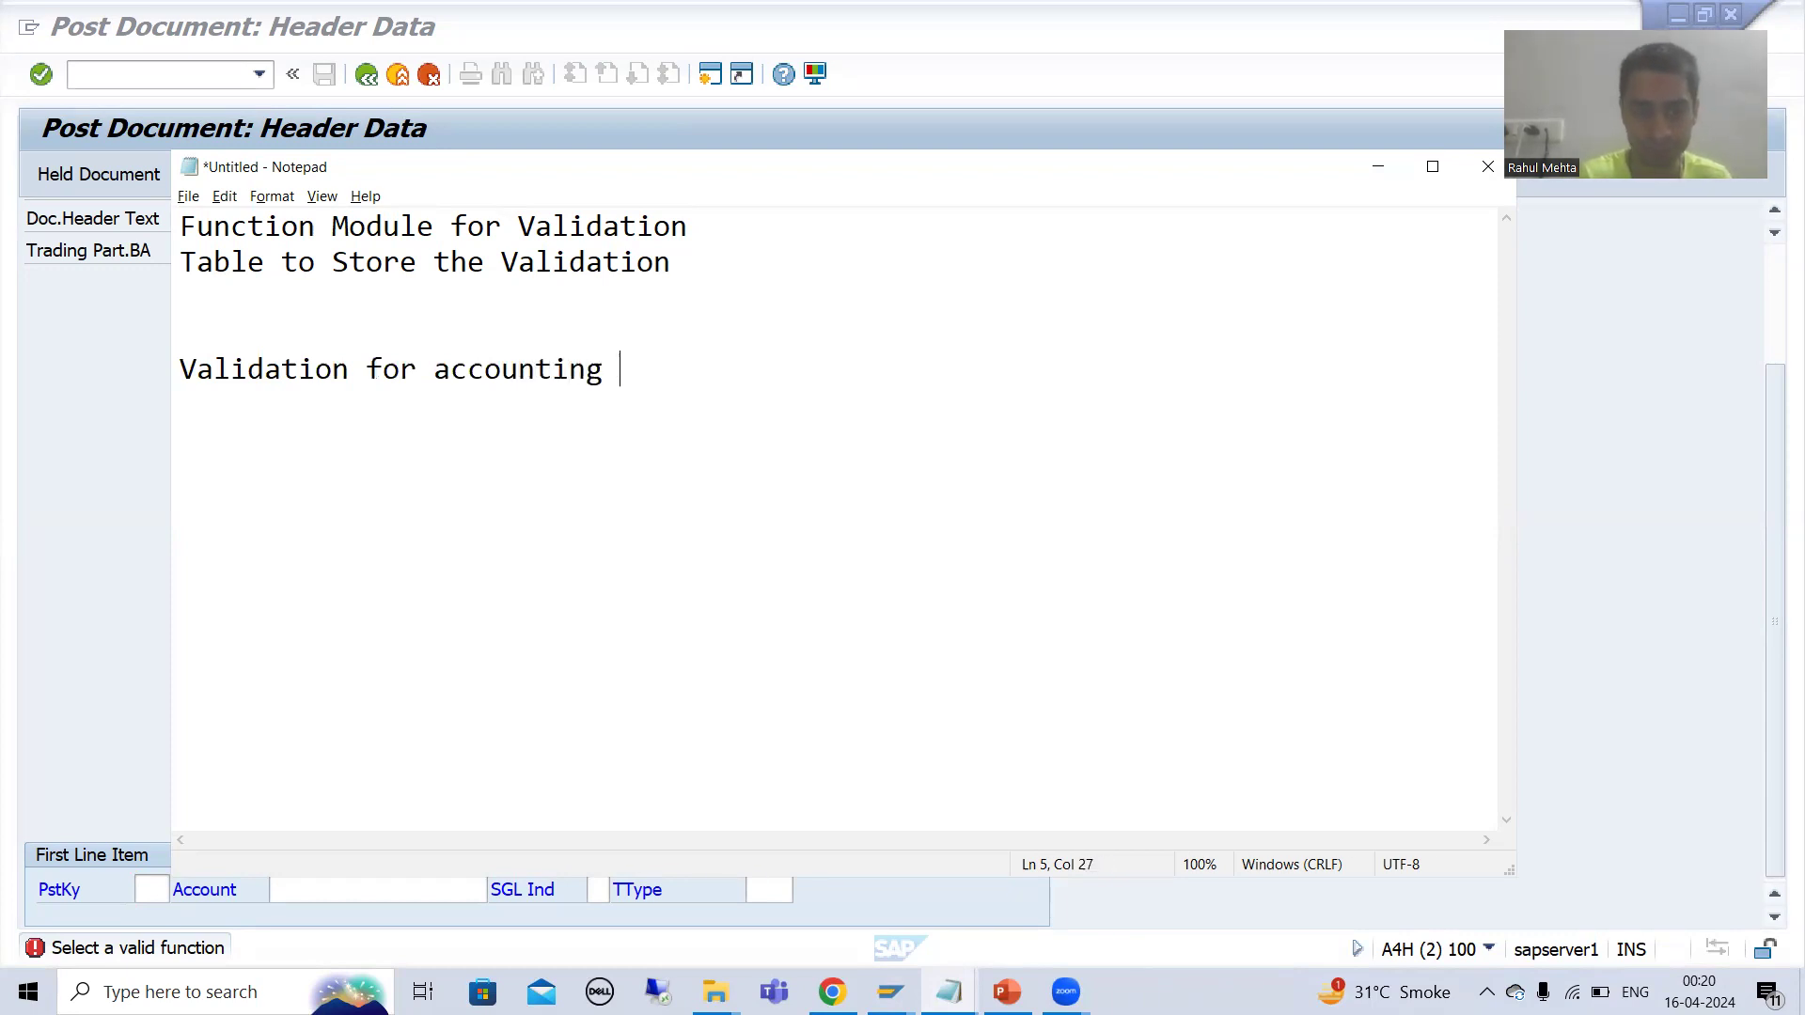
type("cument")
key("BackSpace")
type("s -")
Complete the accounting documents line as "-> OB28" and start a new line below it
key("shift+Up")
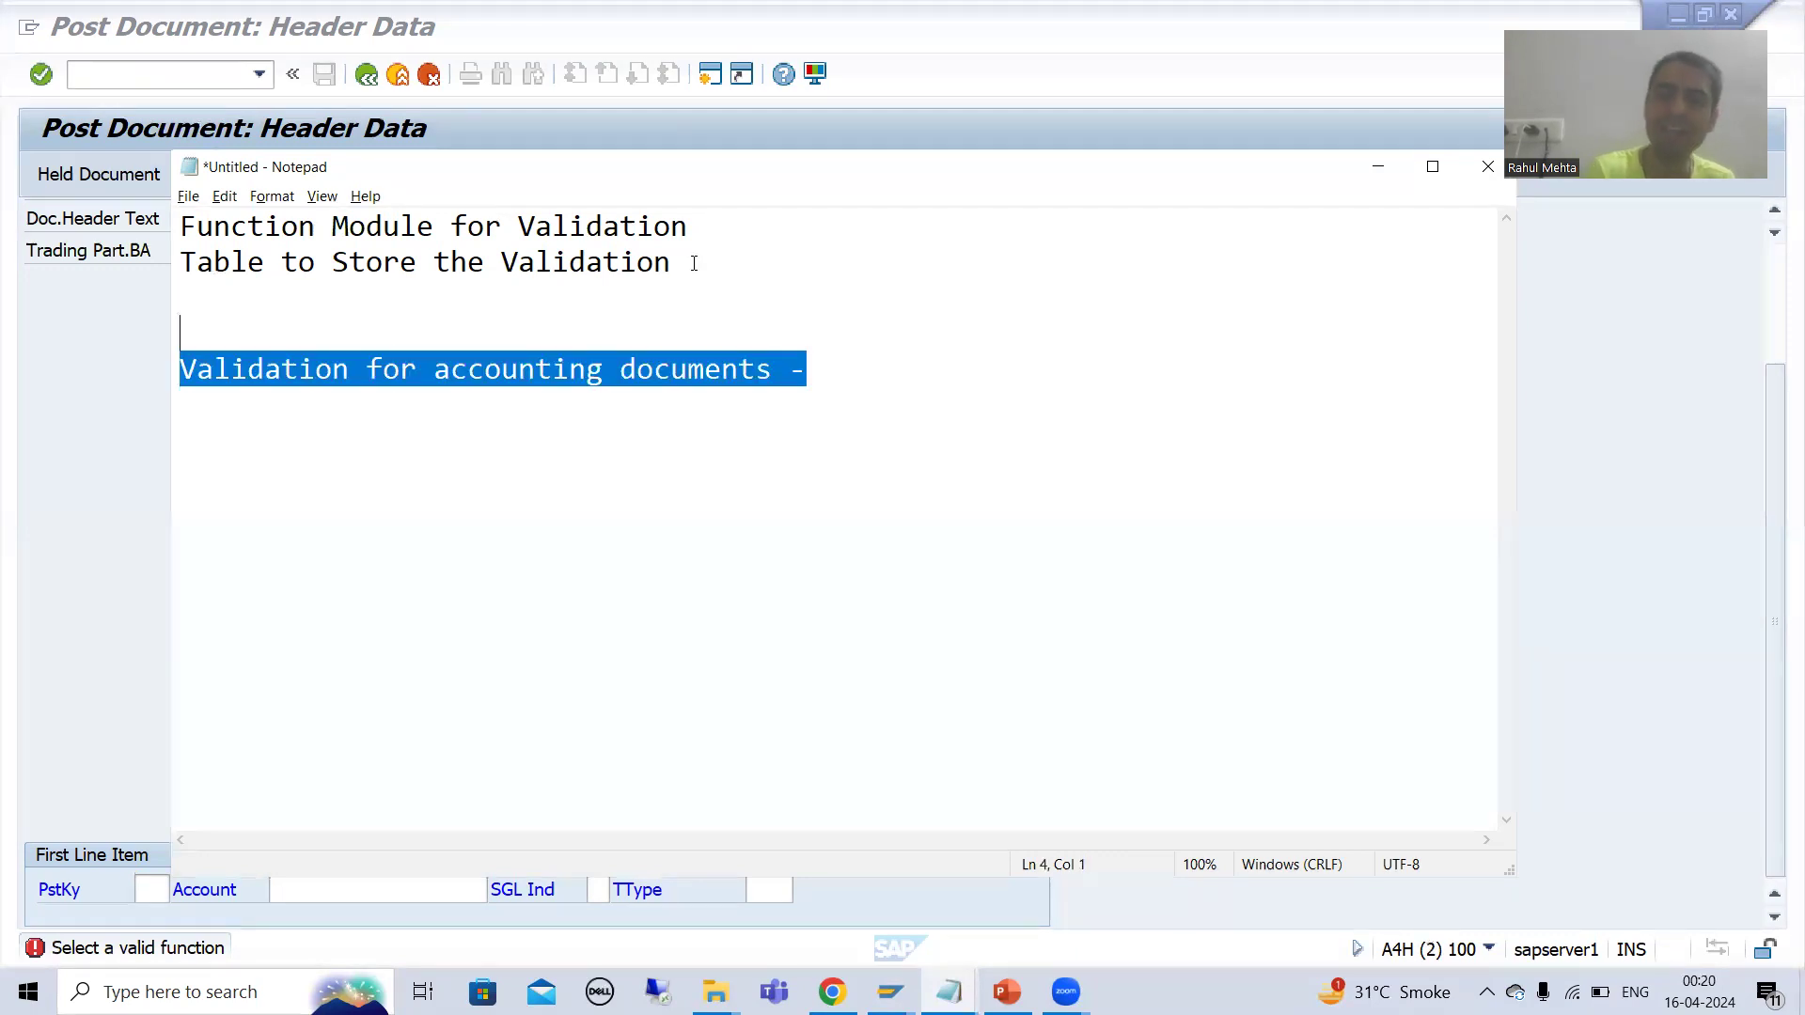
key("shift+Down")
type("> ")
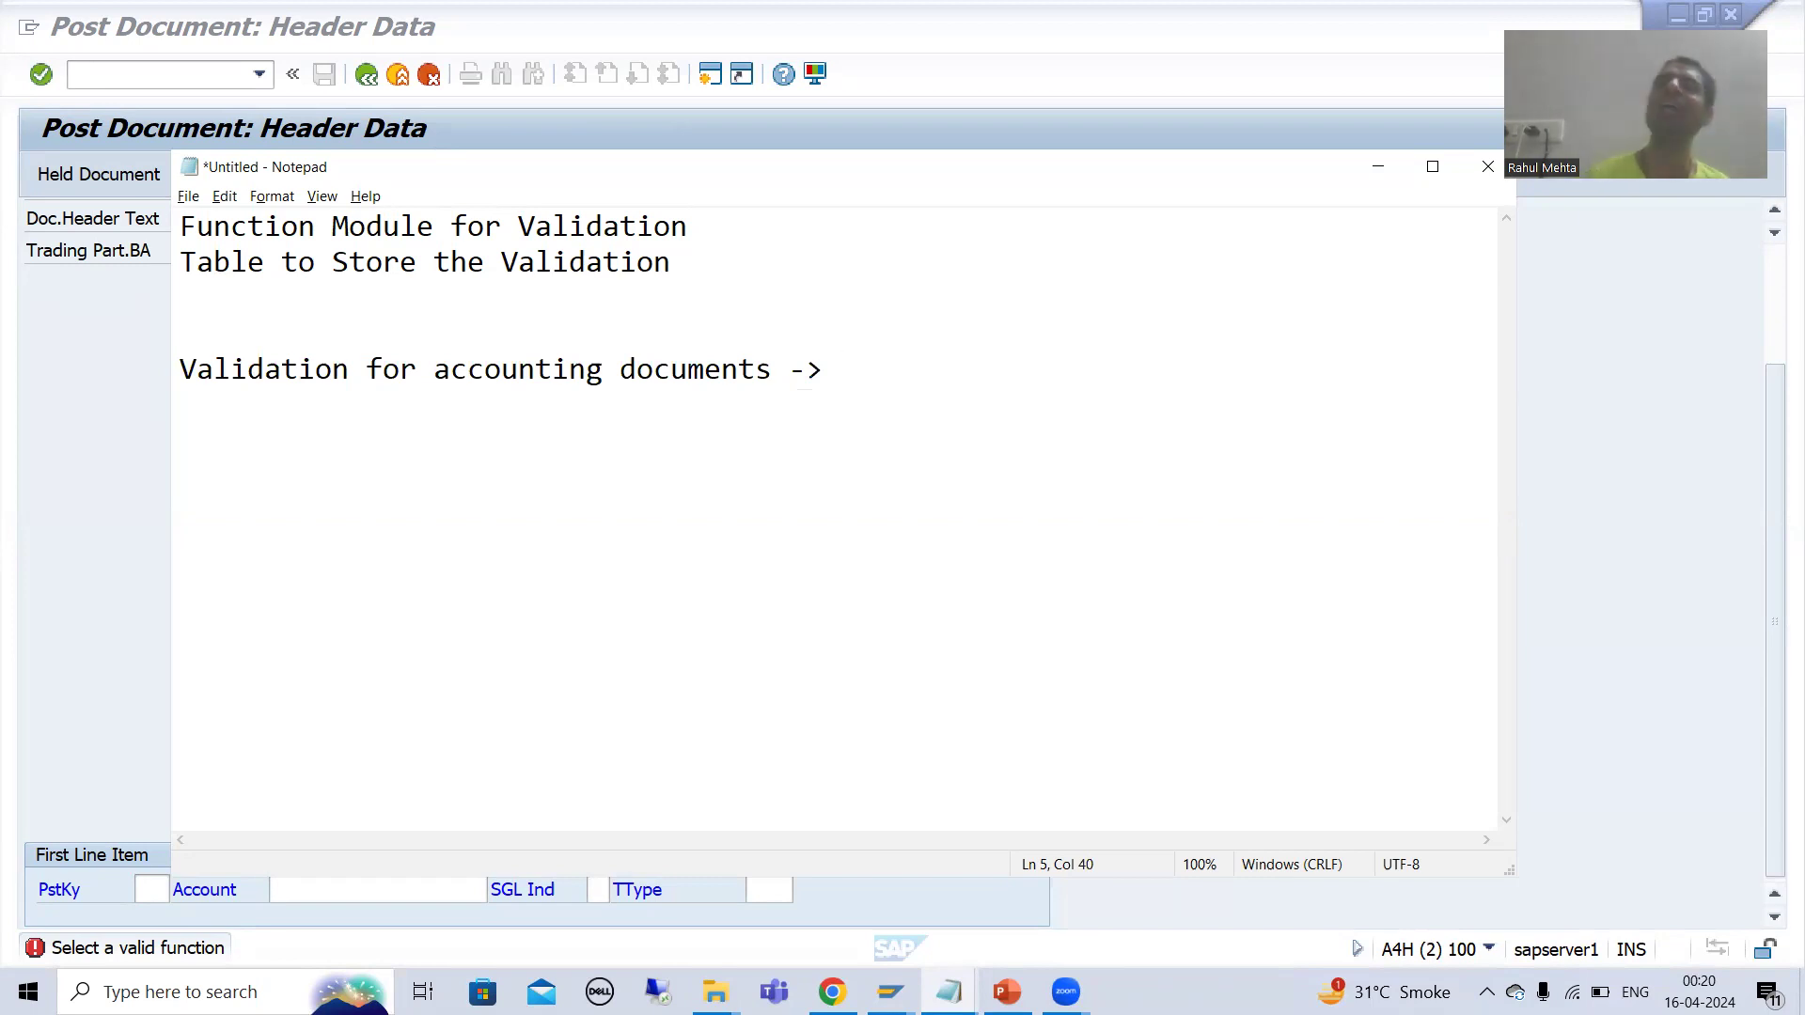
type("OB28")
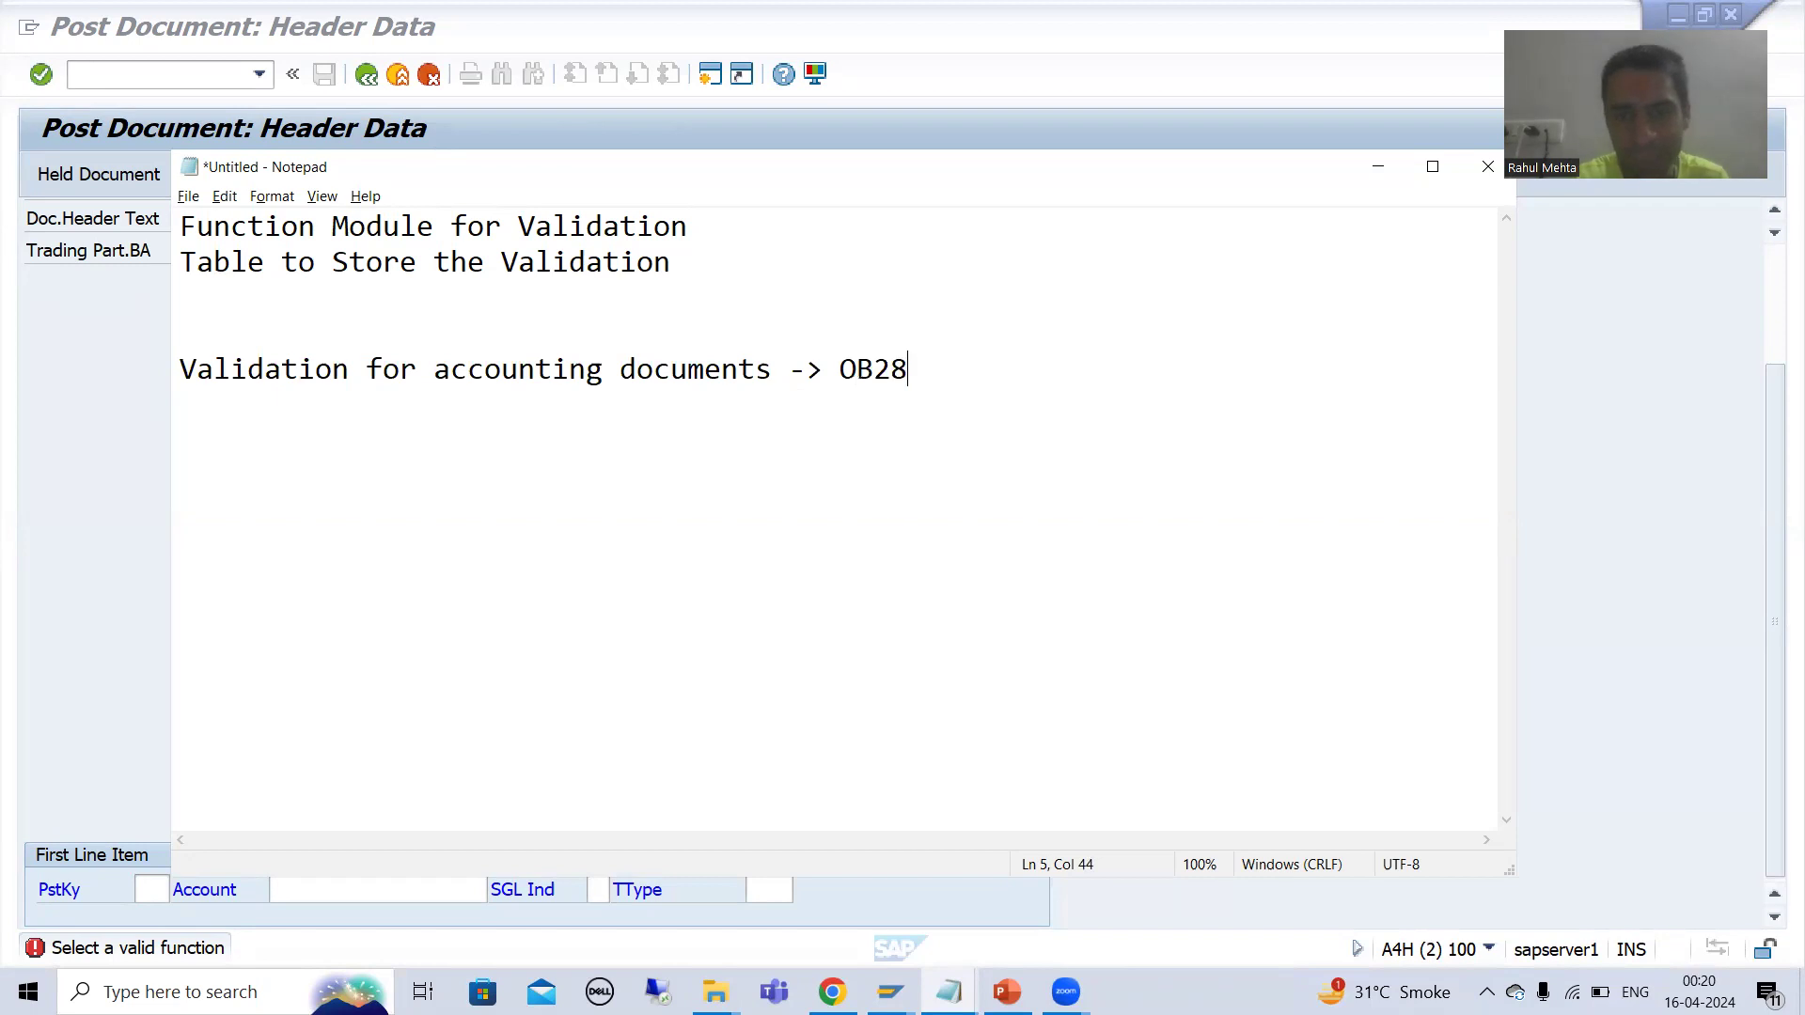
key("Return")
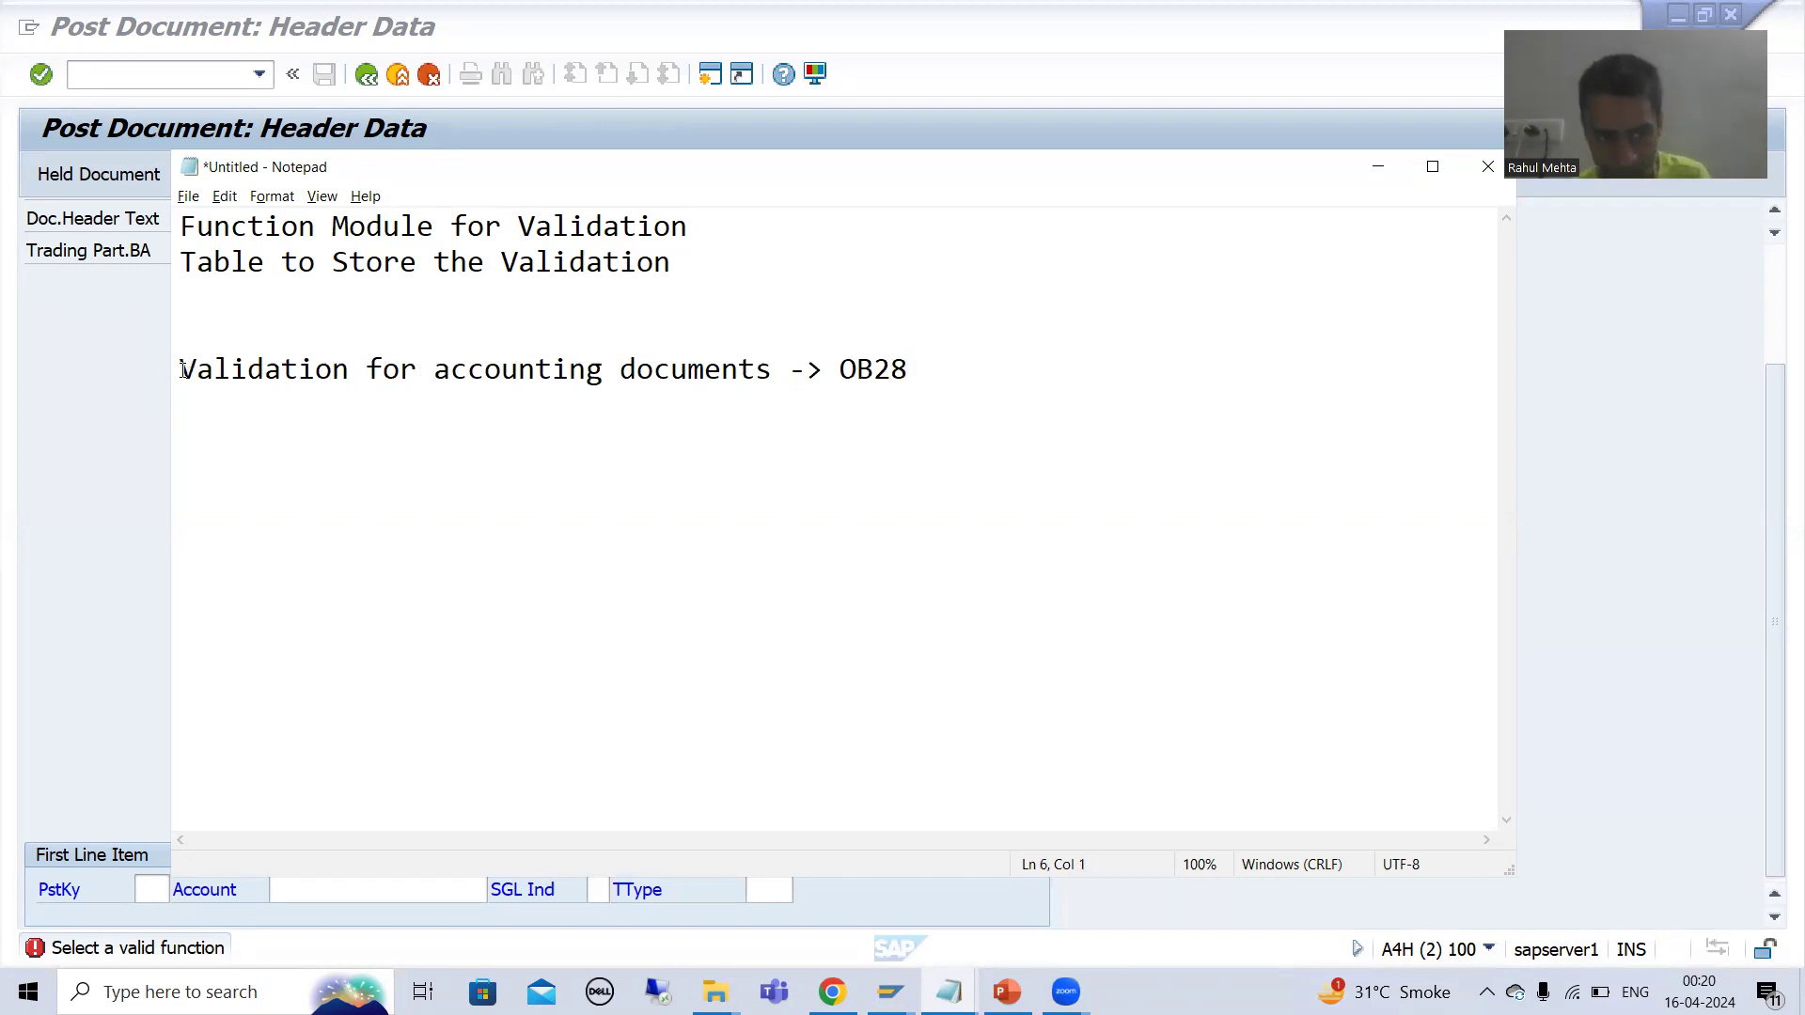
Duplicate the "Validation for accounting documents -> OB28" line directly below itself
left_click_drag(189, 374, 943, 399)
key("ctrl+c")
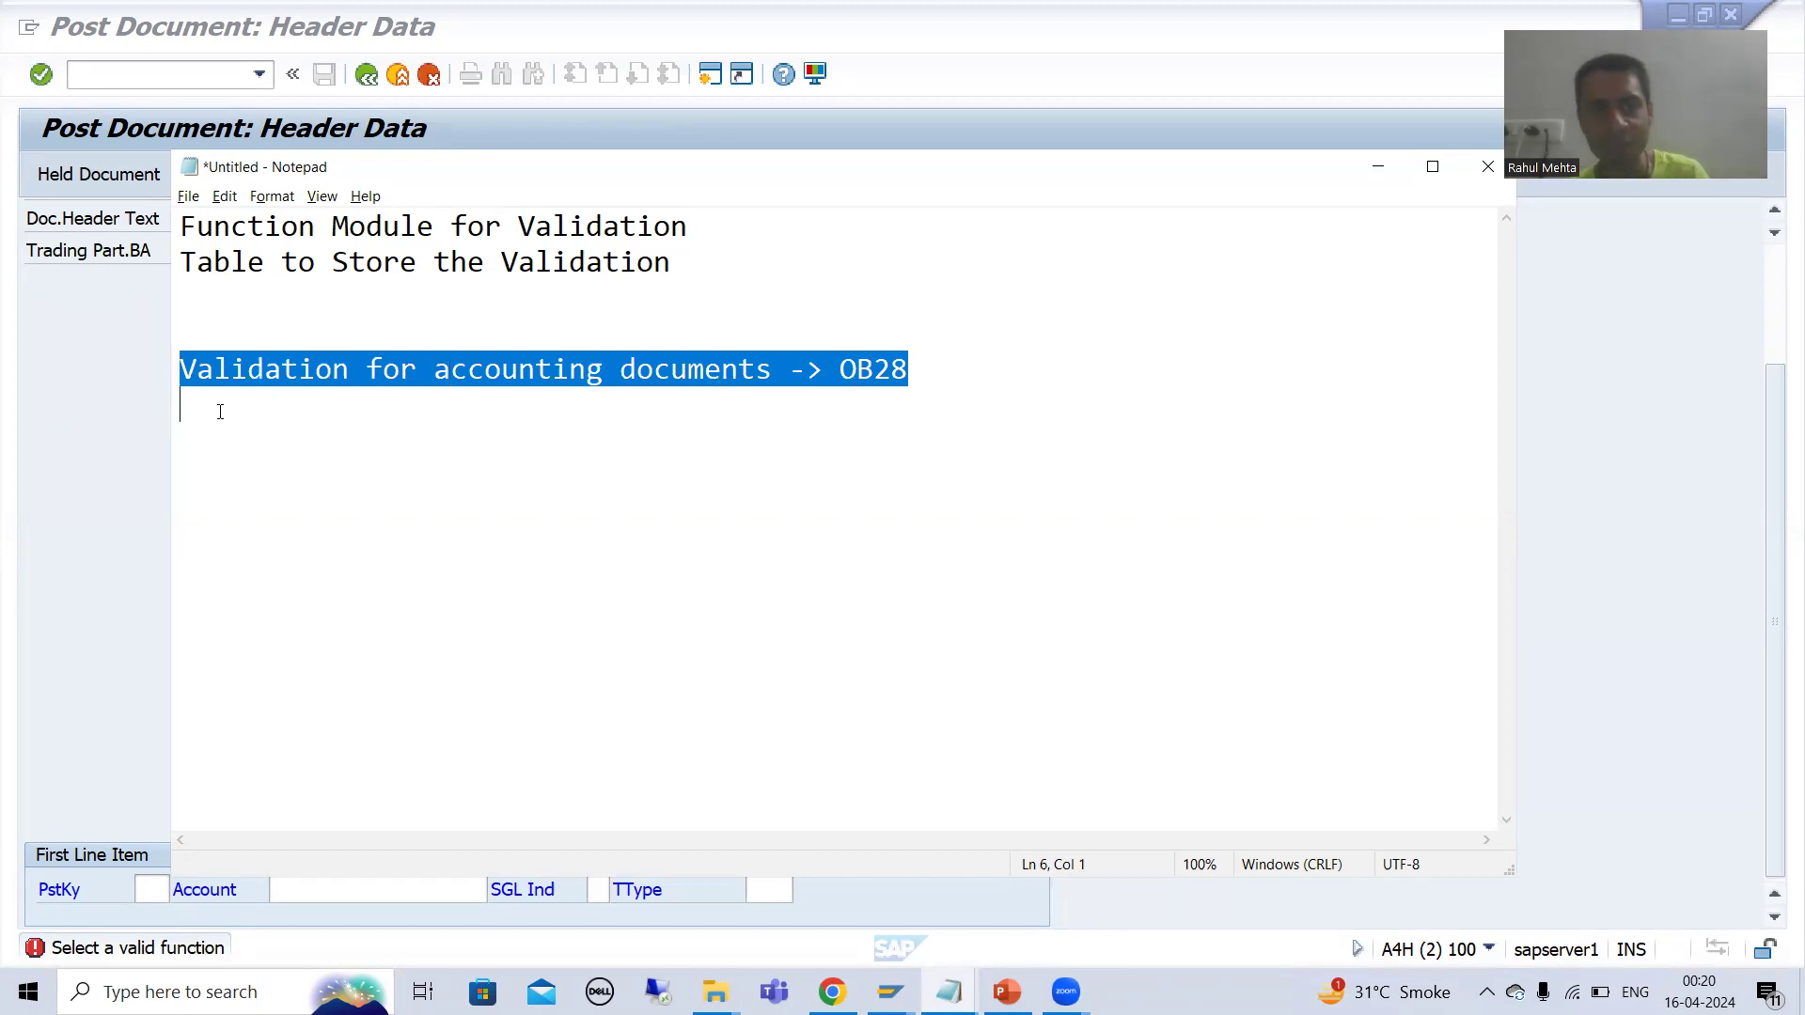
left_click(234, 411)
key("ctrl+v")
Replace "Validation" with "Substitution" in the duplicated line and place the cursor at the end of that line
left_click(350, 407)
key("BackSpace")
key("BackSpace")
key("BackSpace")
key("BackSpace")
key("BackSpace")
key("BackSpace")
key("BackSpace")
key("BackSpace")
key("BackSpace")
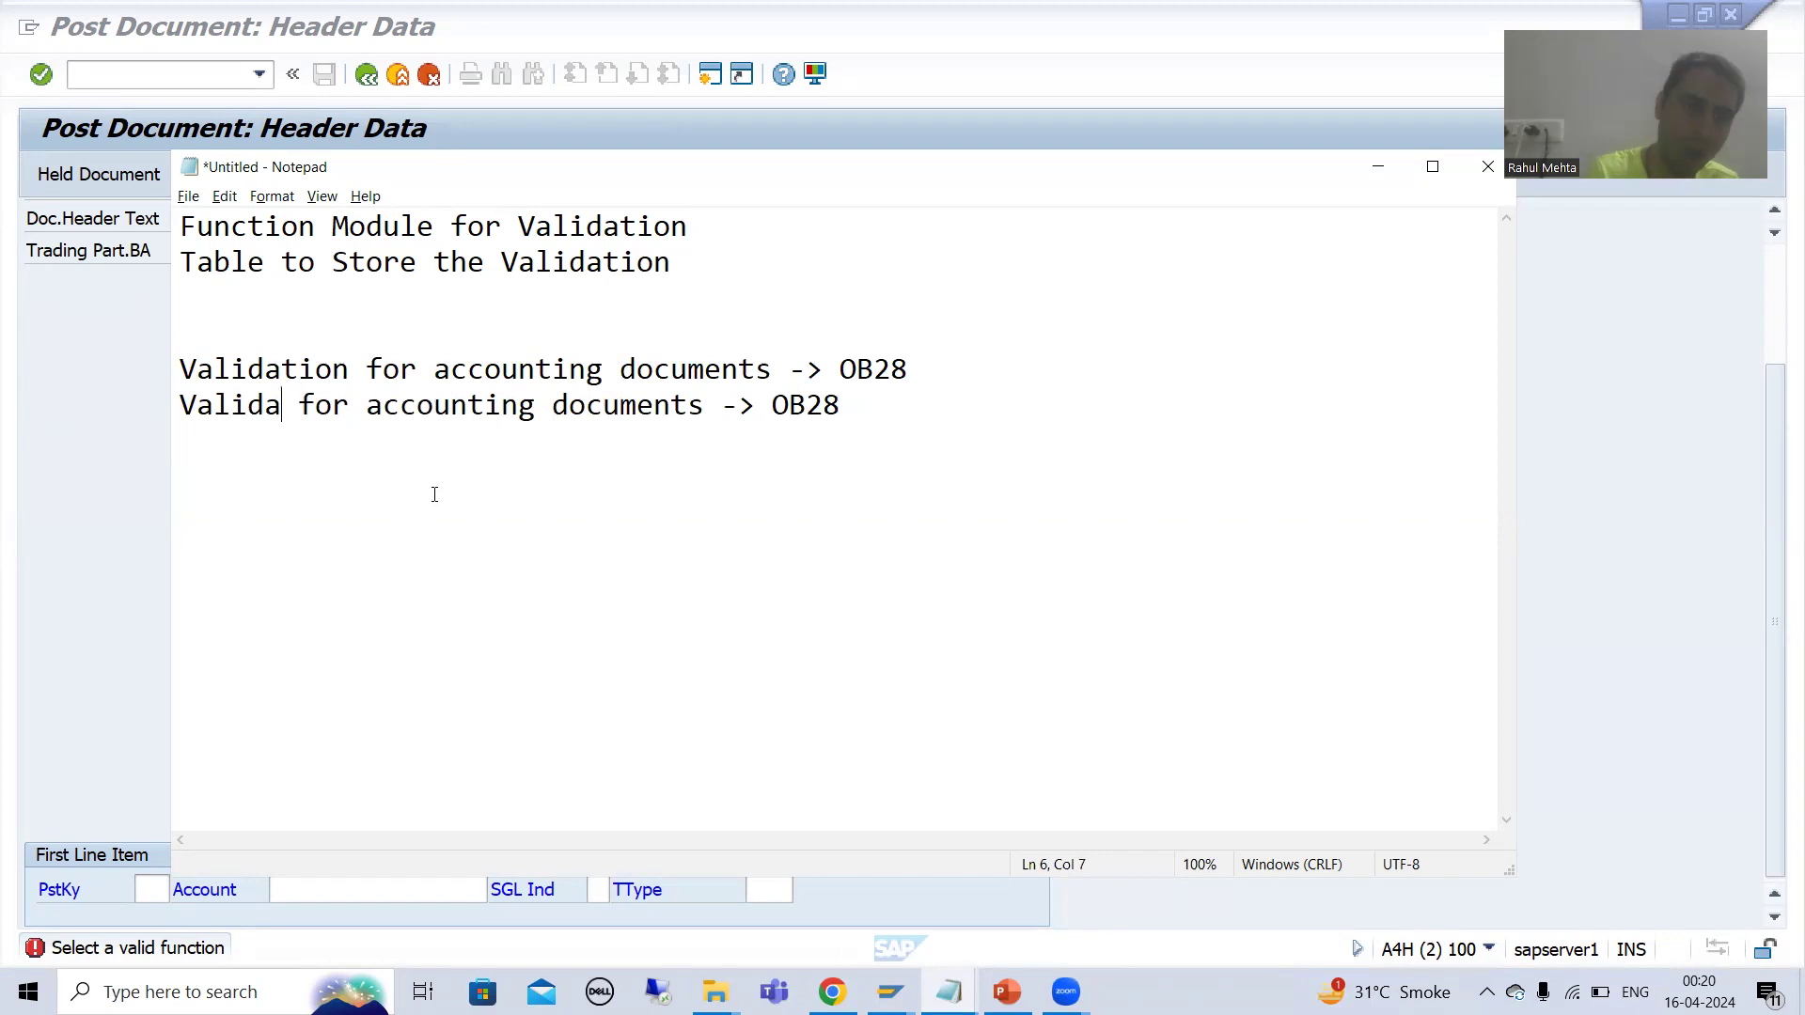
type("ubstitu")
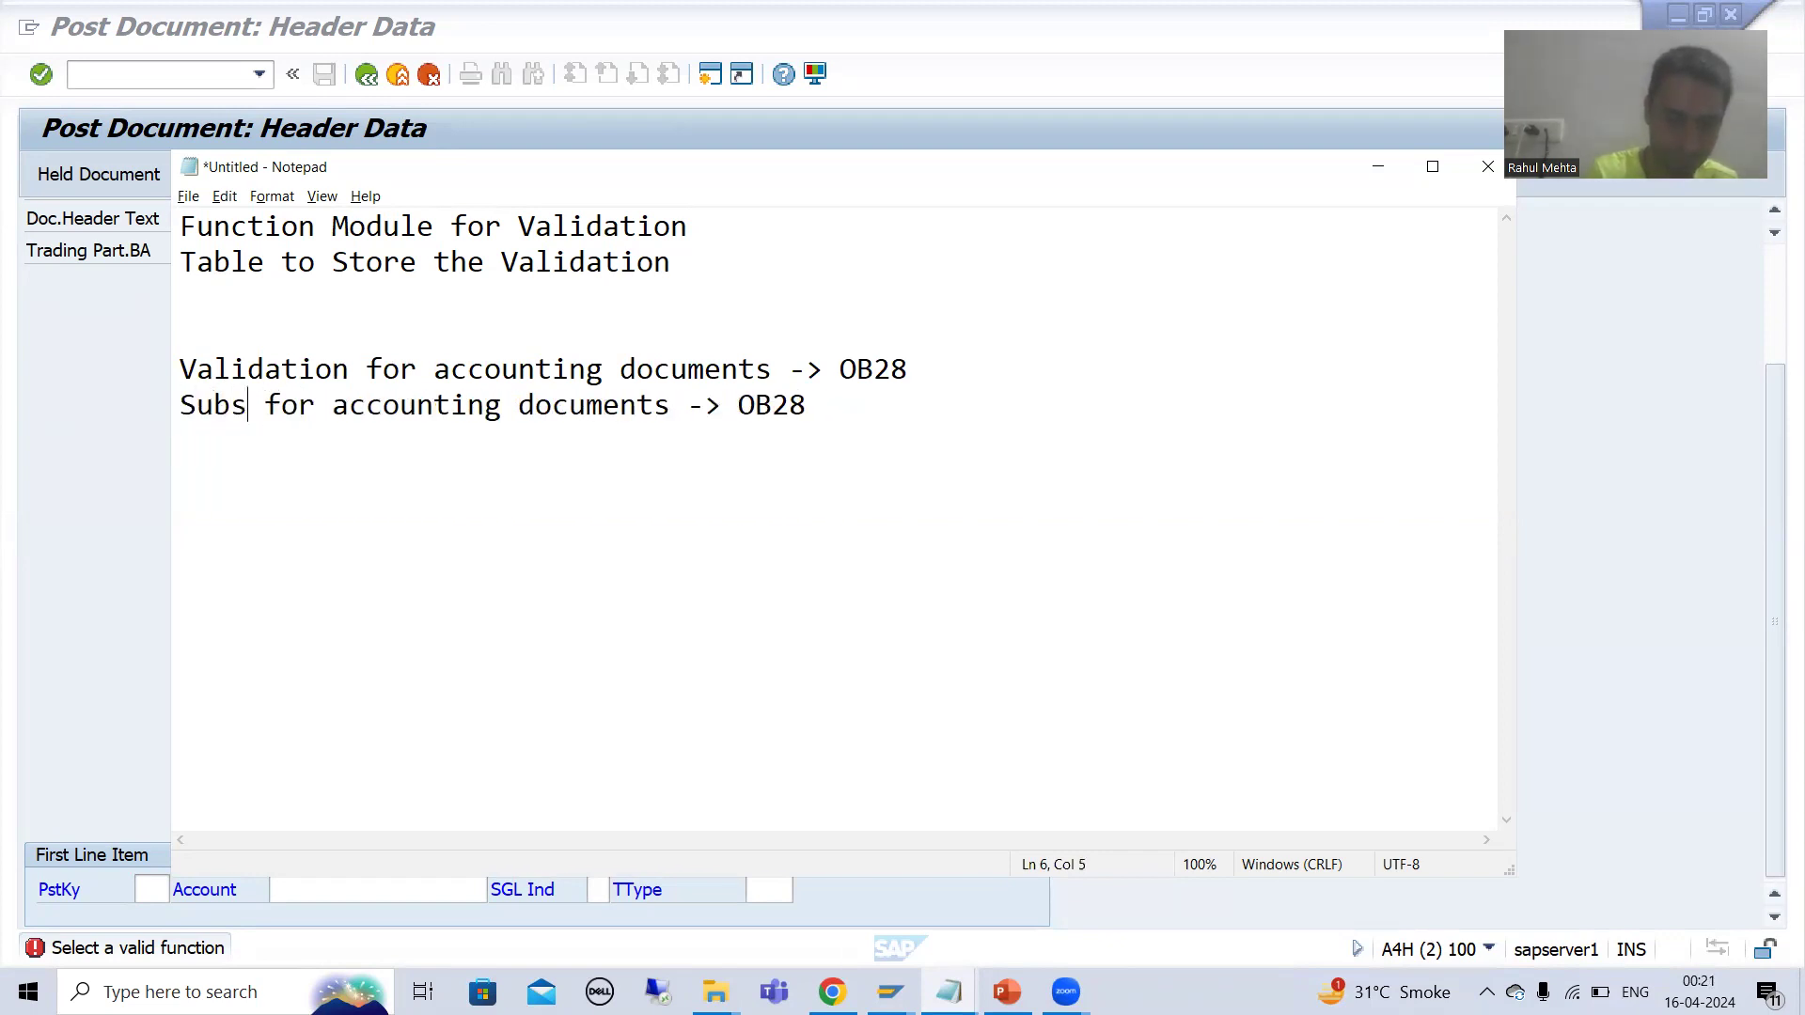
type("r")
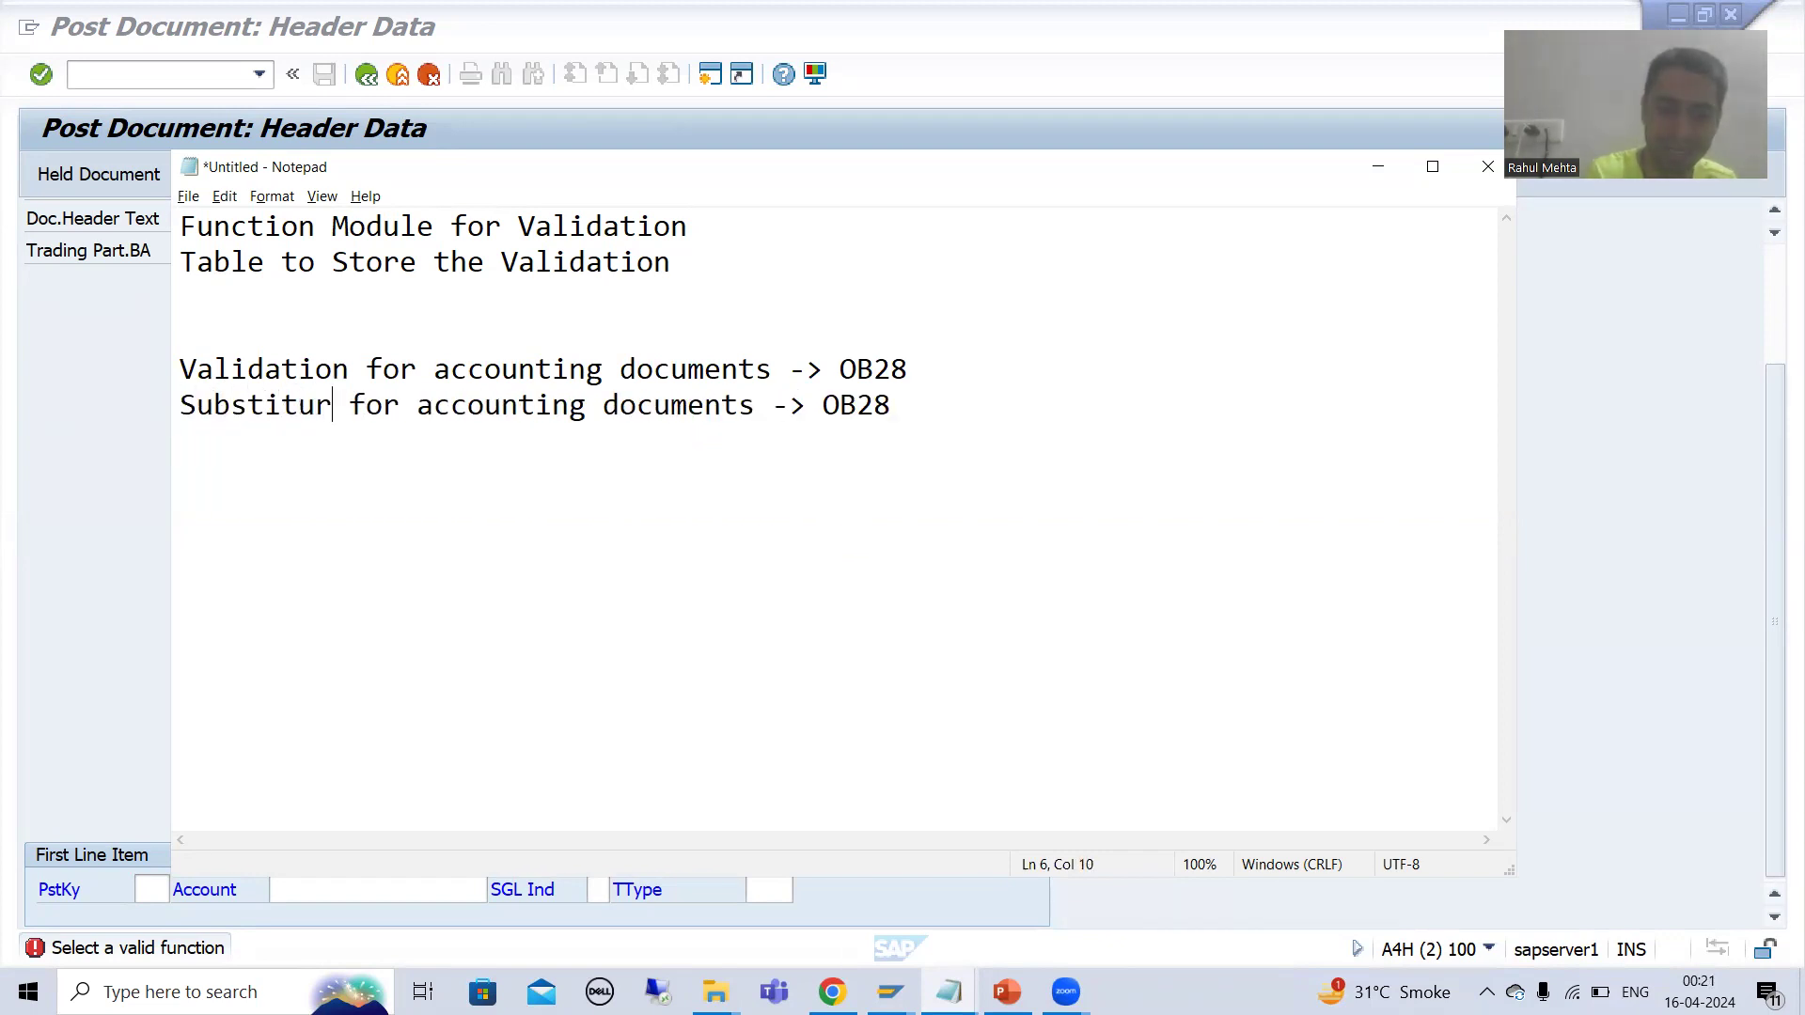
key("BackSpace")
key("BackSpace")
type("ution")
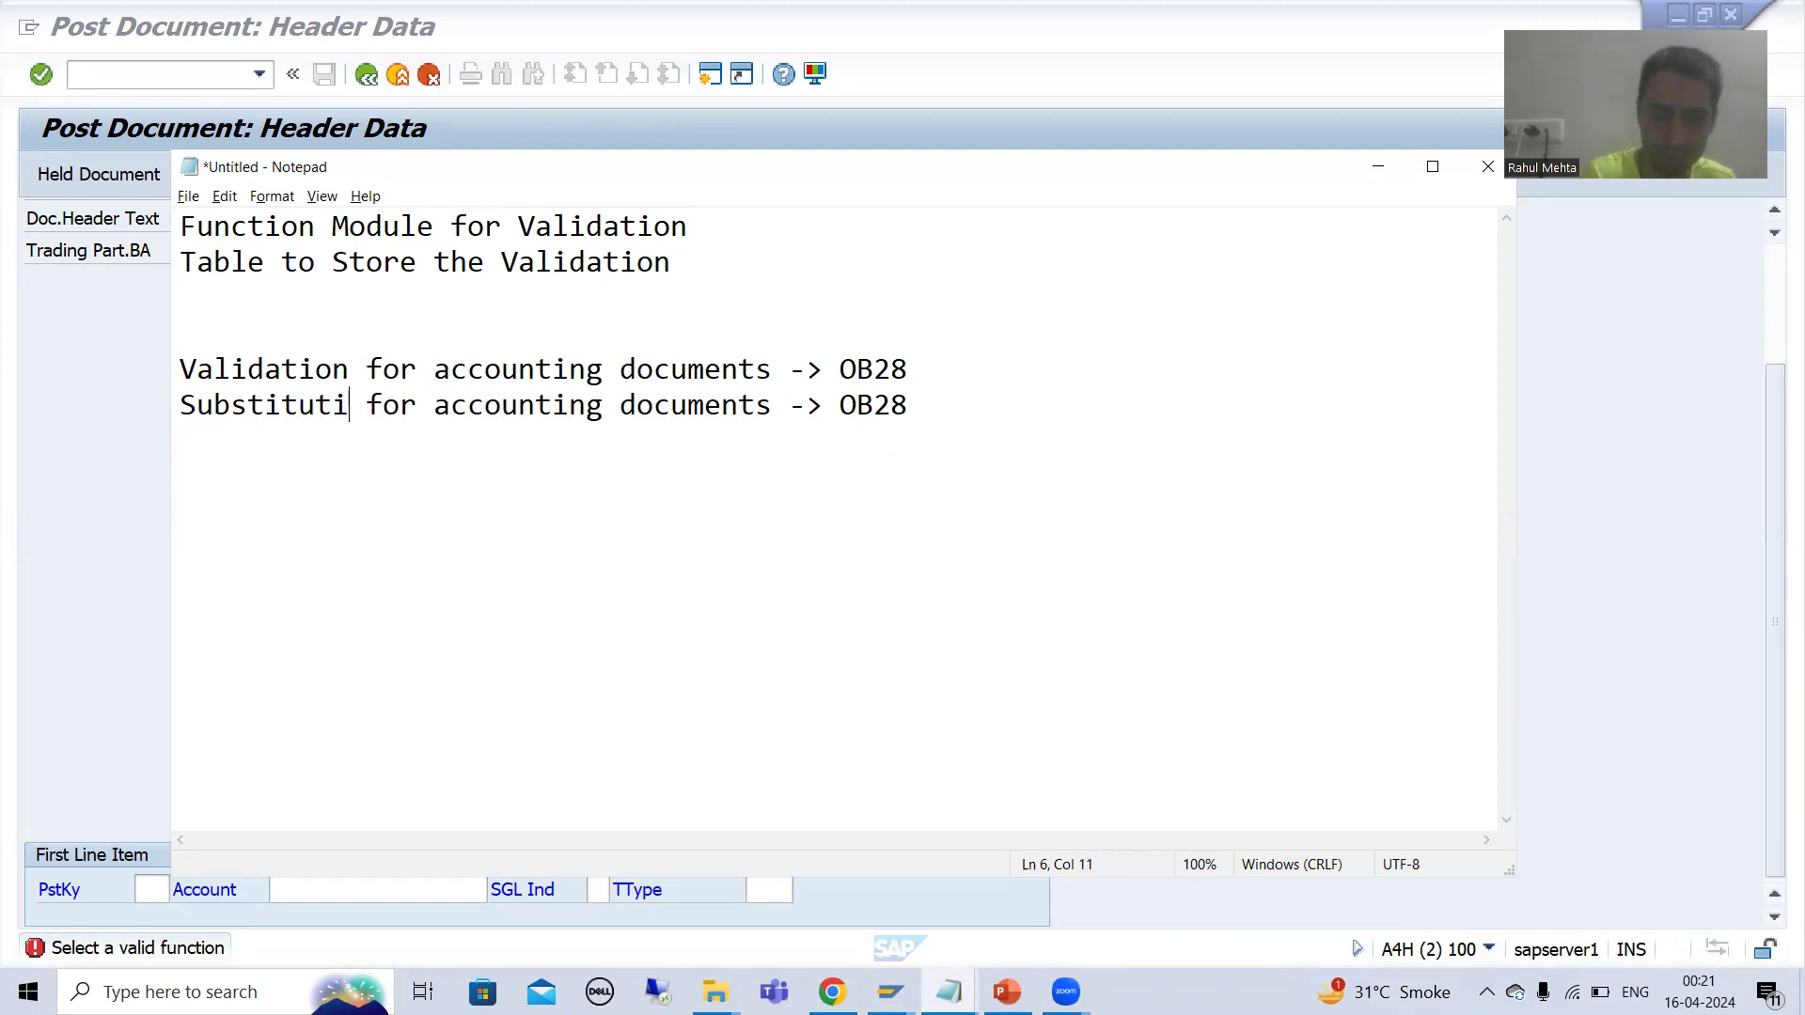
left_click(955, 408)
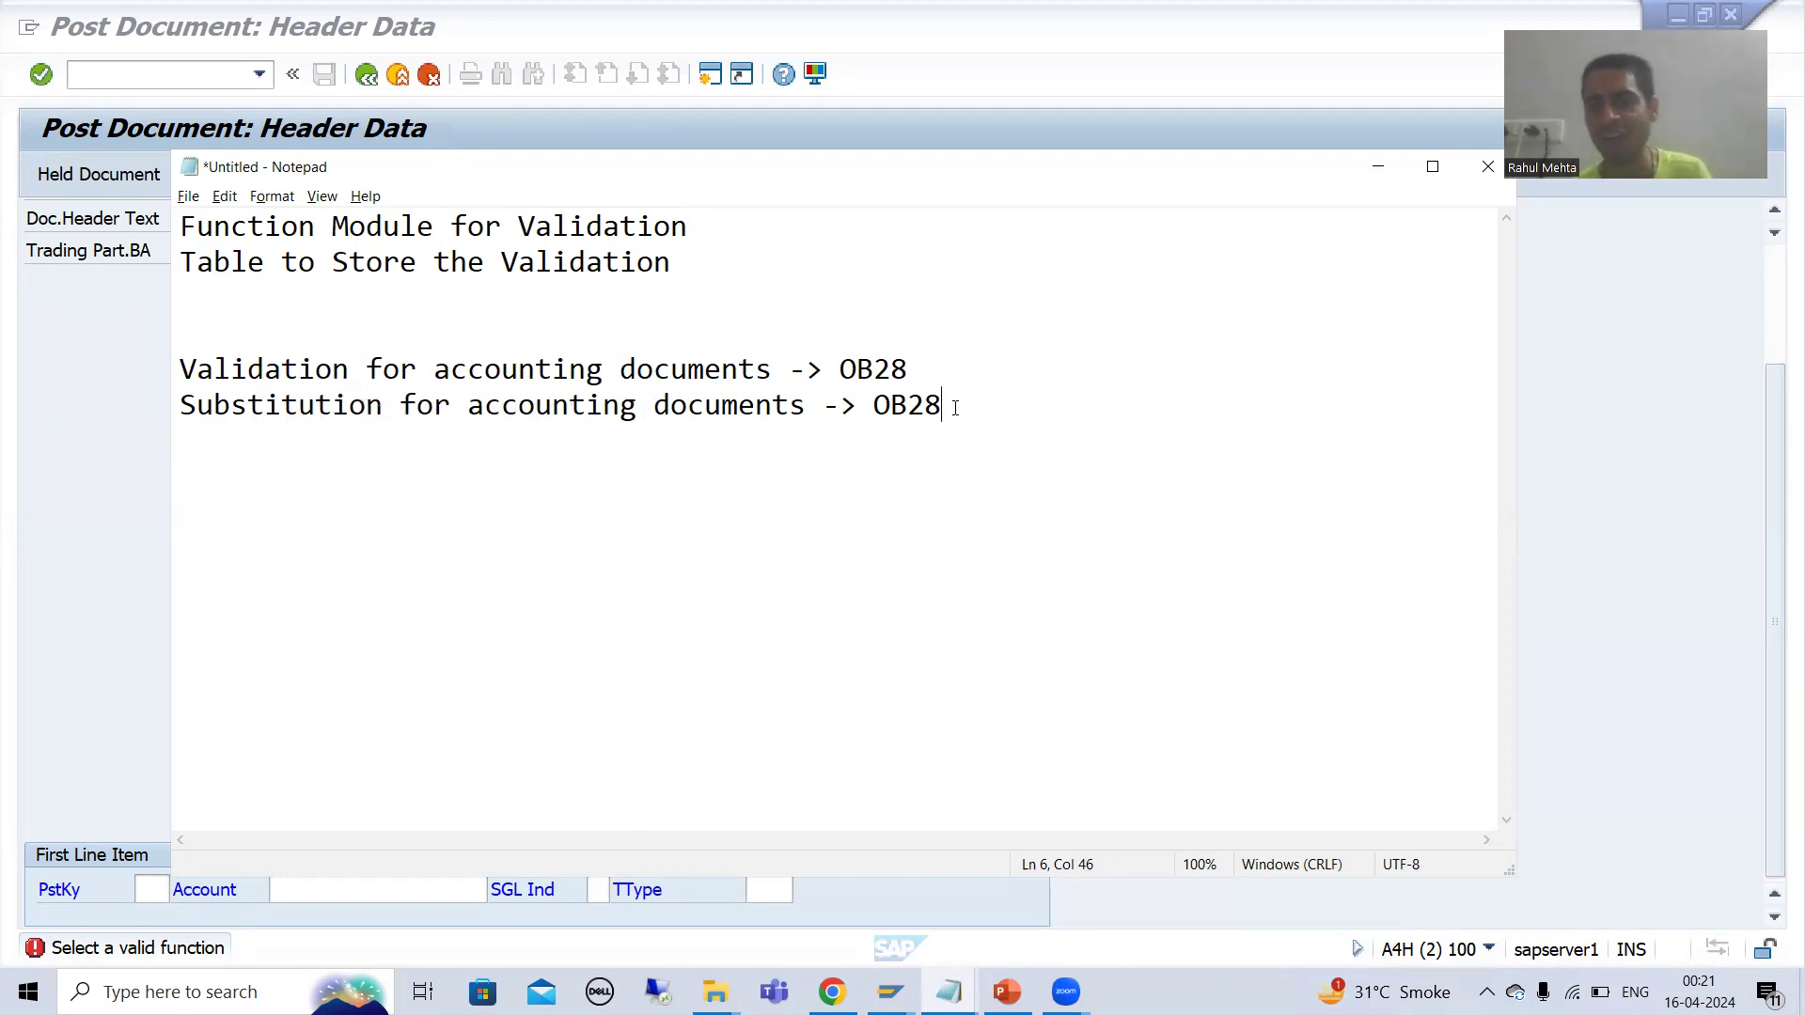
Change the transaction code at the end of the "Substitution for accounting documents" line to OBBH
key("BackSpace")
key("BackSpace")
type("BHJ")
key("BackSpace")
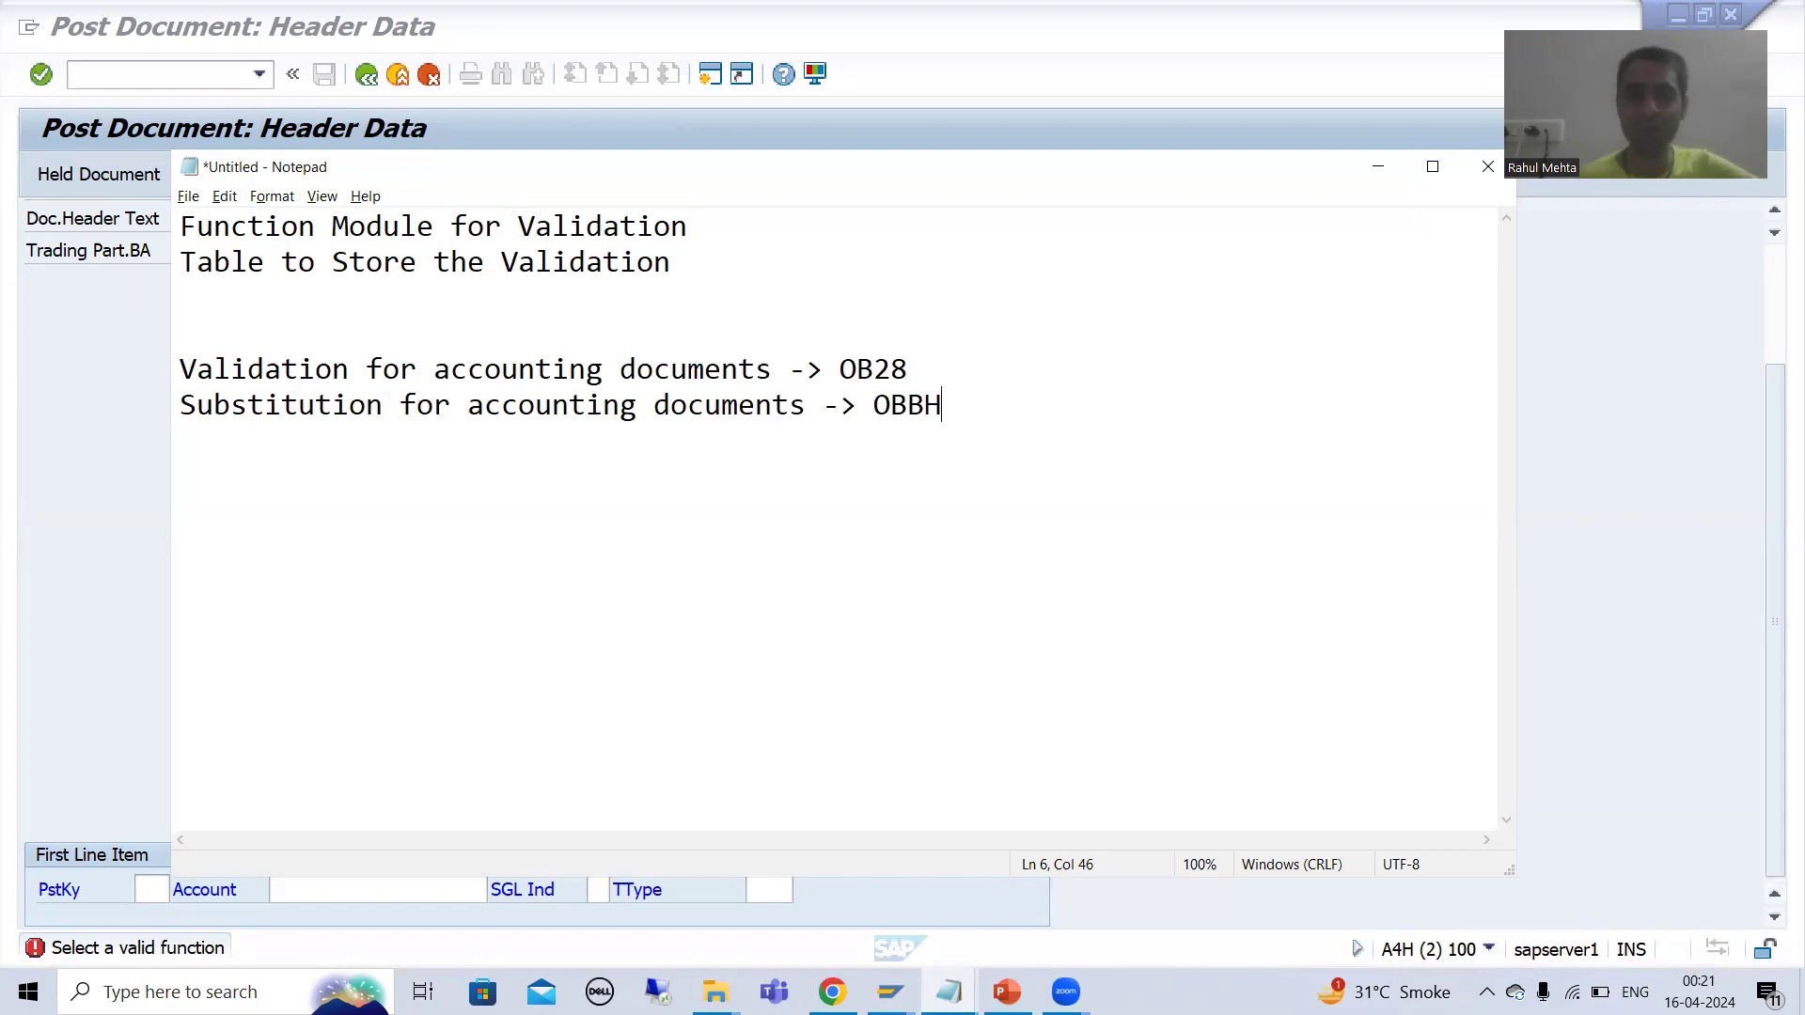
left_click(320, 380)
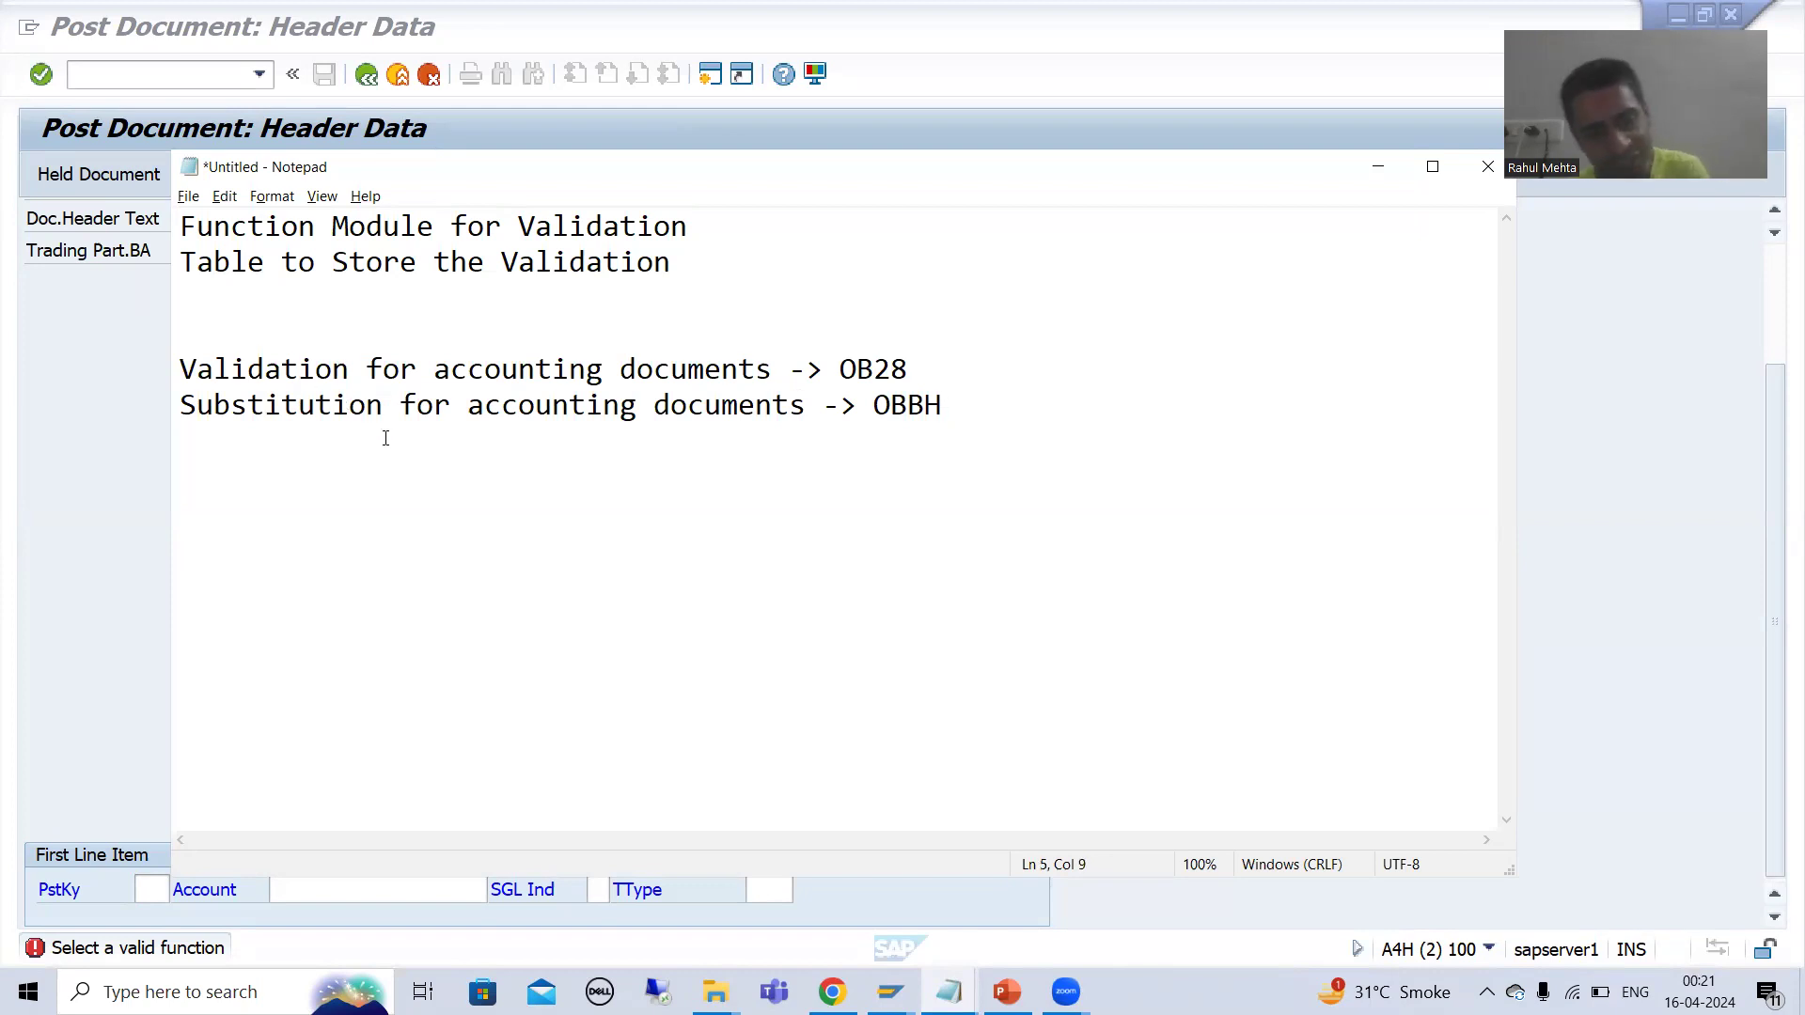
Switch to the SAP Easy Access session and run transaction OB28
key("alt+Tab")
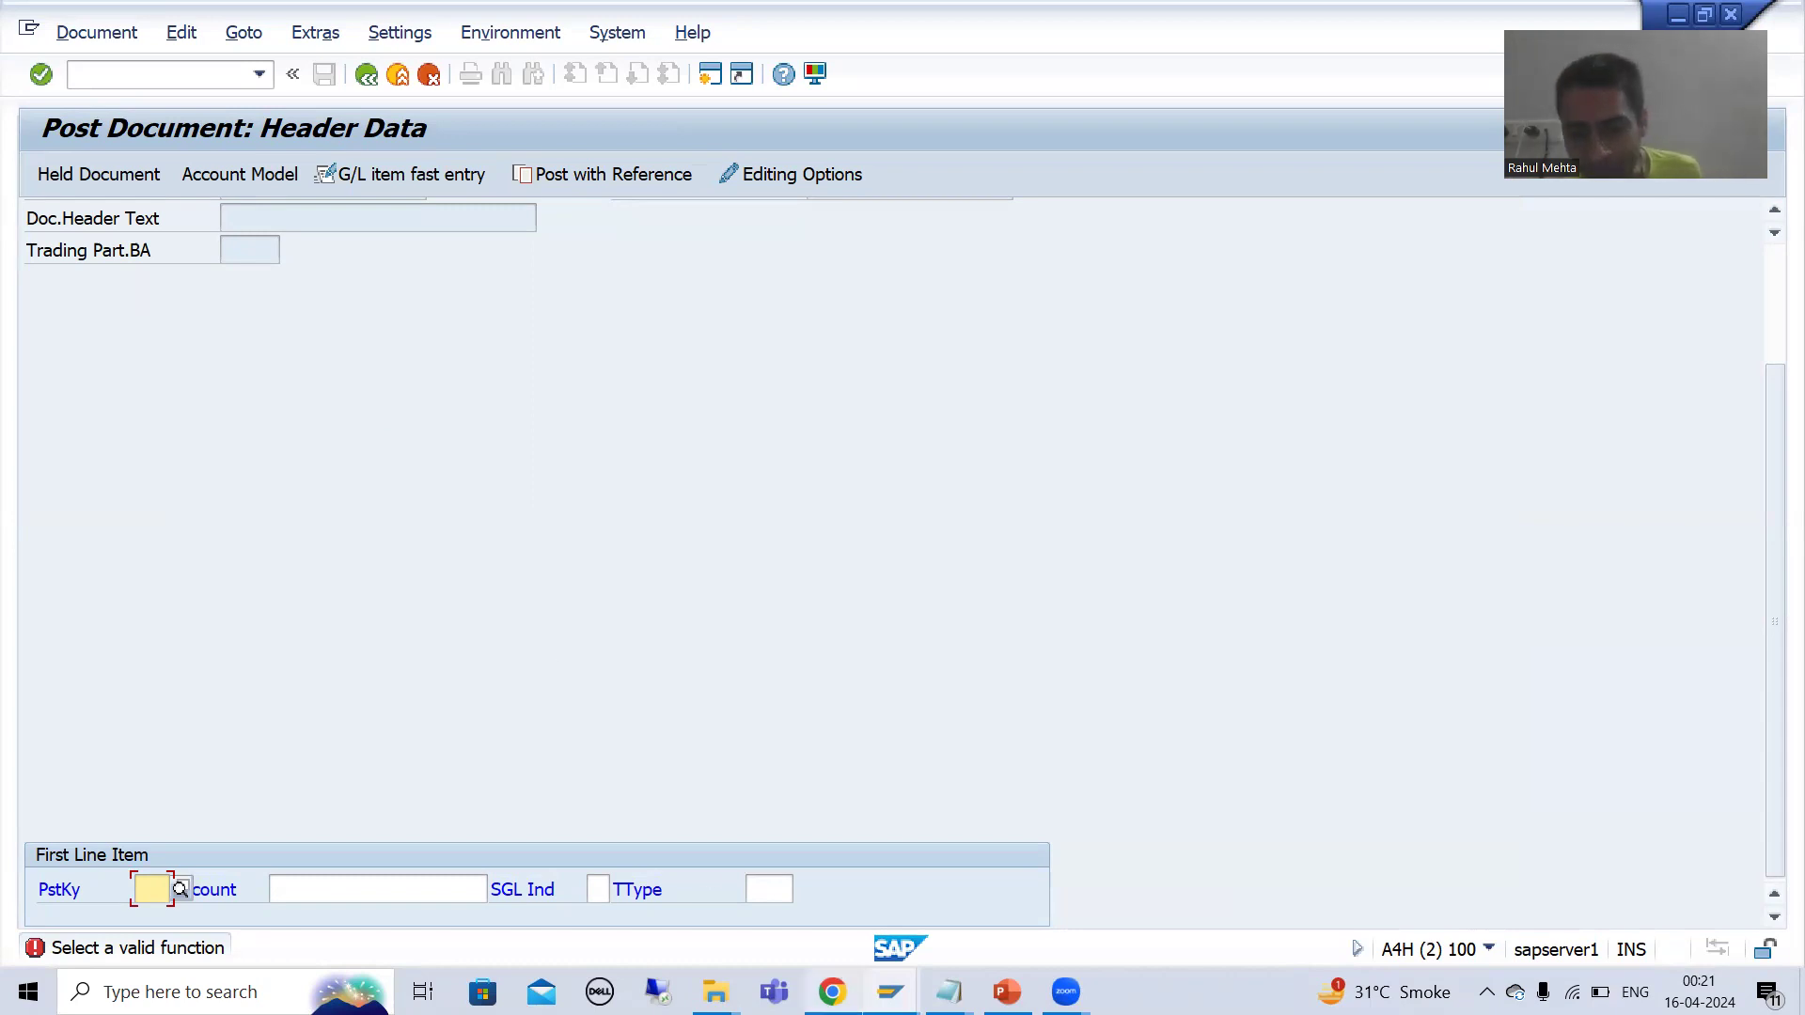
left_click(891, 992)
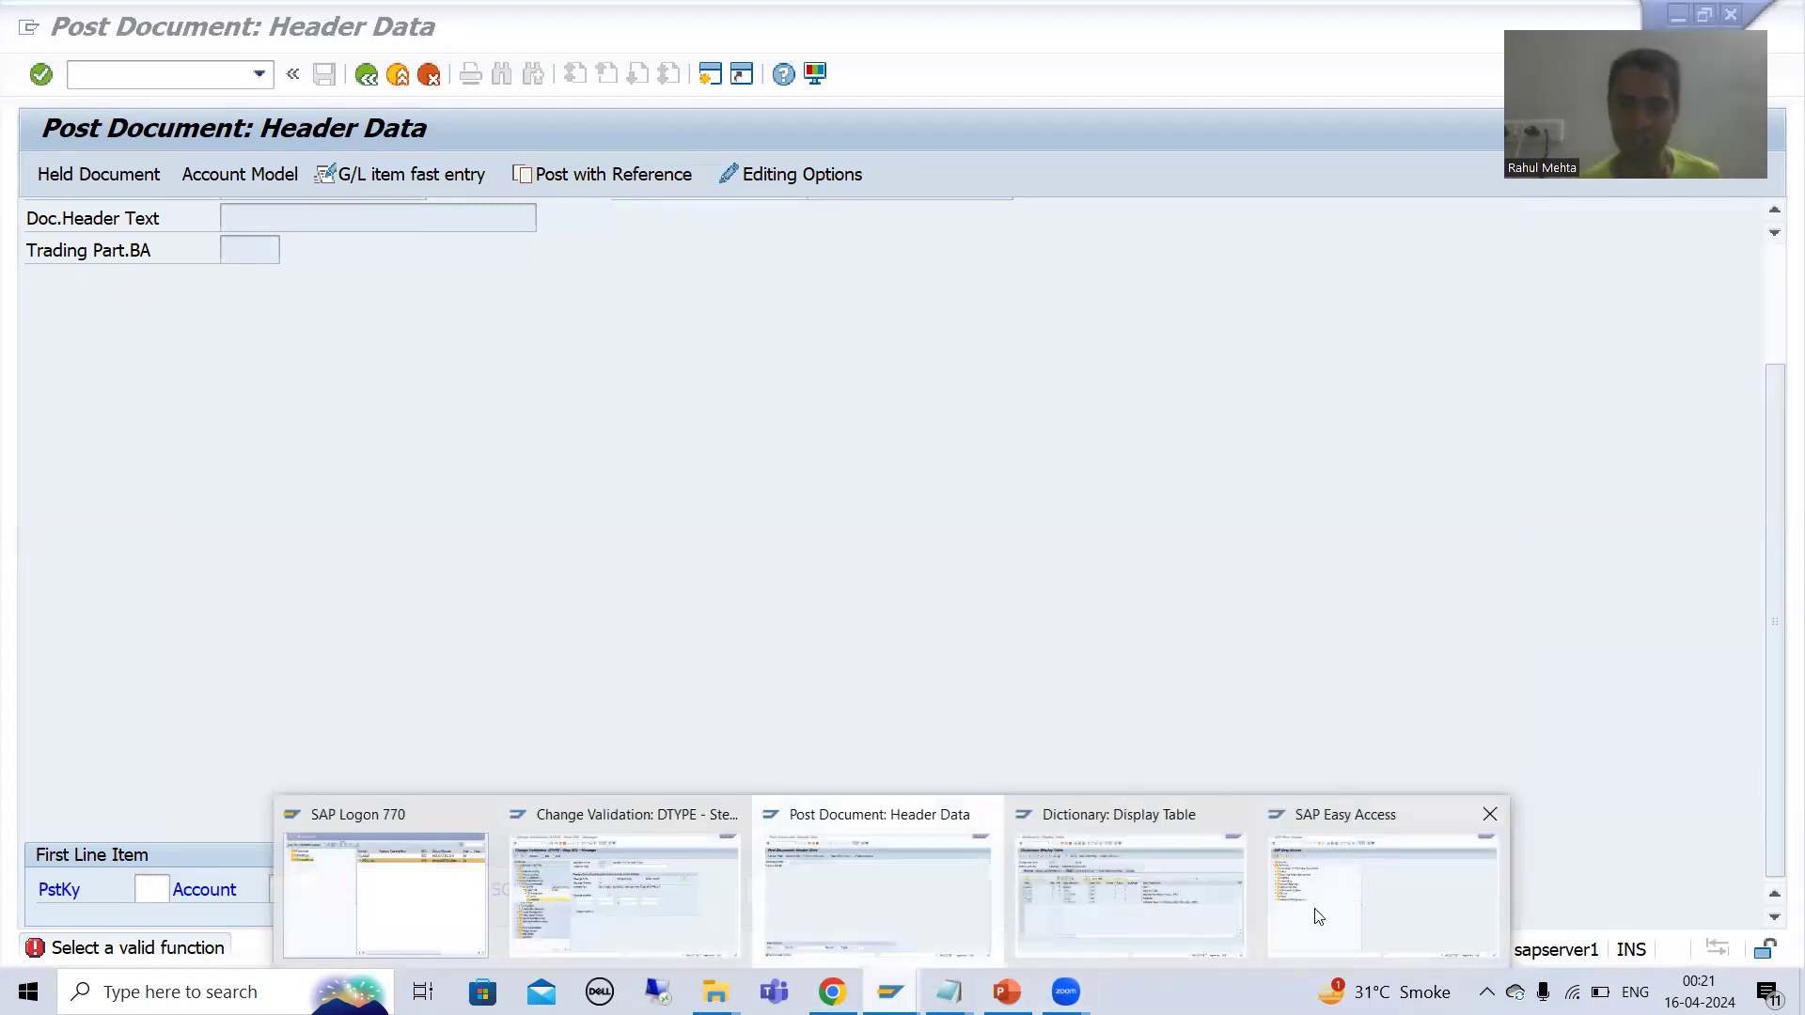
left_click(1326, 910)
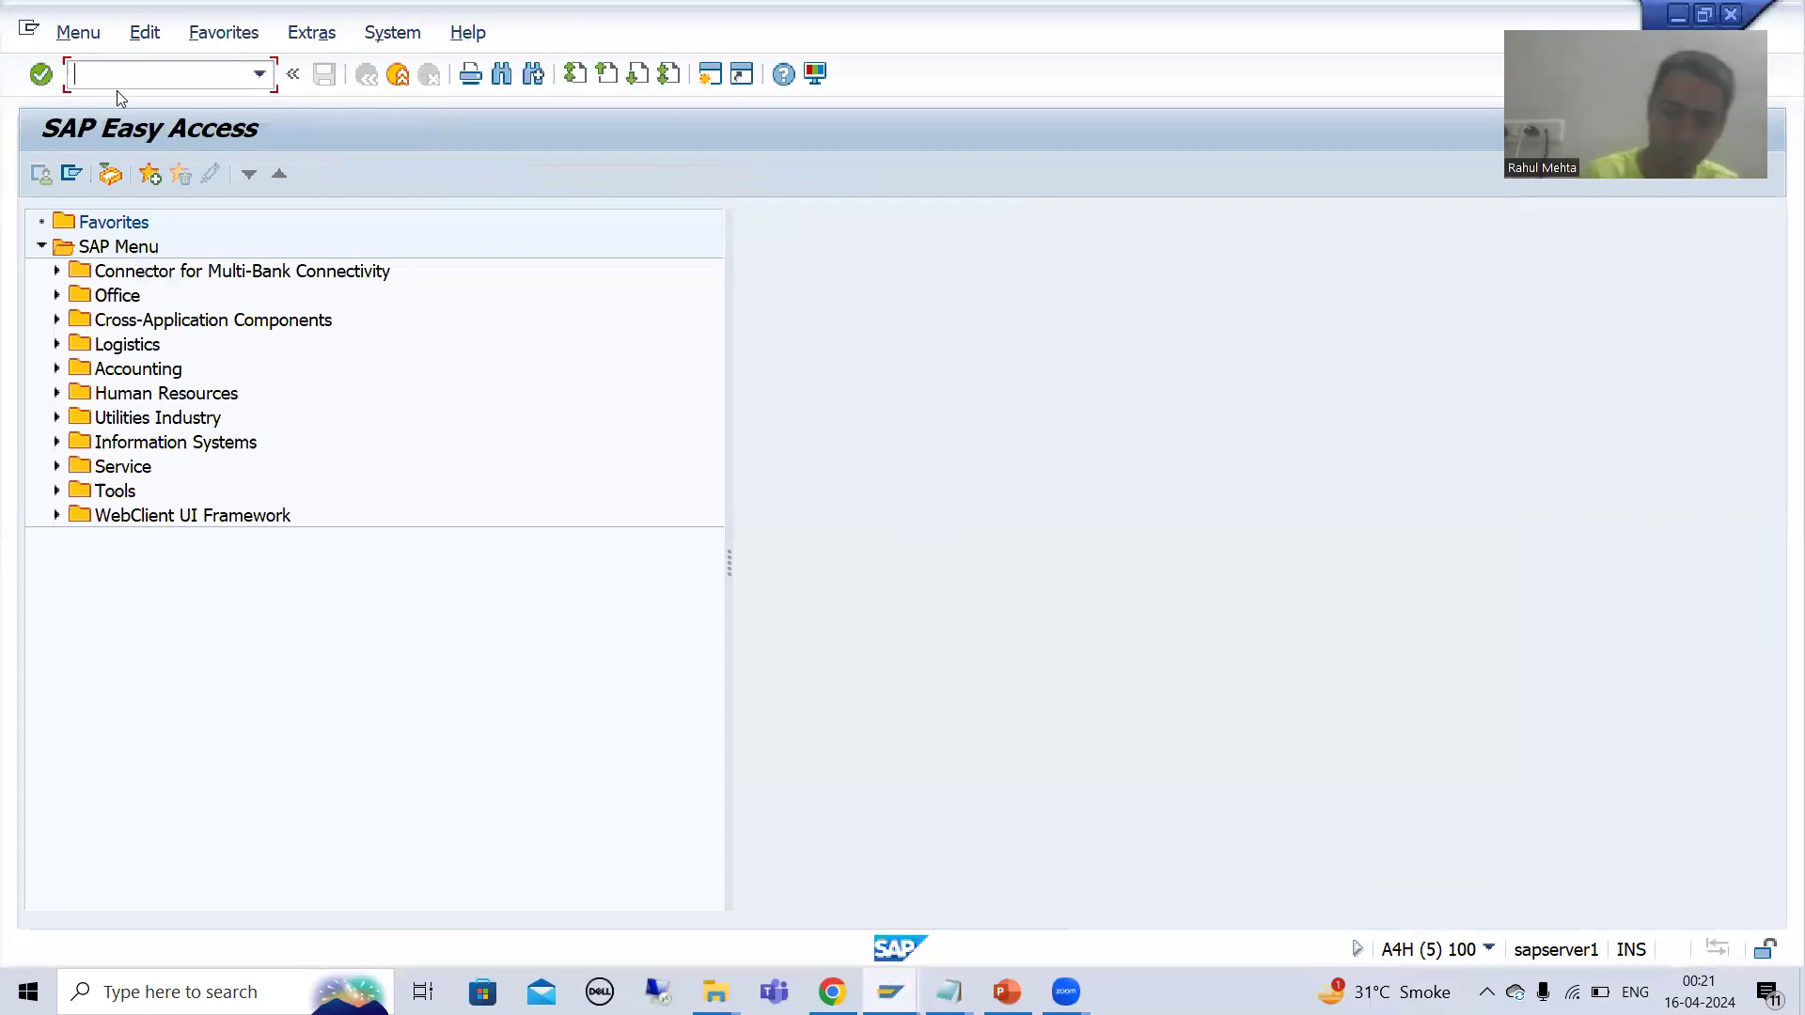
type("/nob28")
key("Return")
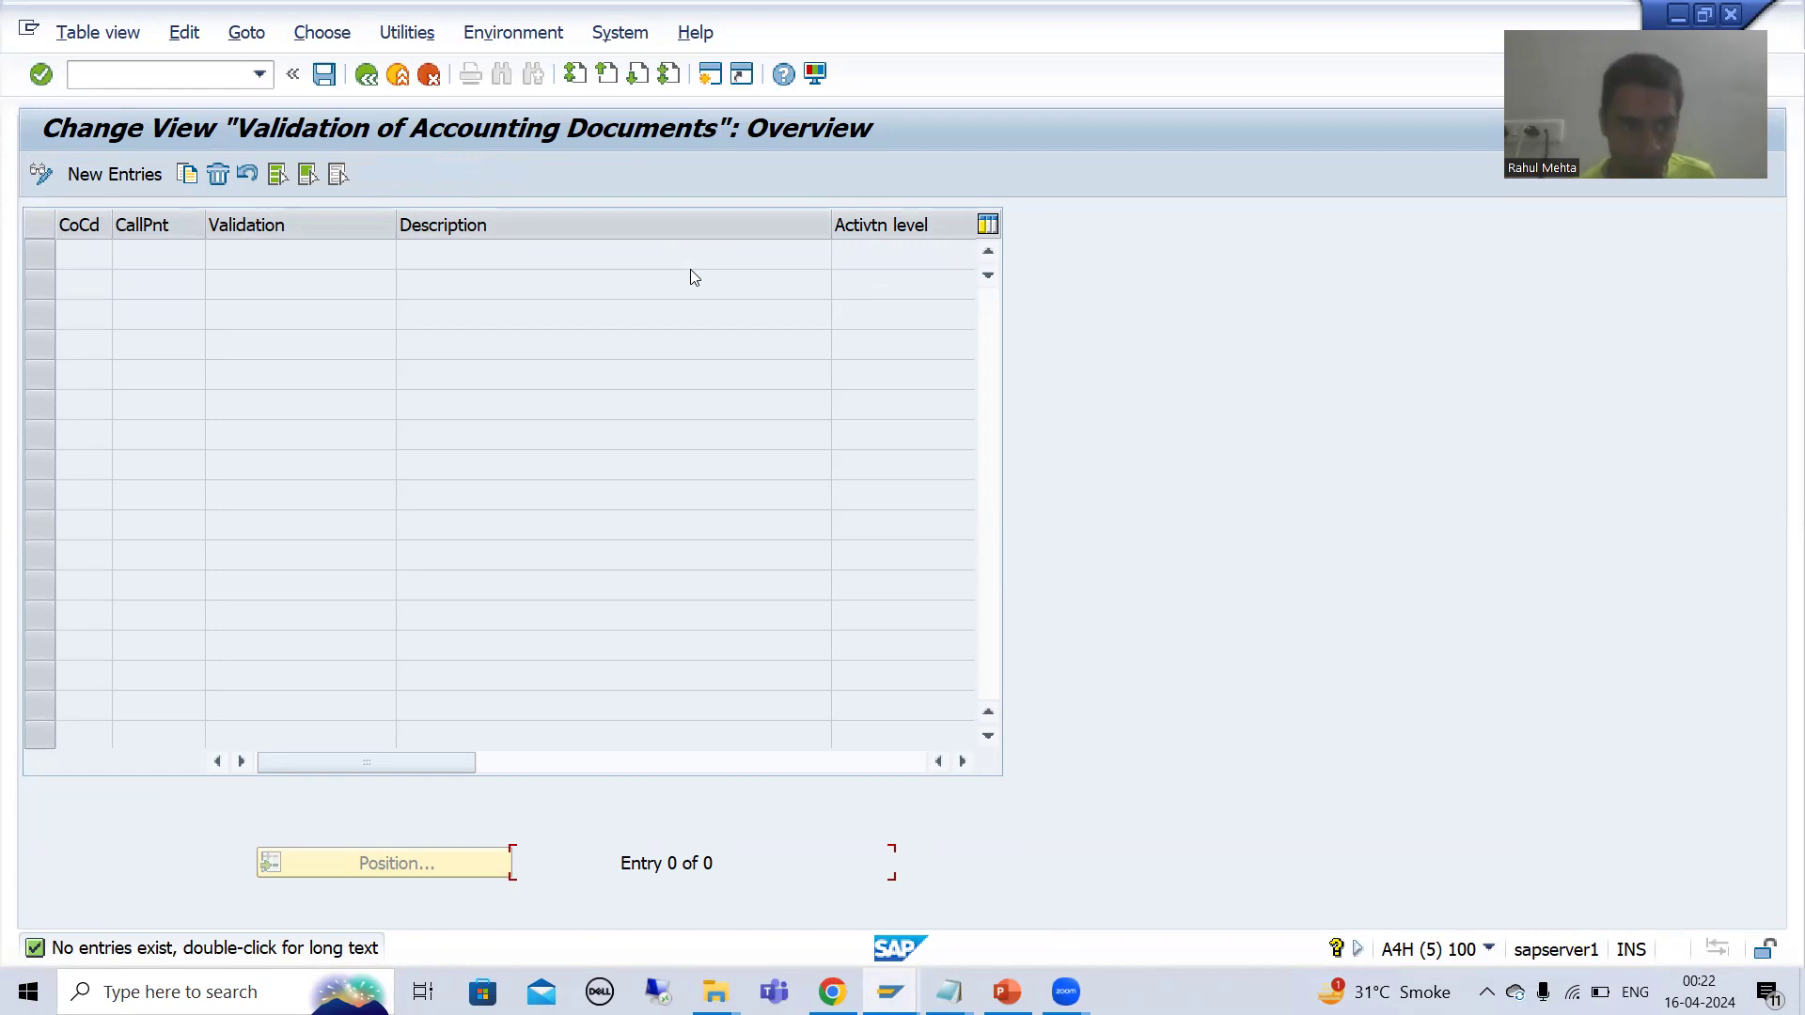
Create a new entry with company code DE11 and callup point 0001 (Document header)
left_click(126, 182)
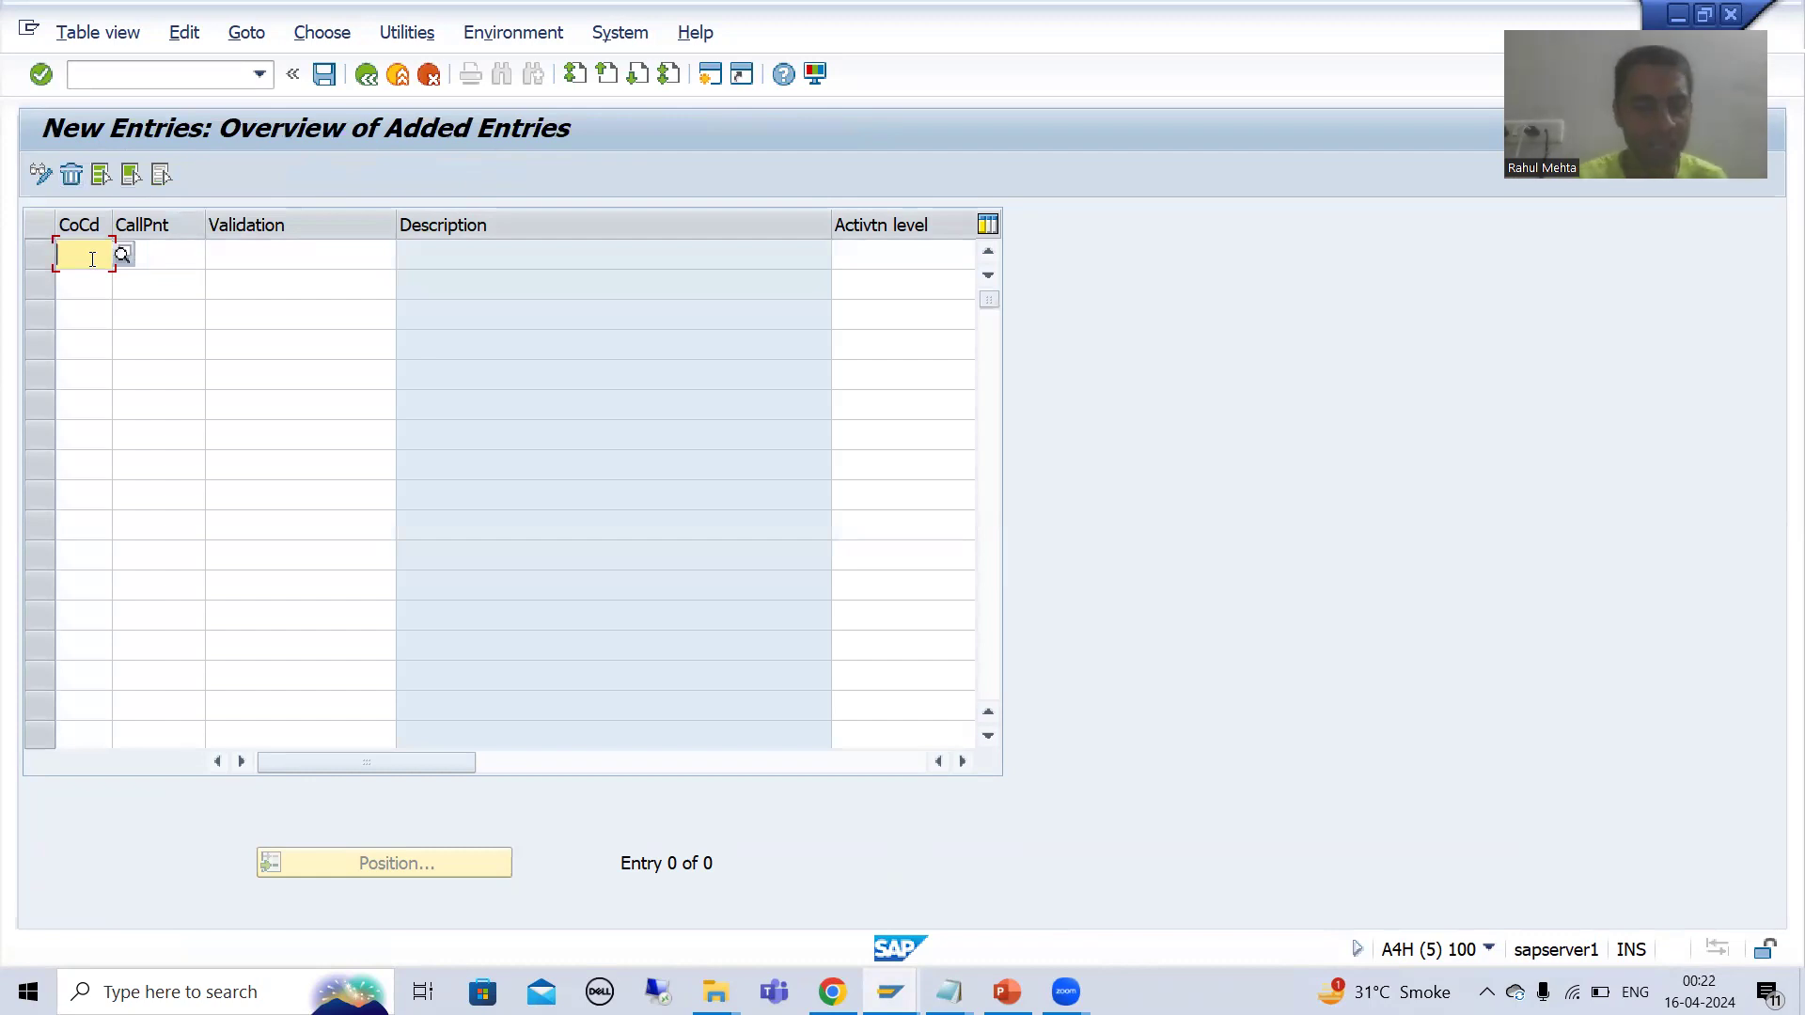
type("DE11")
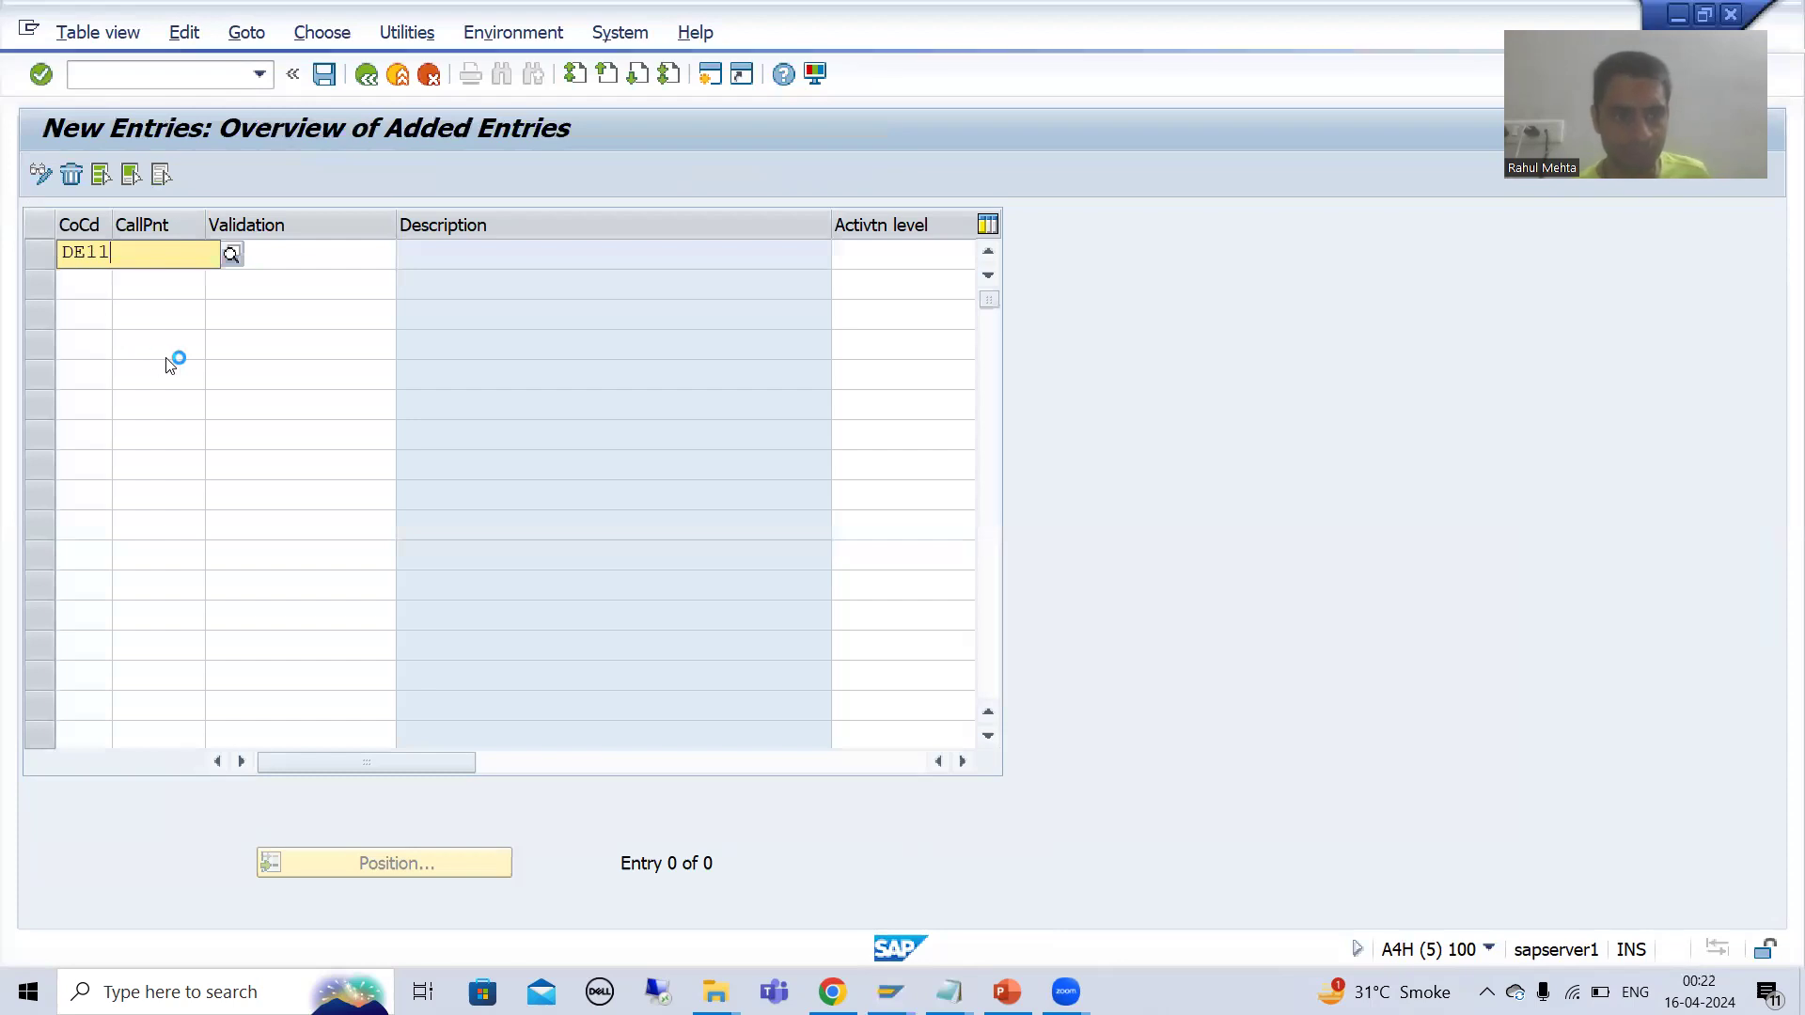
left_click(149, 309)
left_click(153, 255)
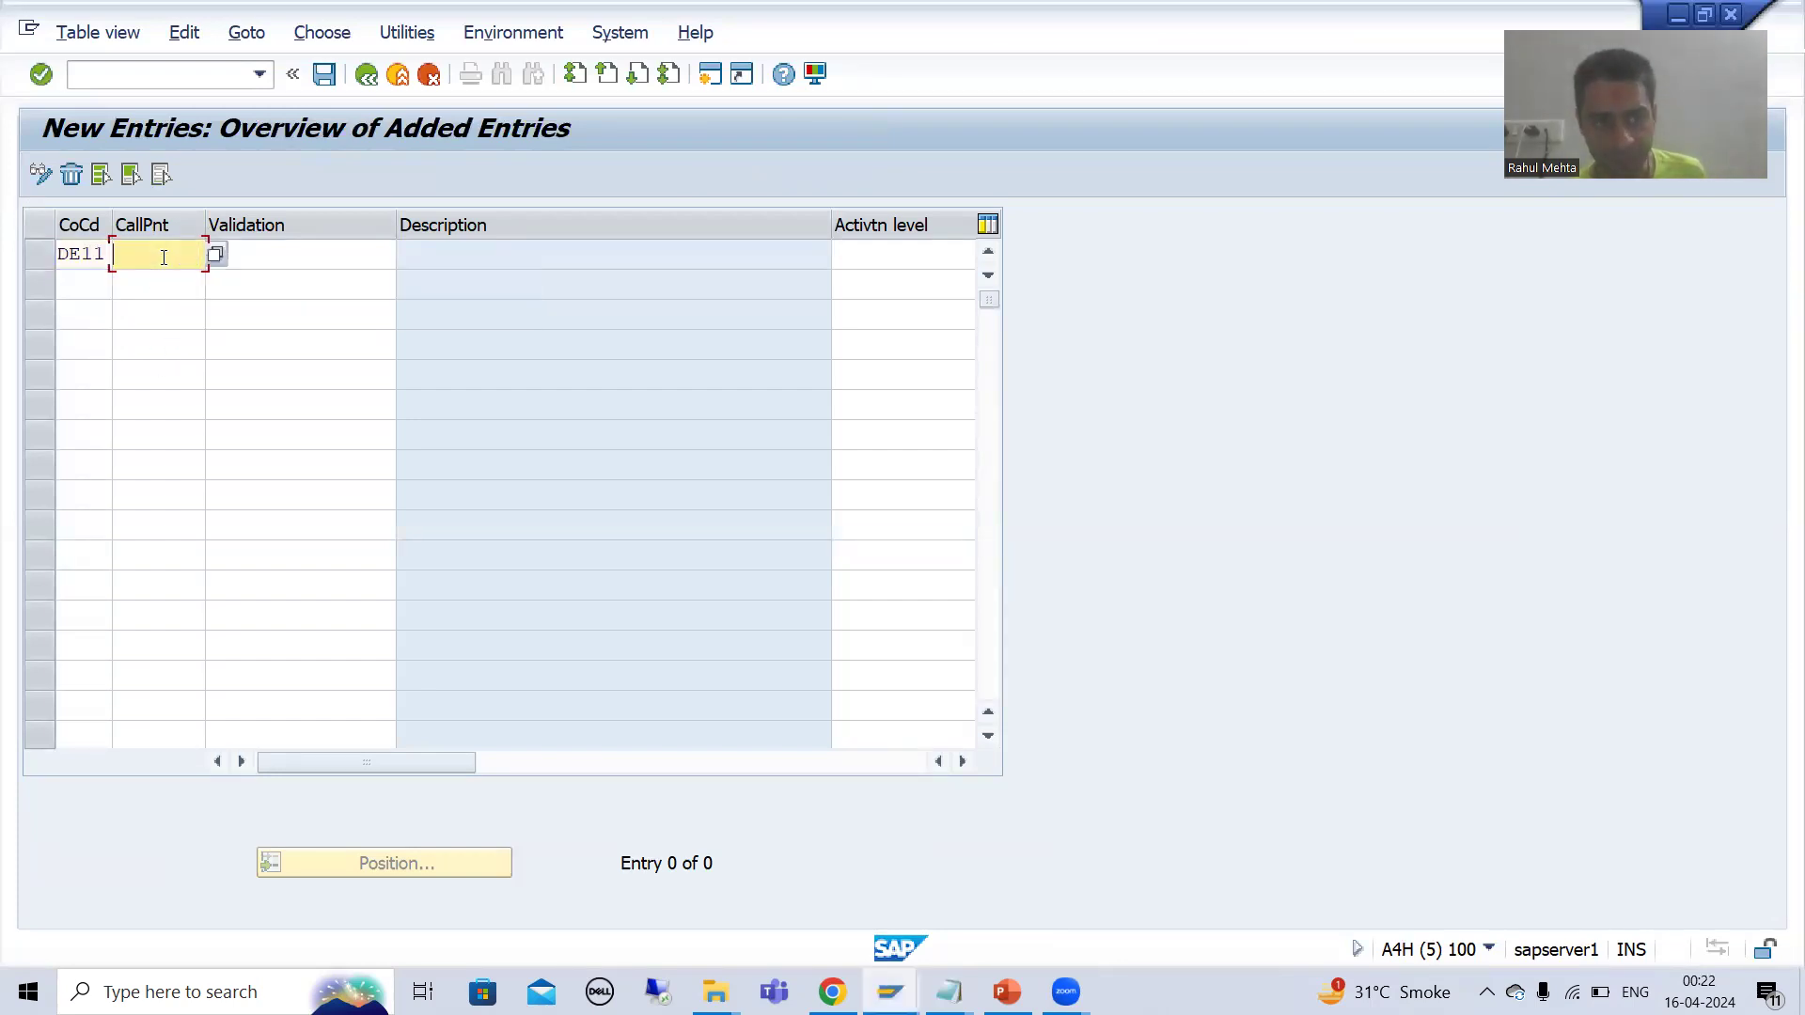
left_click(215, 257)
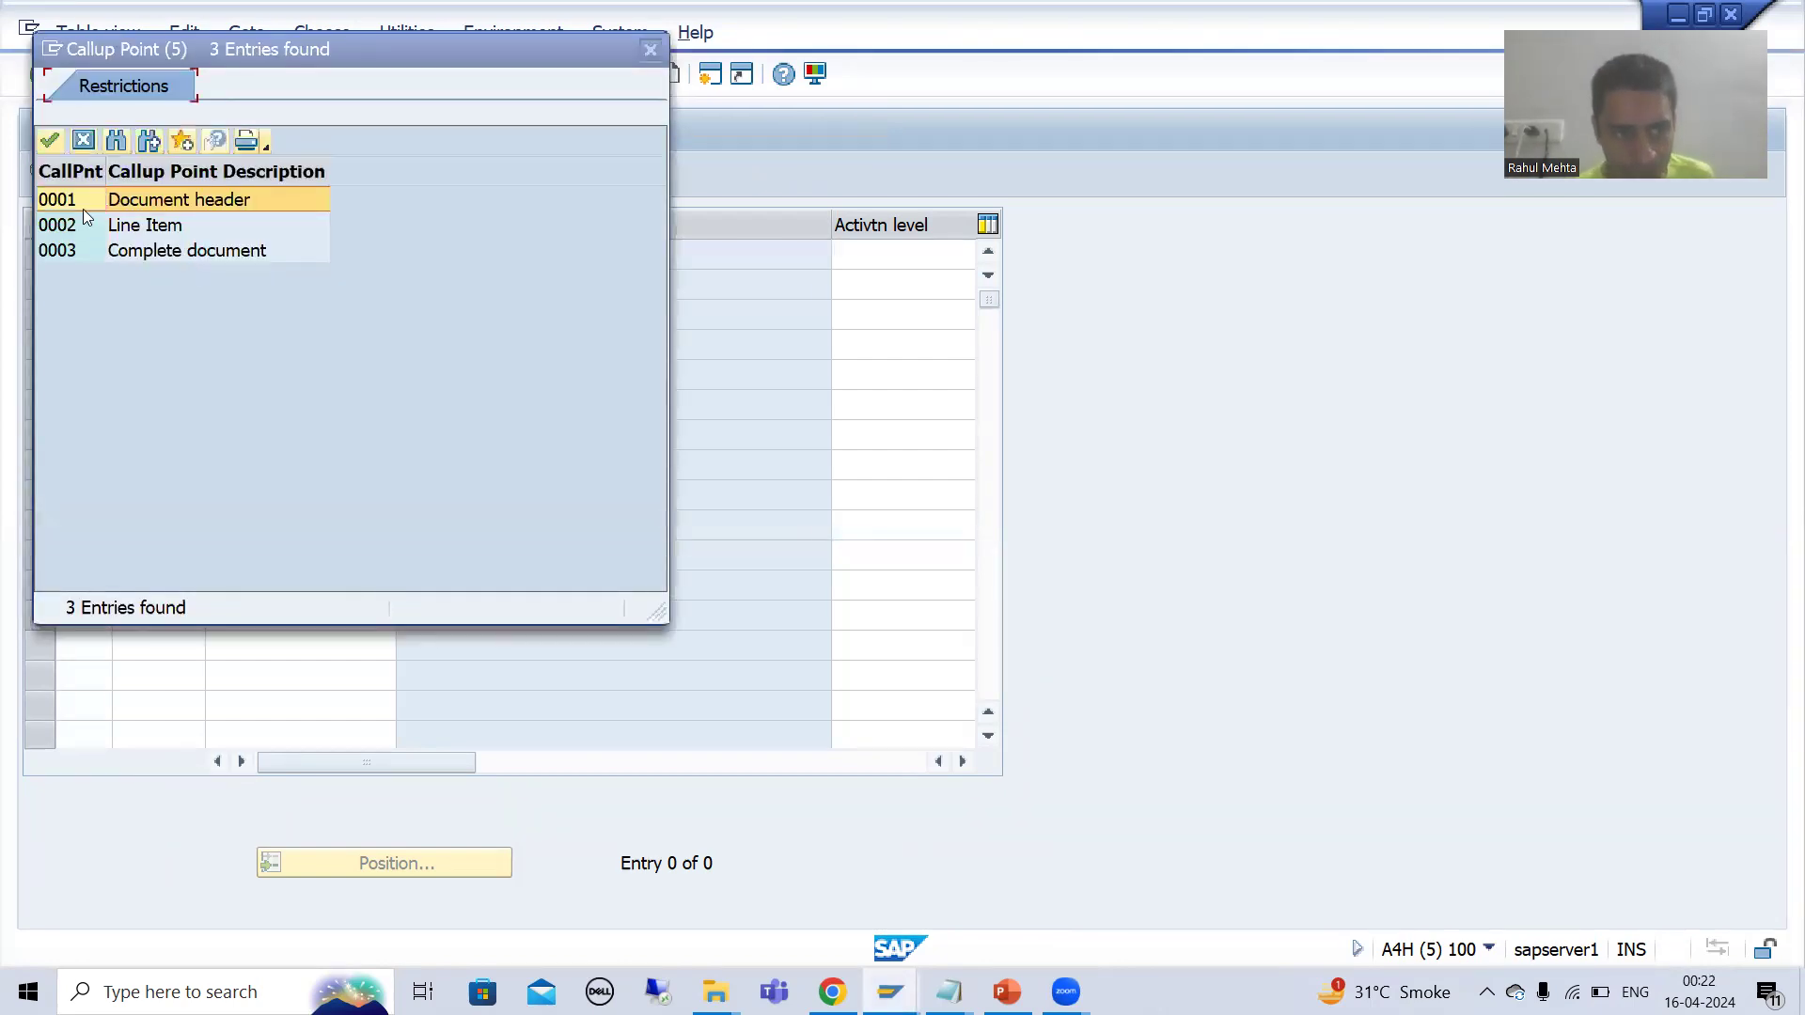
double_click(81, 207)
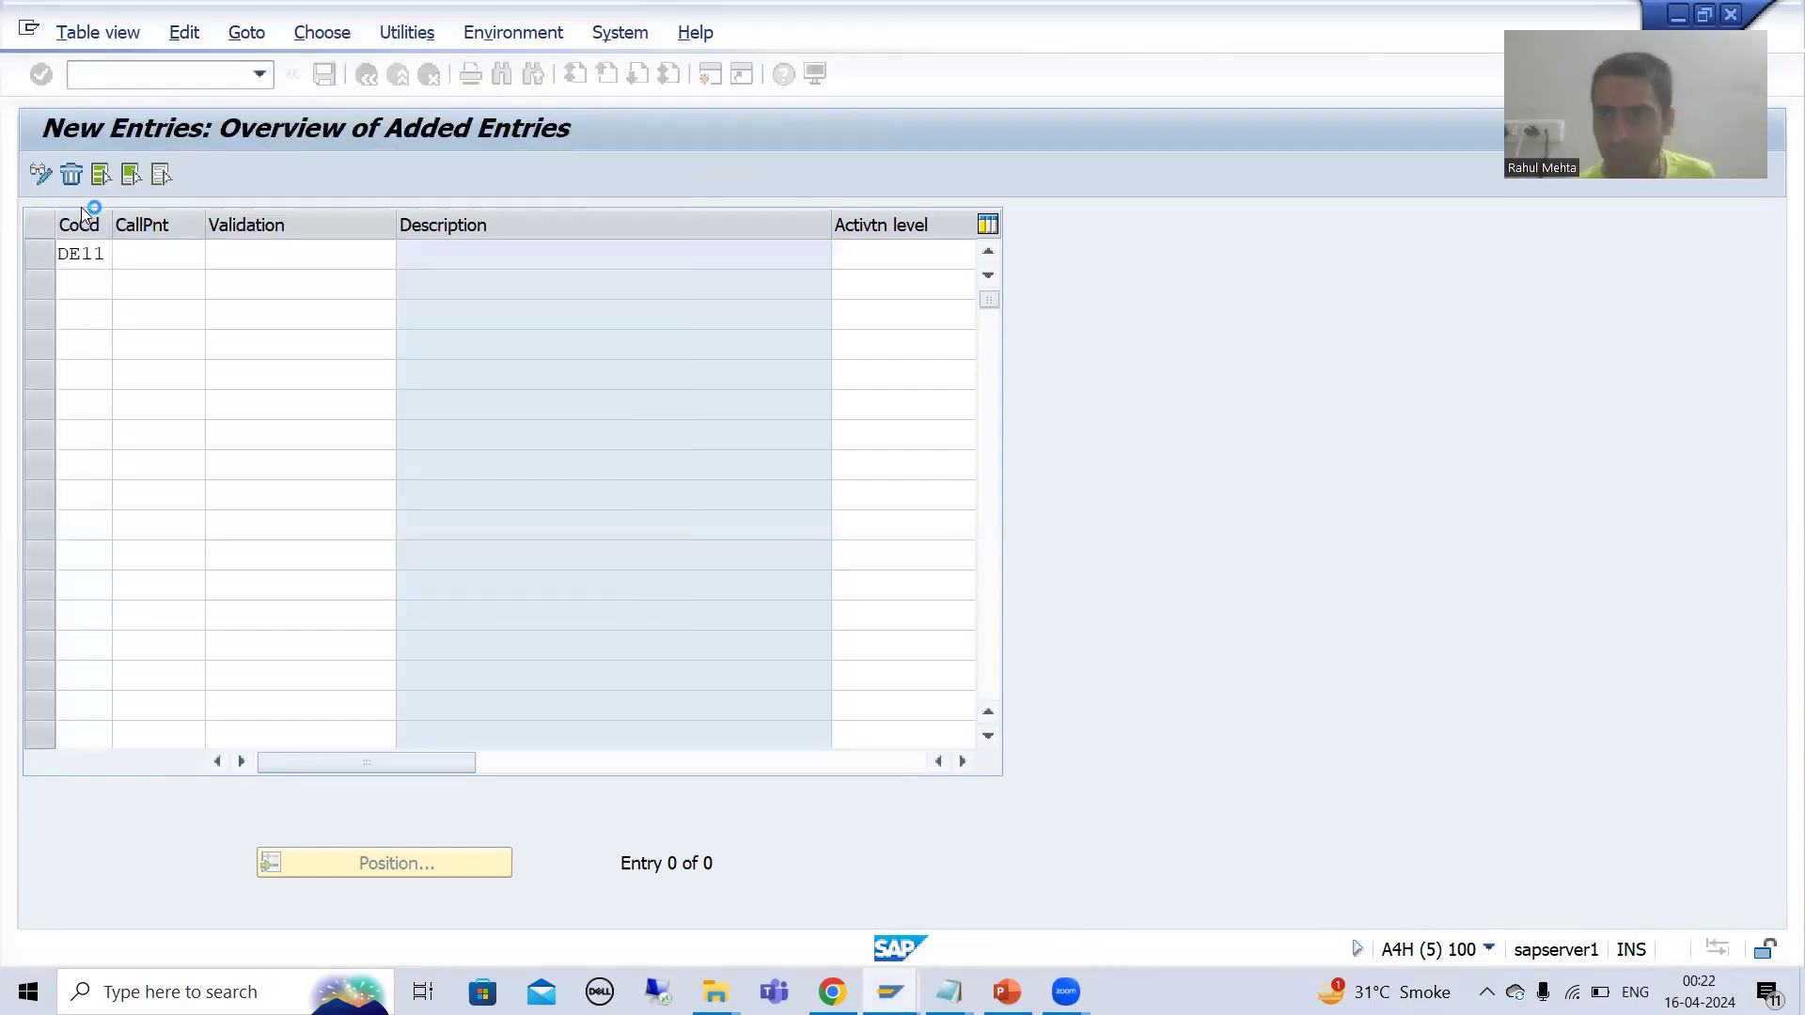
Examine the header data of validation DTYPE in the Change Validation session and return to the new entries
left_click(273, 257)
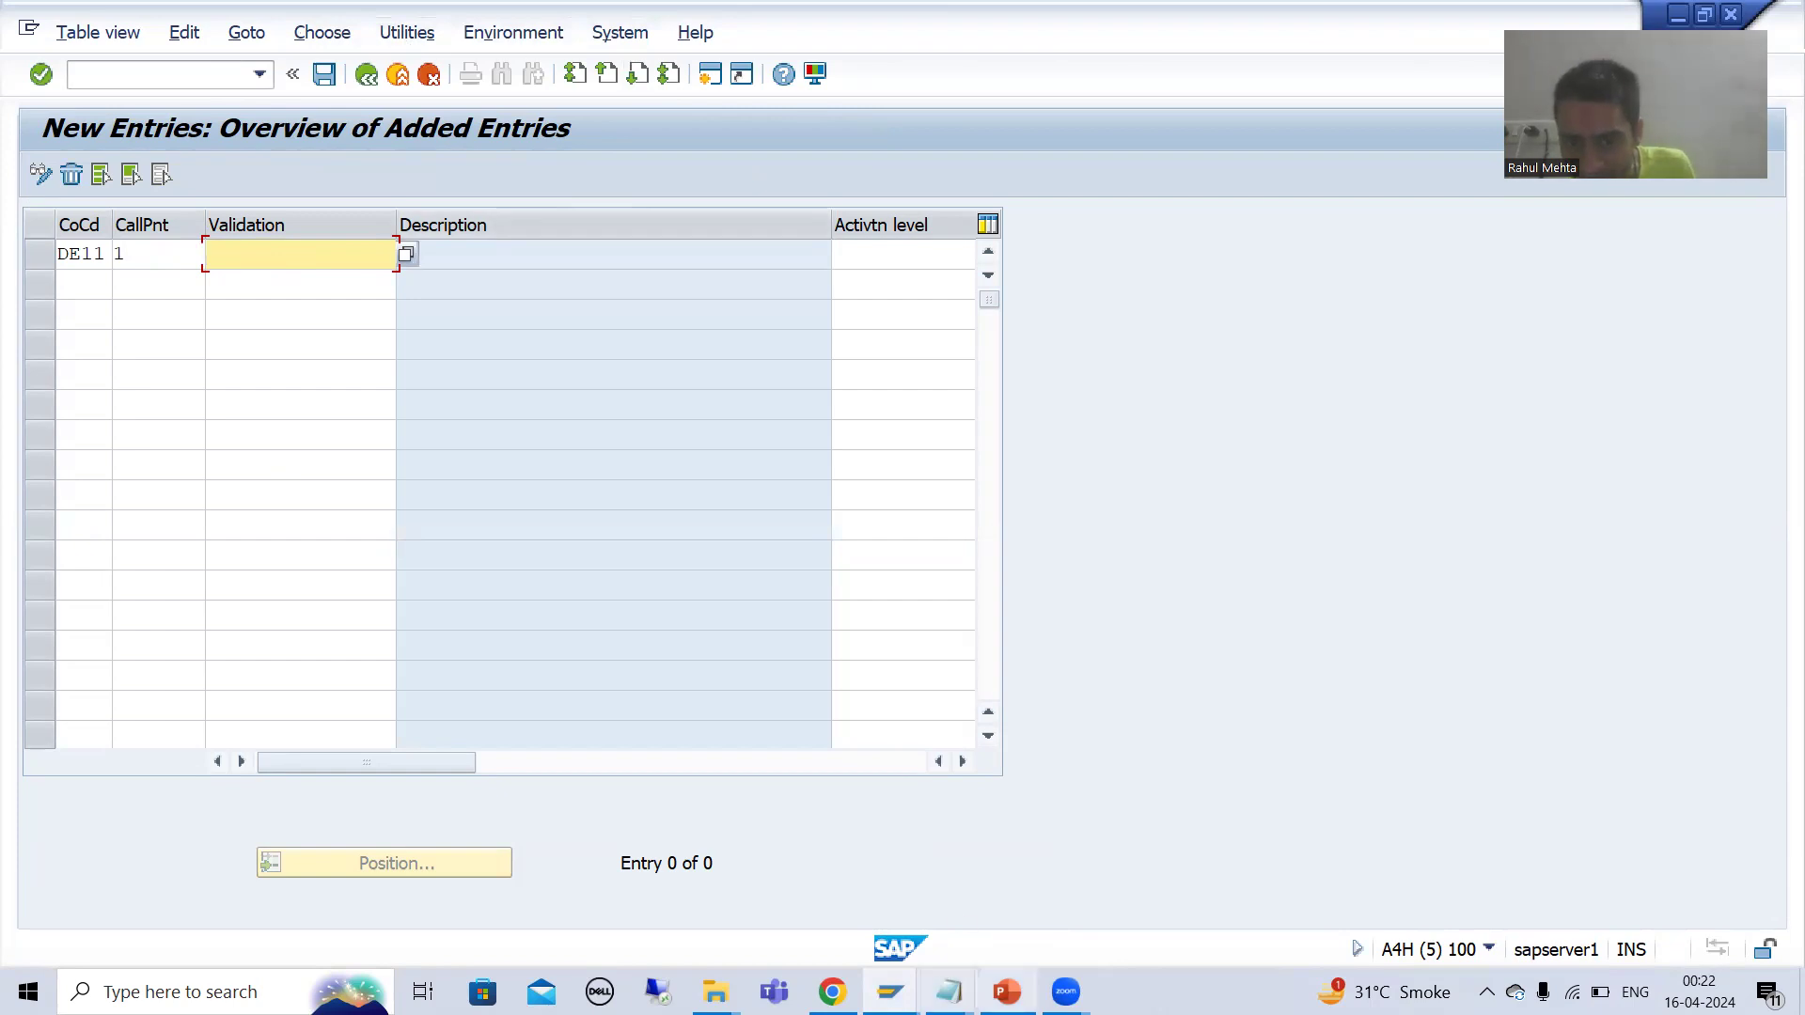
left_click(890, 992)
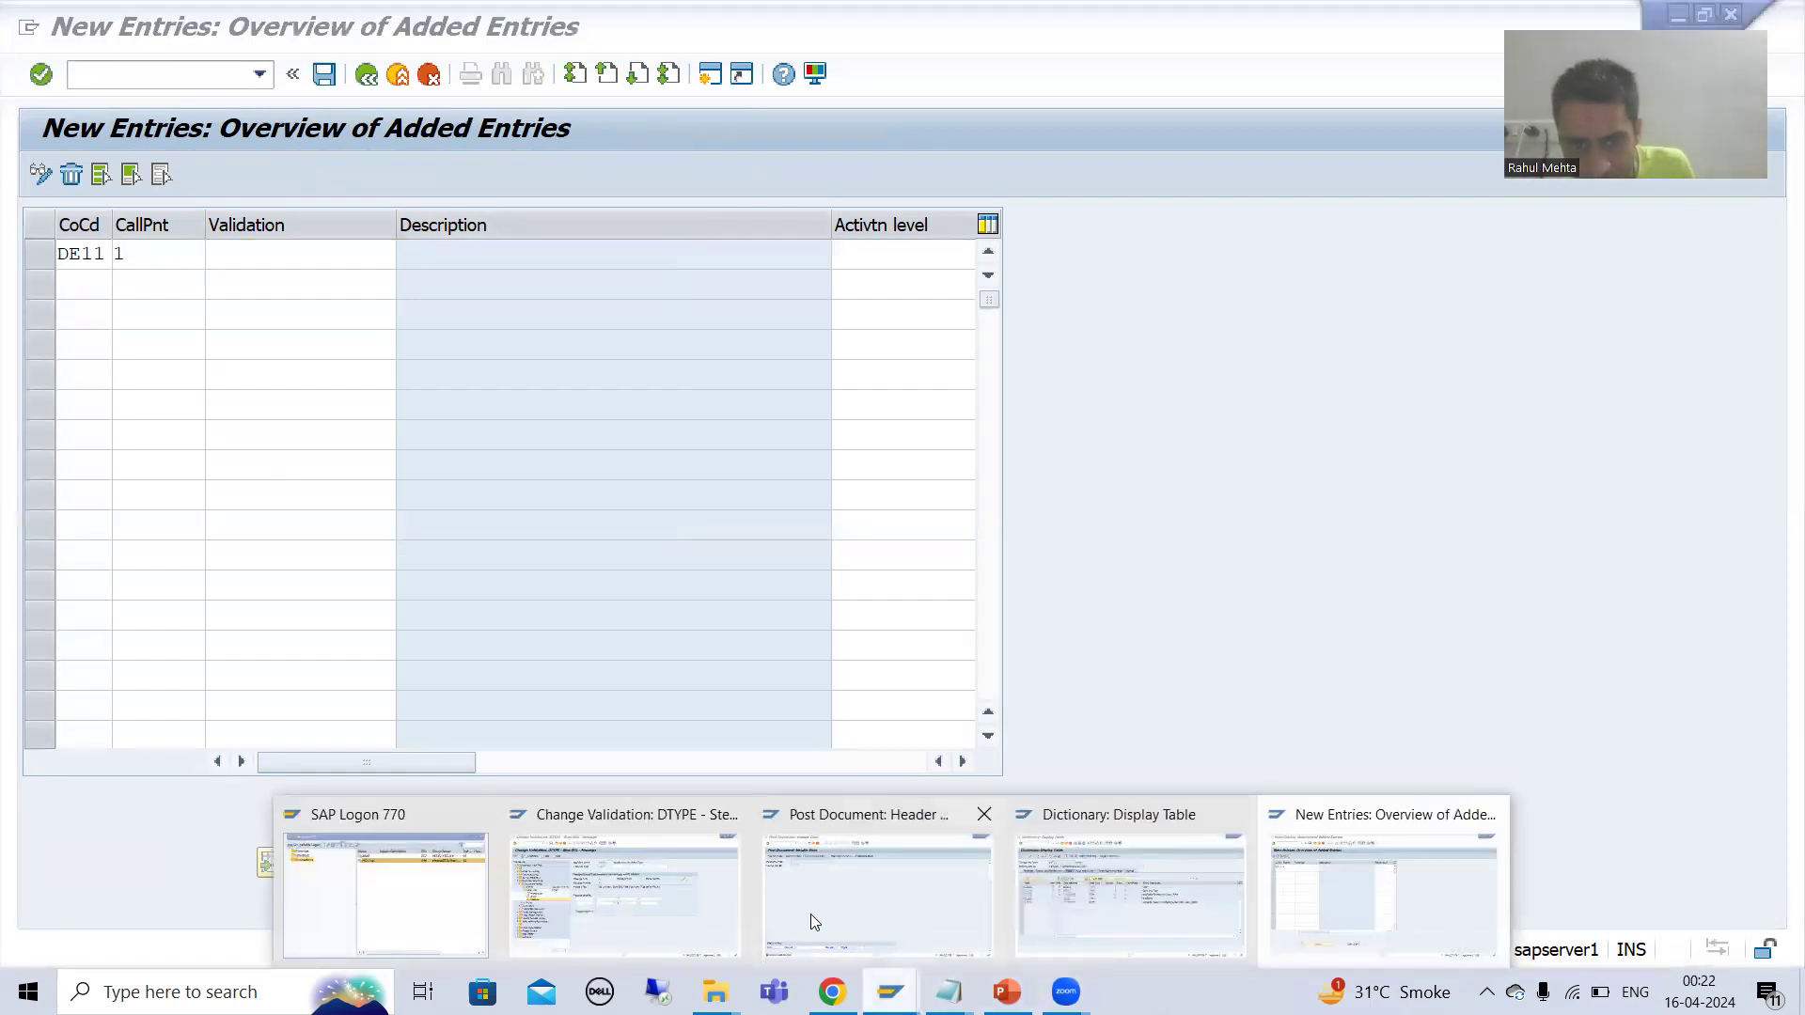
left_click(666, 906)
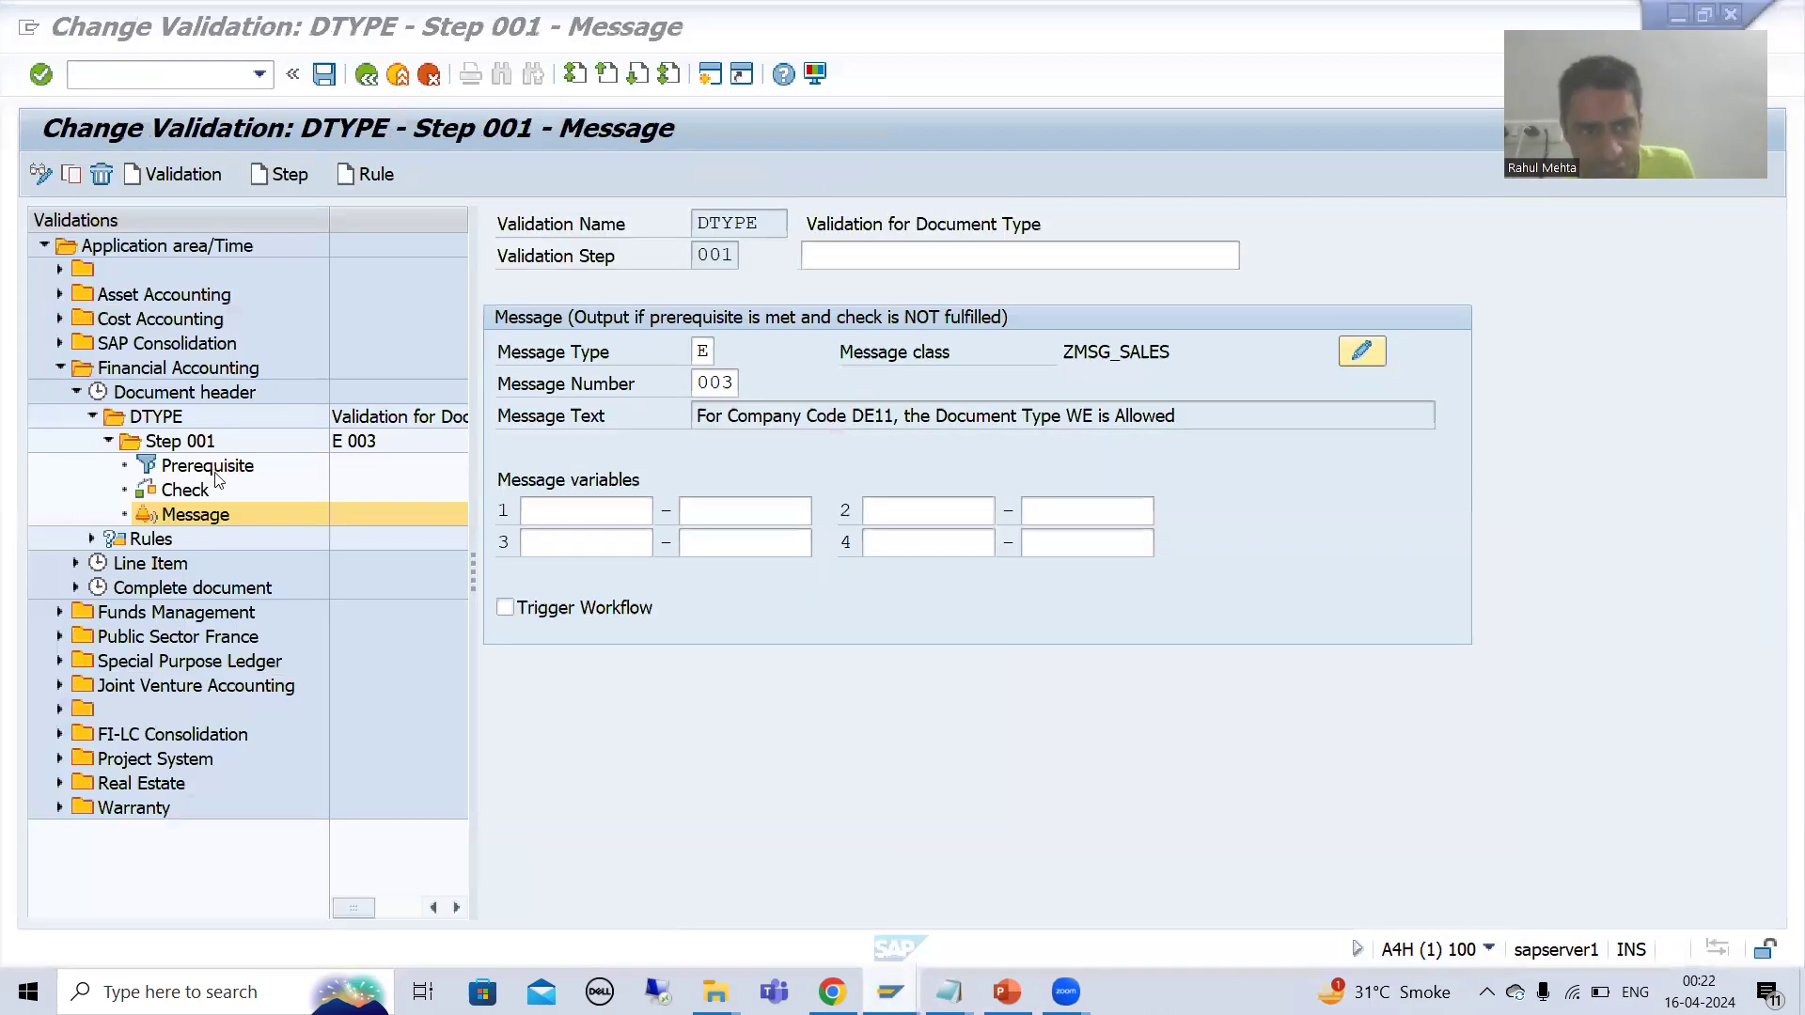
left_click(160, 421)
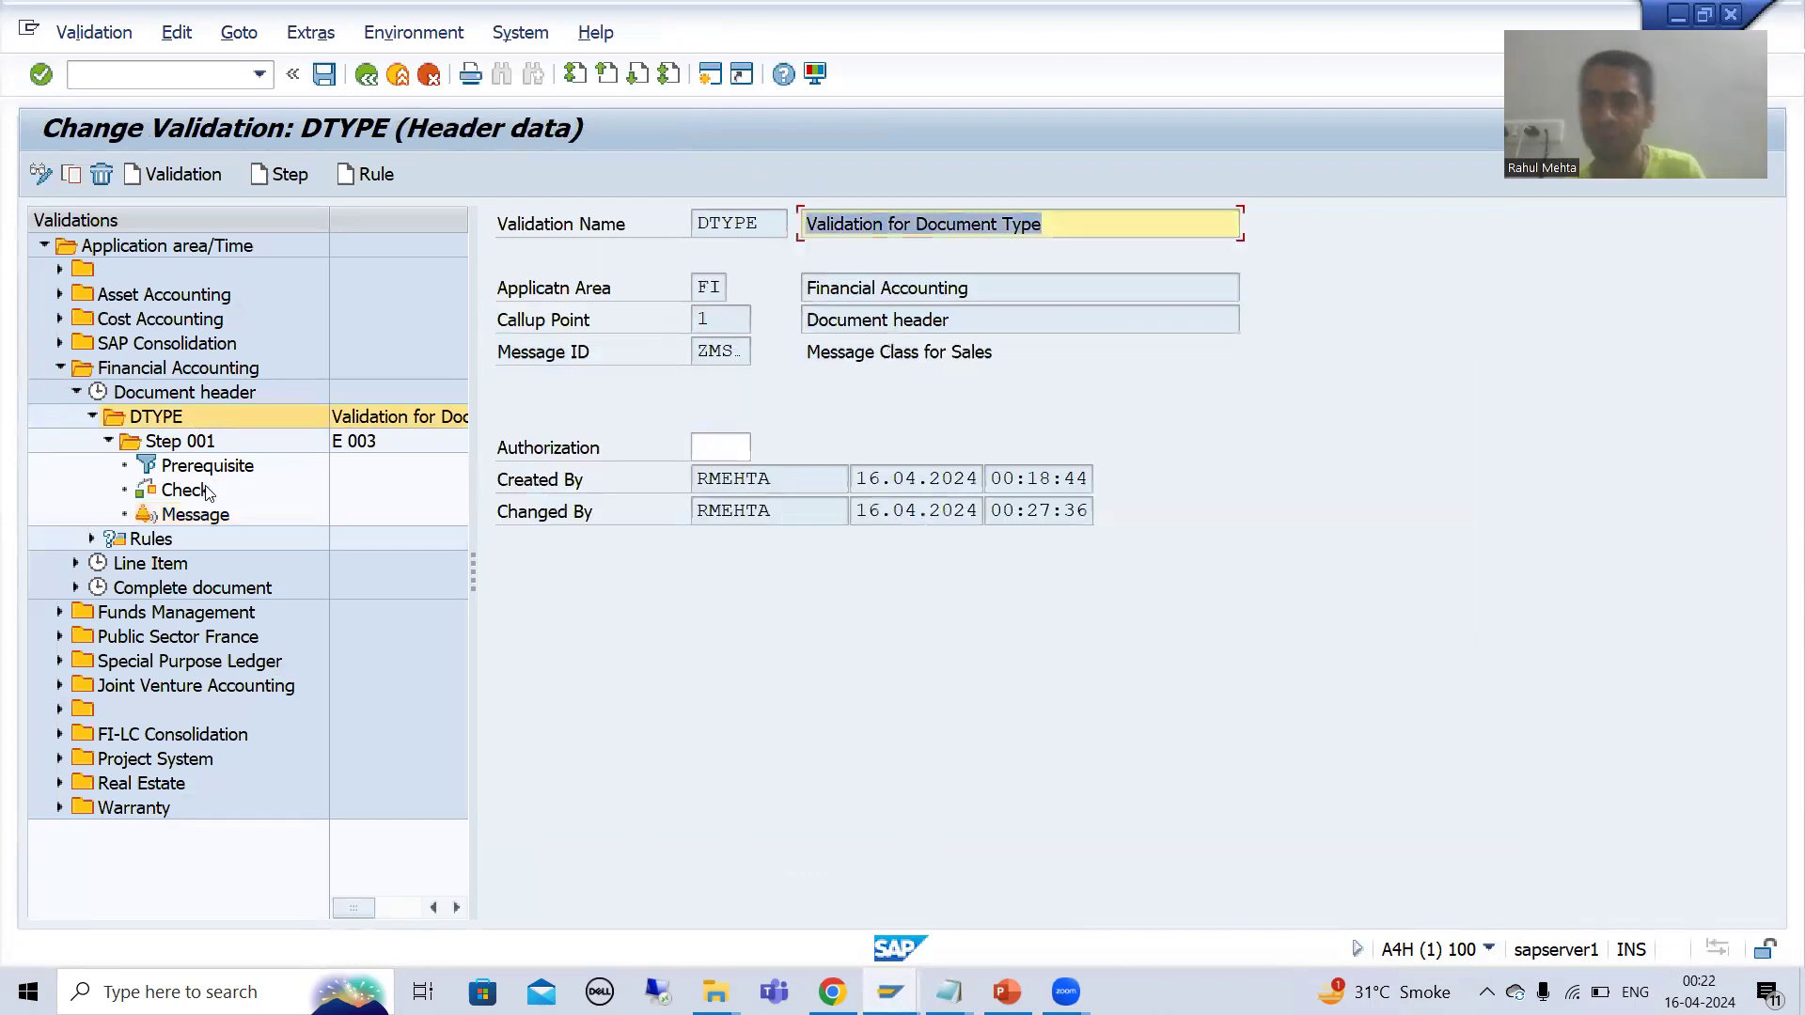
key("alt+Tab")
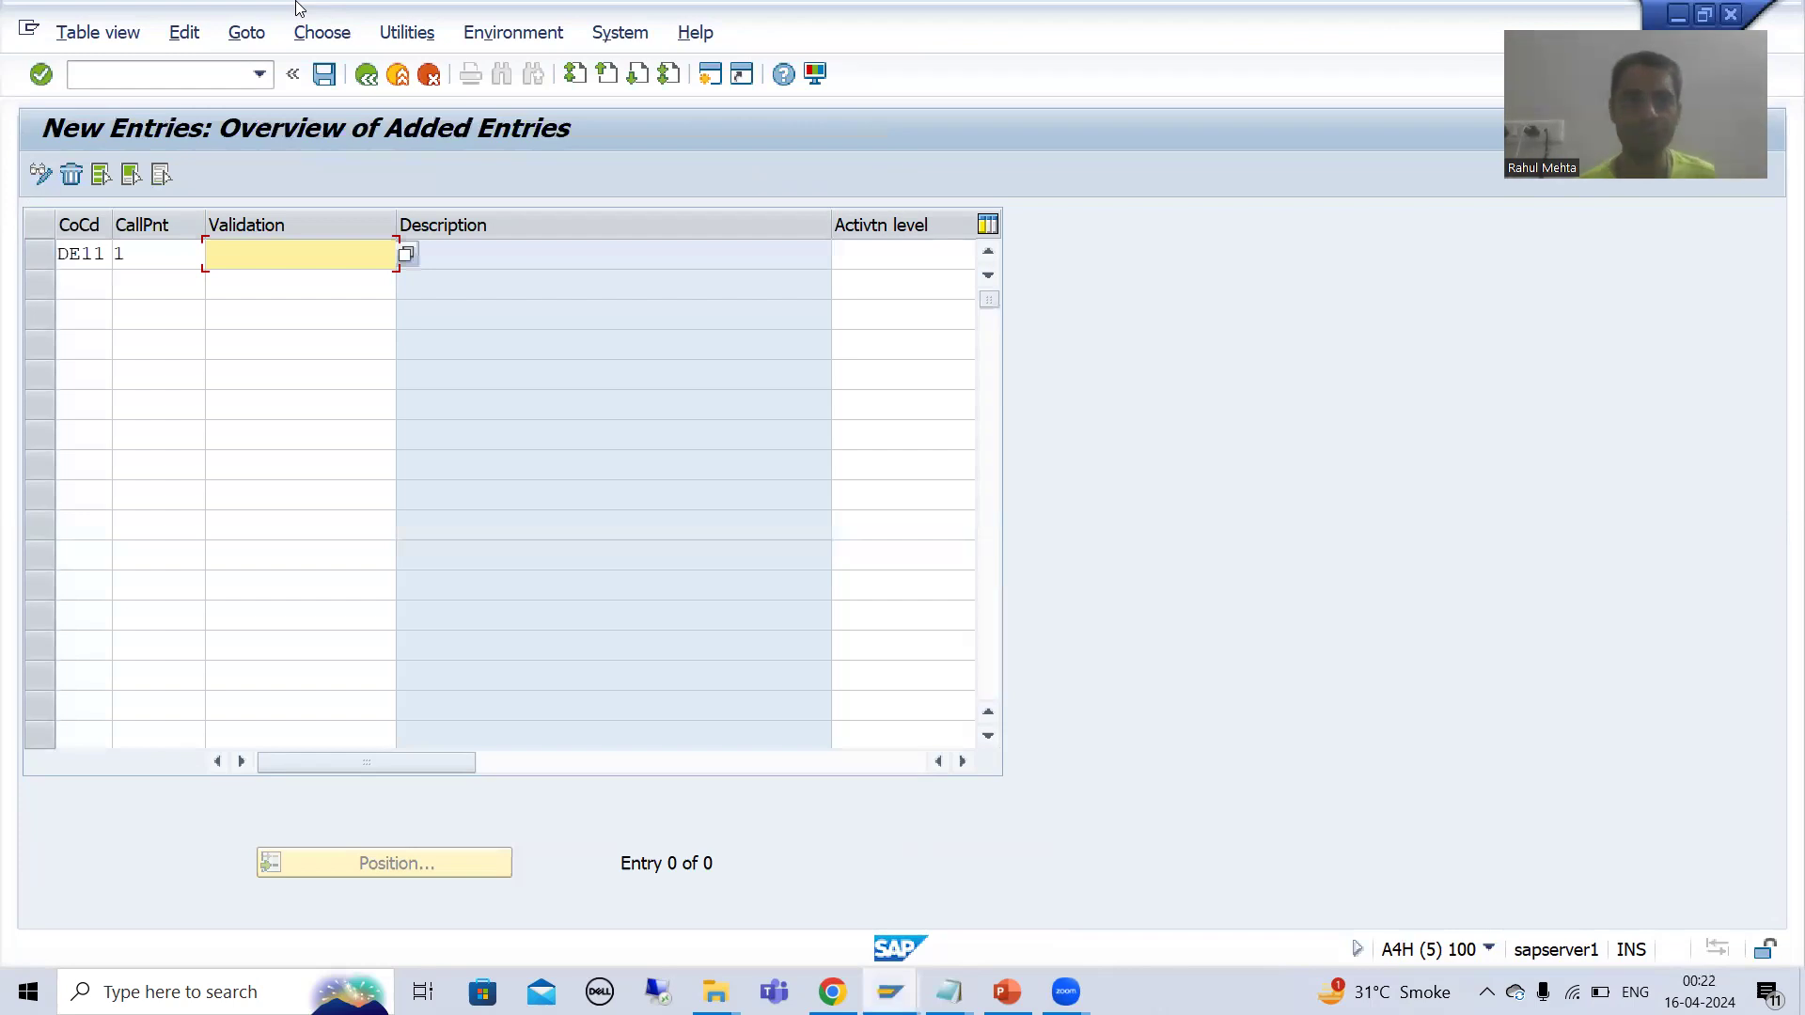
Assign the validation DTYPE to the new DE11 entry using the list of possible values
left_click(306, 255)
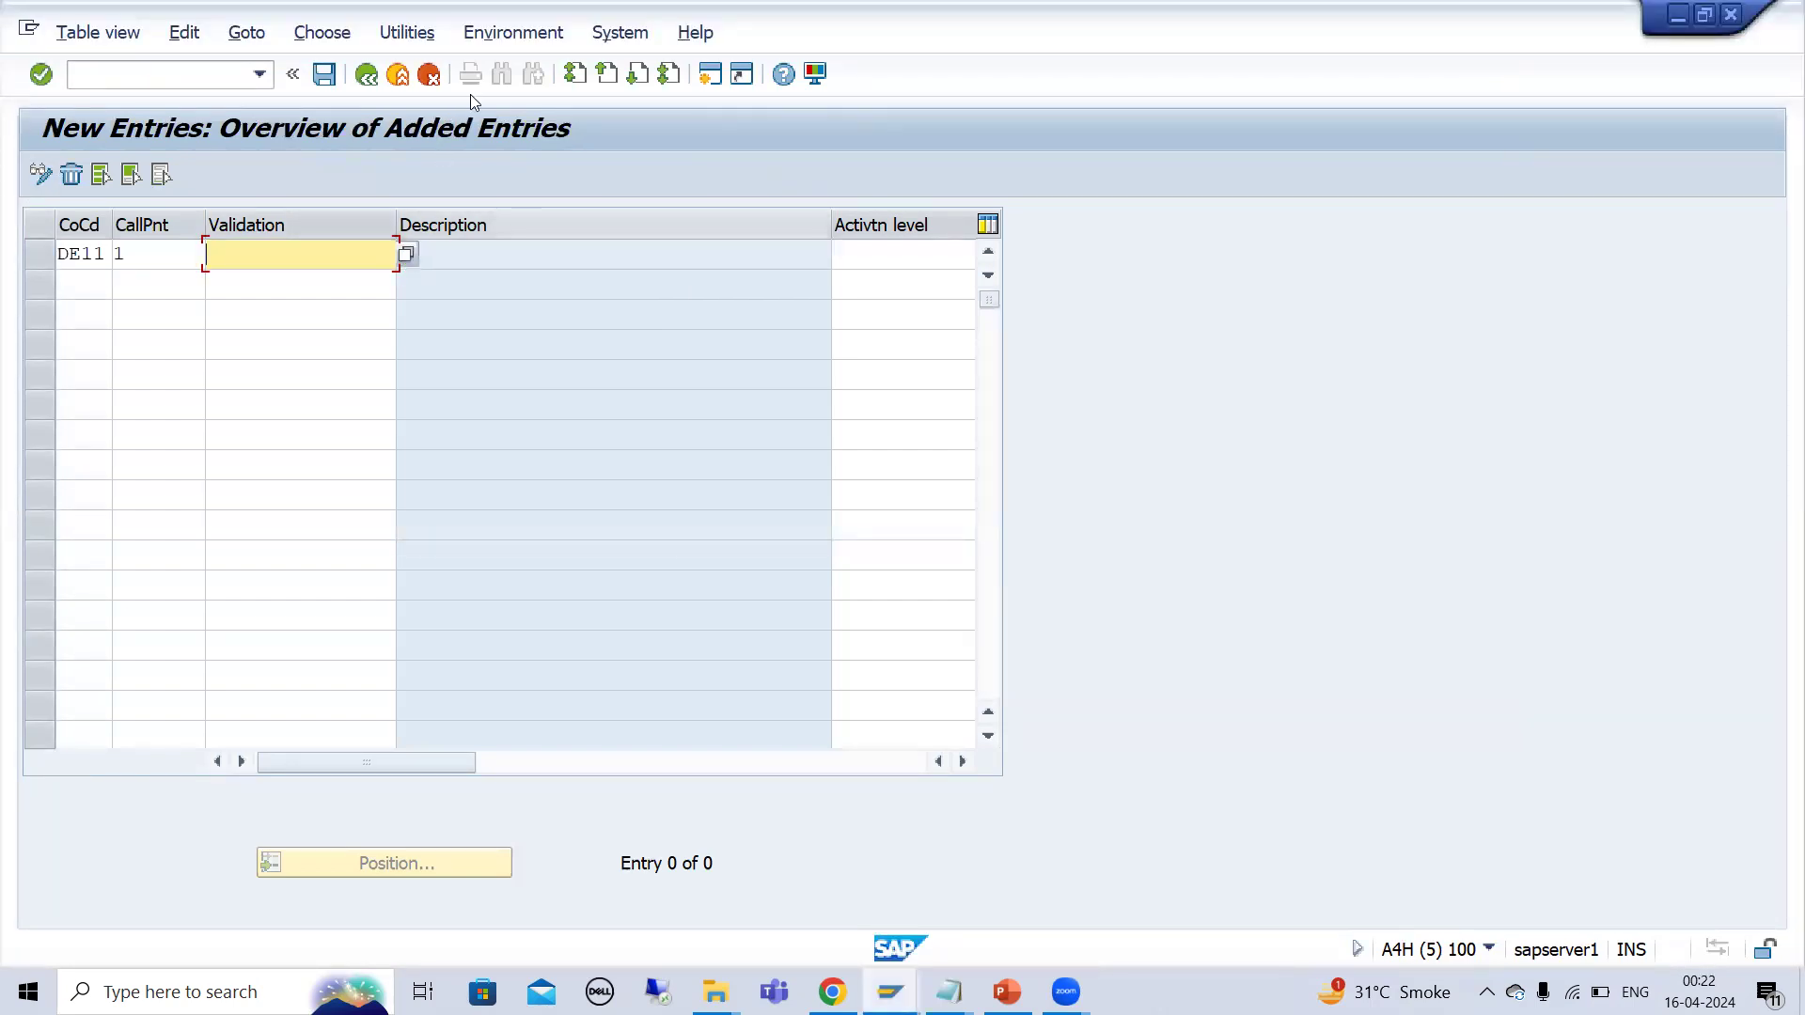
left_click(404, 255)
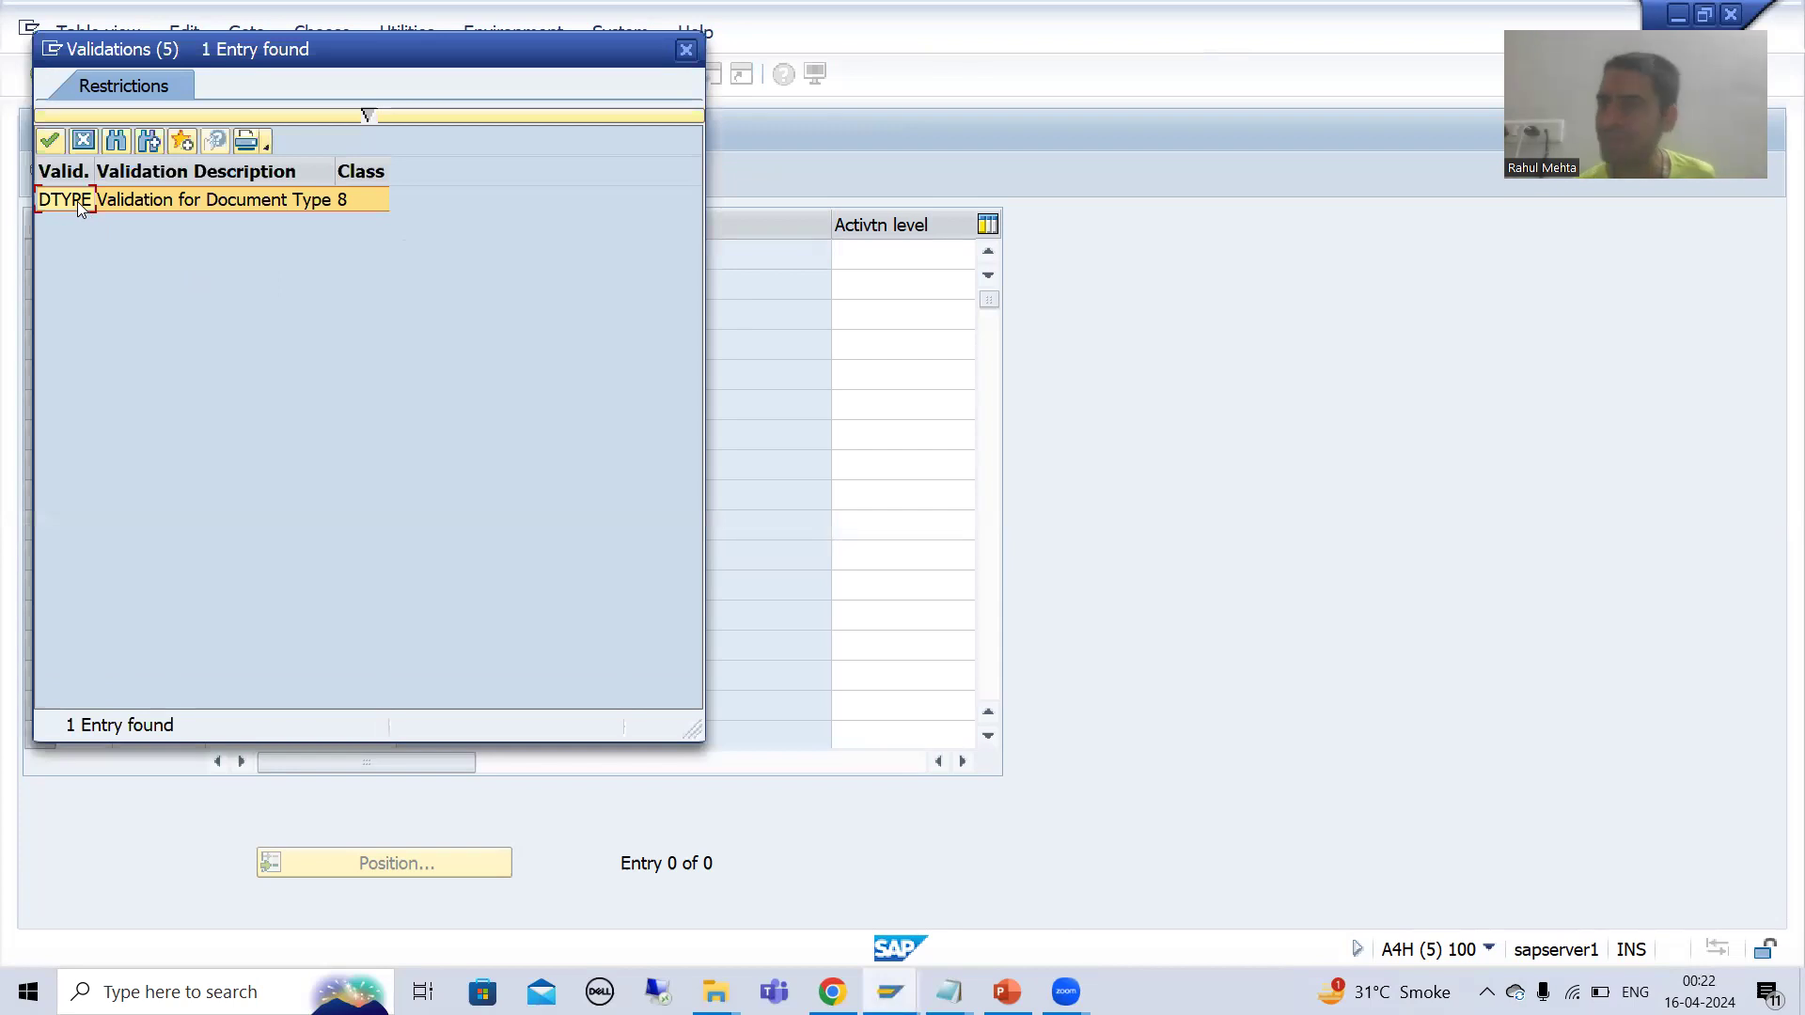
double_click(77, 201)
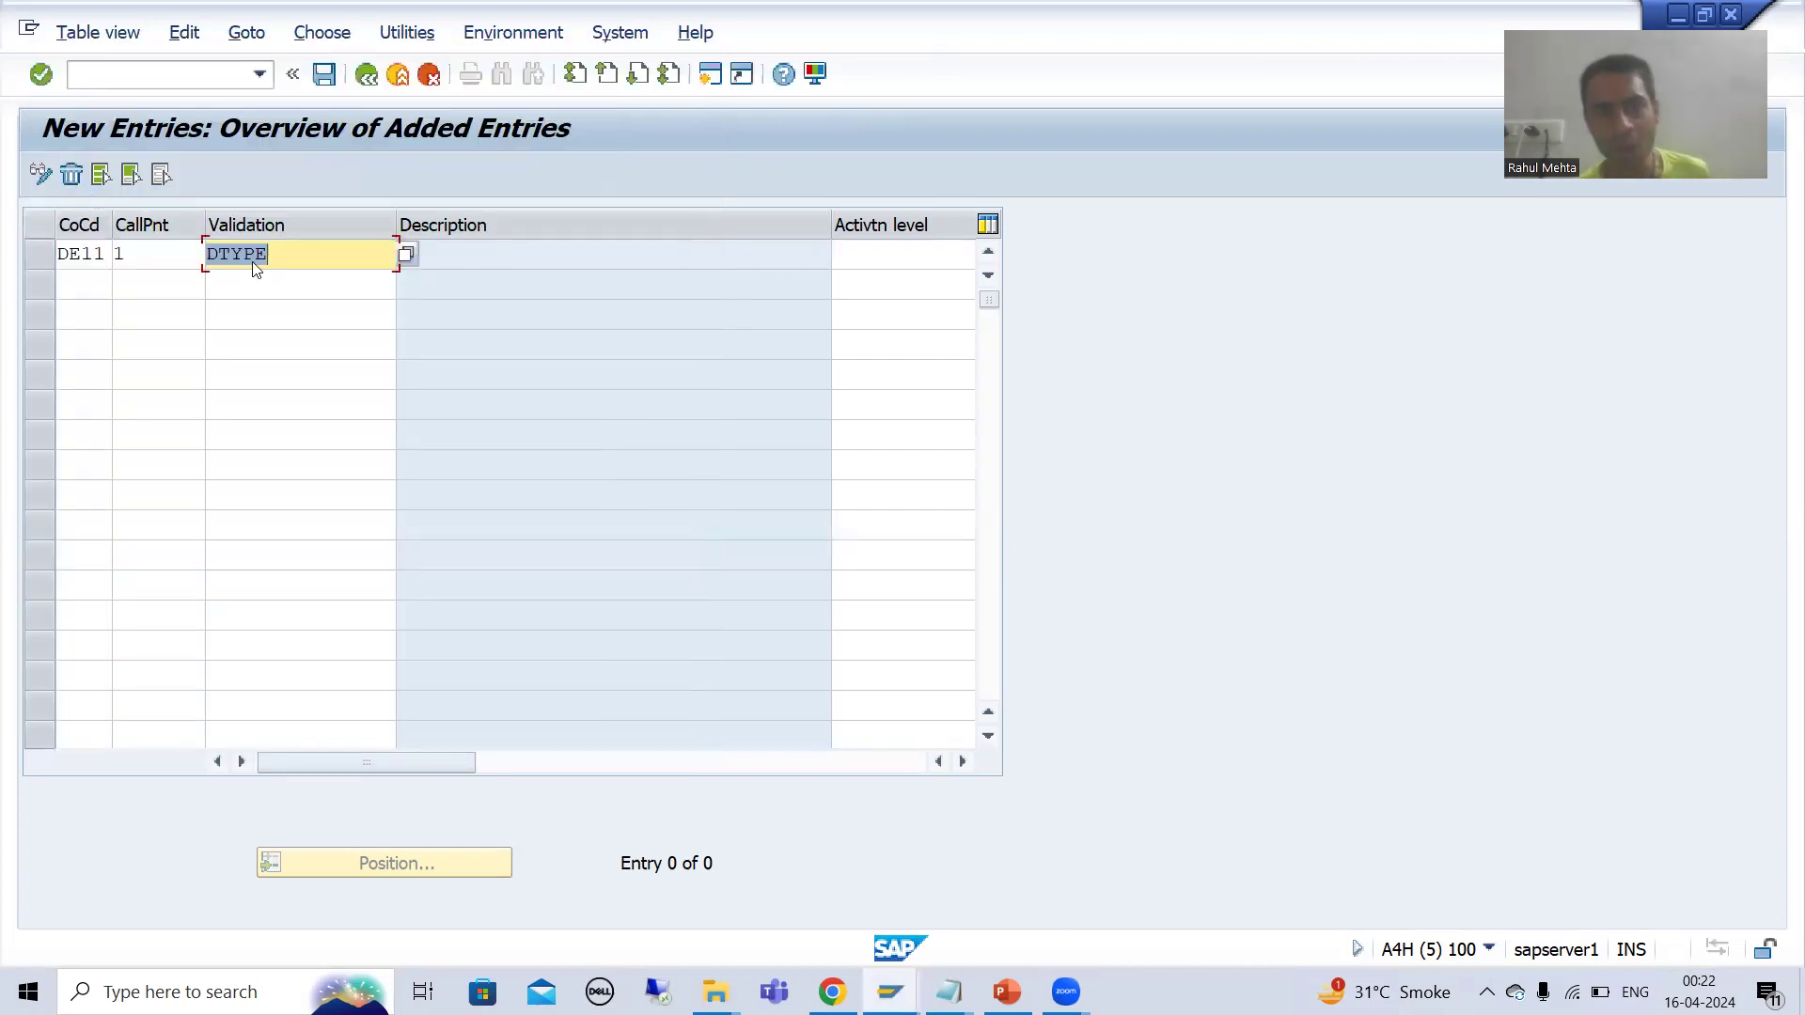
Set the activation level of the DE11 entry to 1 (Active)
left_click(856, 252)
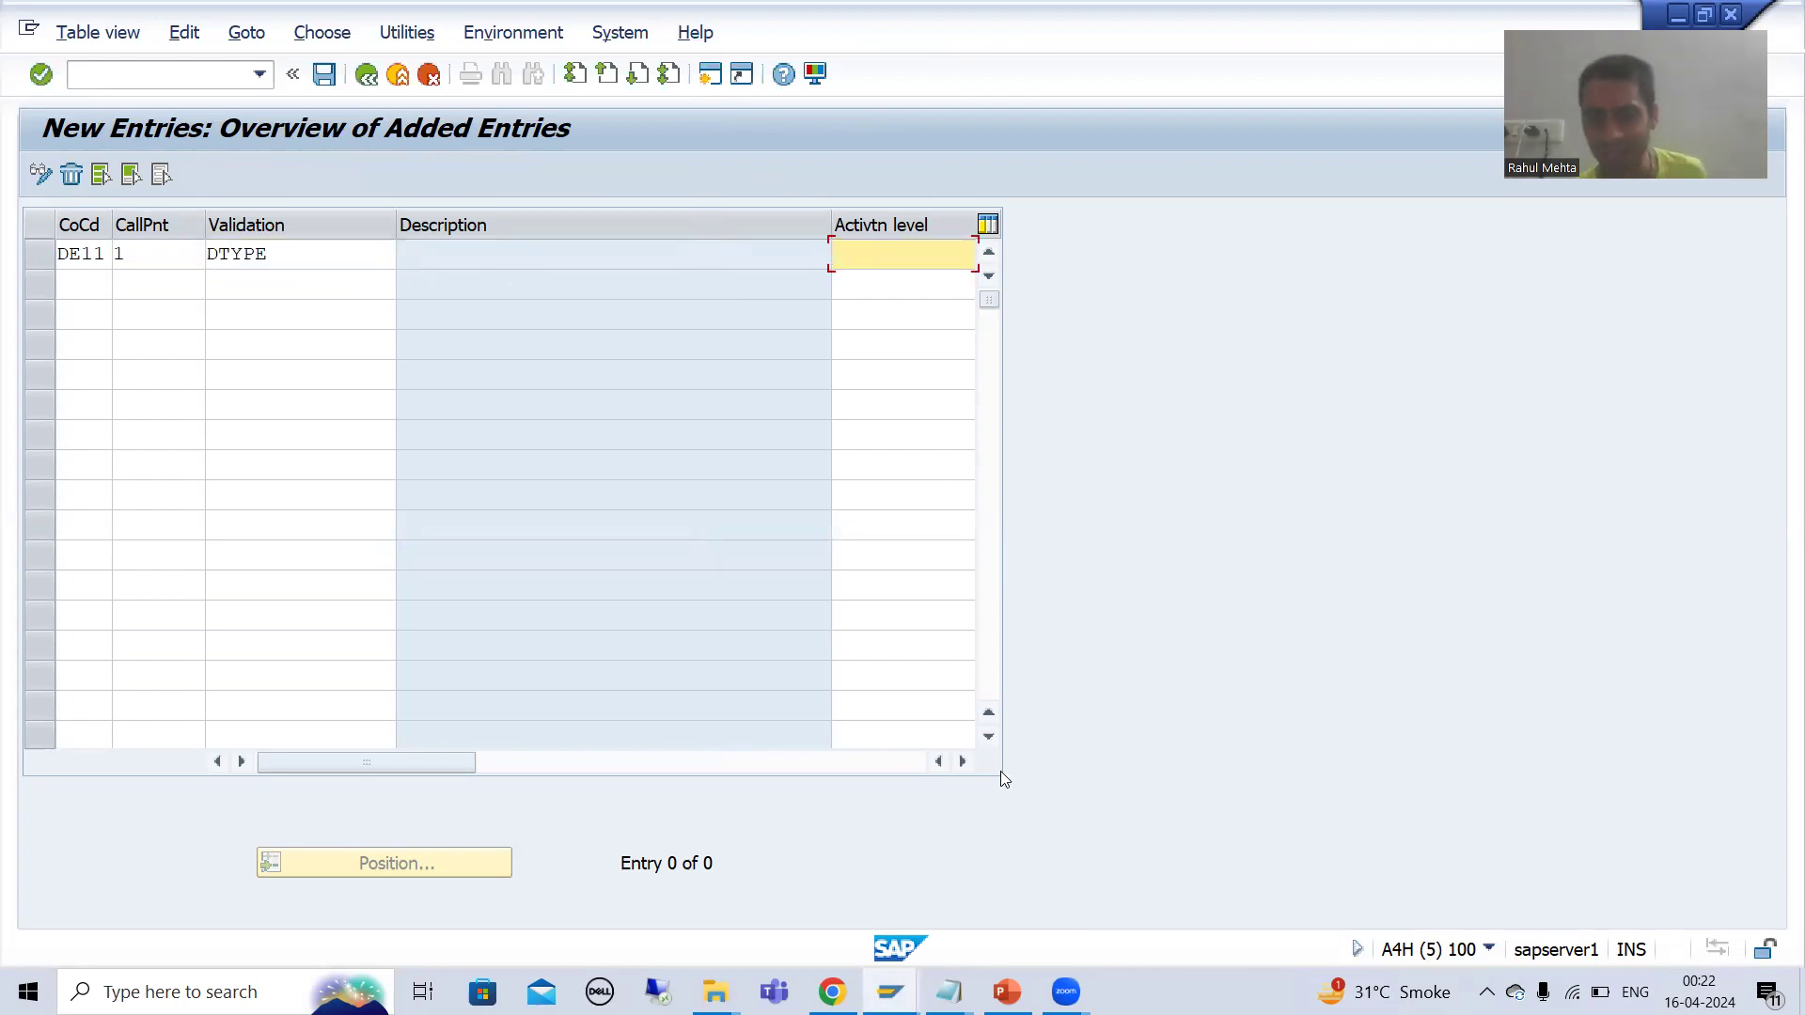
left_click(964, 762)
left_click(964, 763)
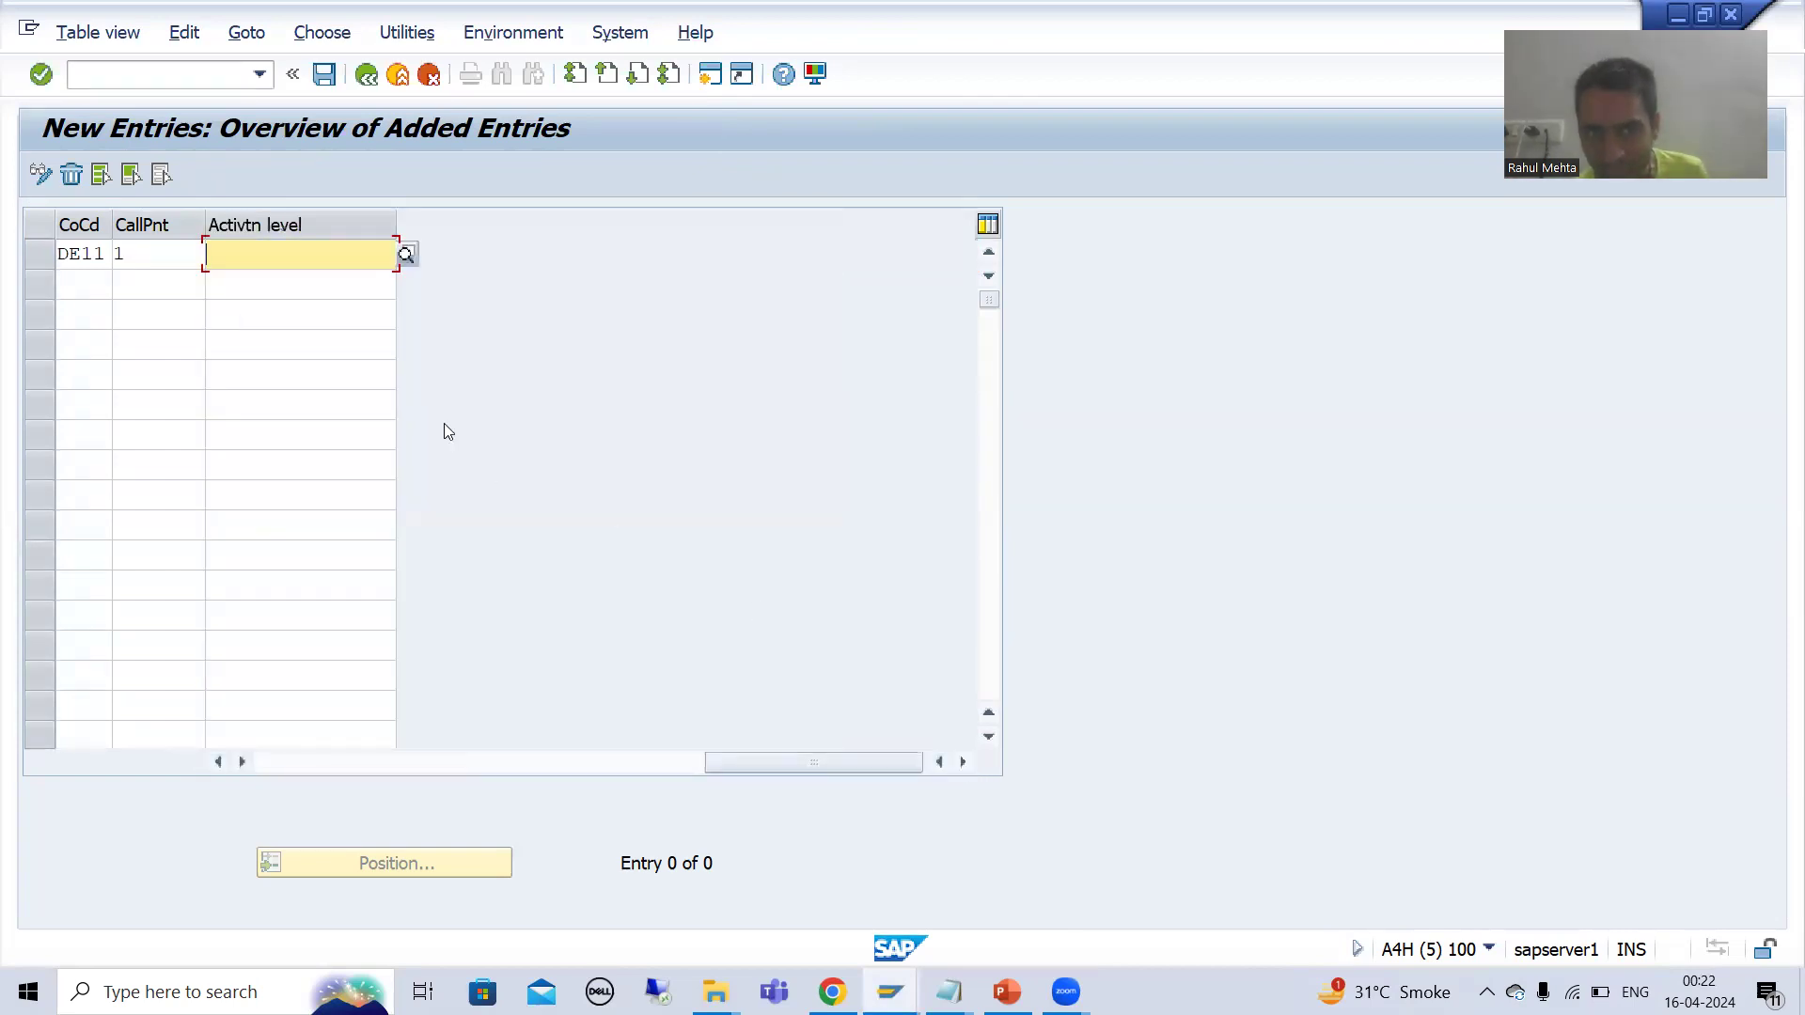
left_click(405, 252)
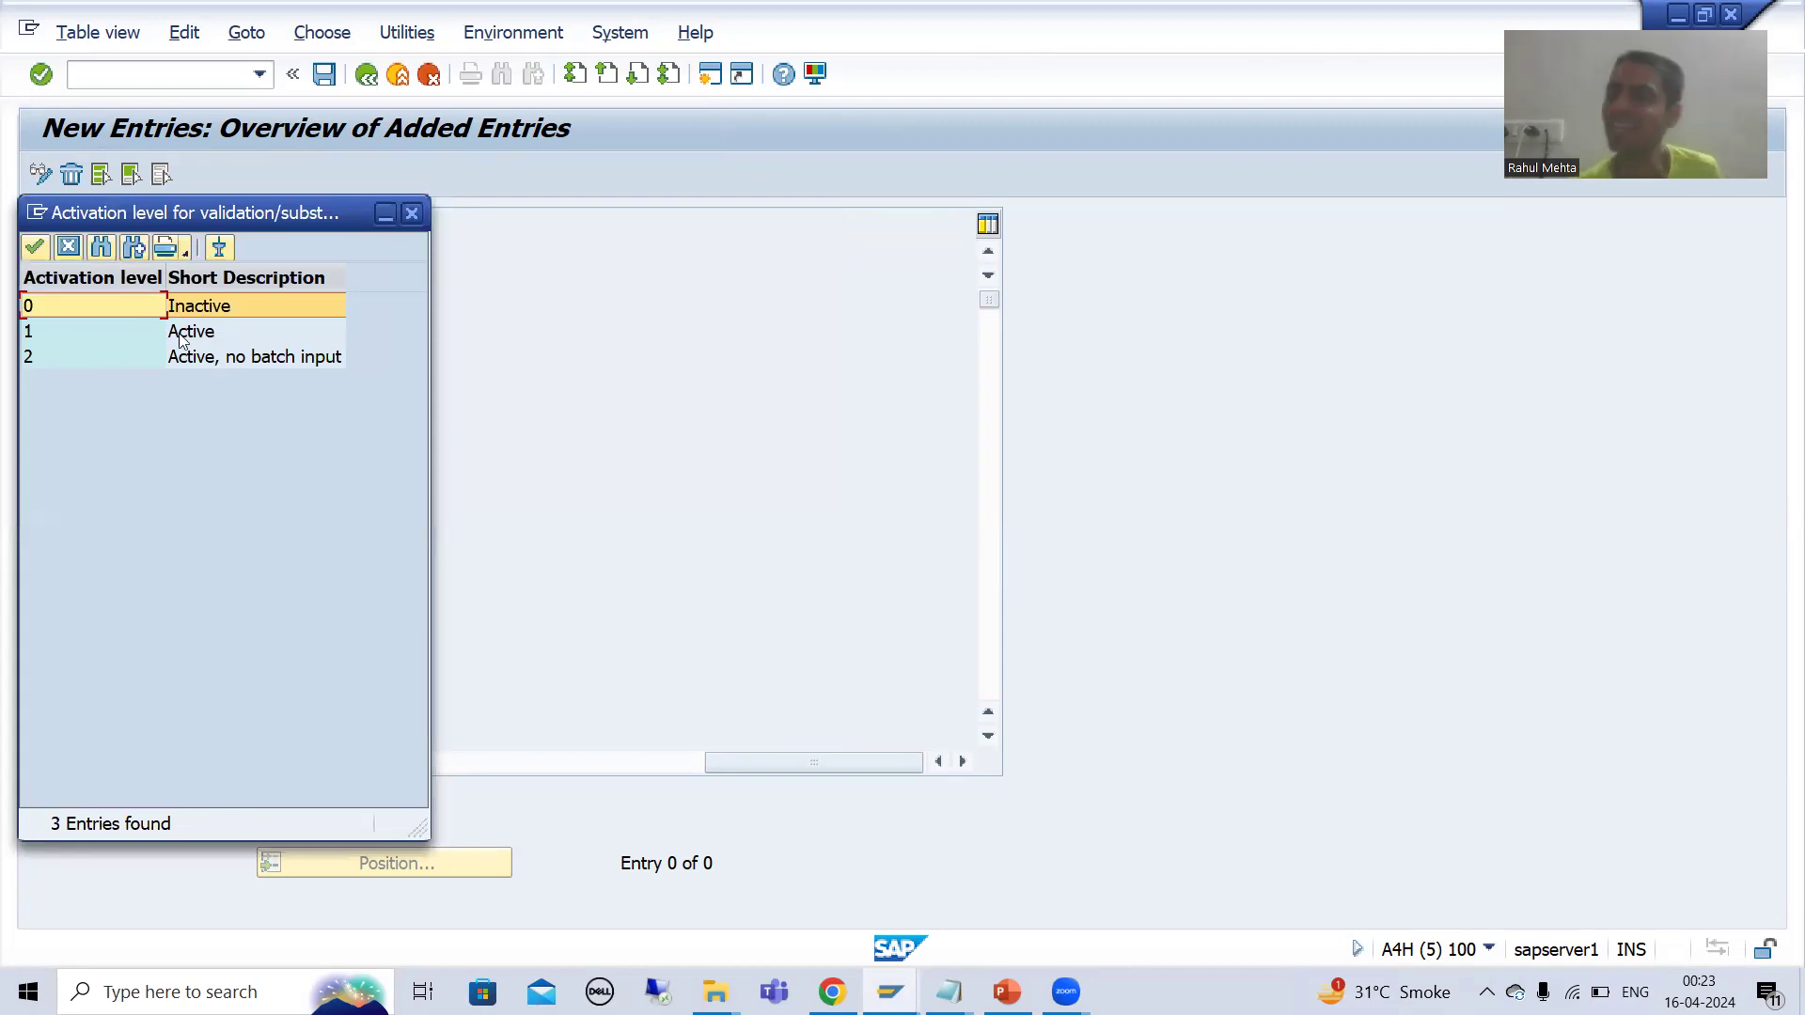
double_click(115, 333)
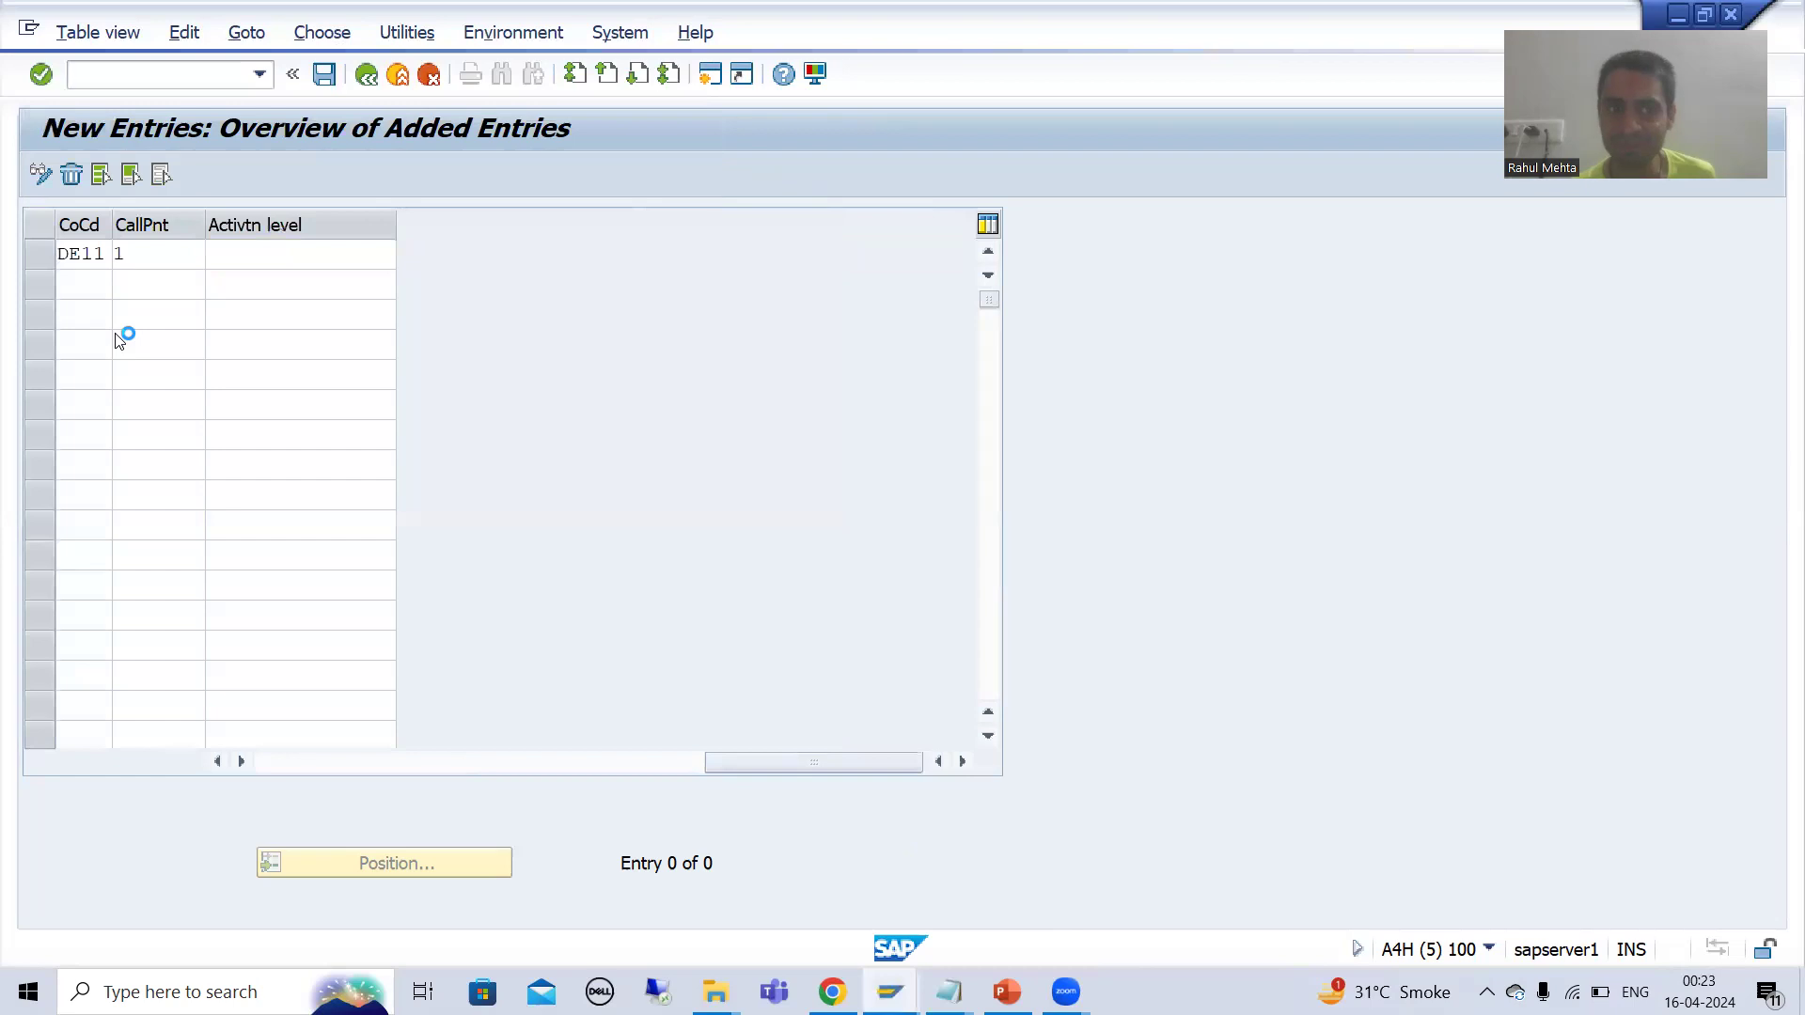
left_click_drag(720, 768, 262, 773)
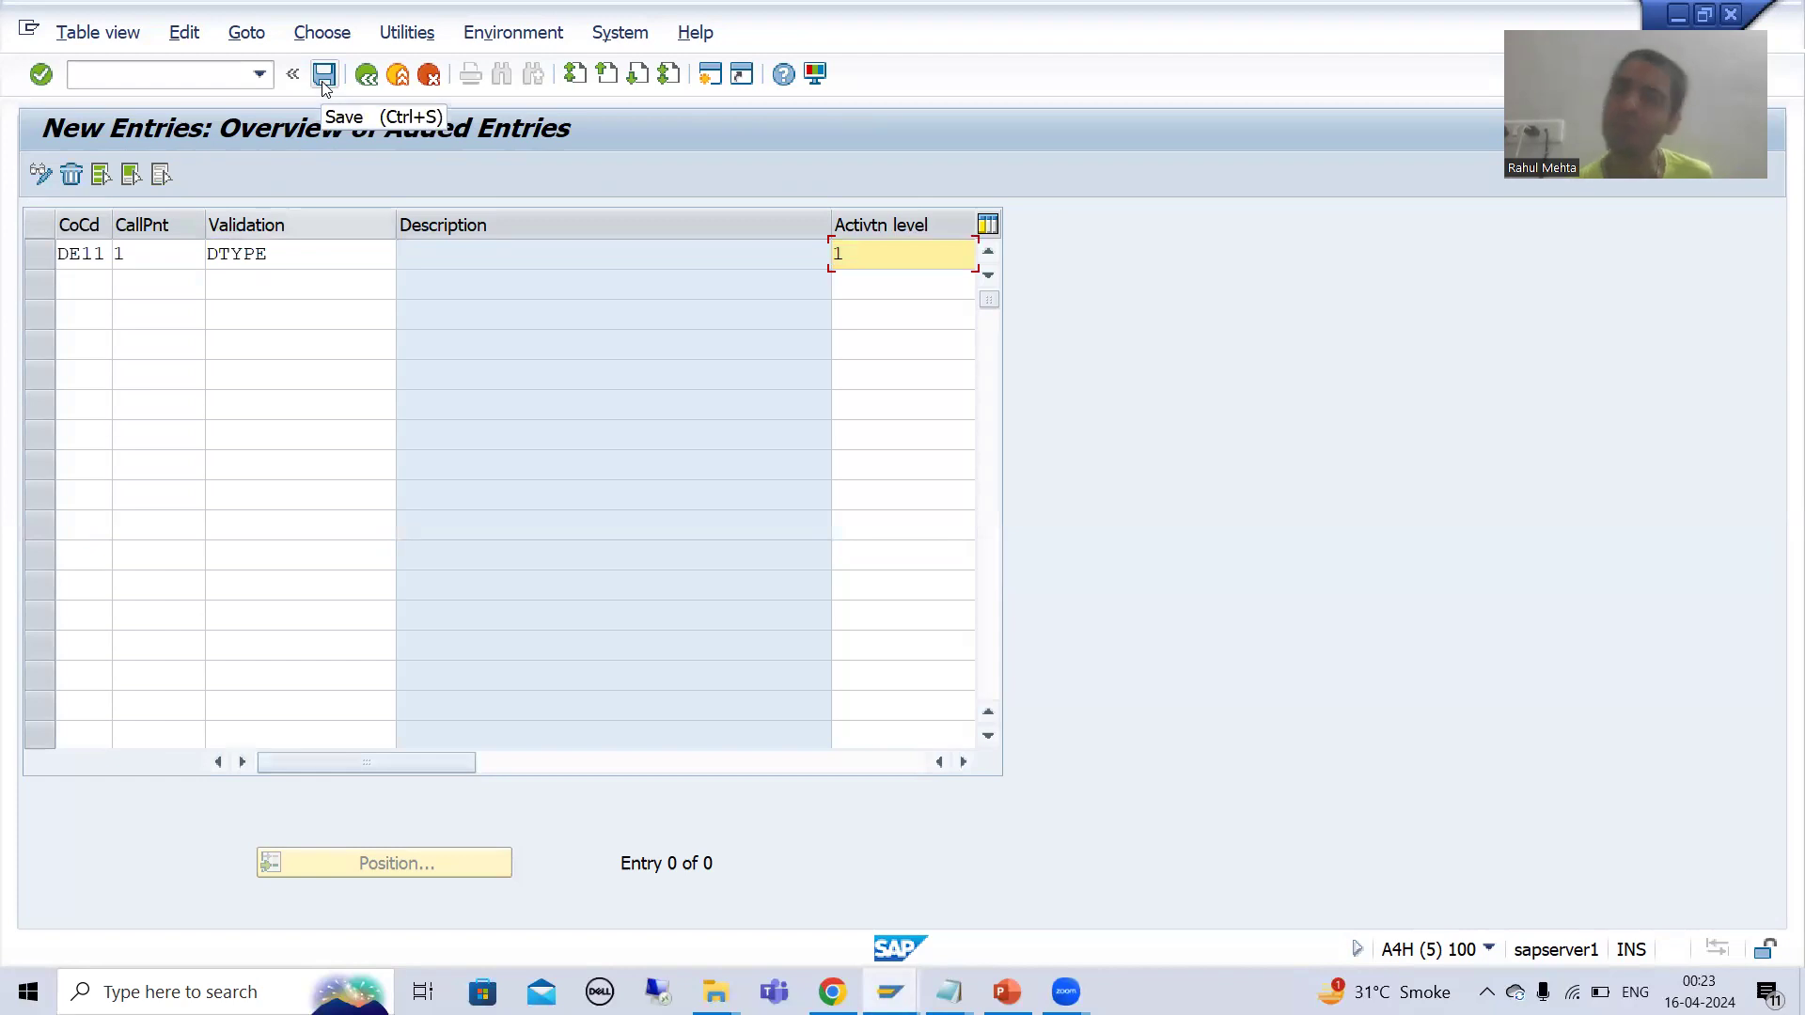
Open transaction SE11 in a new session and enter T001D as the database table
left_click(206, 81)
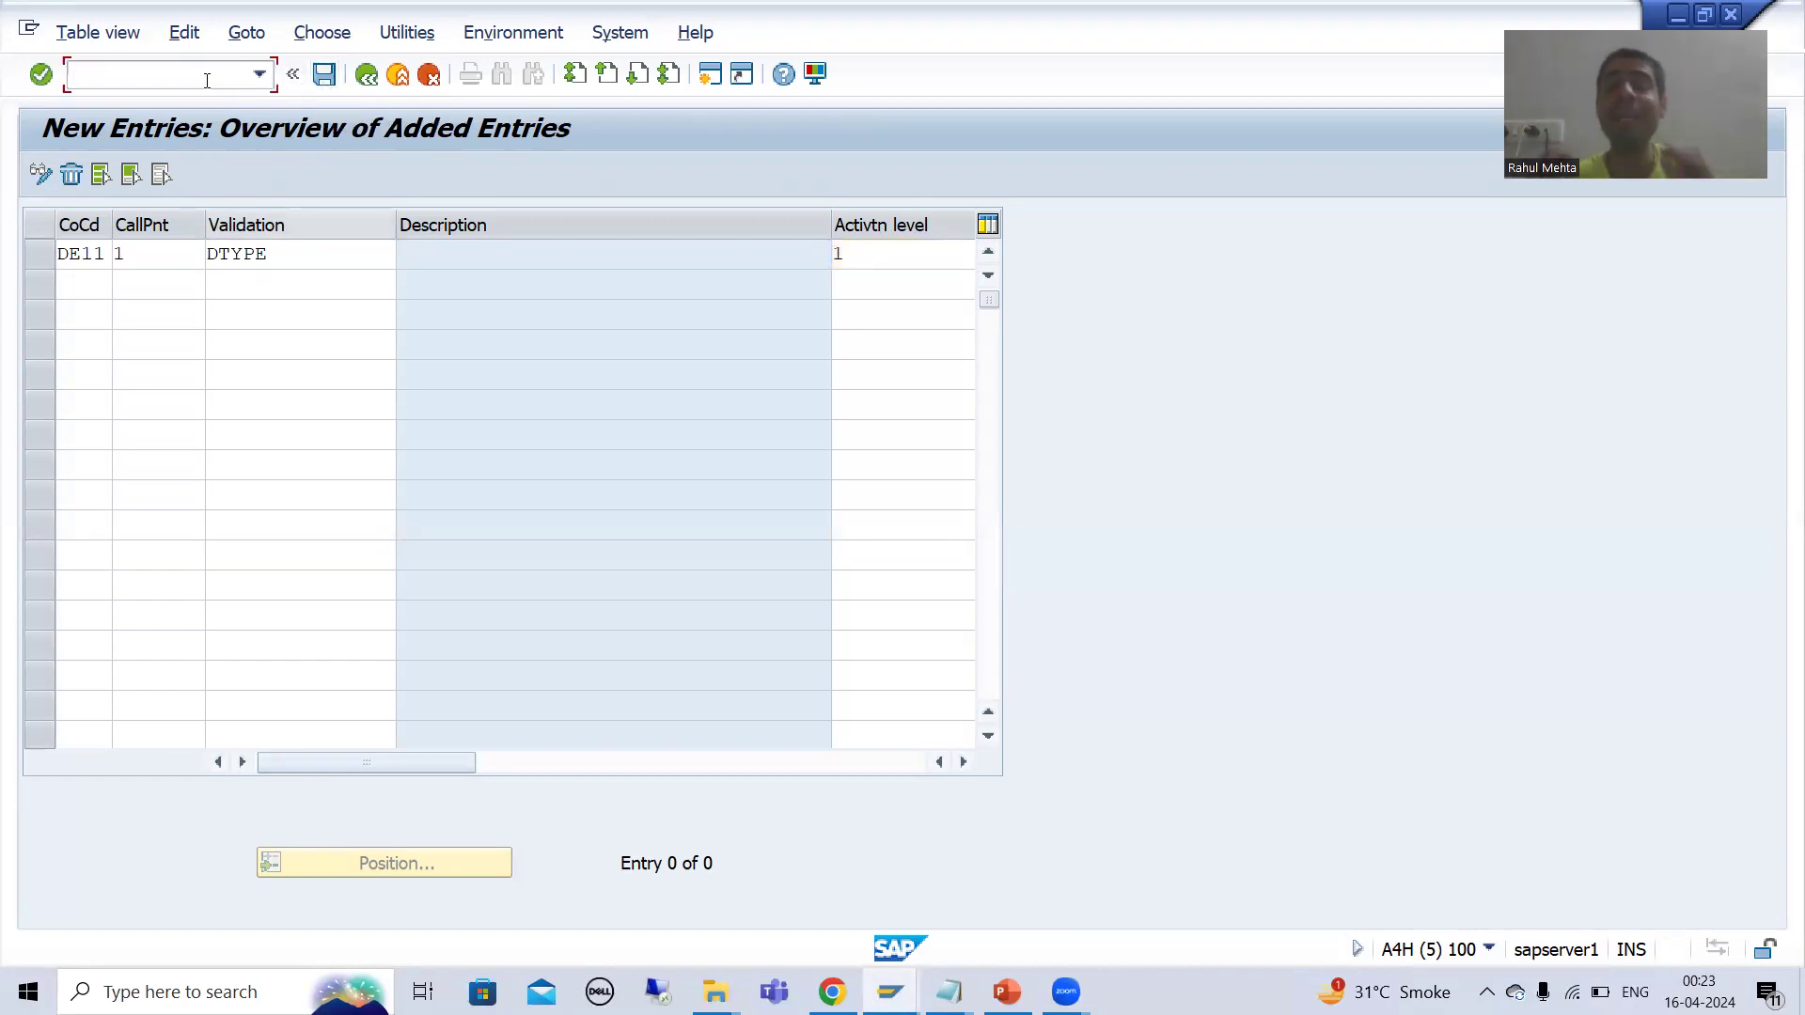
type("/nse11")
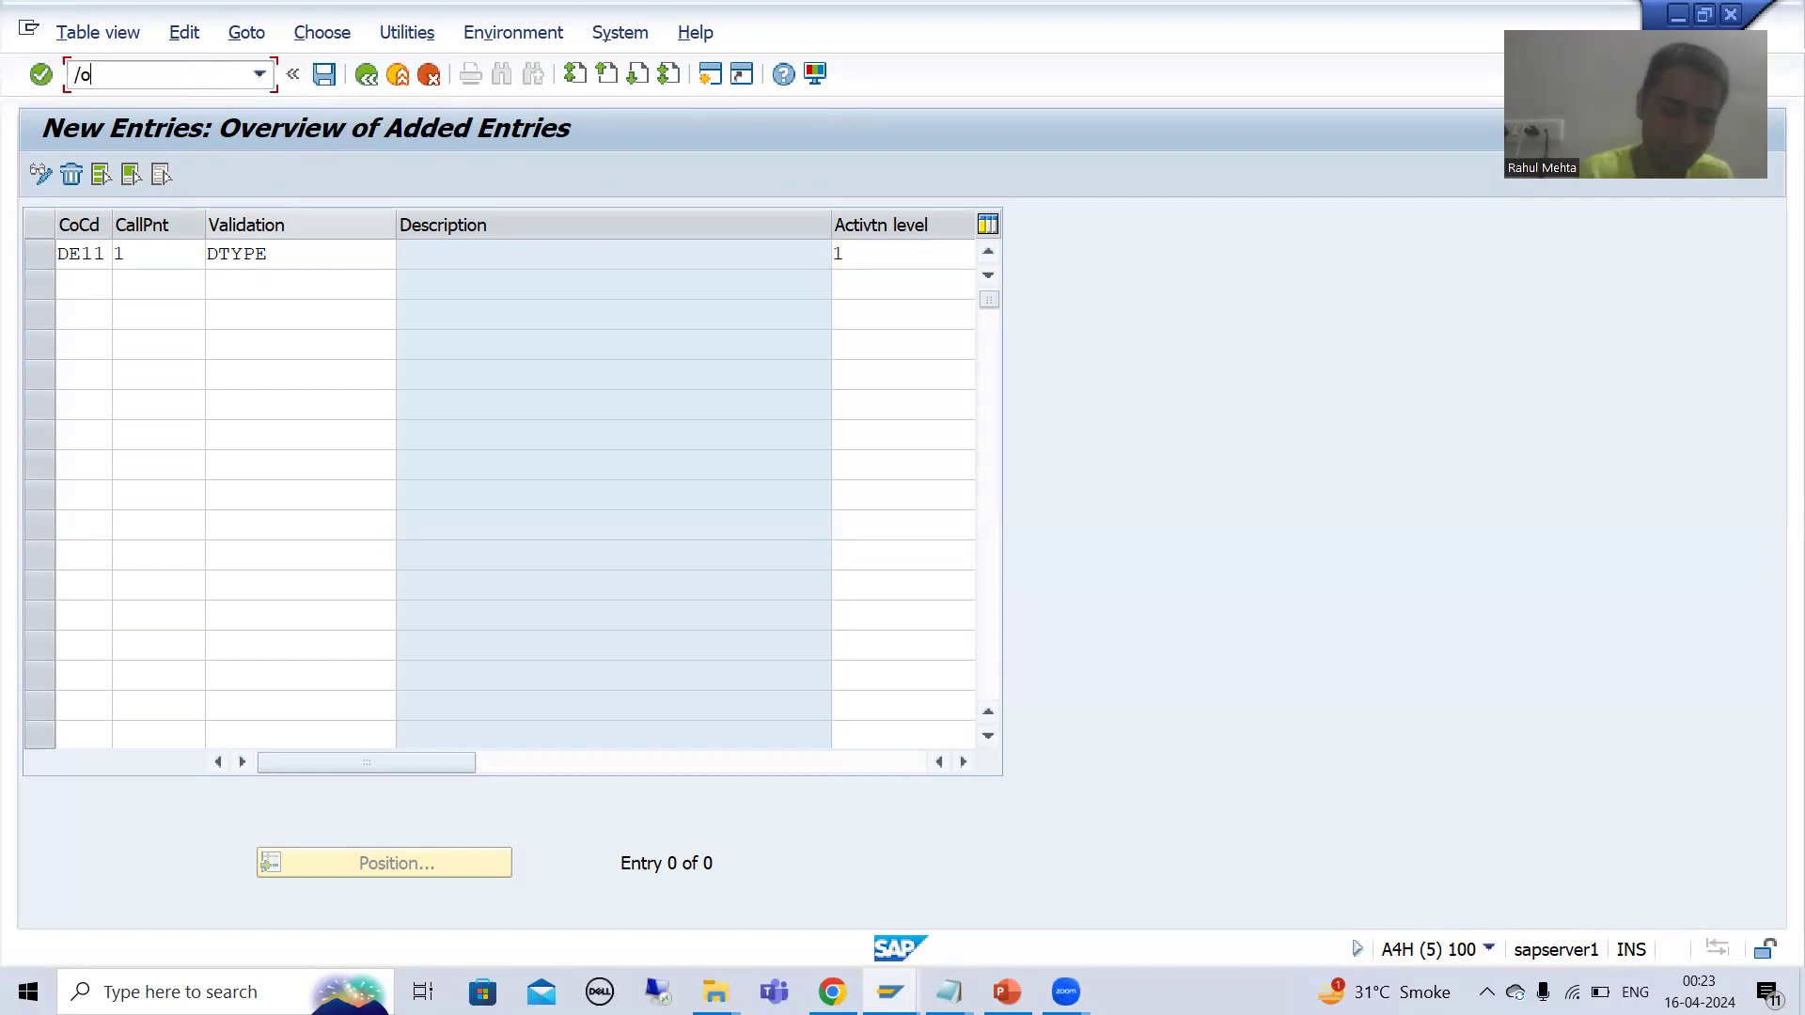
key("Return")
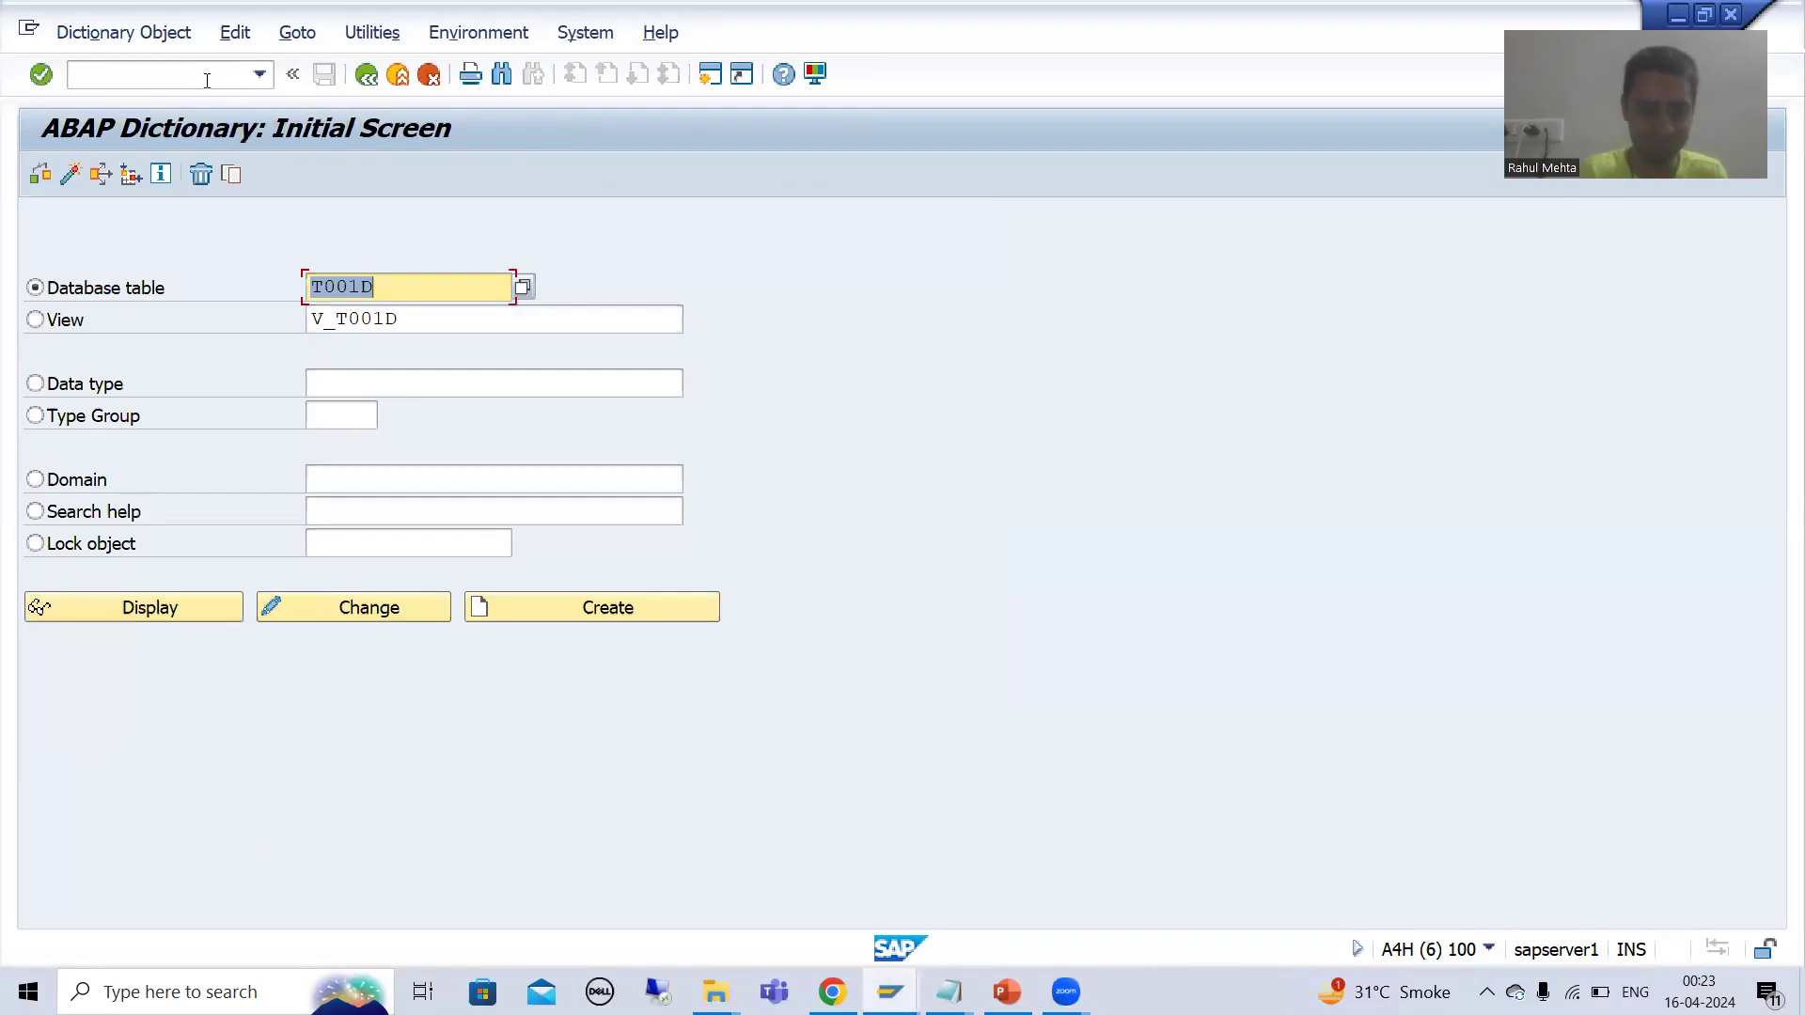
type("T")
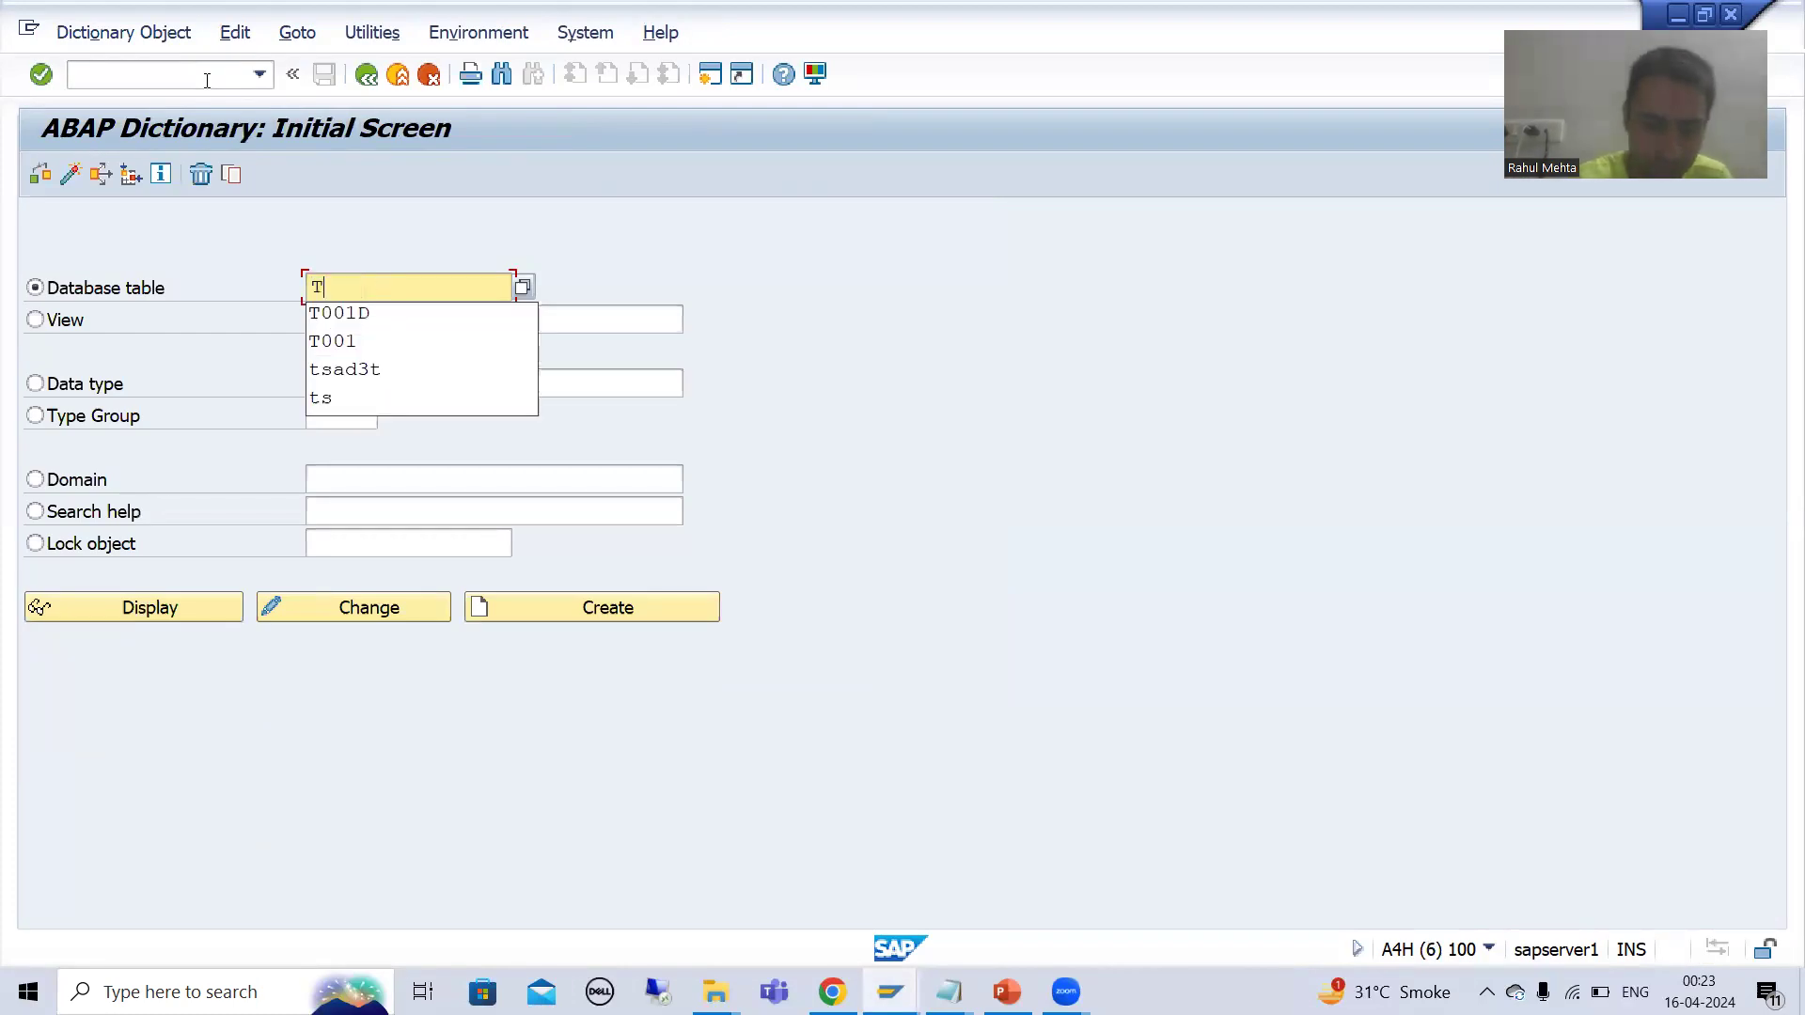
type("001D")
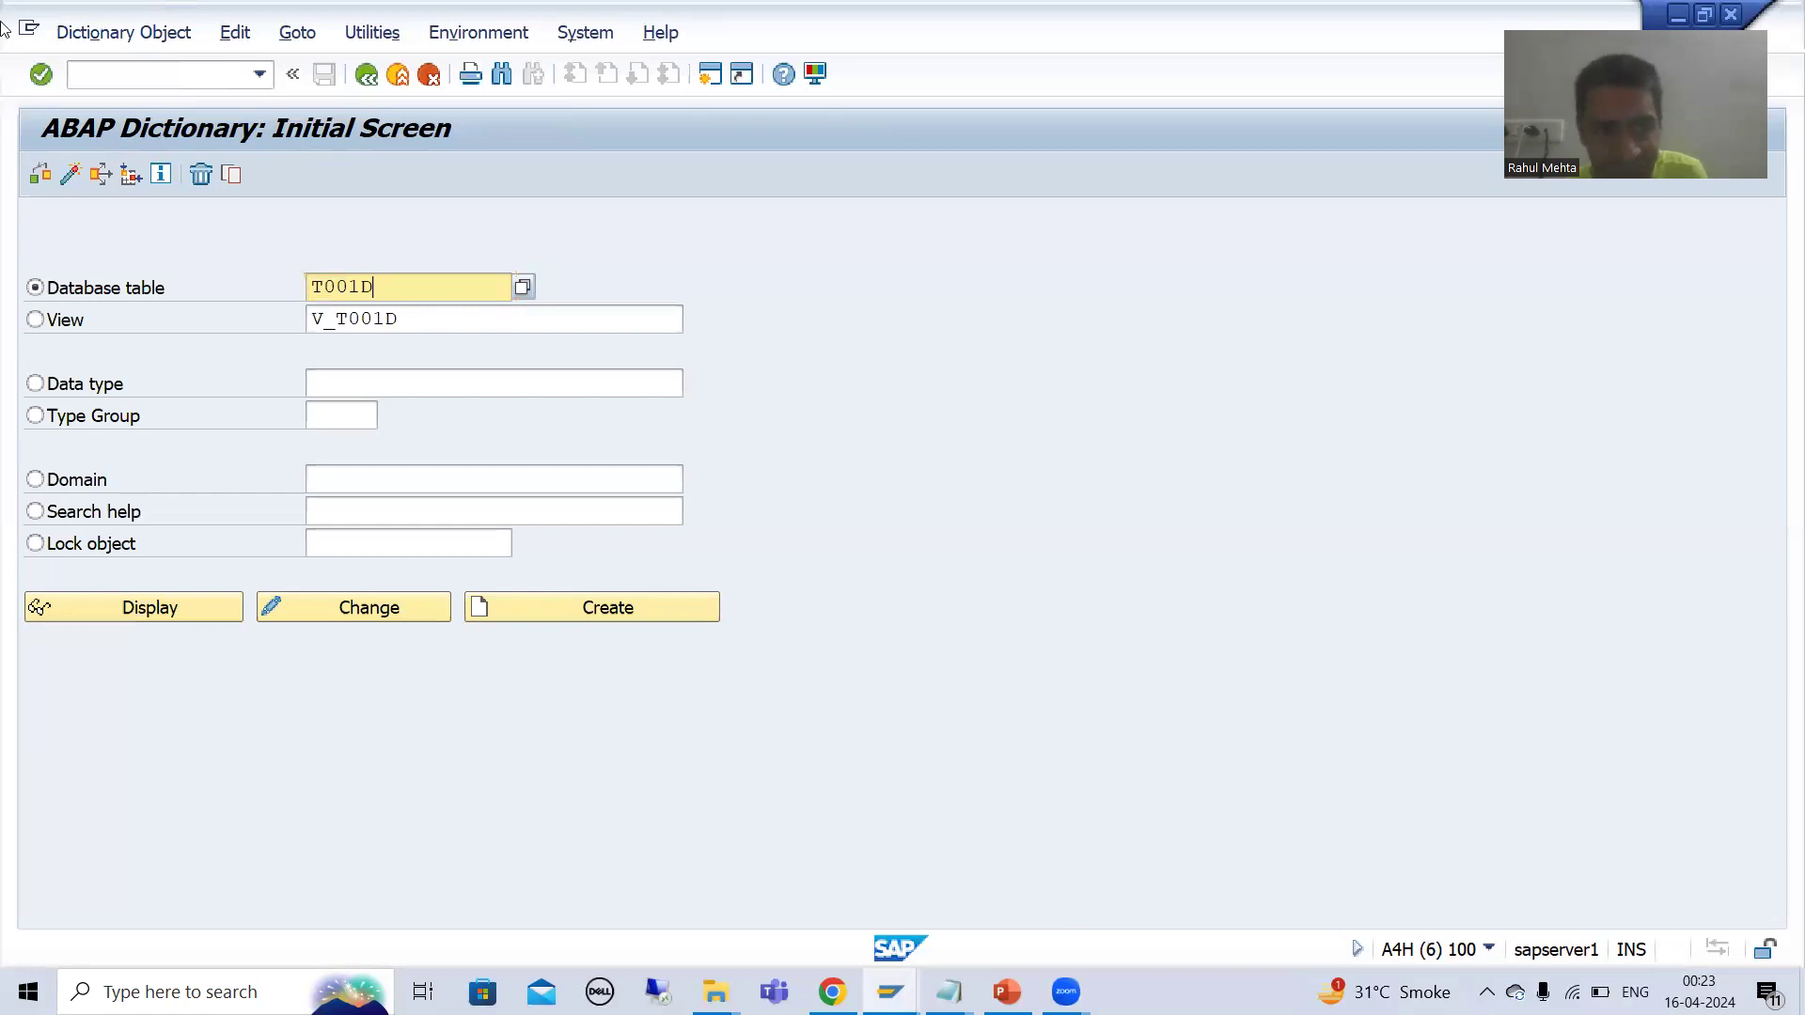
Review the new DE11 validation entry in its session and return to the ABAP Dictionary
key("alt+Tab")
left_click_drag(537, 761, 235, 757)
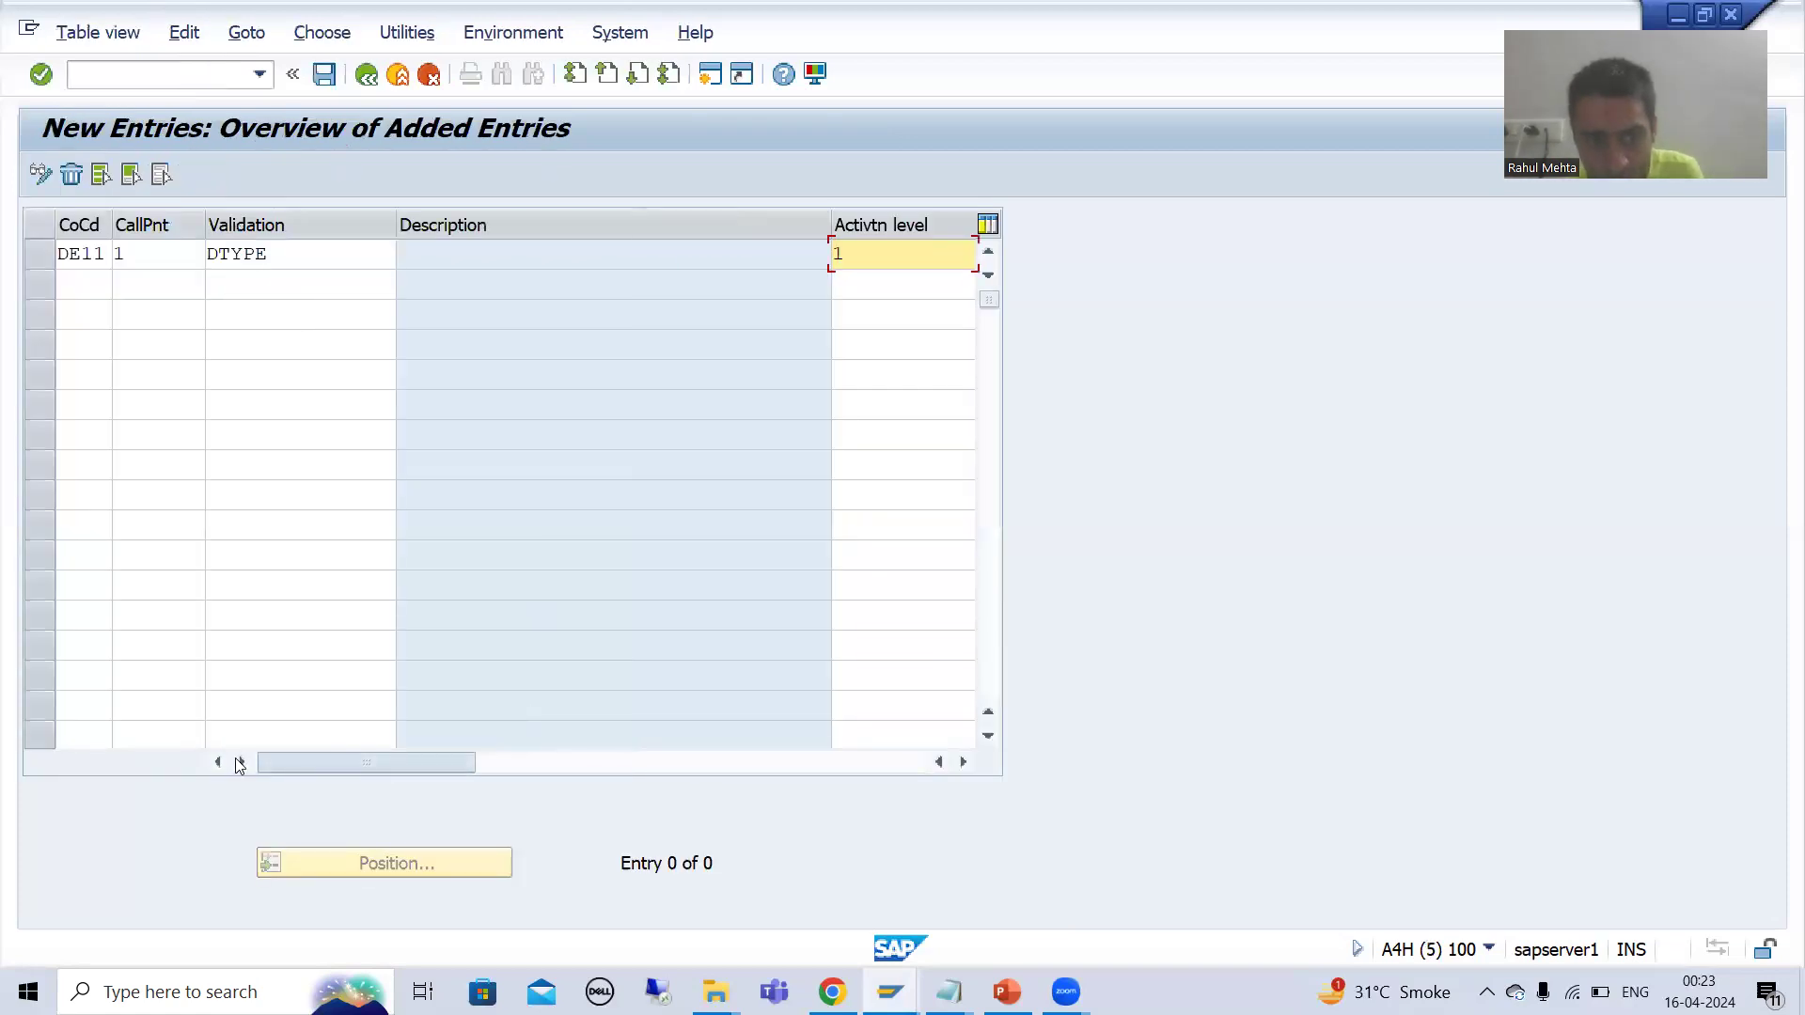
key("alt+Tab")
key("shift+Left")
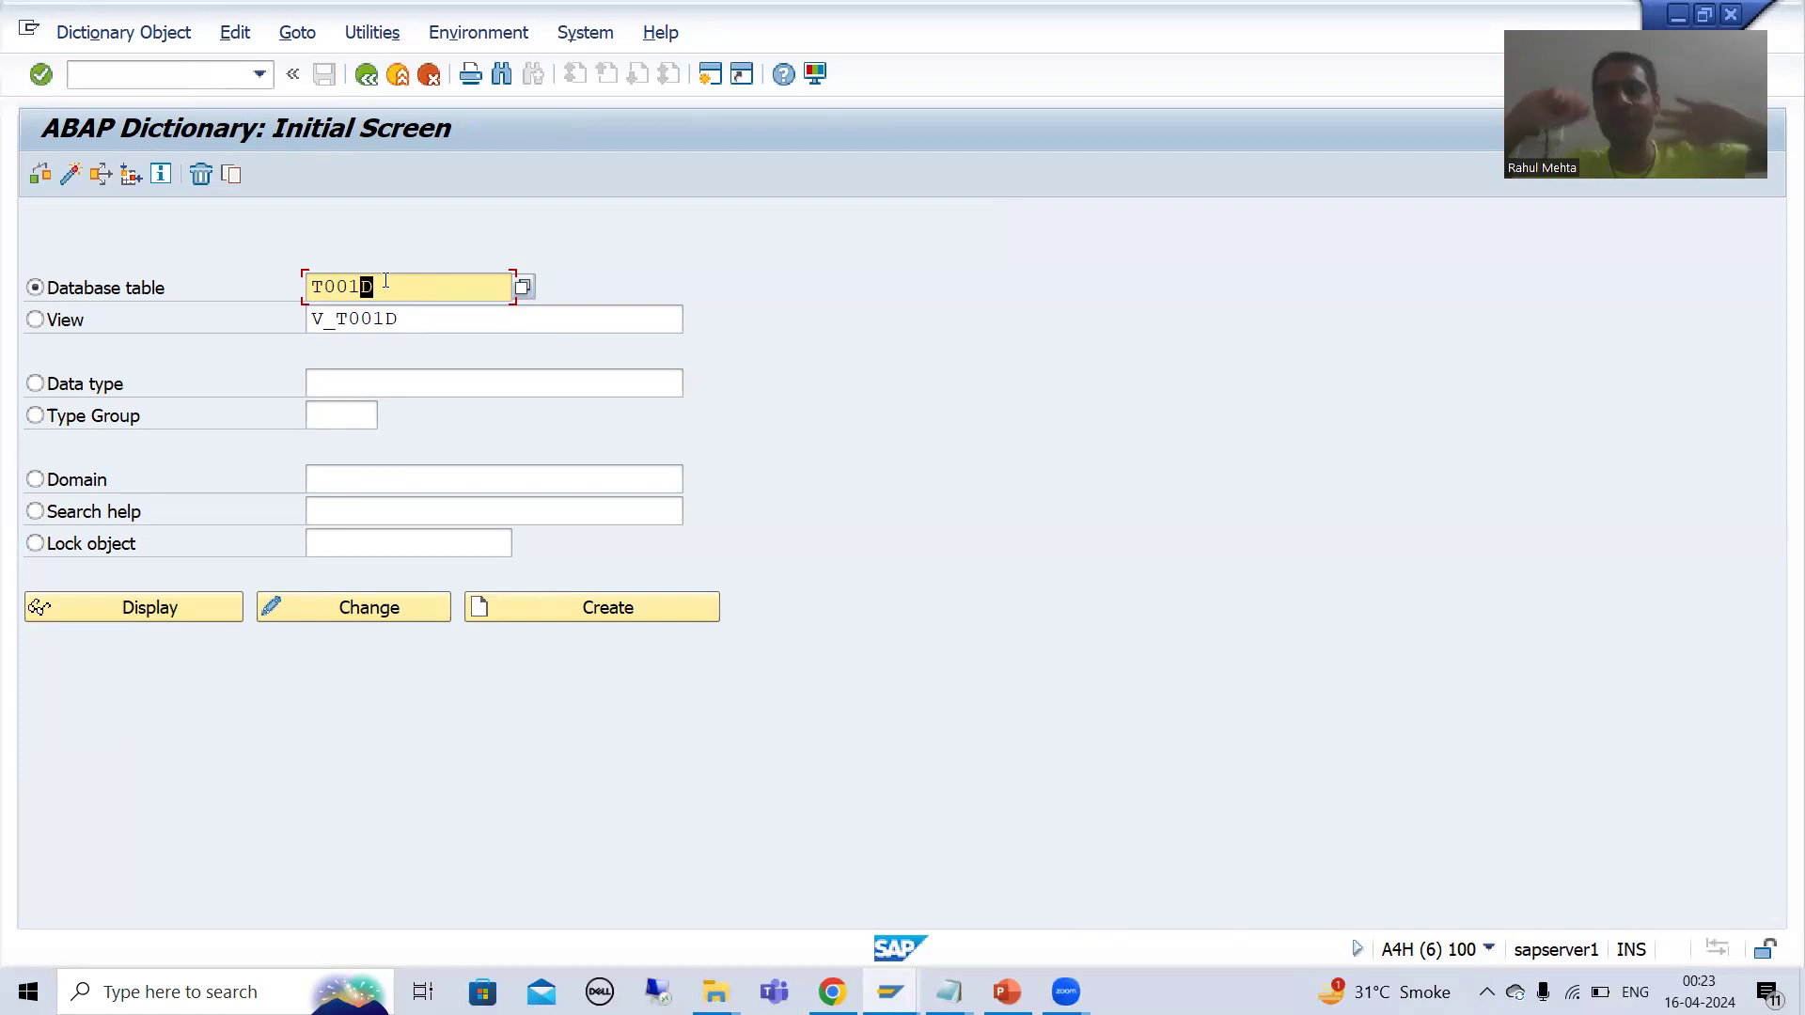
Display table T001D in the ABAP Dictionary and open the selection screen for its contents
left_click(193, 609)
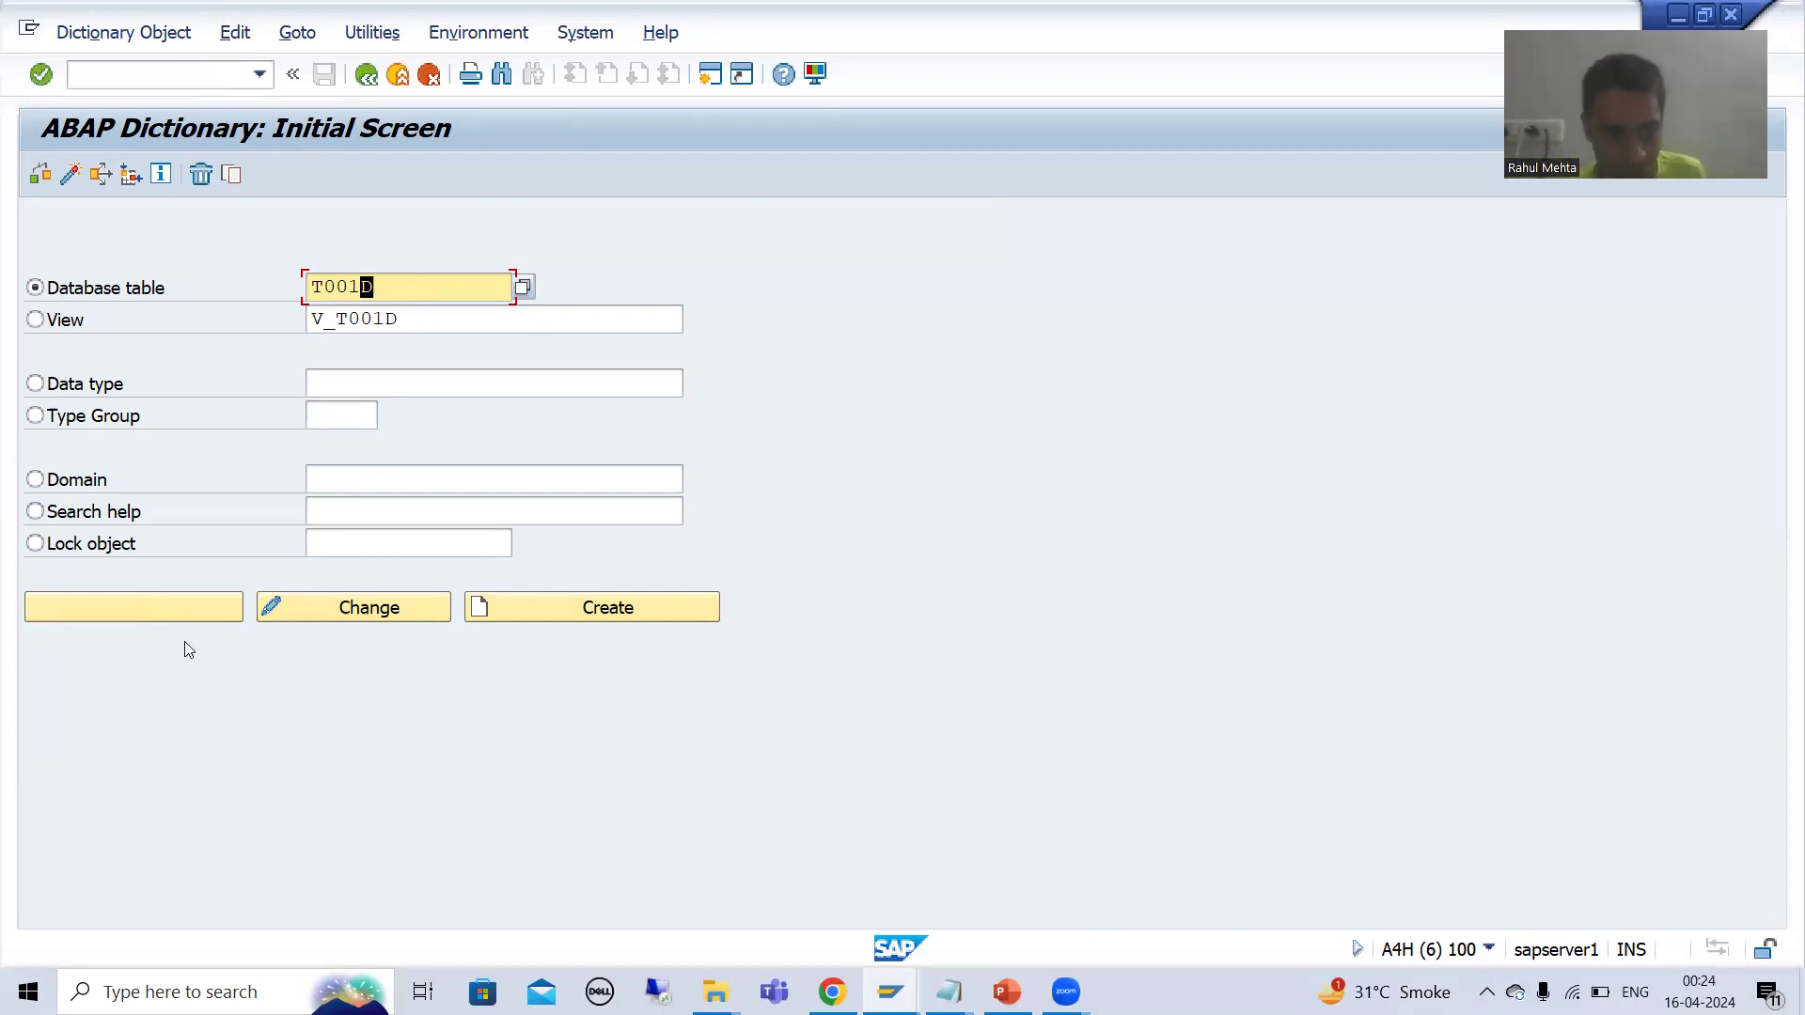
left_click(177, 606)
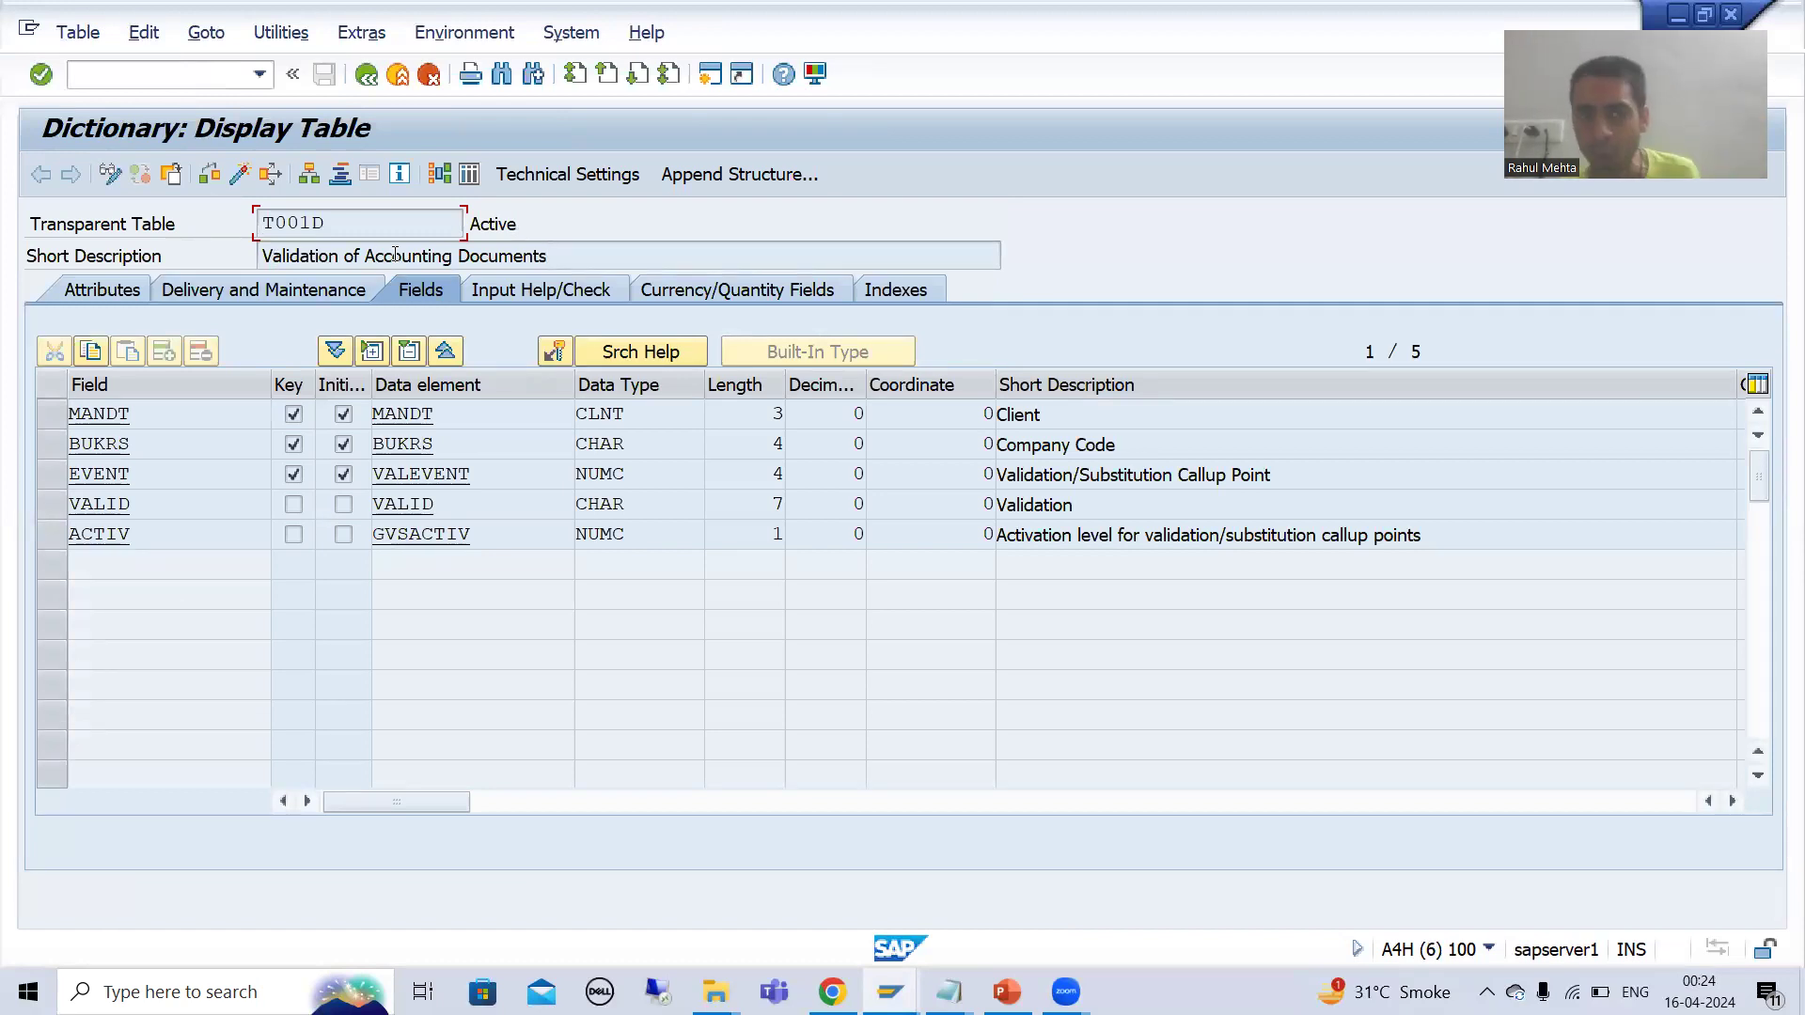
left_click(472, 177)
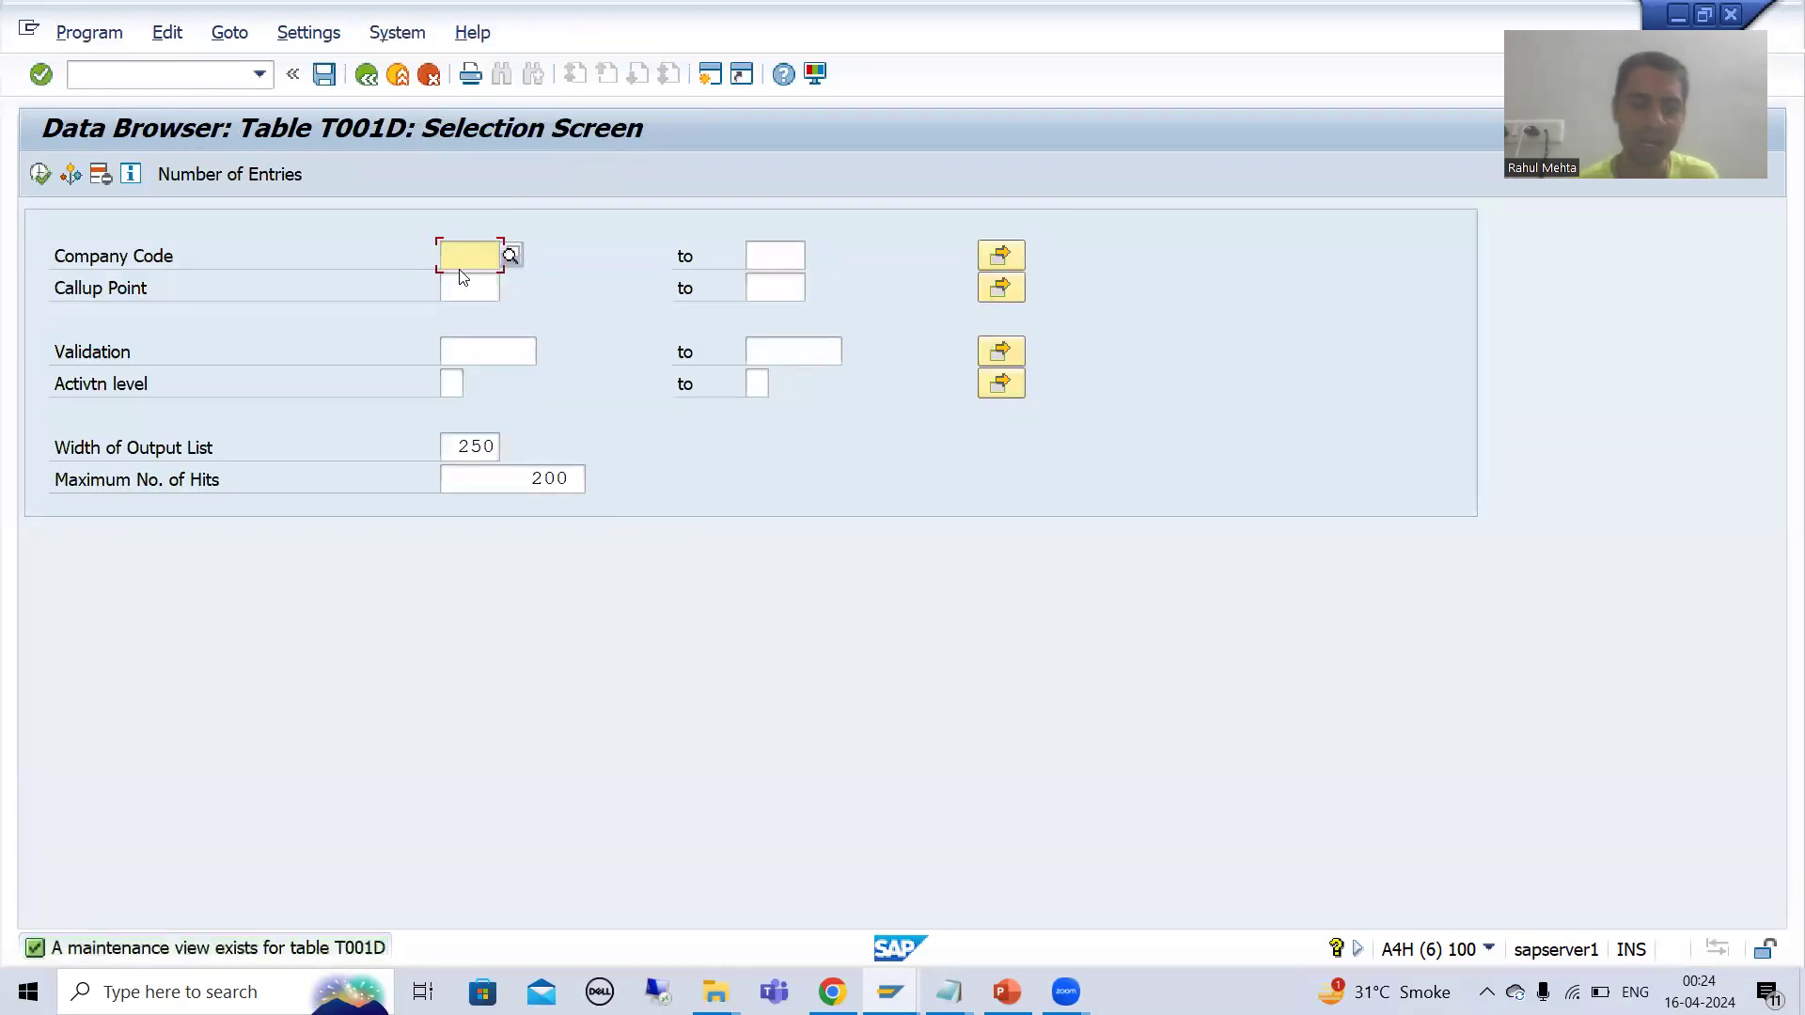
Count the T001D entries for company code DE11 and dismiss the count
type("Dell")
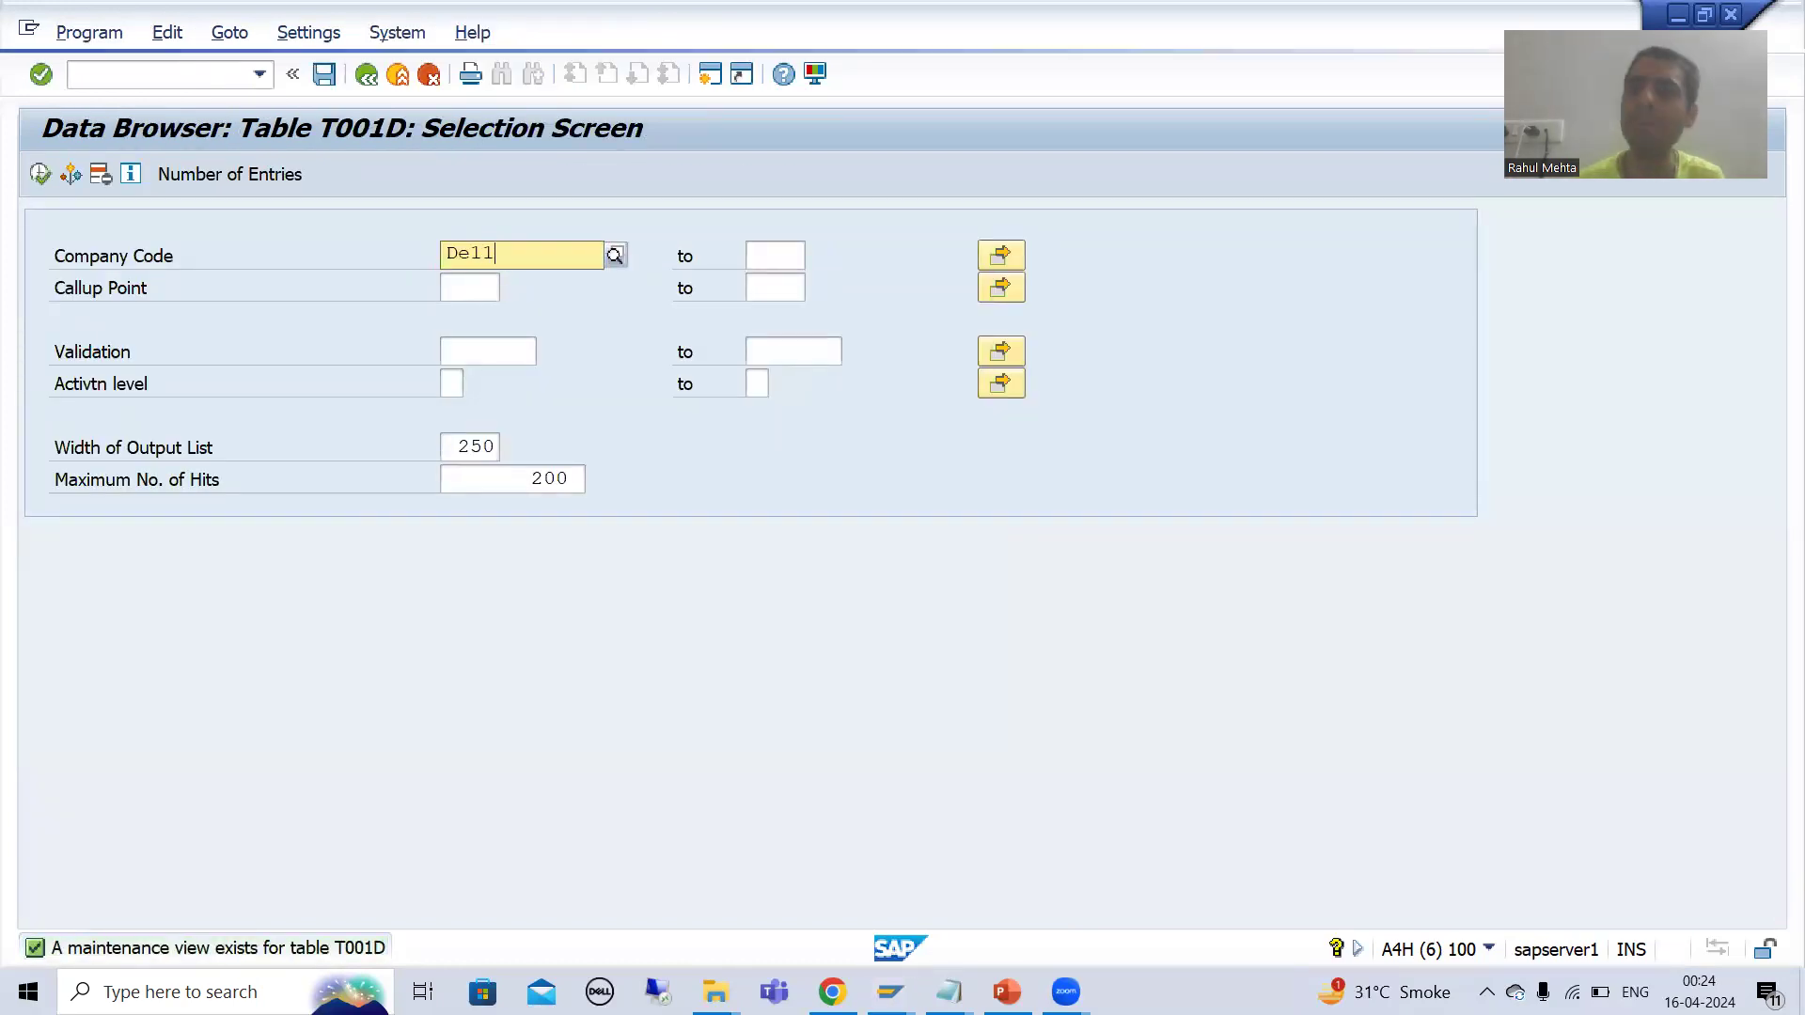
left_click(264, 177)
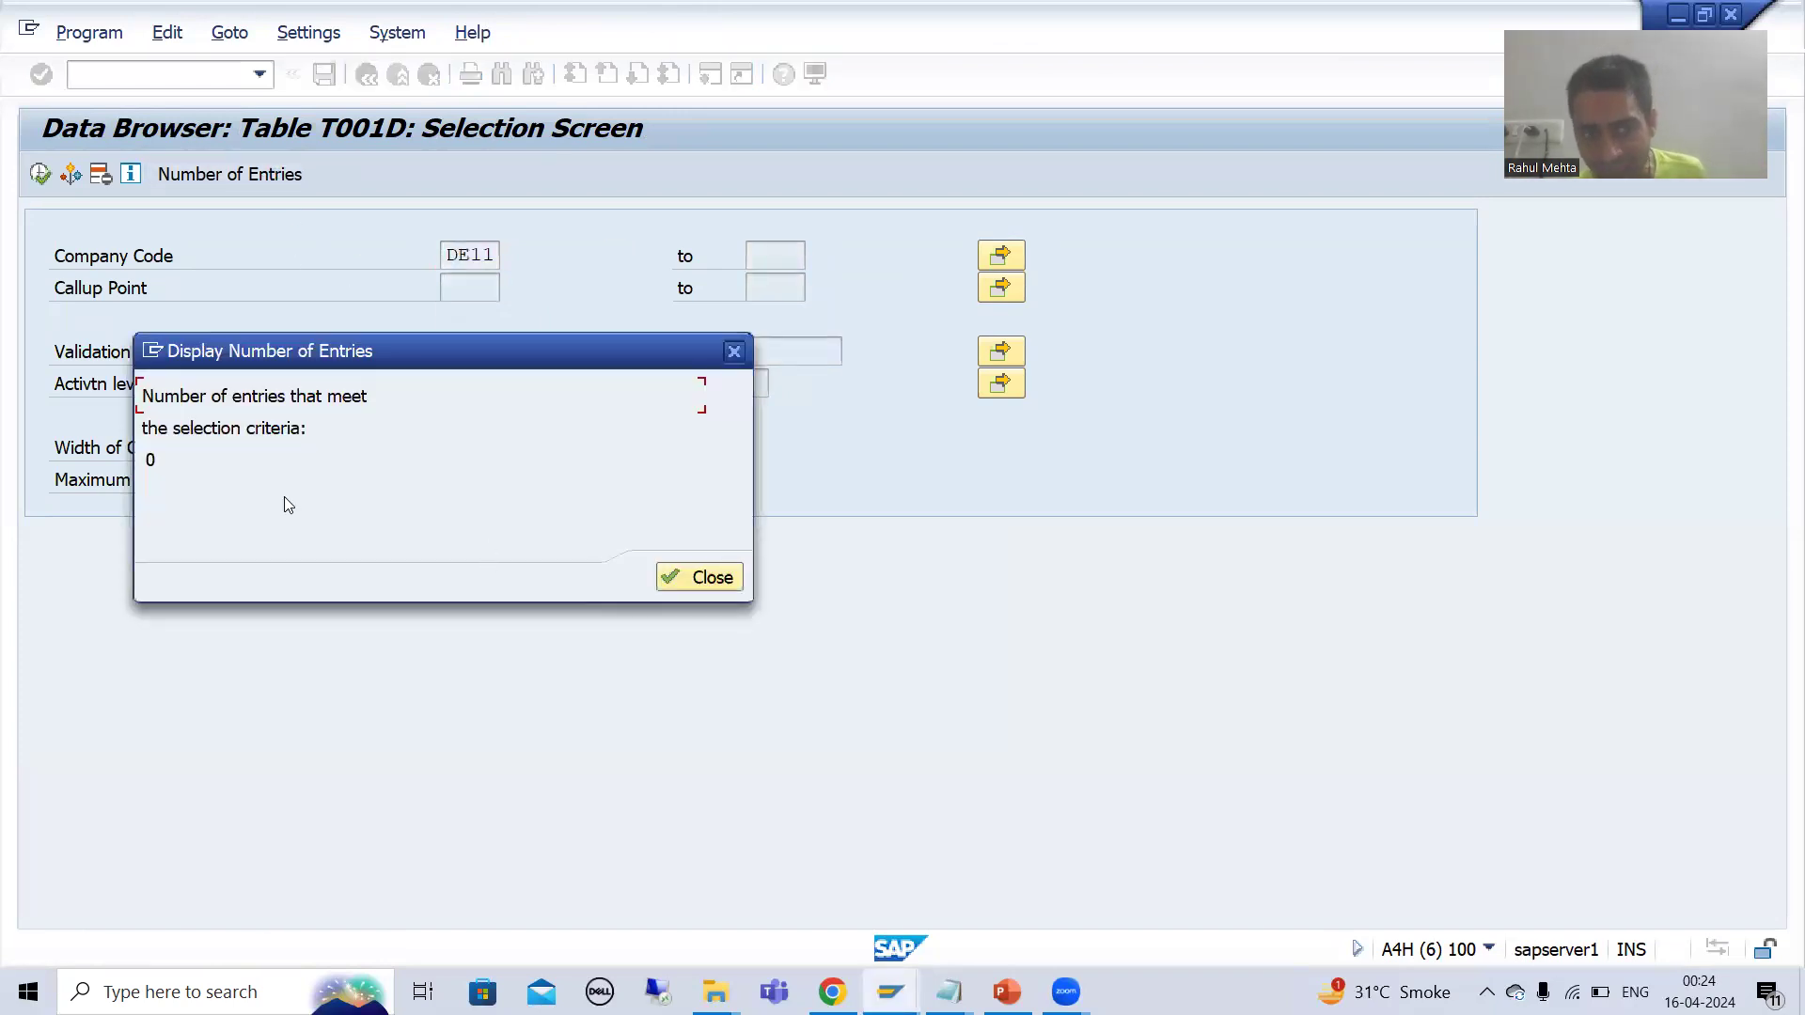
left_click(685, 583)
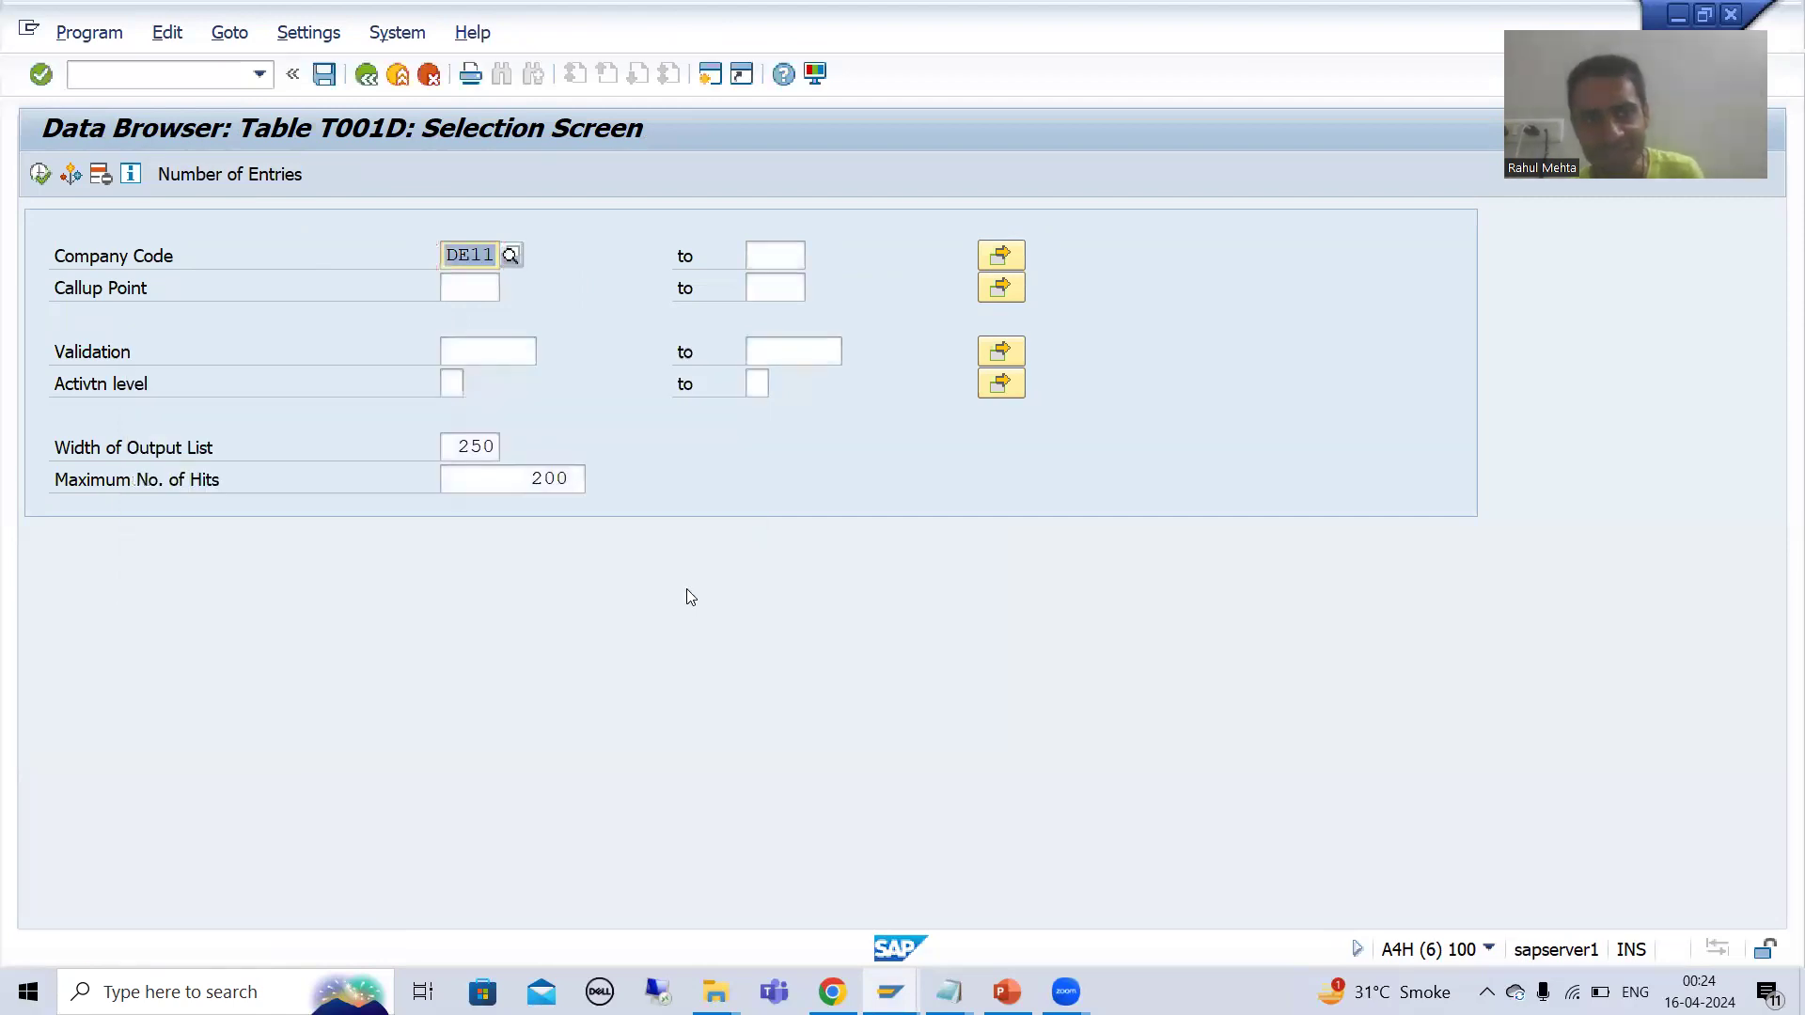
Save the new DE11 validation entry under a newly created customizing request with the short description "Validations Pratical"
key("alt+Tab")
type("1")
left_click_drag(545, 764, 248, 760)
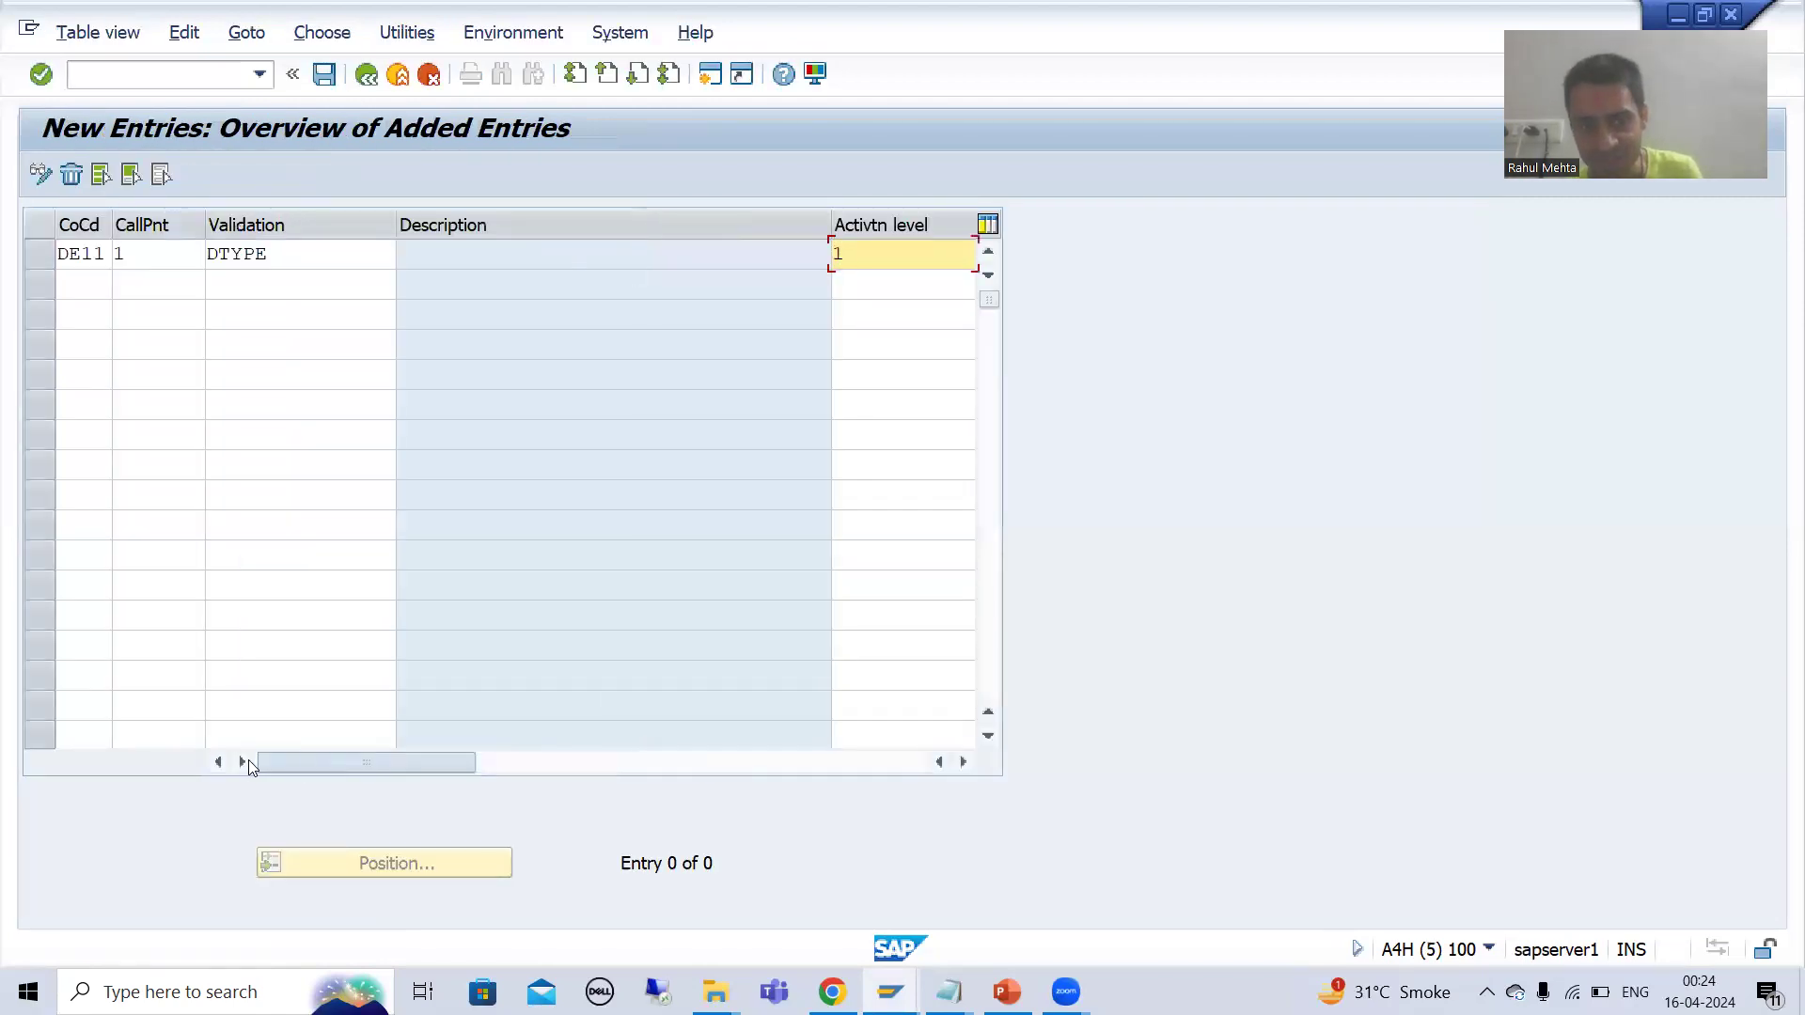
left_click(323, 75)
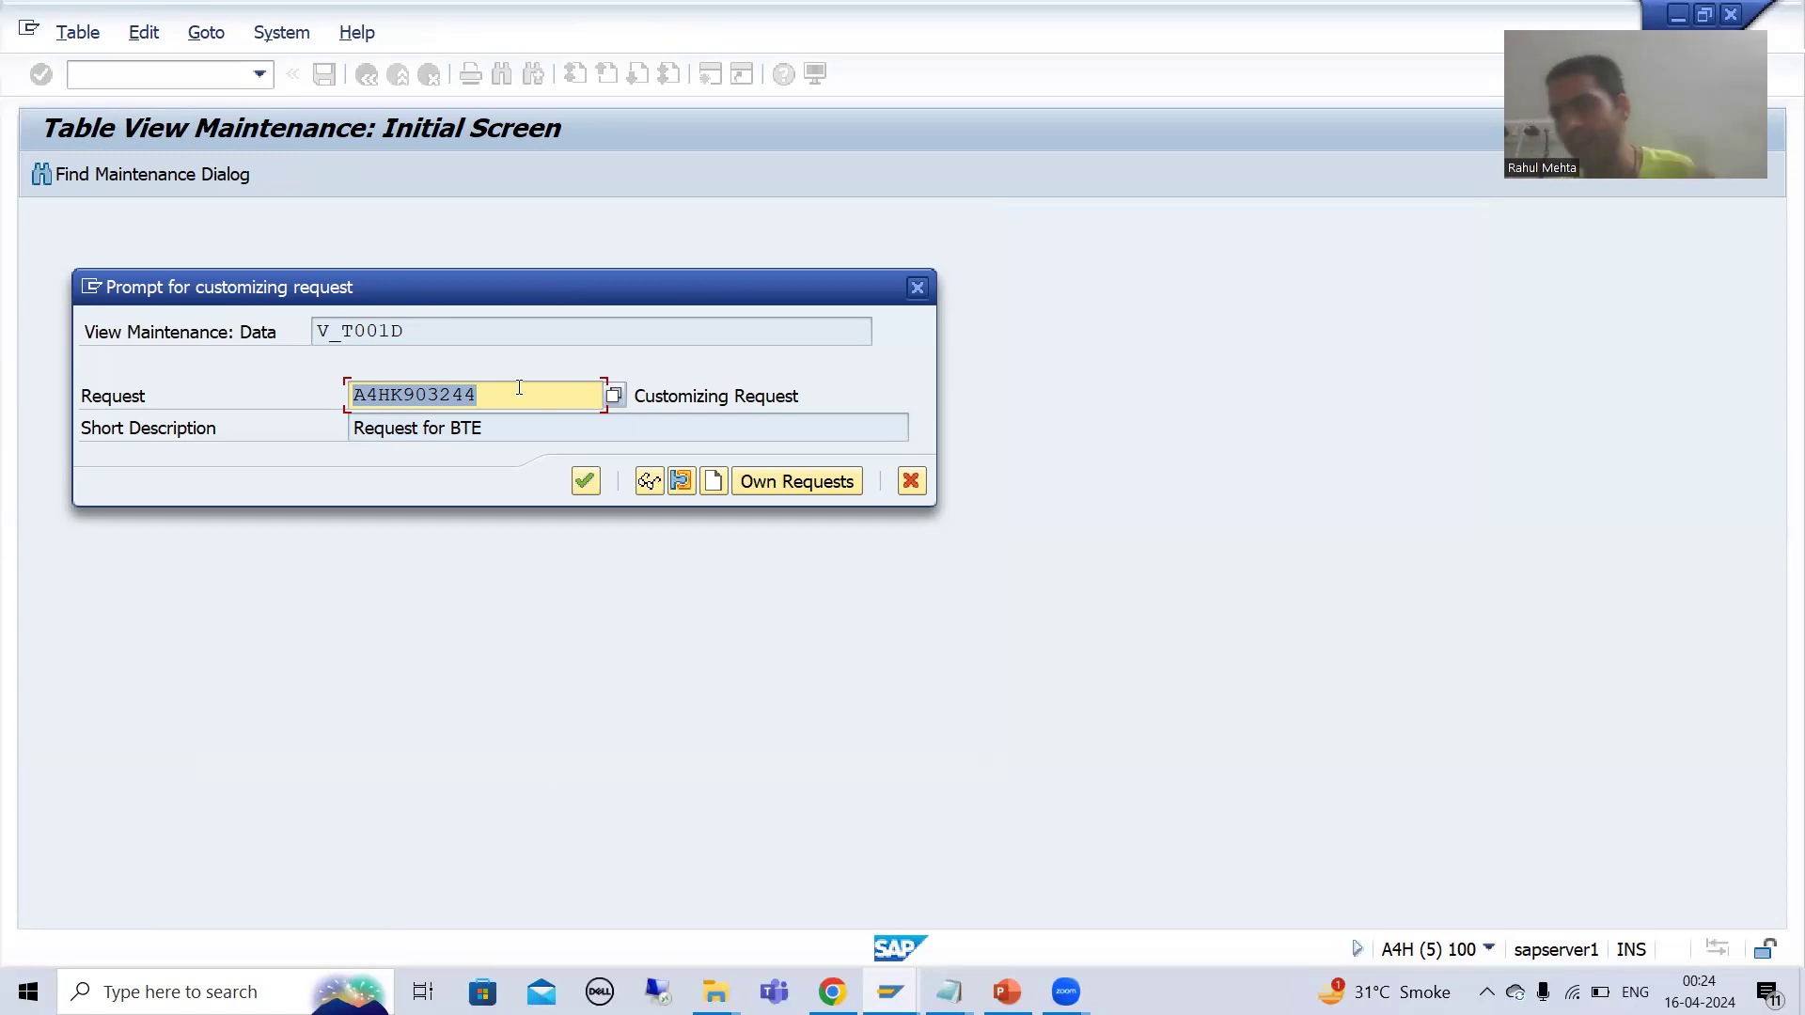
left_click(713, 483)
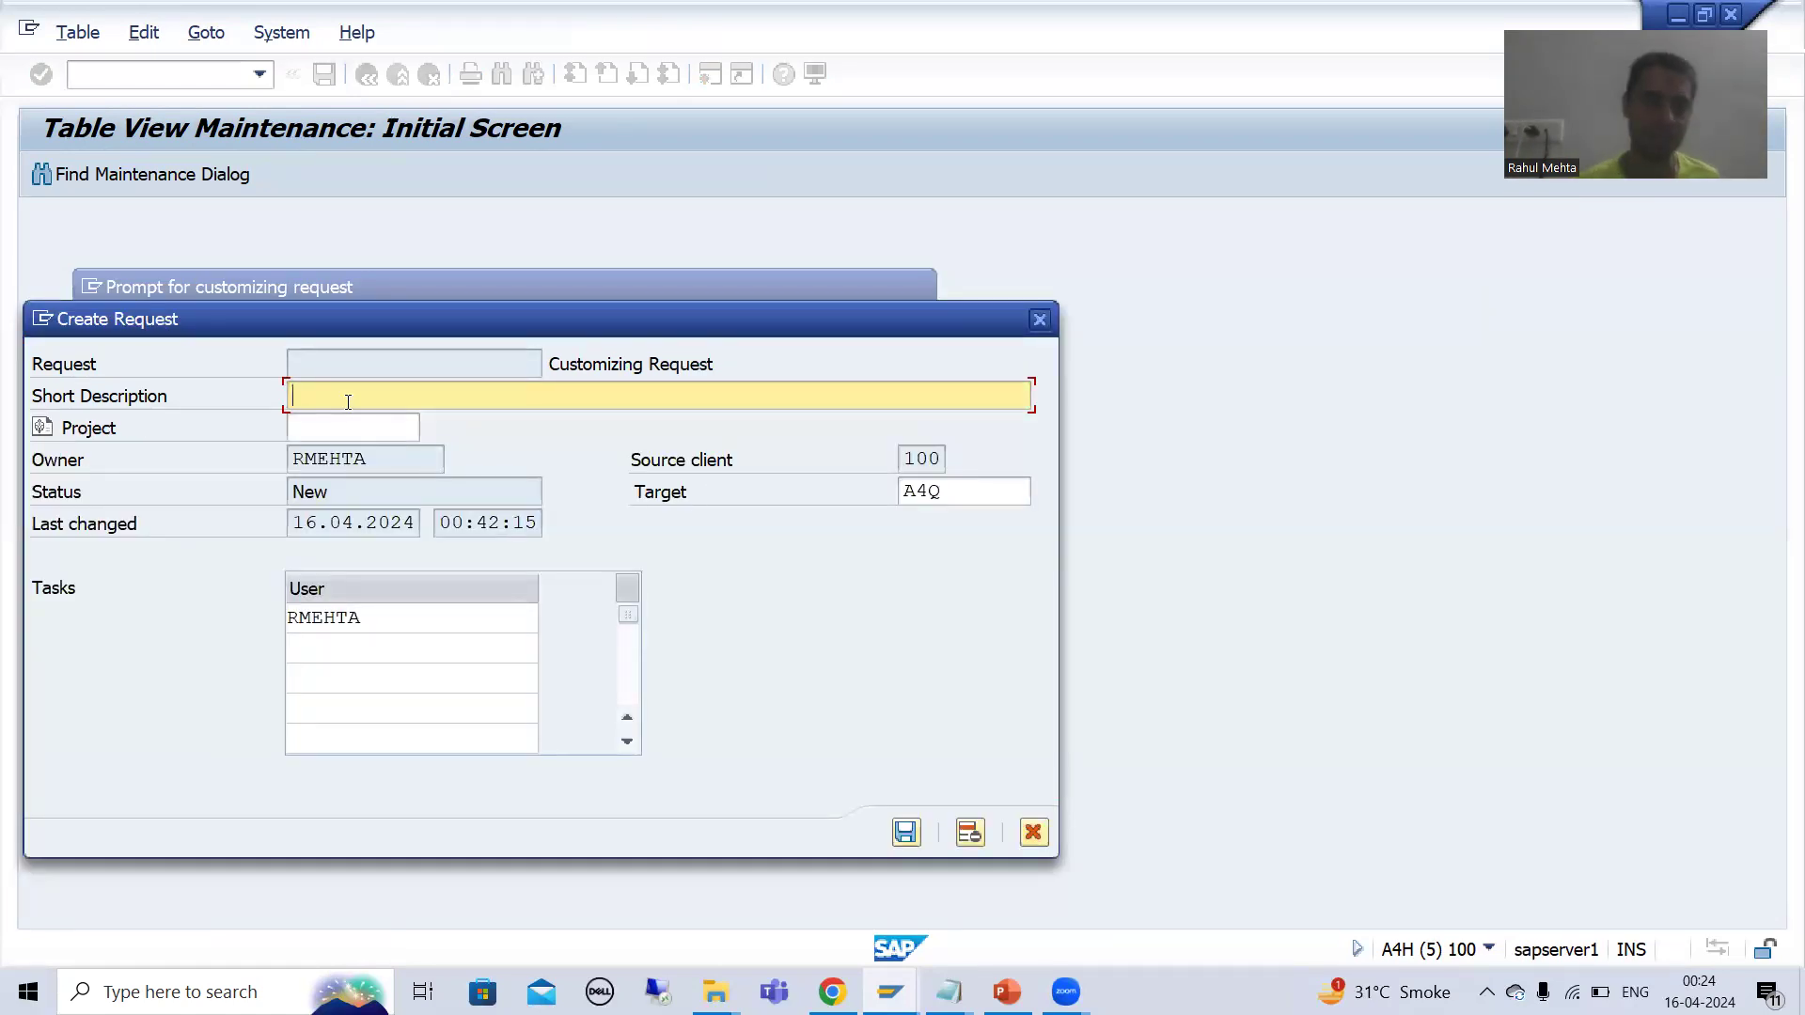
type("Validations Pratical")
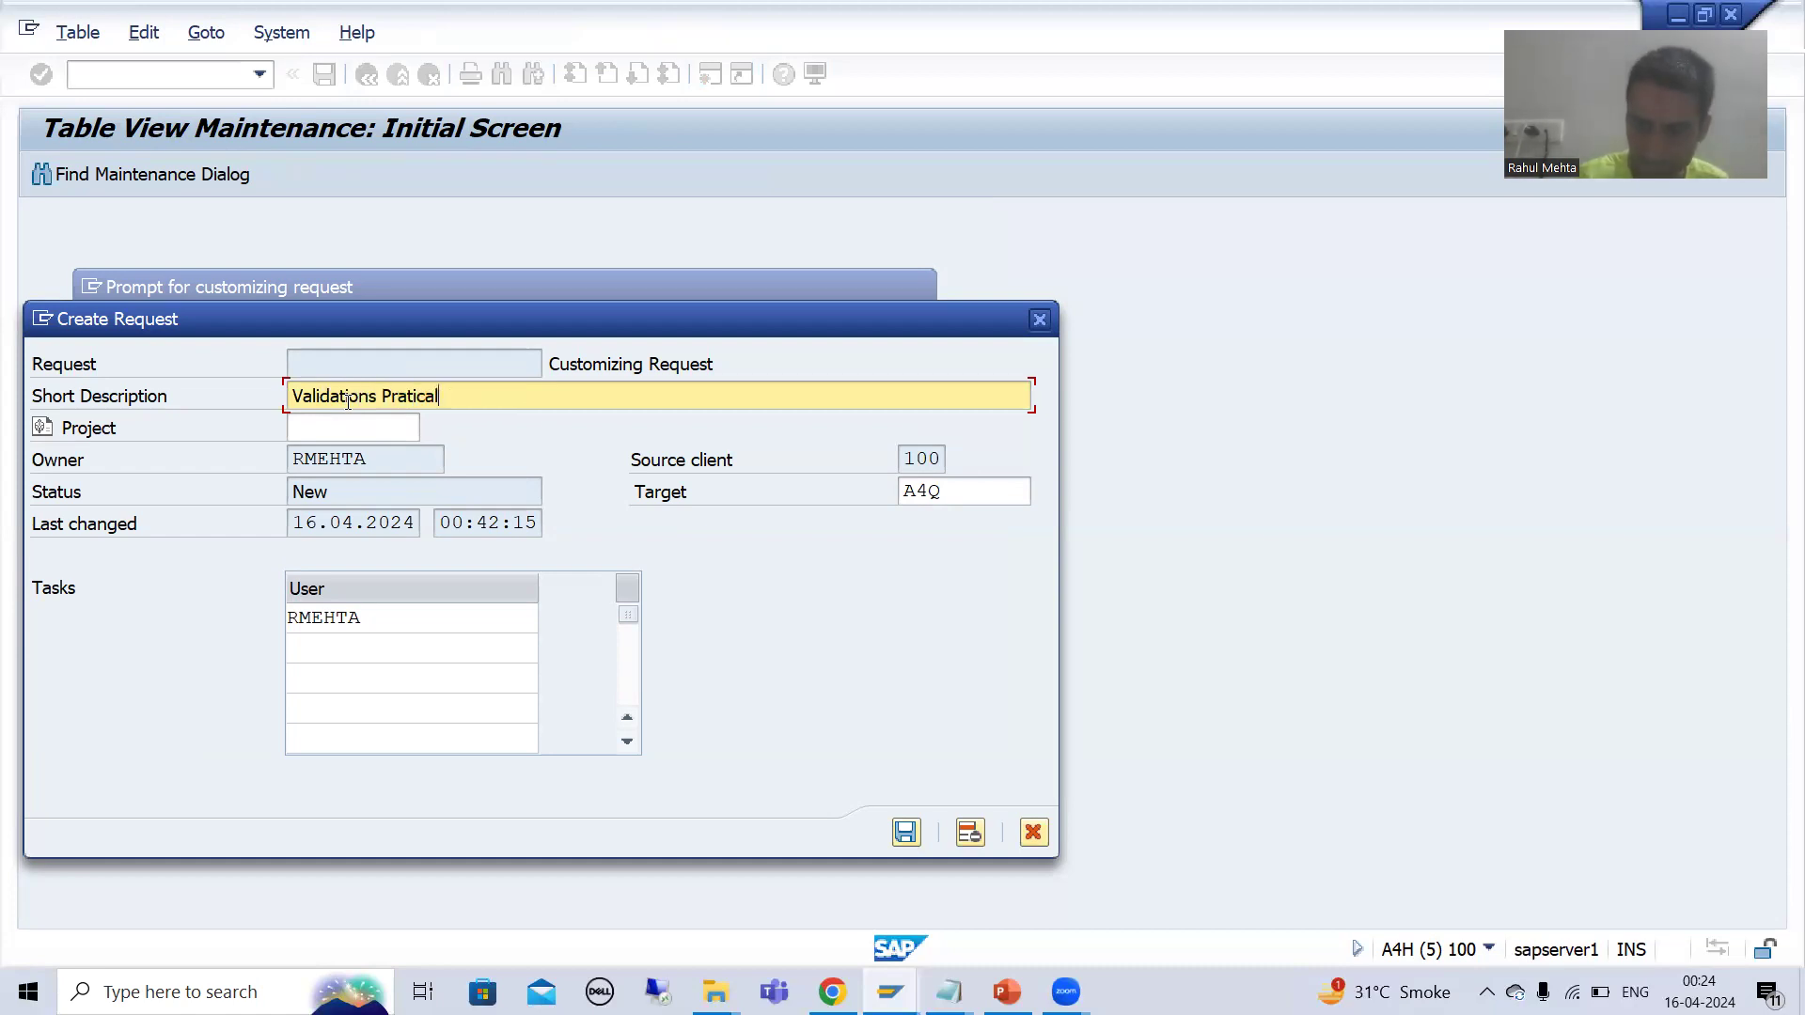
key("Return")
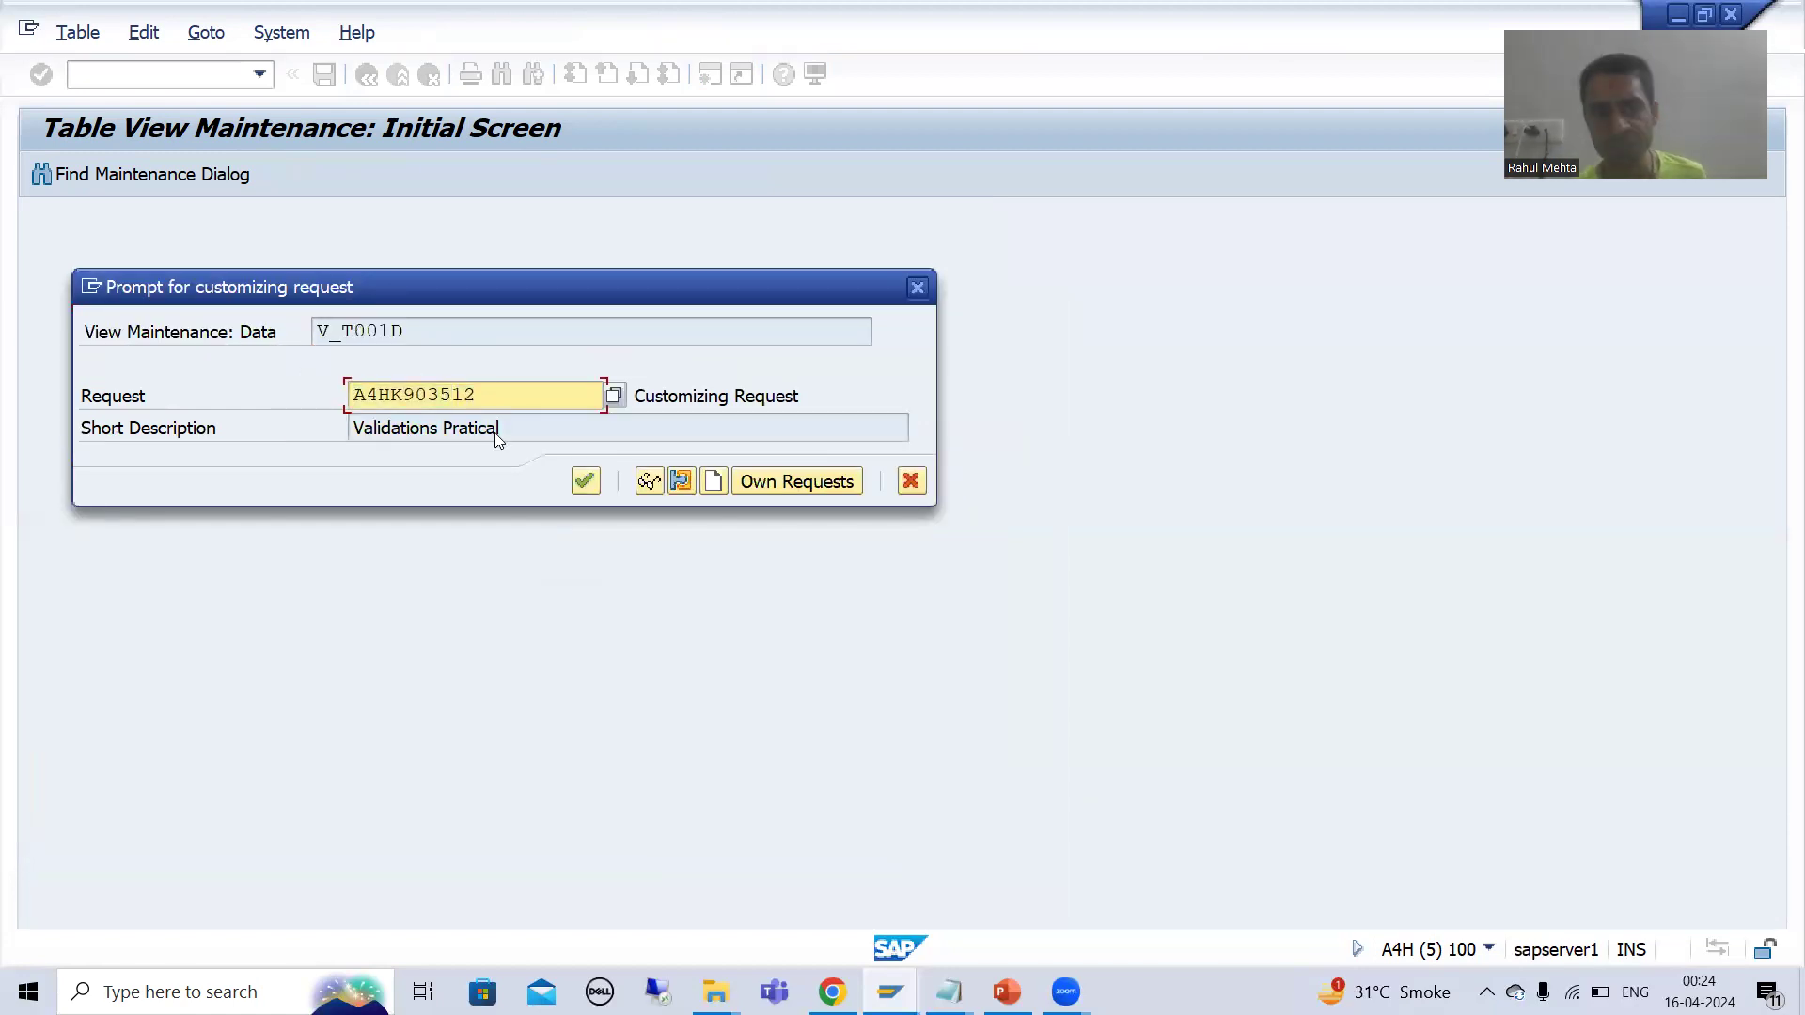
left_click(585, 483)
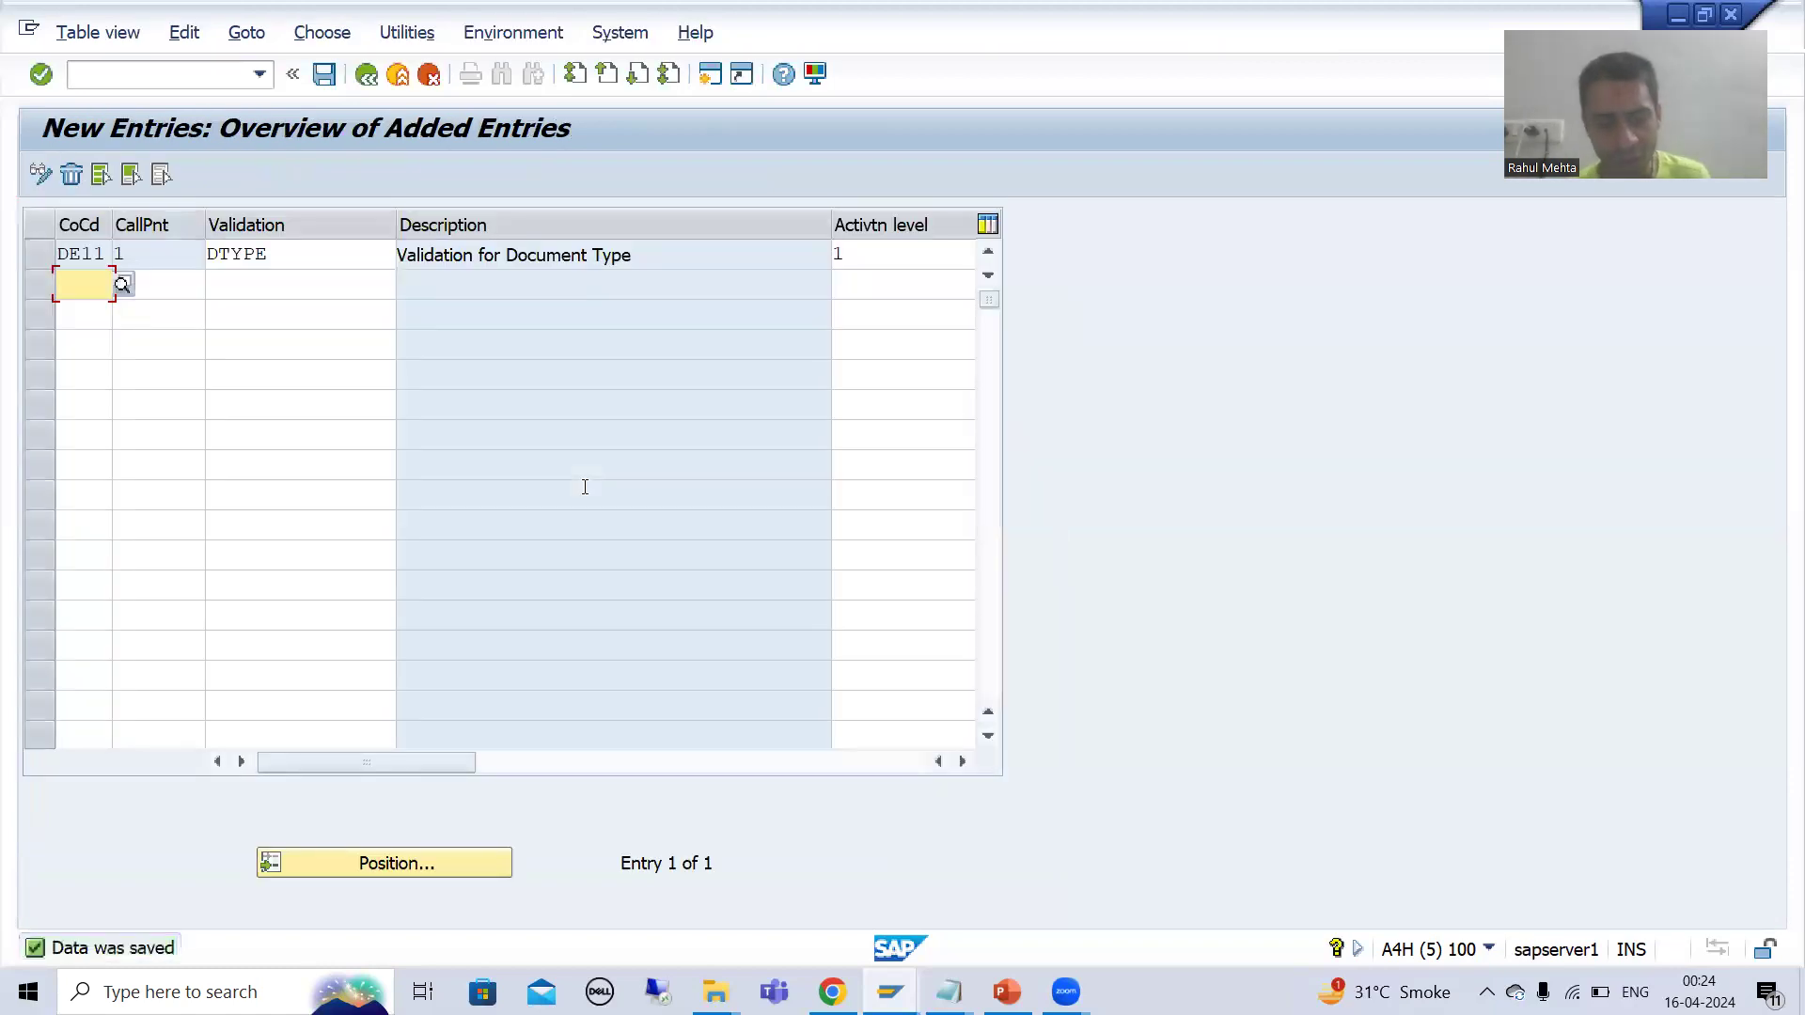
Return to the T001D selection and repeat the entry count for company code DE11
key("alt+Tab")
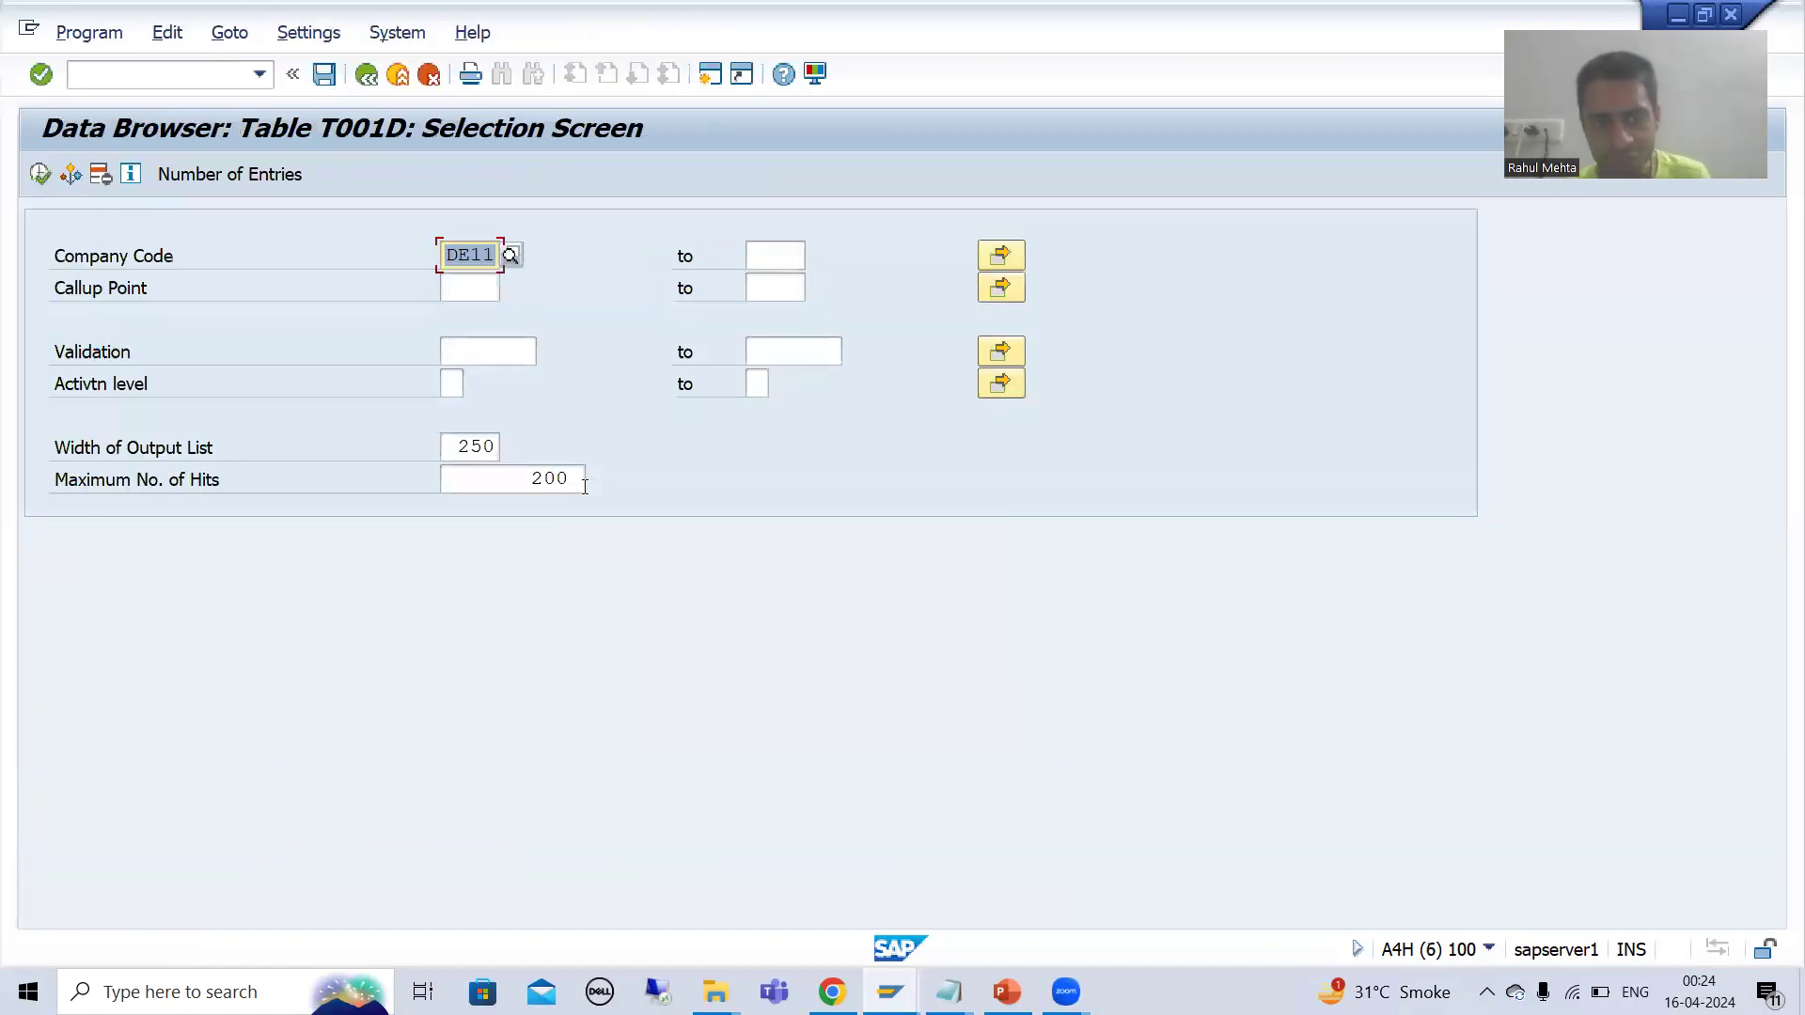
left_click(232, 178)
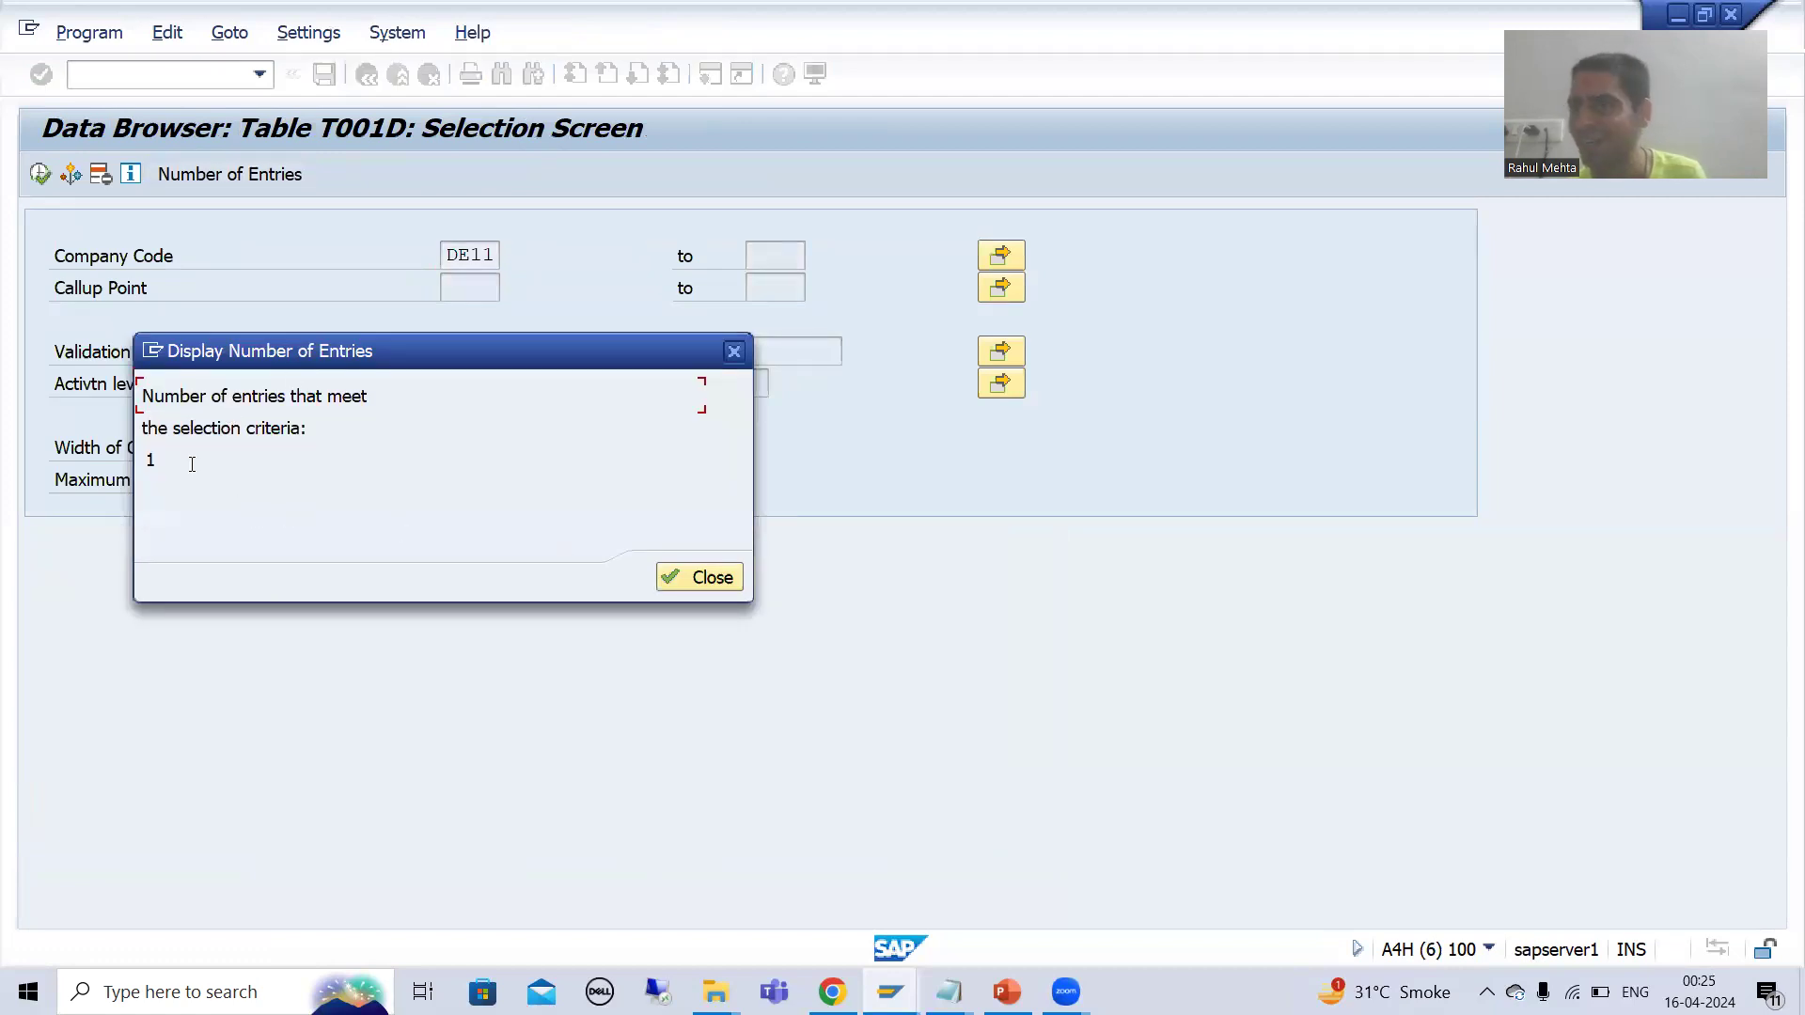
left_click(699, 578)
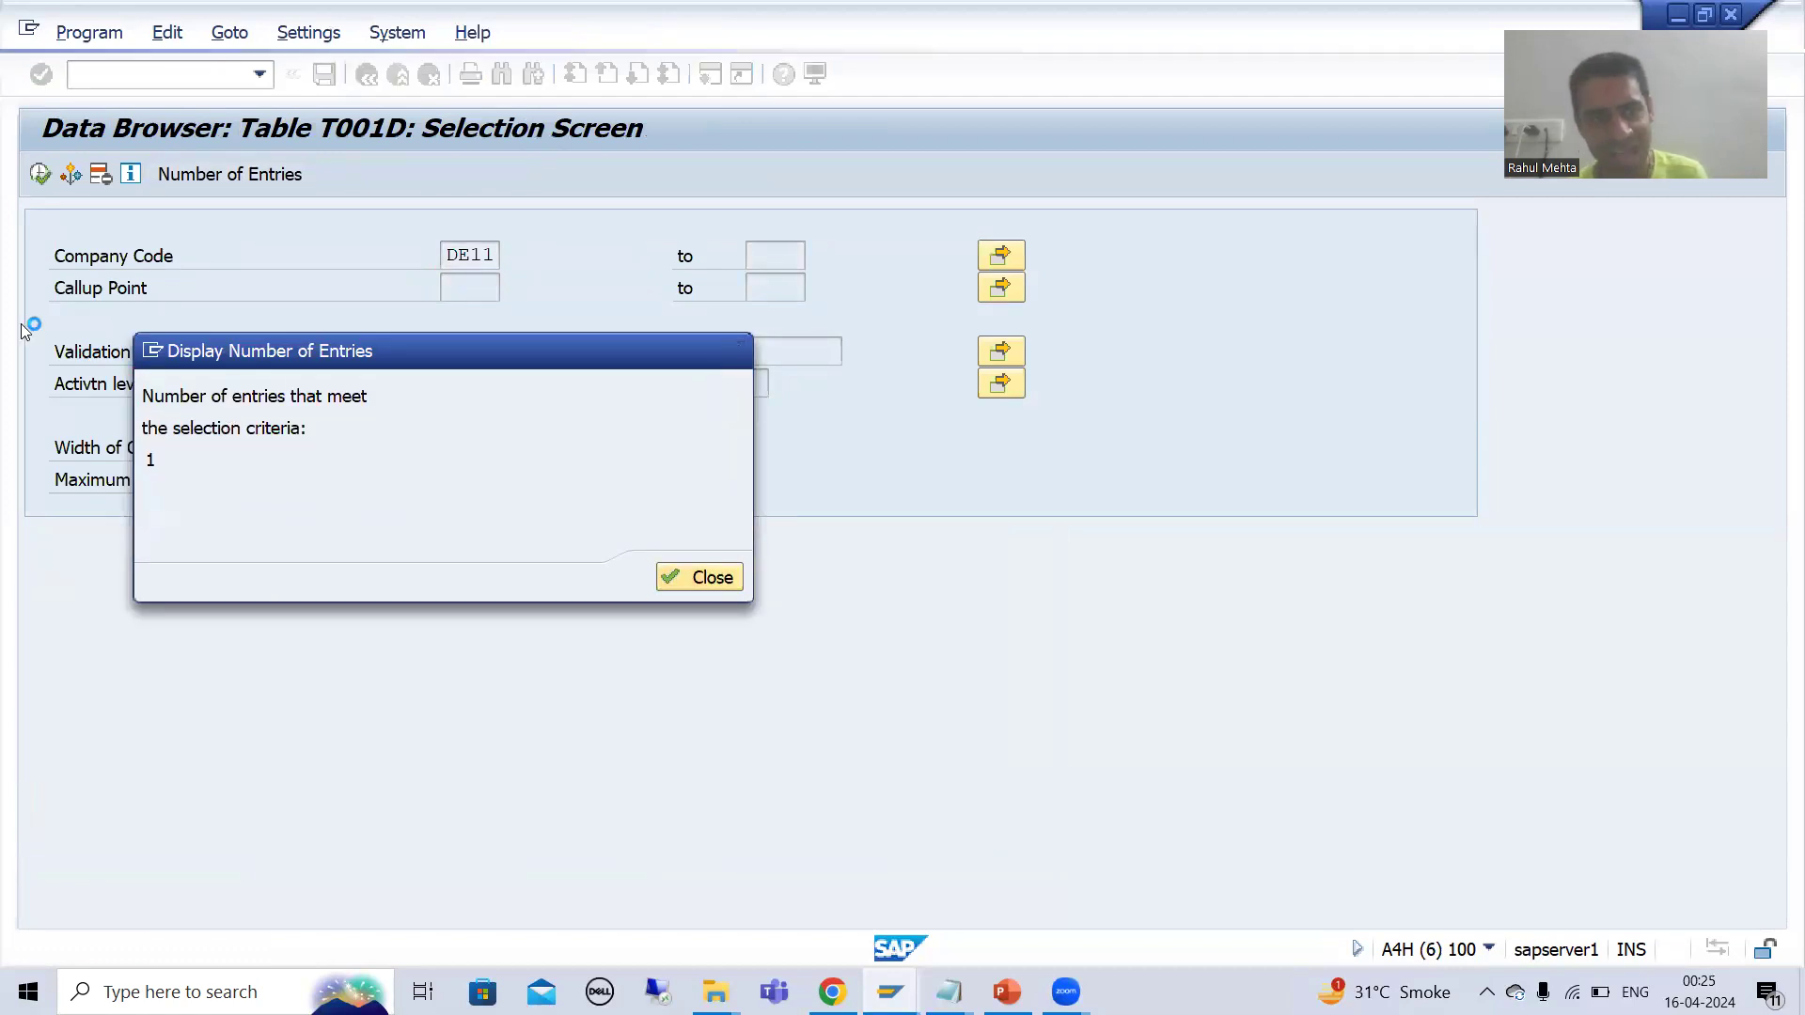
List the T001D record for DE11 and compare its columns with the saved validation entry in the other session
left_click(39, 175)
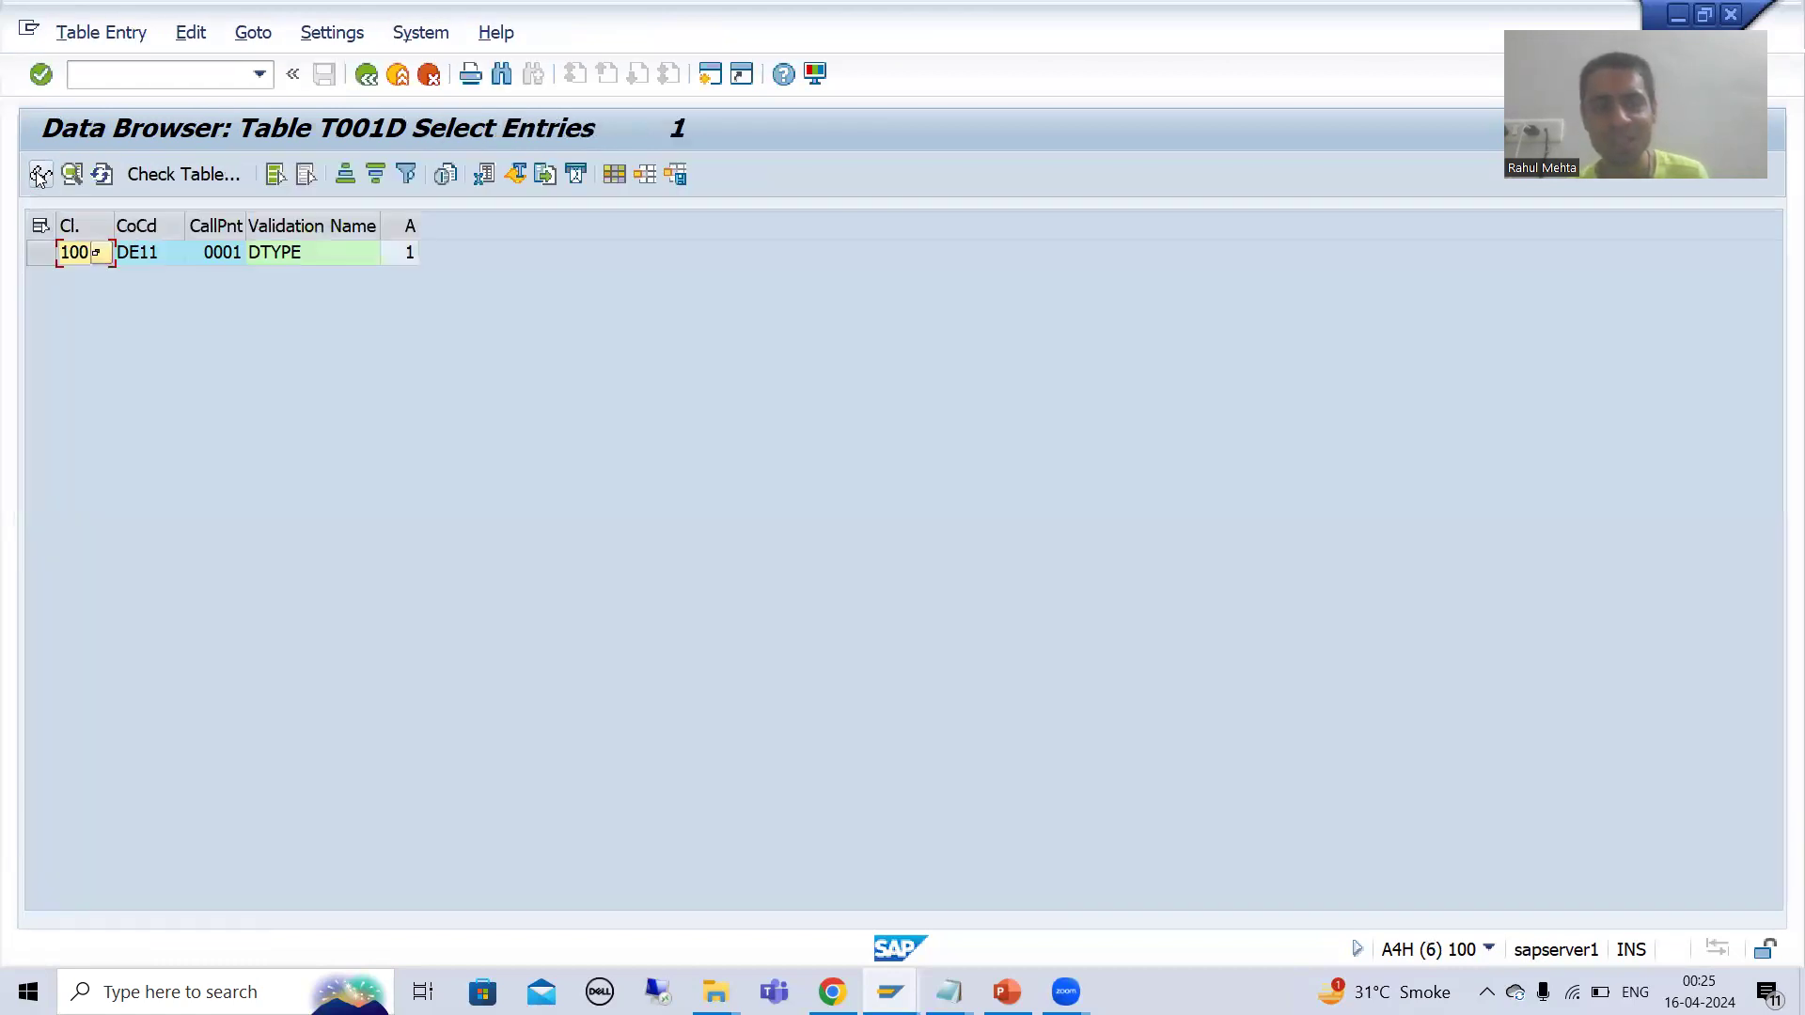
left_click(40, 254)
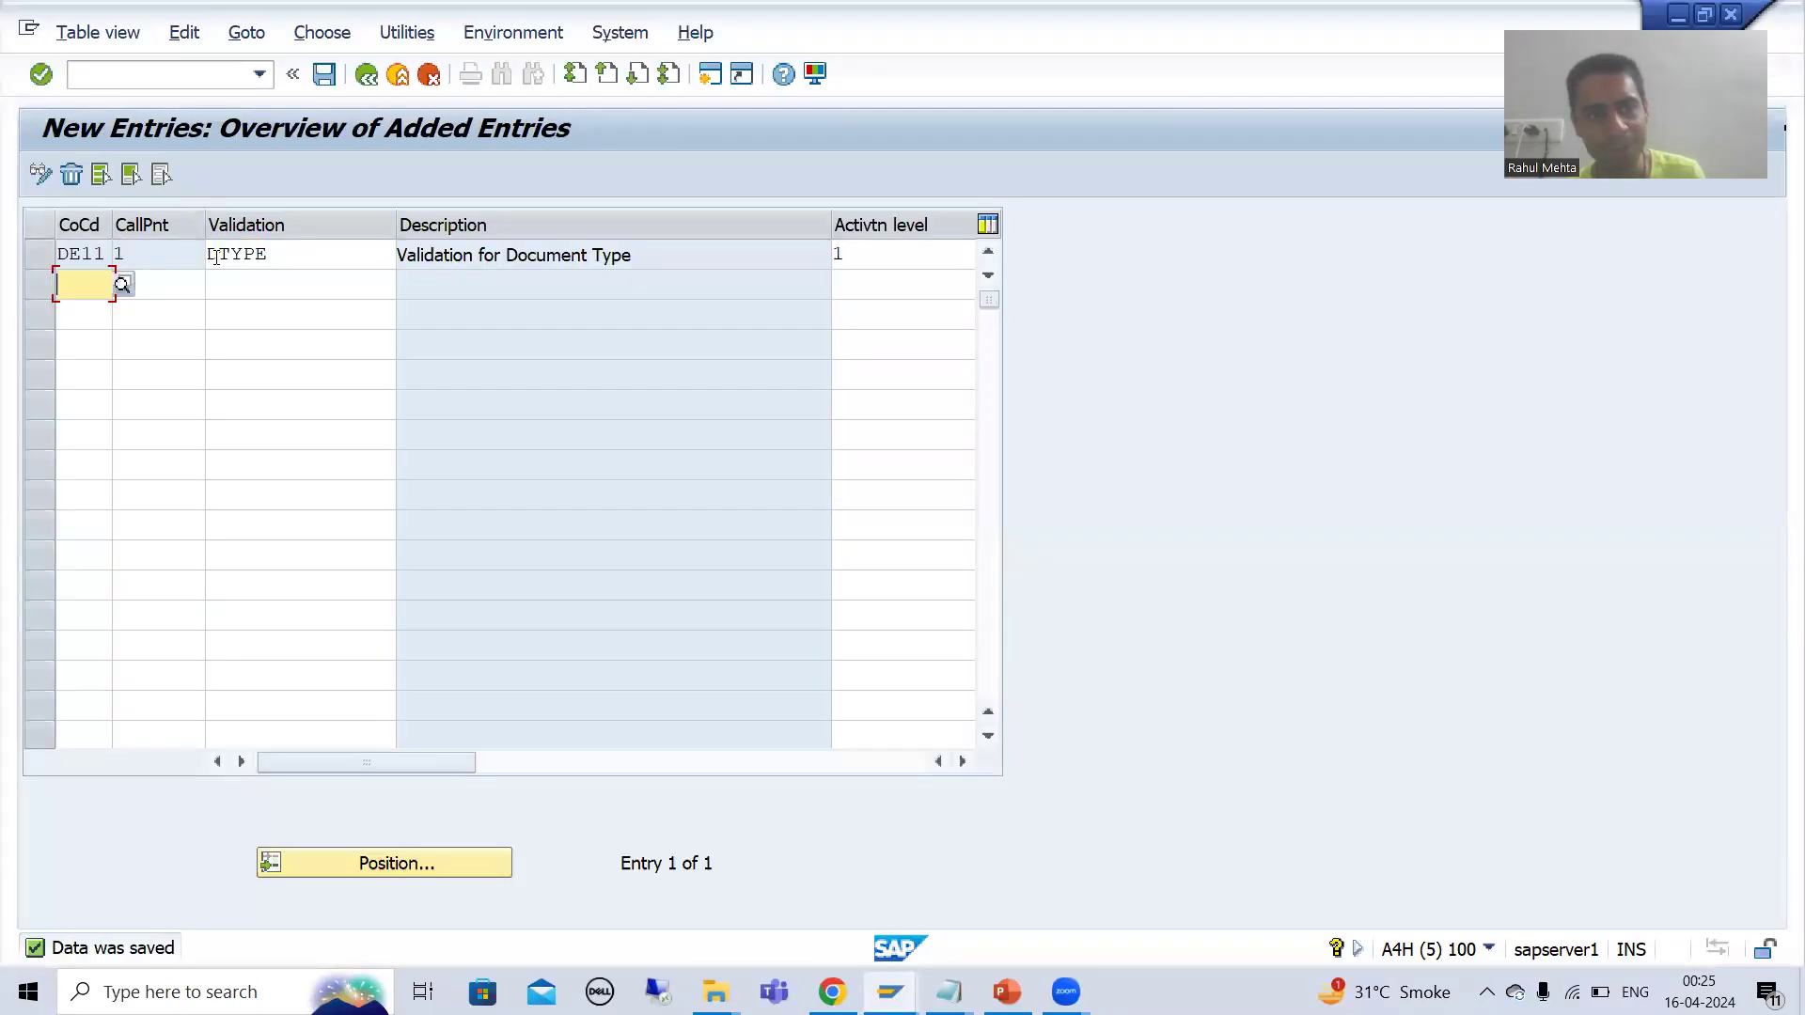
left_click(336, 255)
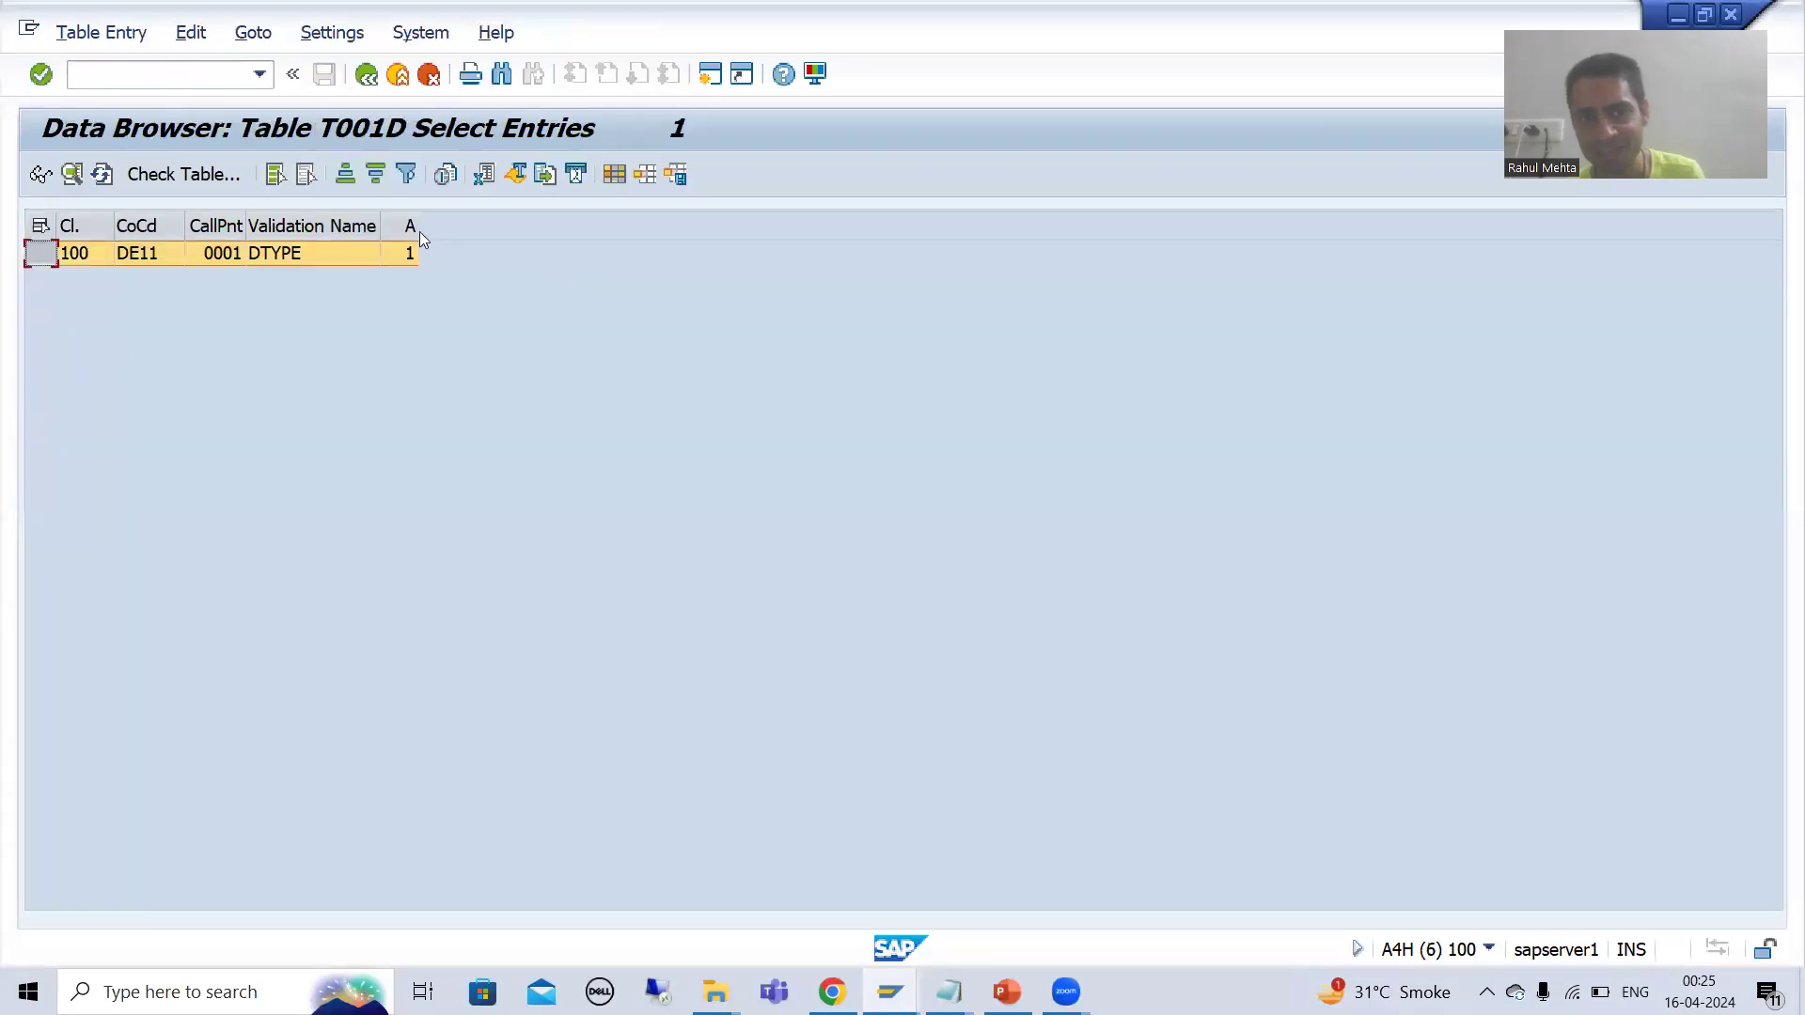
left_click_drag(419, 231, 485, 233)
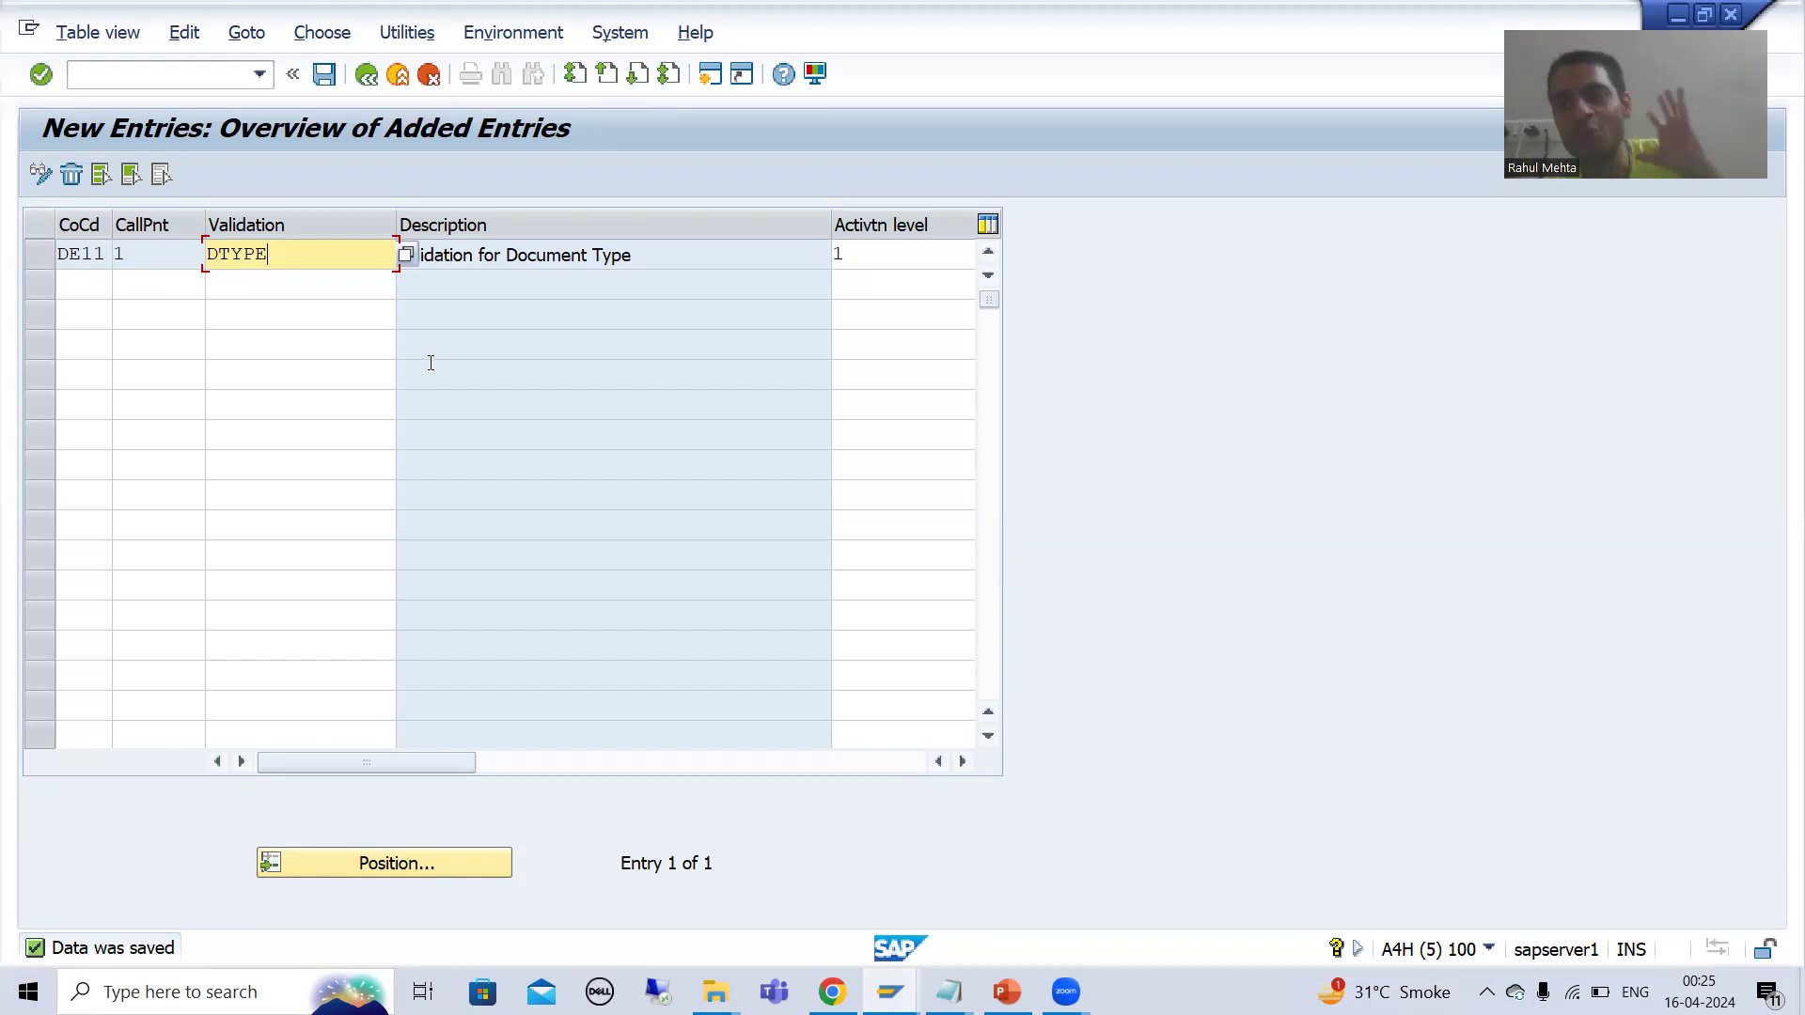
Review the DTYPE validation in its change session alongside the activation level of the DE11 entry
mouse_move(889, 992)
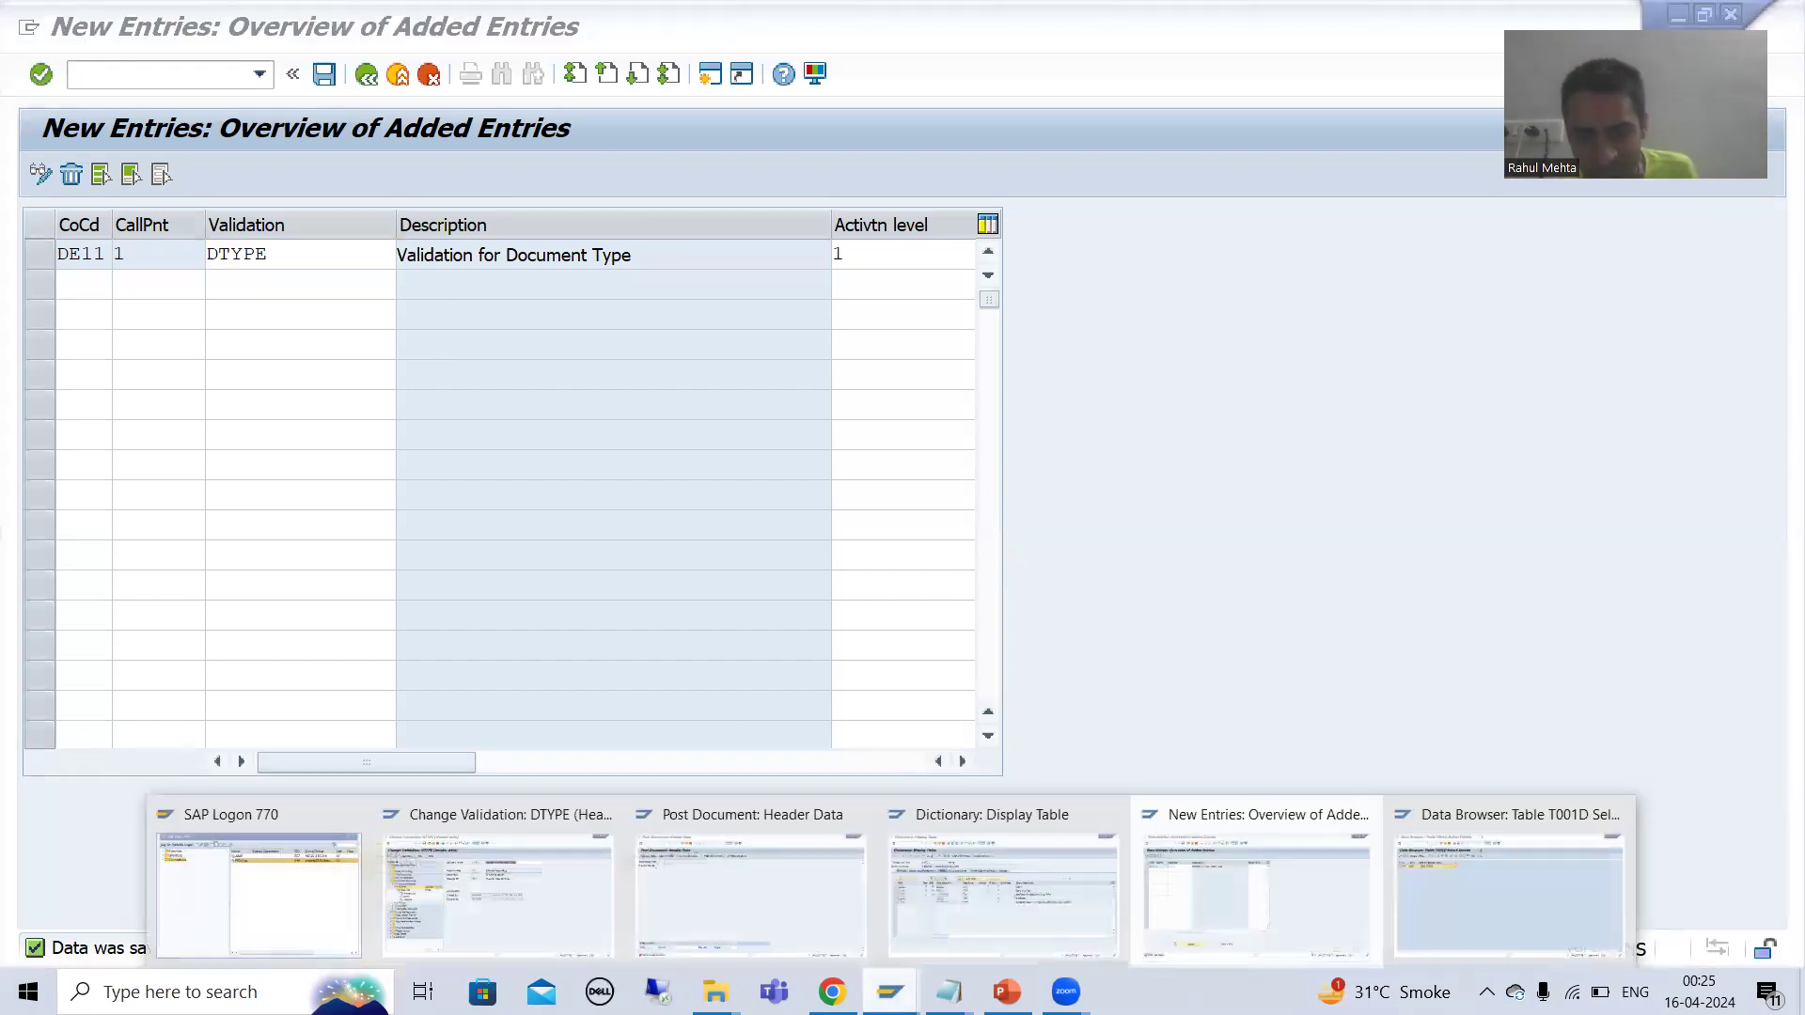
left_click(559, 917)
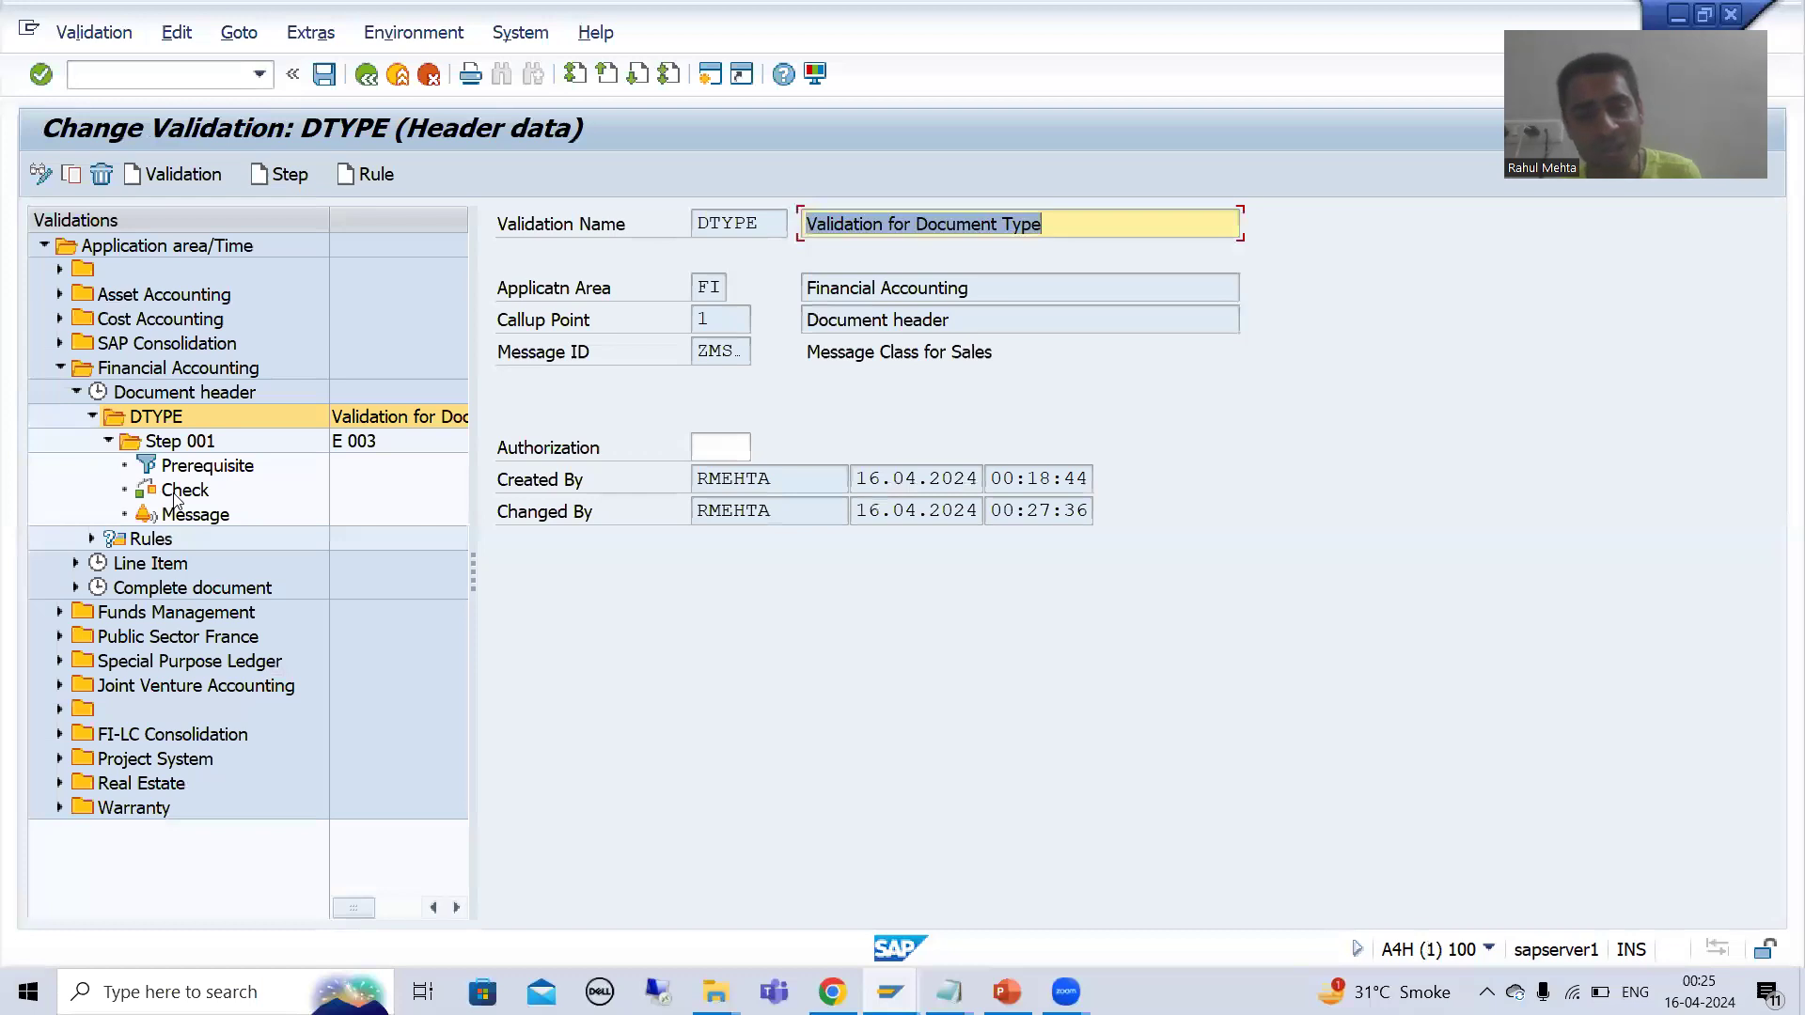
key("alt+Tab")
left_click(880, 252)
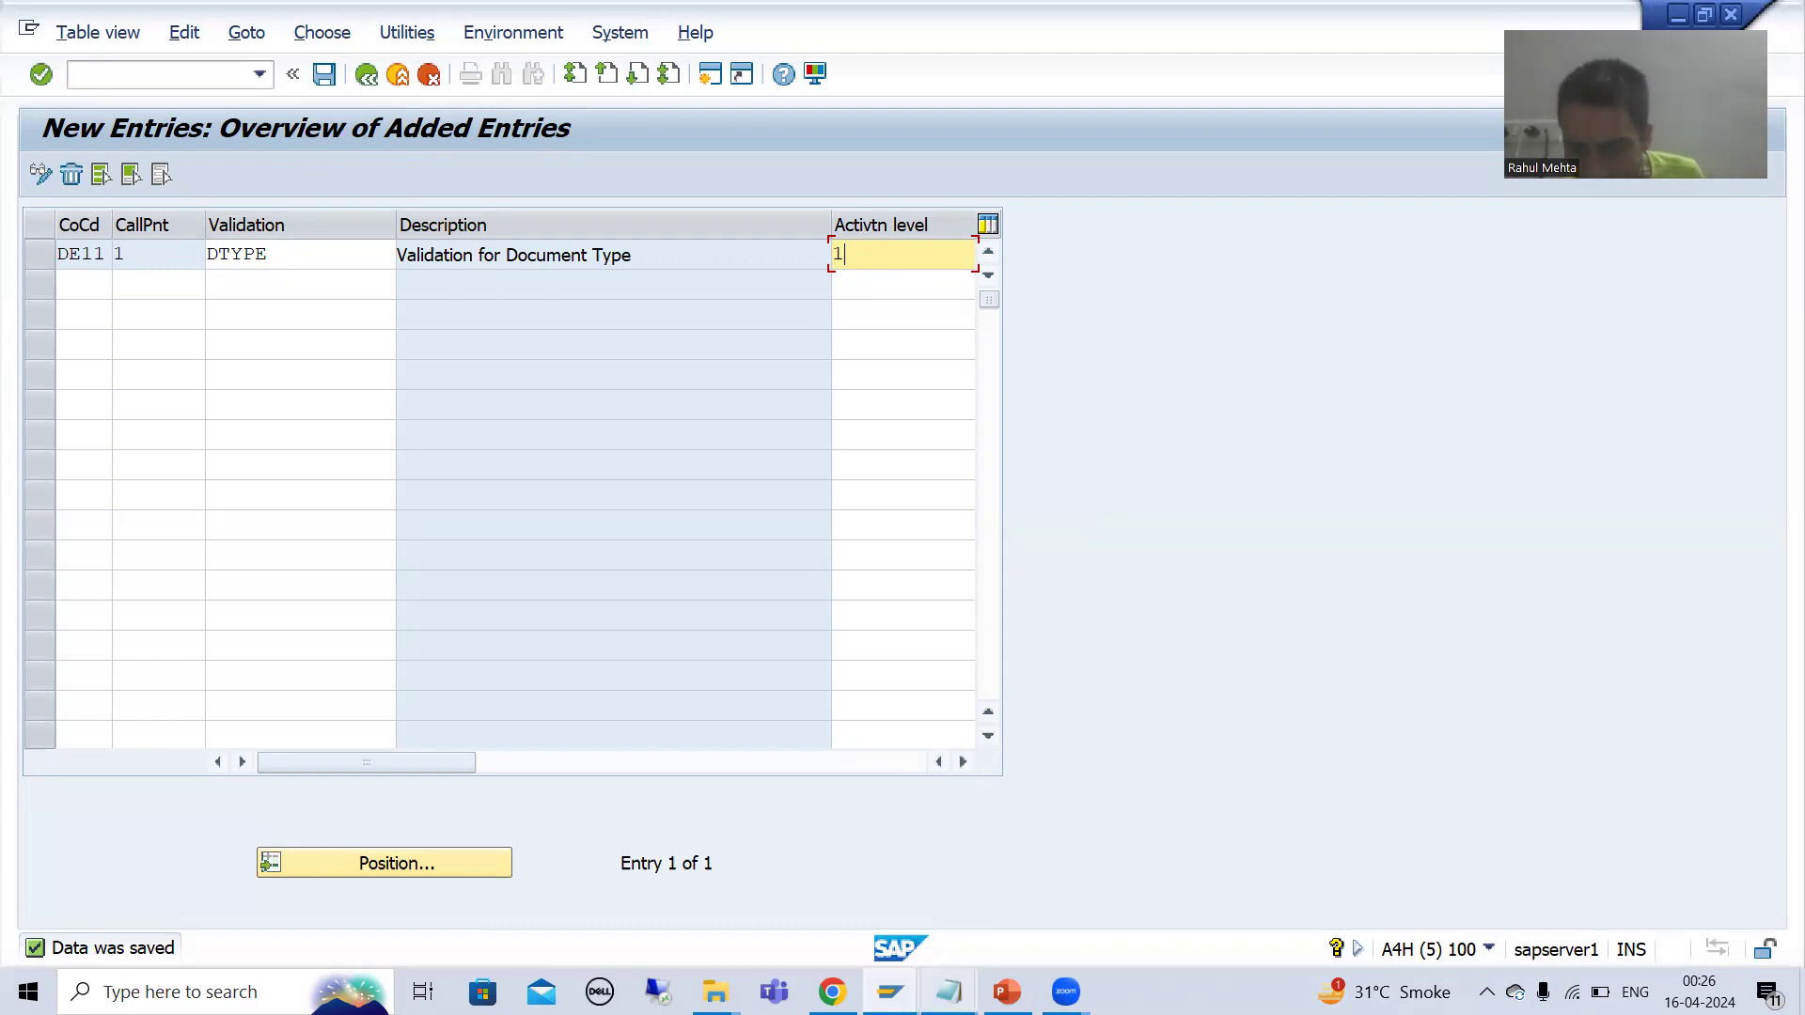
left_click(890, 992)
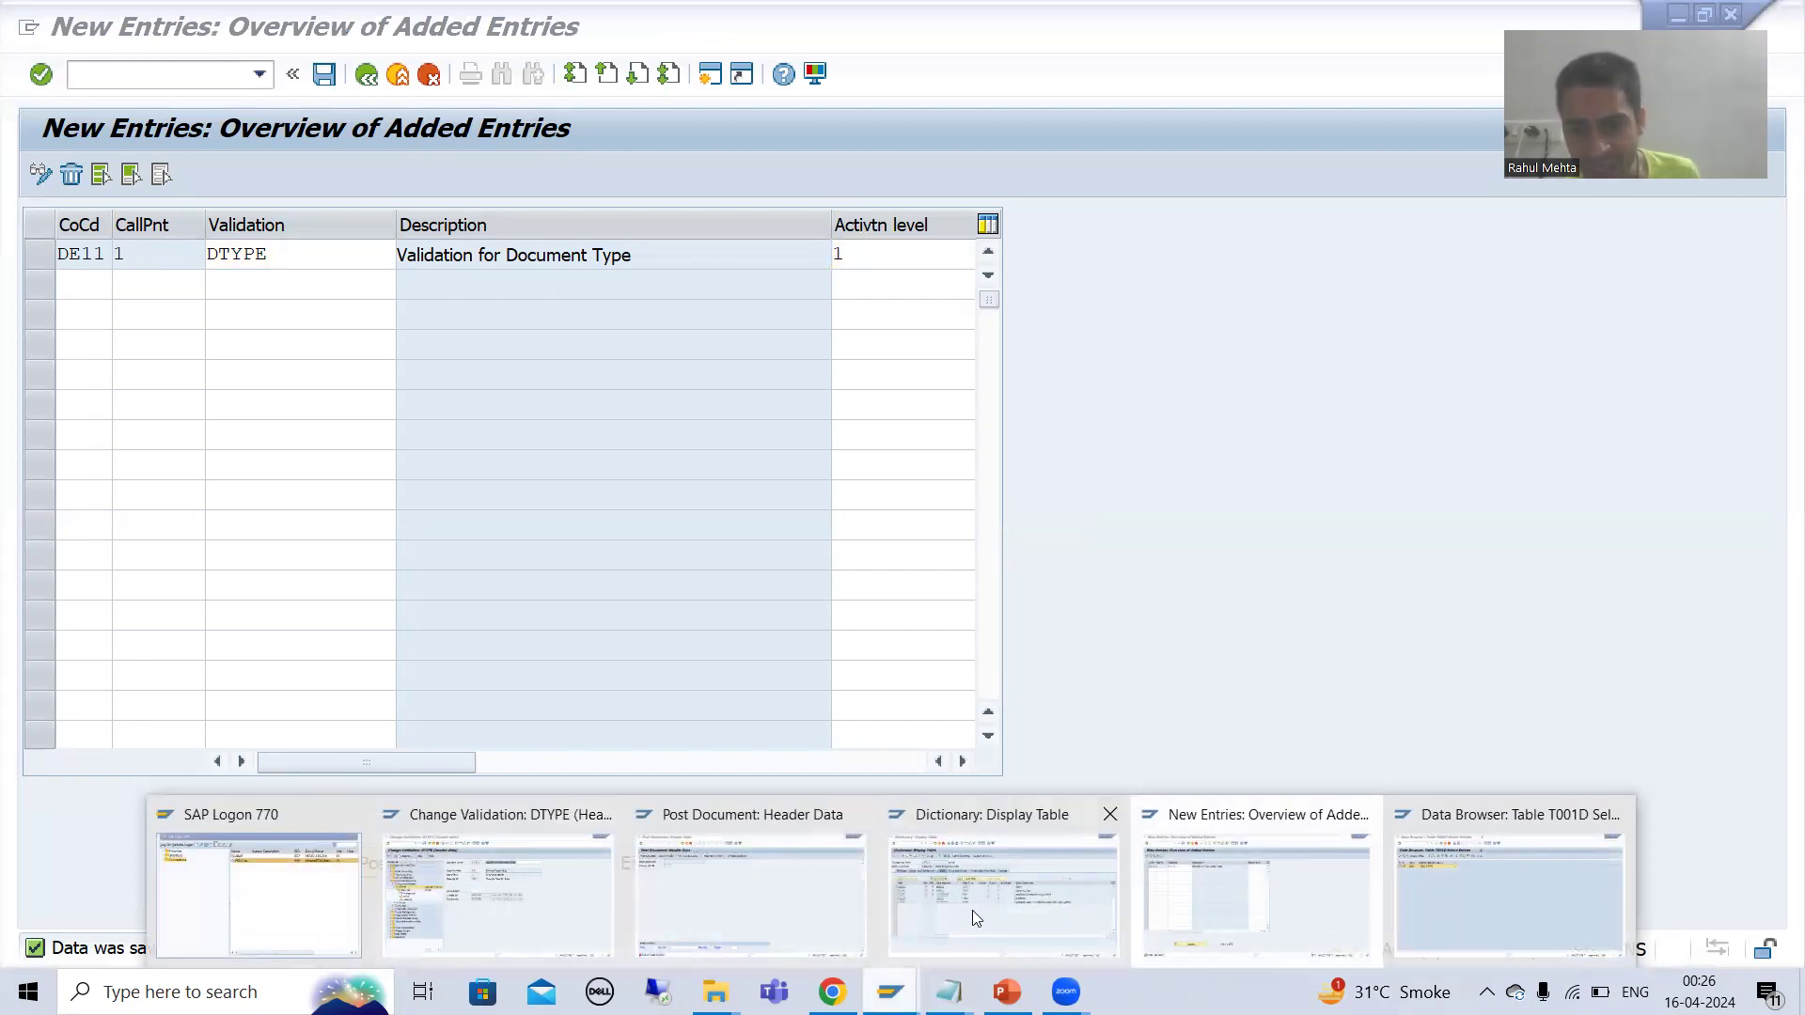
left_click(508, 888)
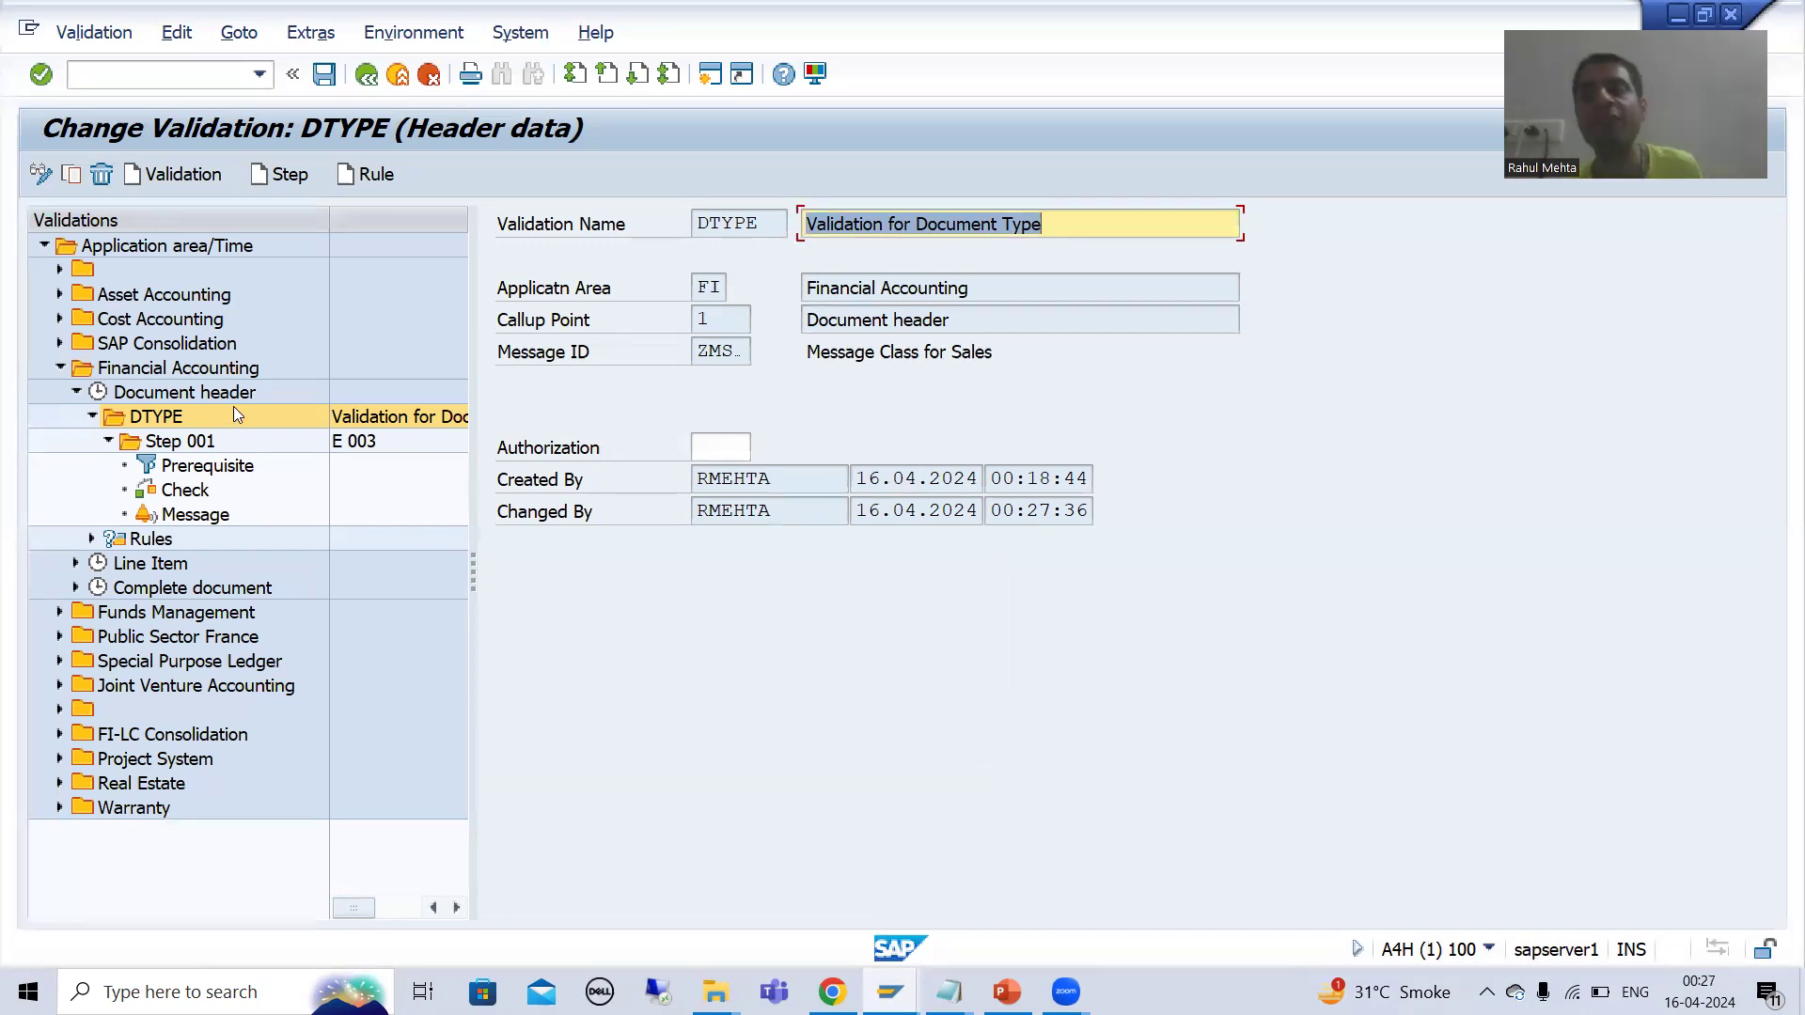
left_click(890, 992)
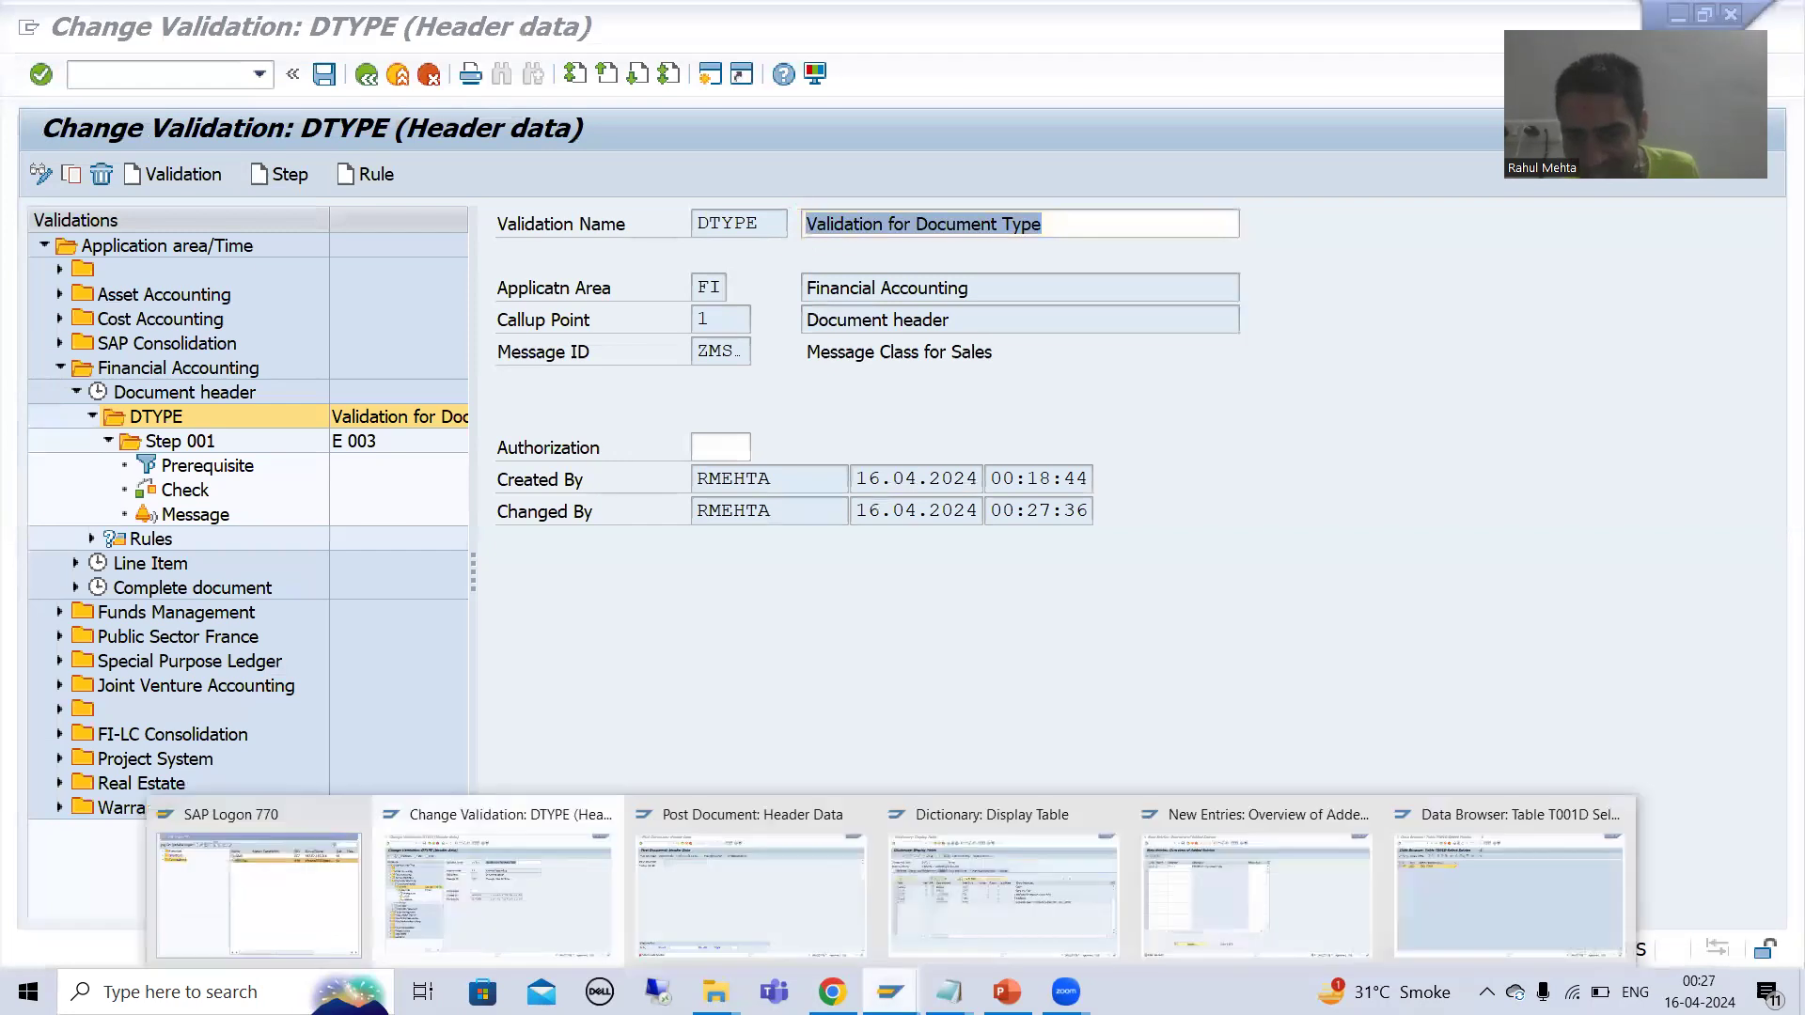
left_click(1250, 907)
left_click_drag(594, 767, 329, 771)
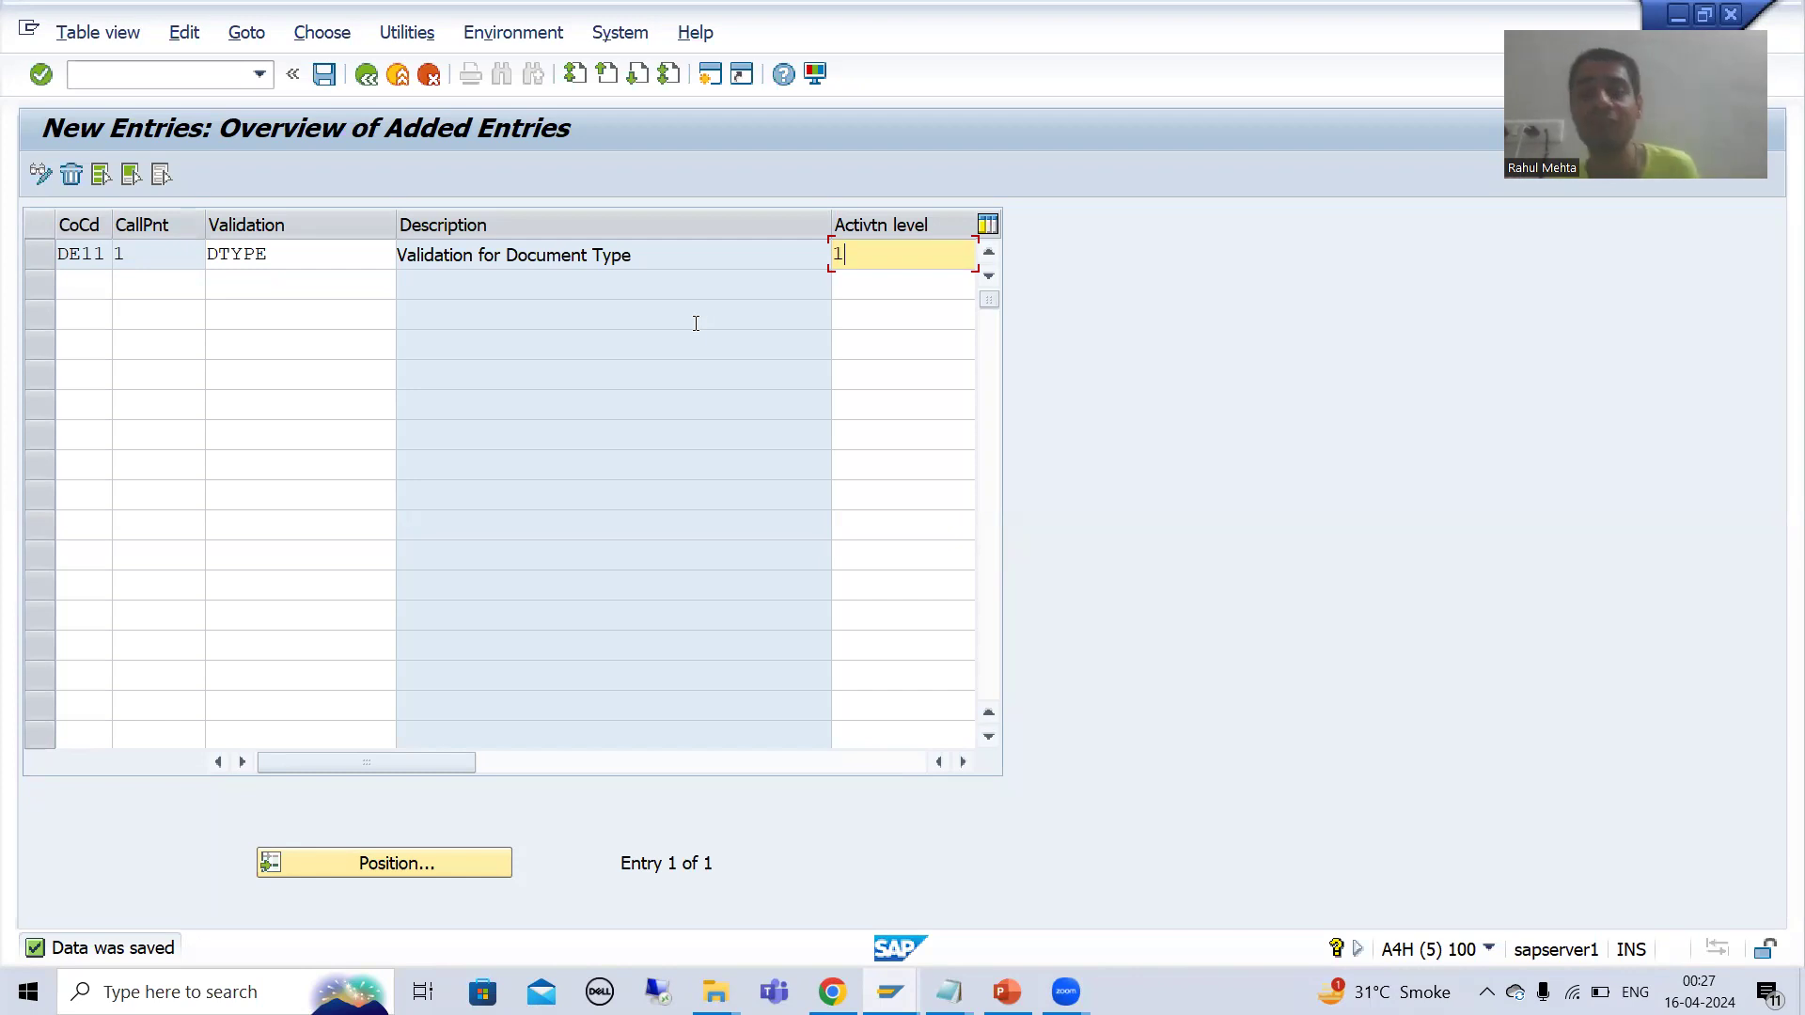
Open the DTYPE validation from the DE11 entry, examine its application area, callup point and message ID, and return to the overview
left_click(250, 257)
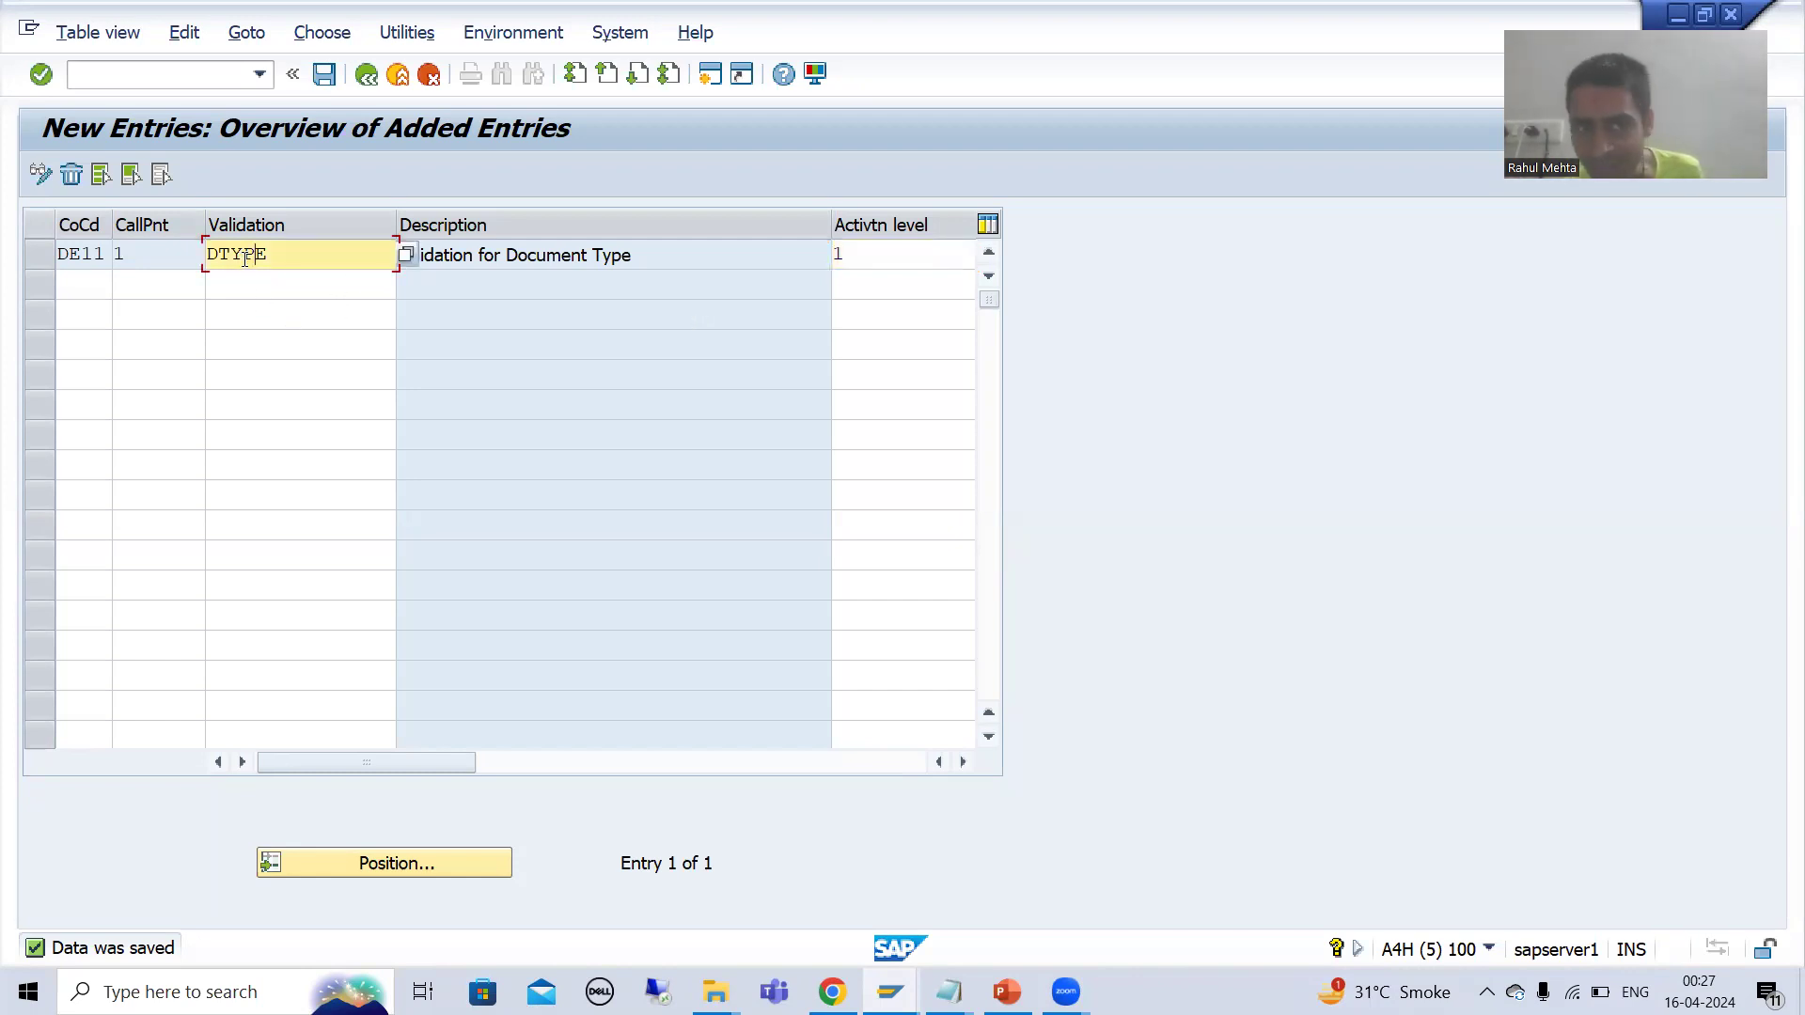
double_click(244, 257)
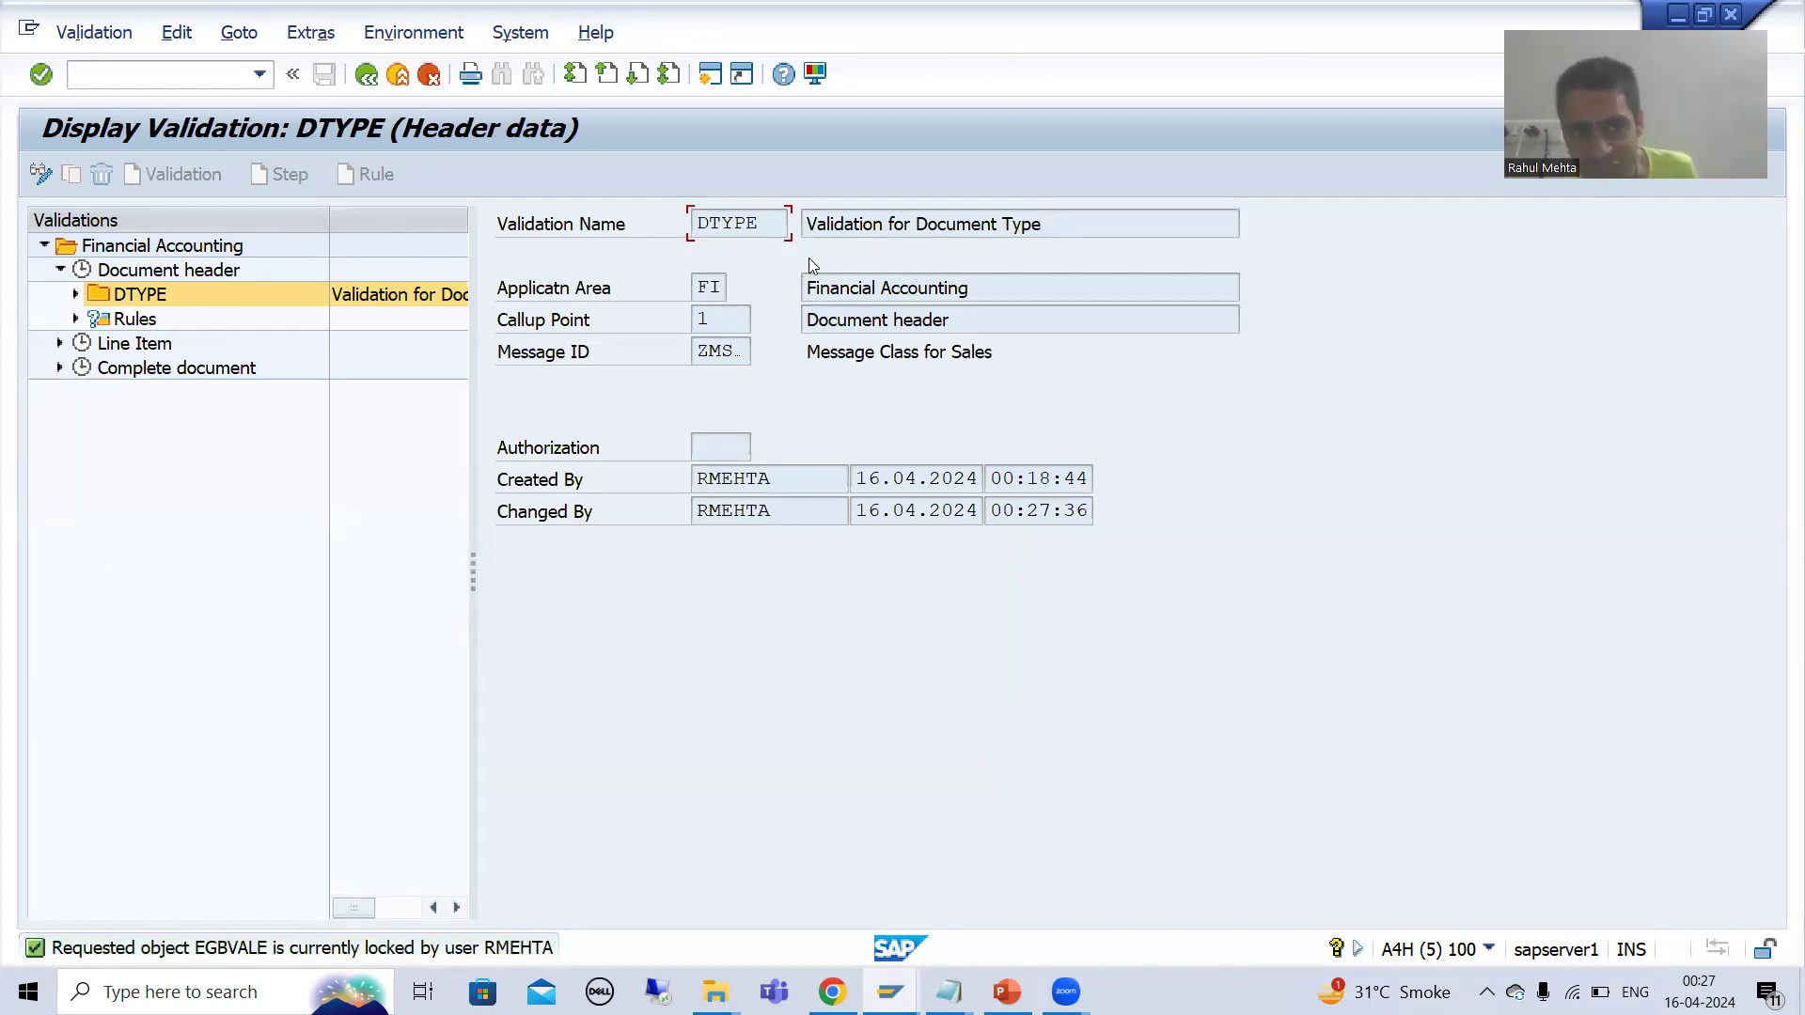
left_click(714, 288)
left_click(714, 320)
left_click(726, 362)
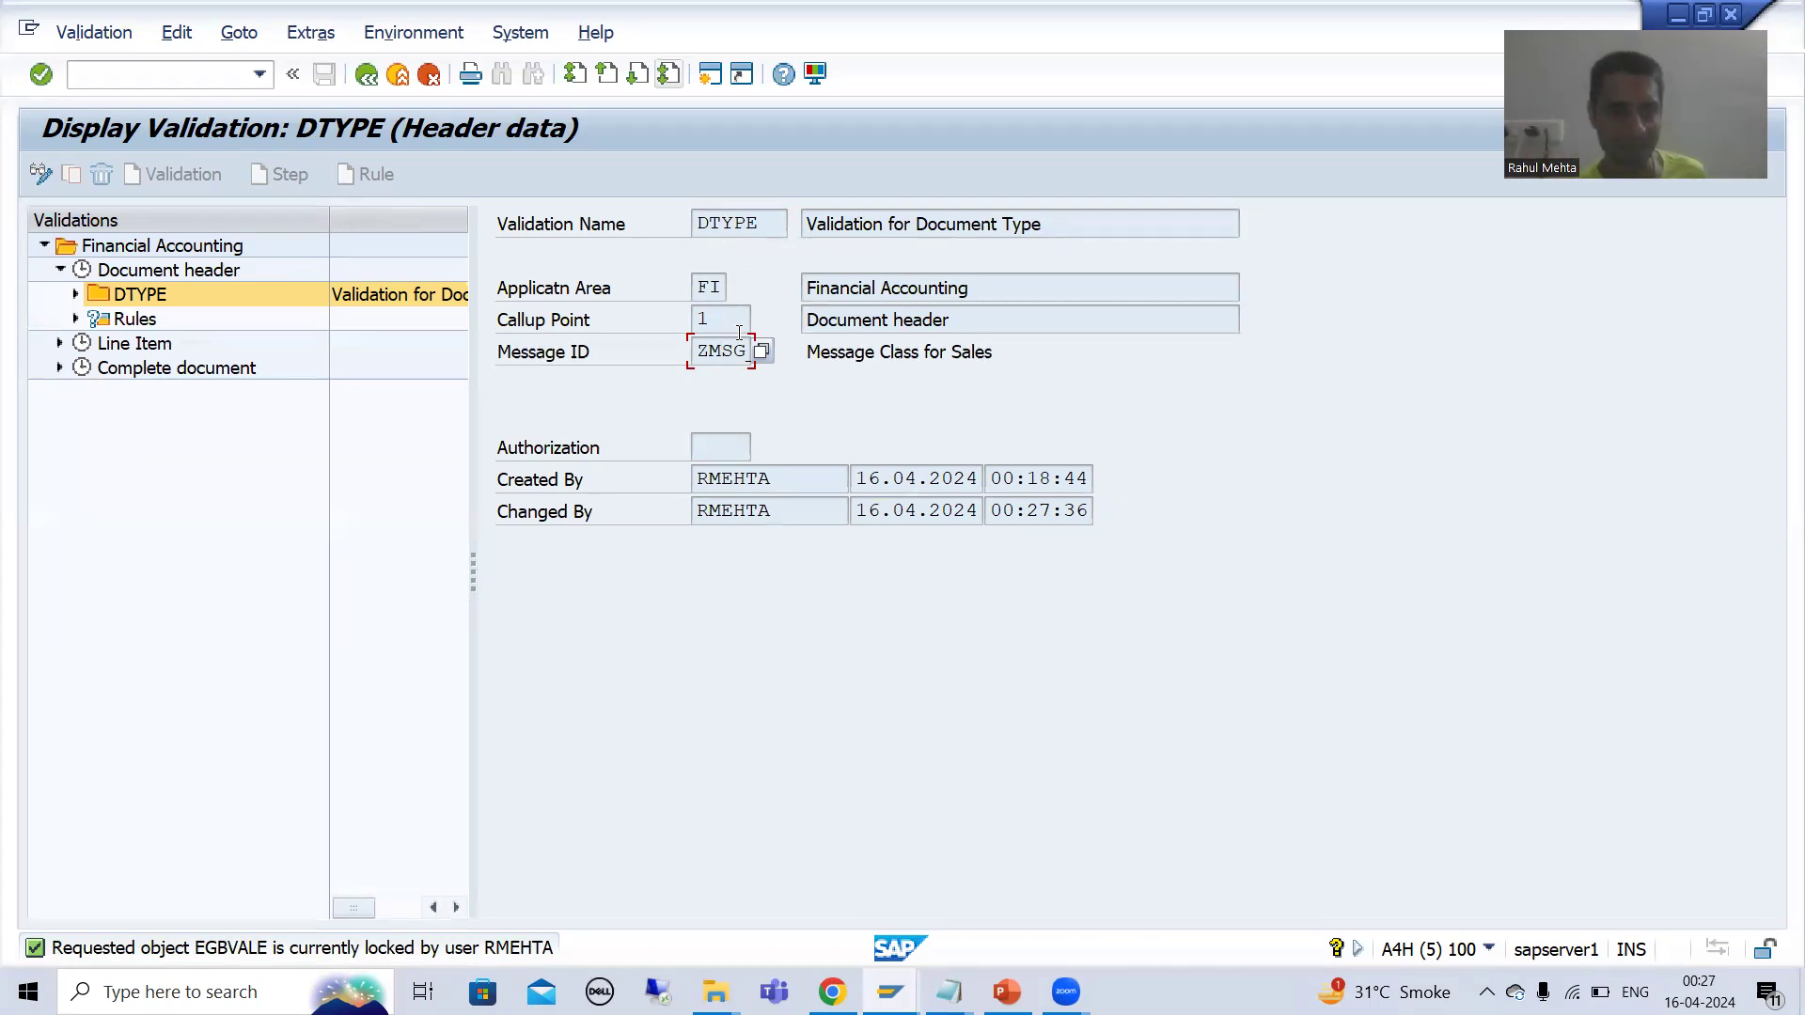
key("F3")
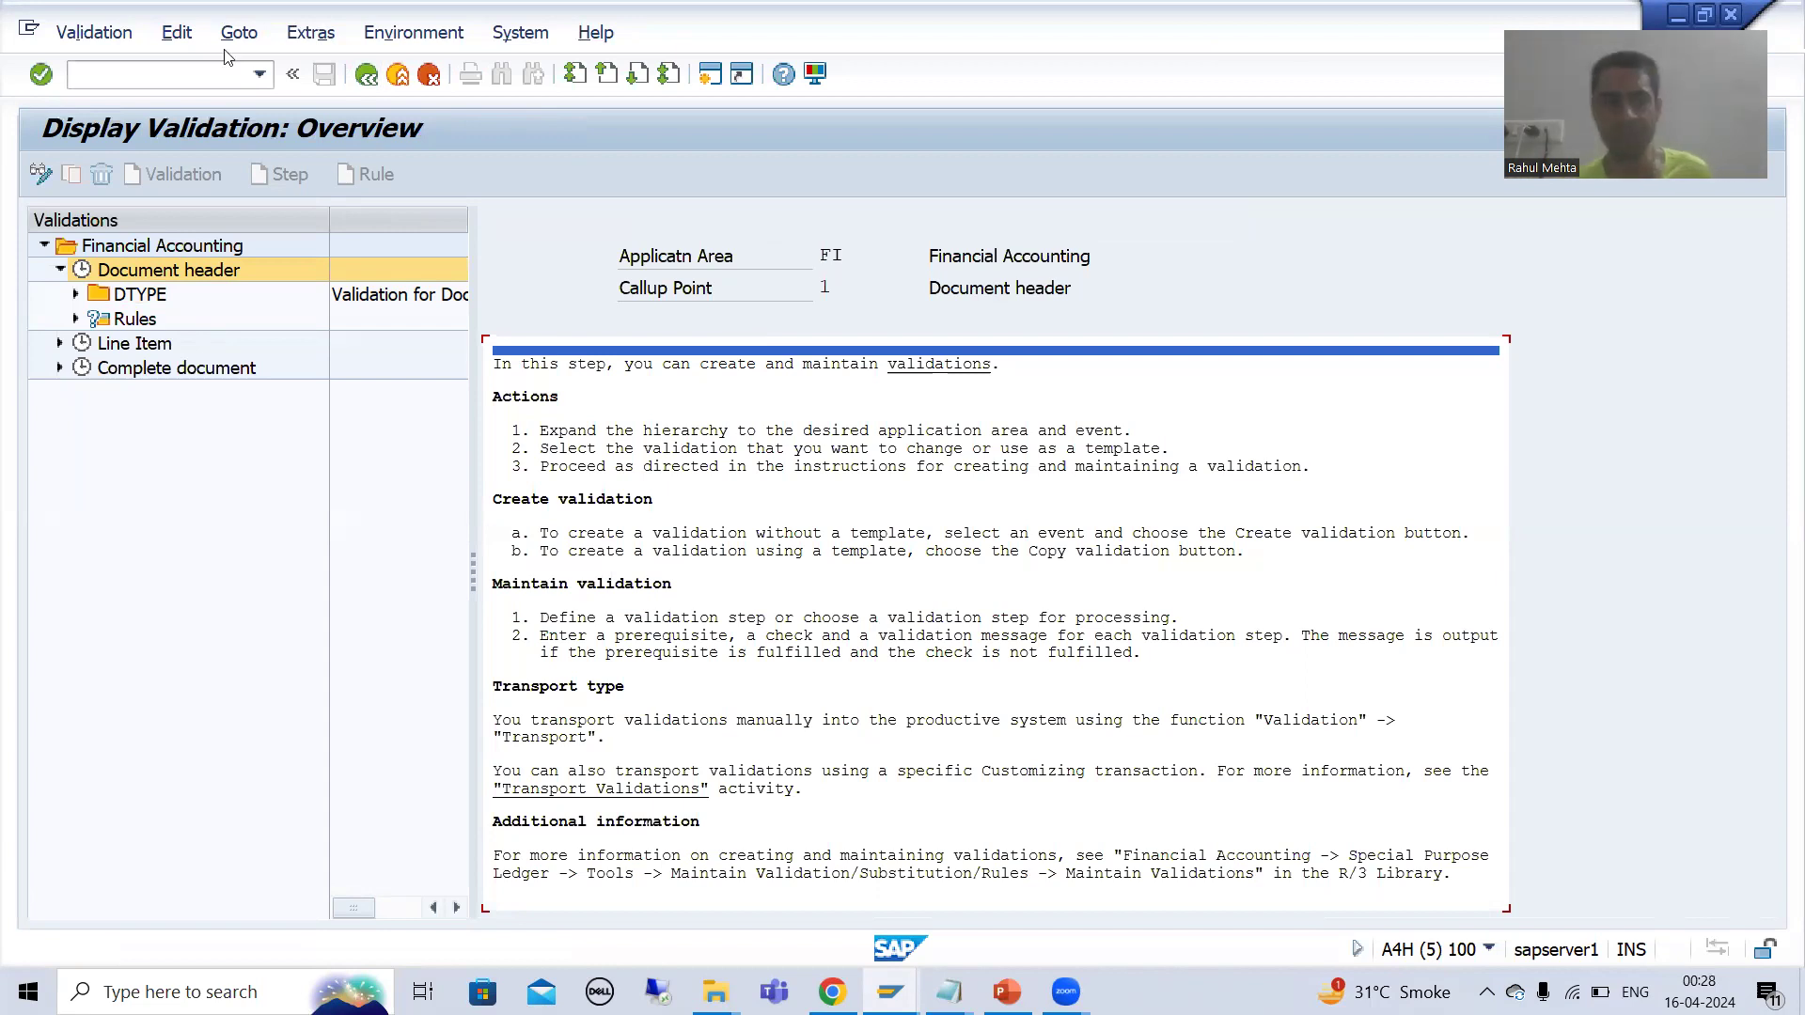
Reopen transaction OB28 and start a new entry for an accounting-document validation
left_click(134, 68)
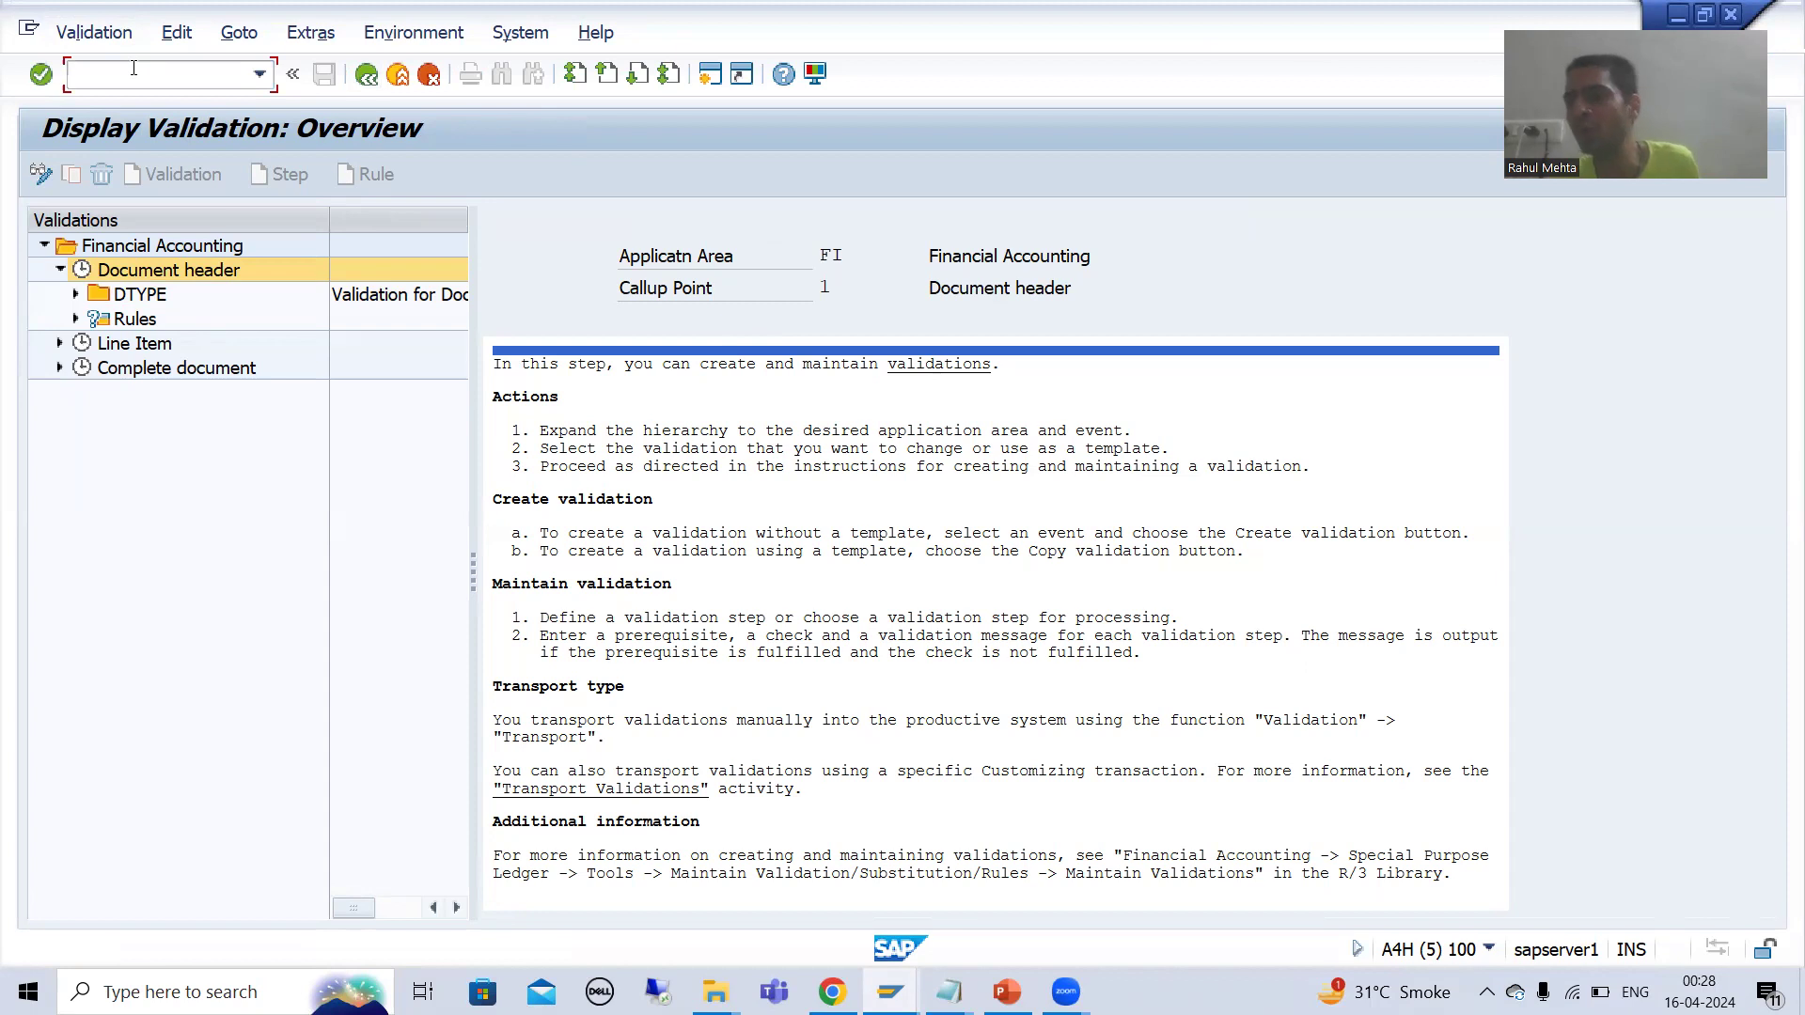
type("/n")
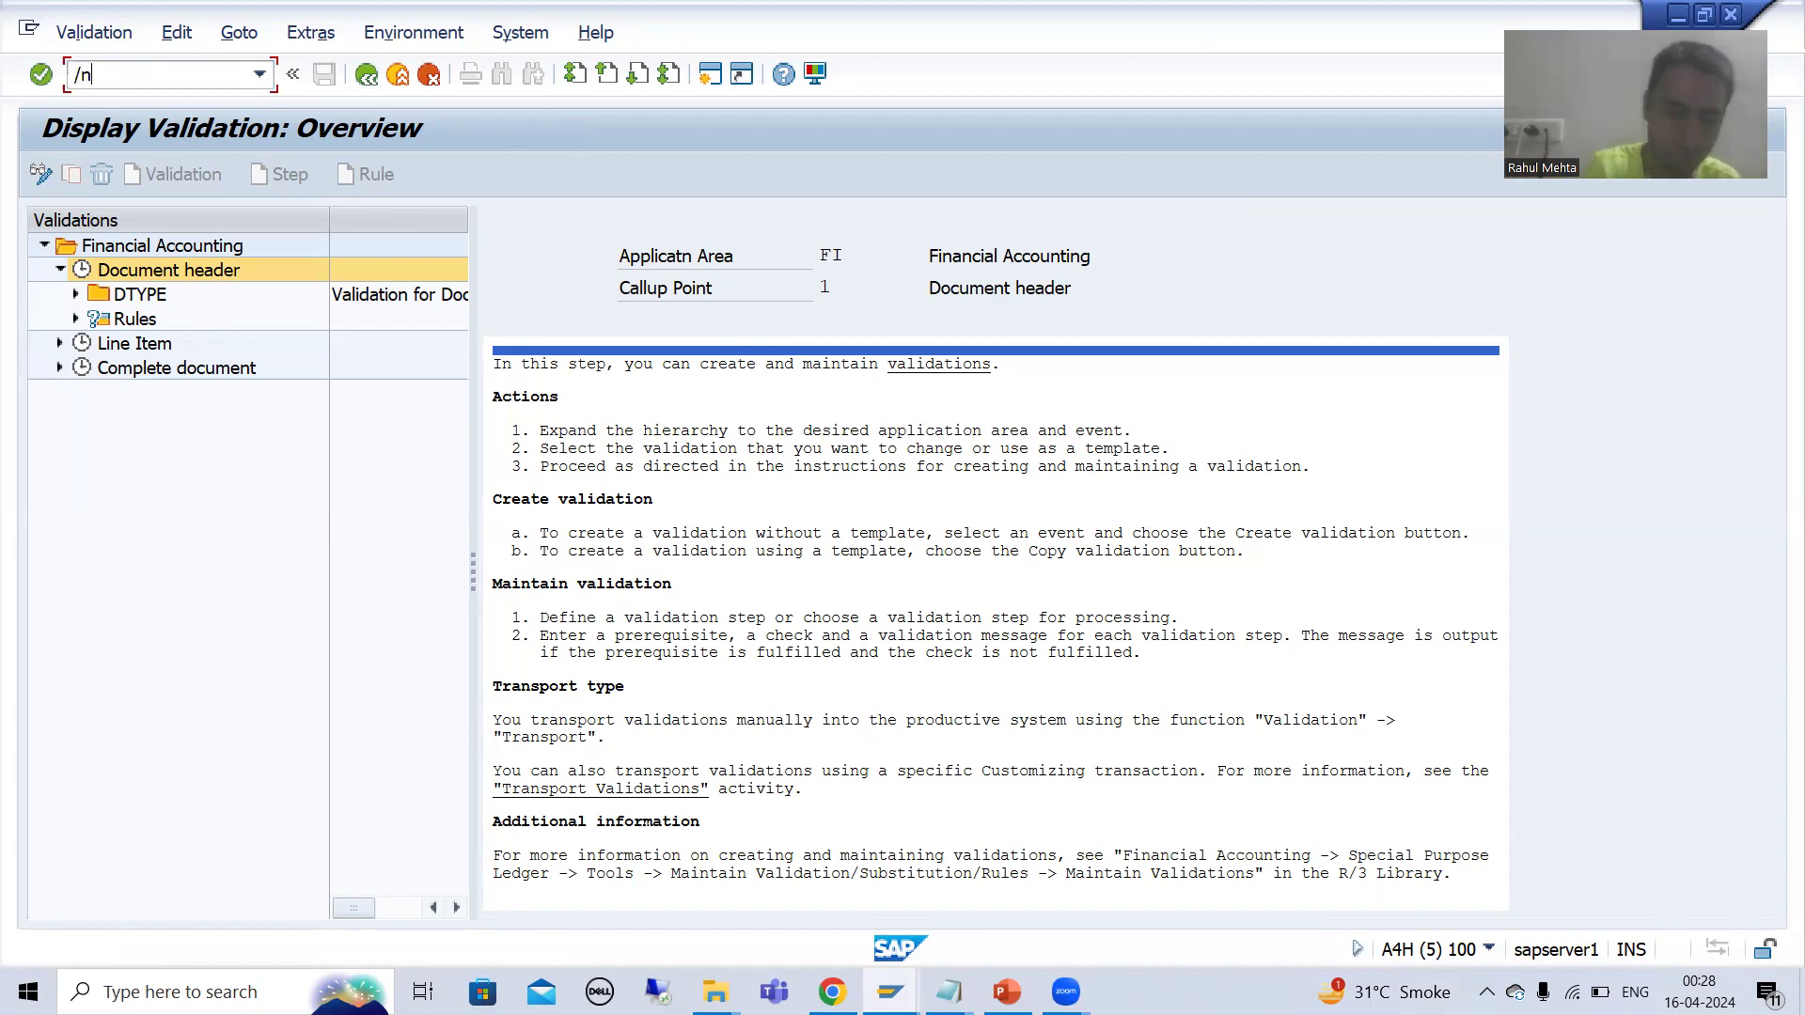
type("ob28")
key("Return")
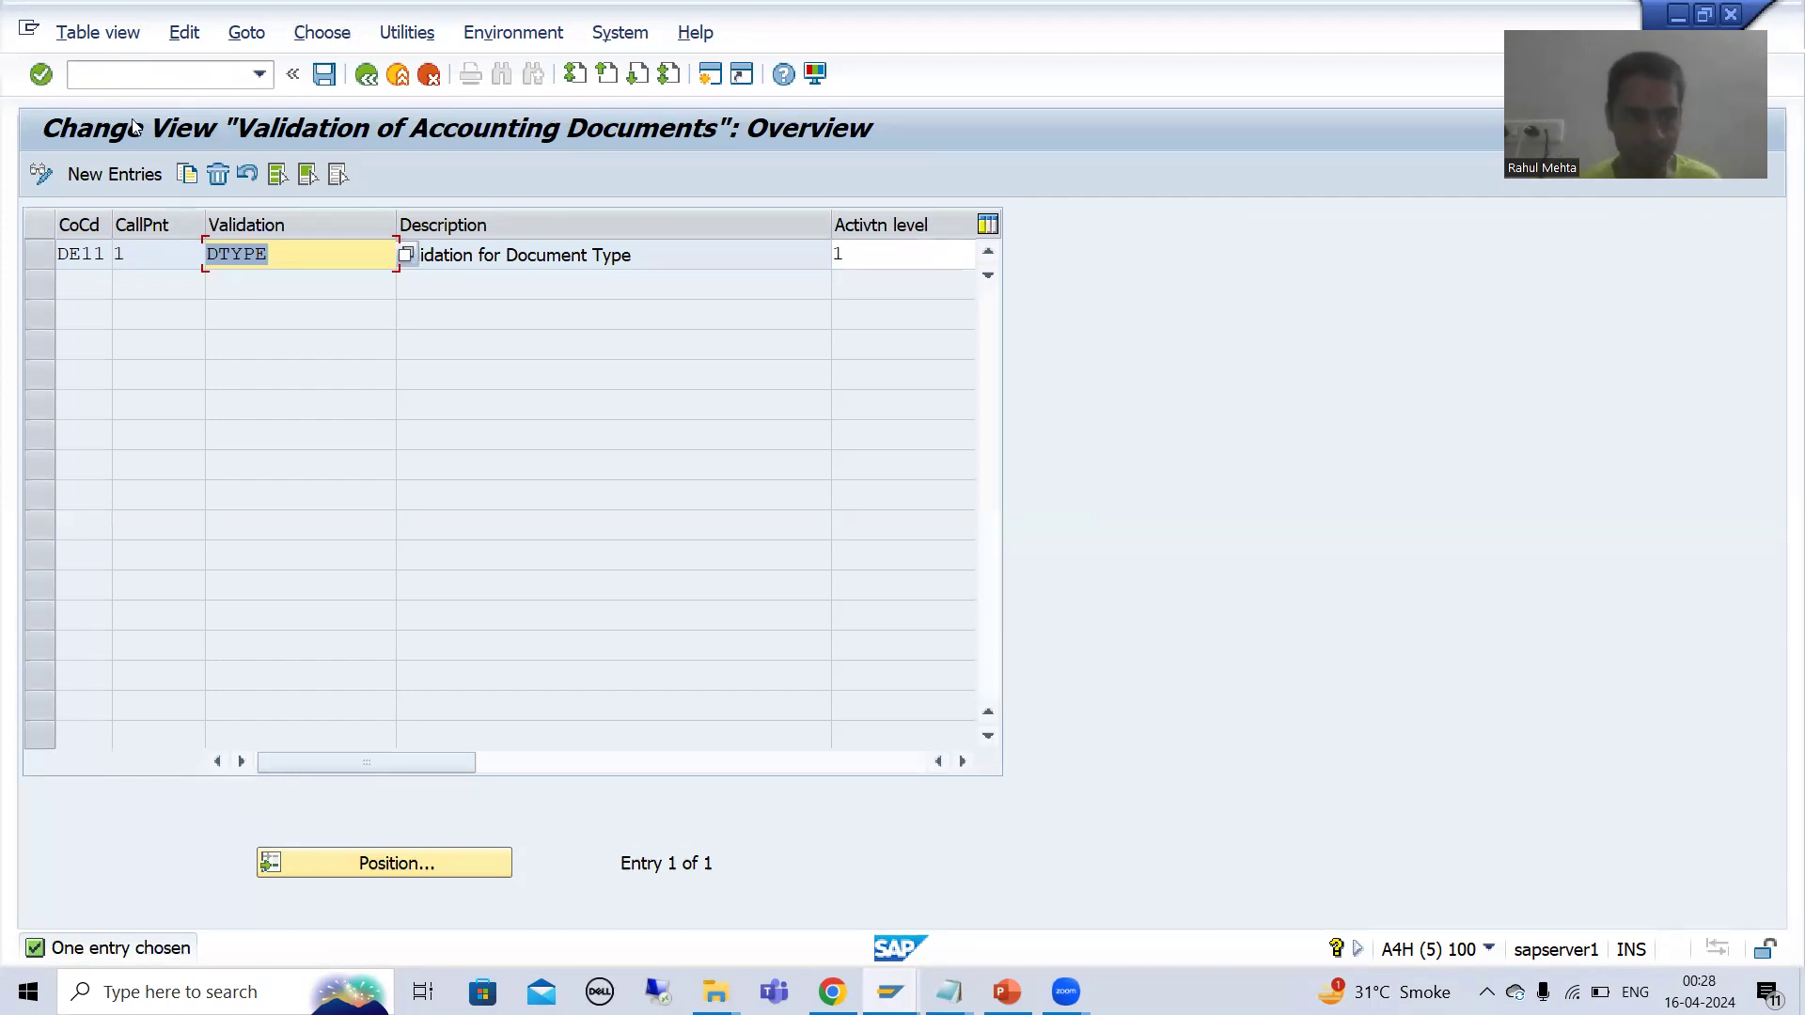
left_click(117, 175)
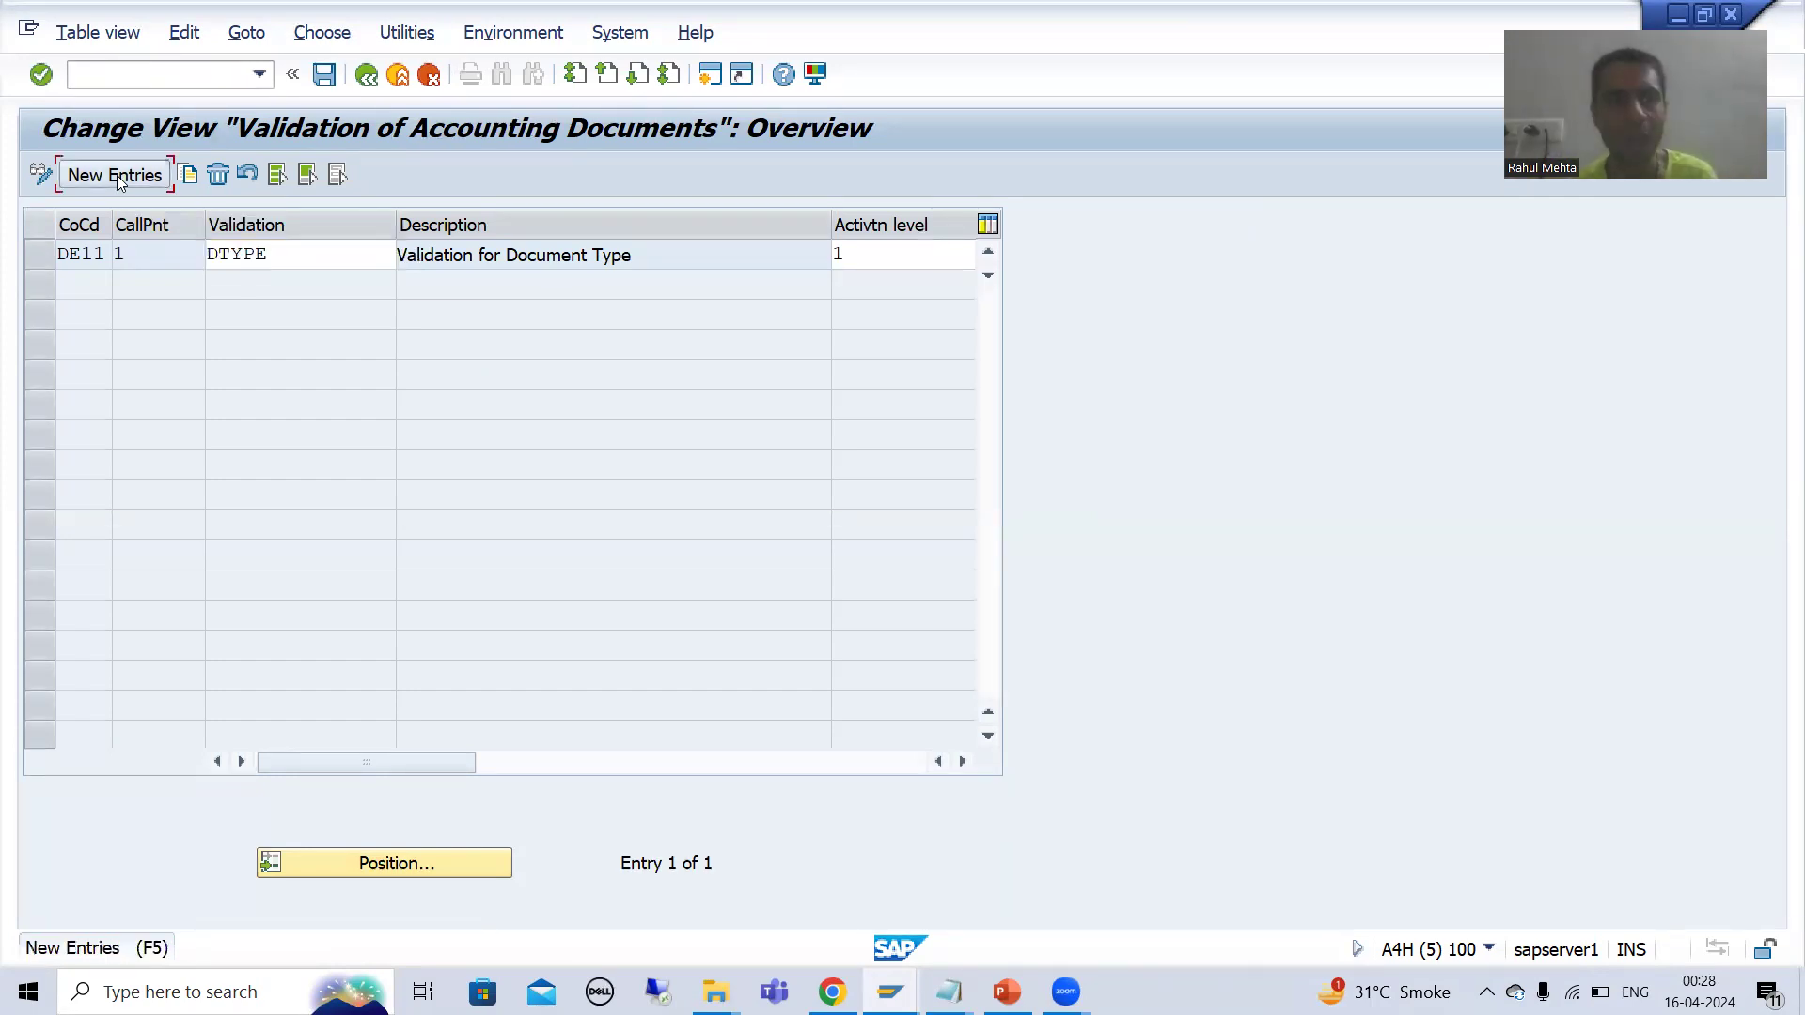
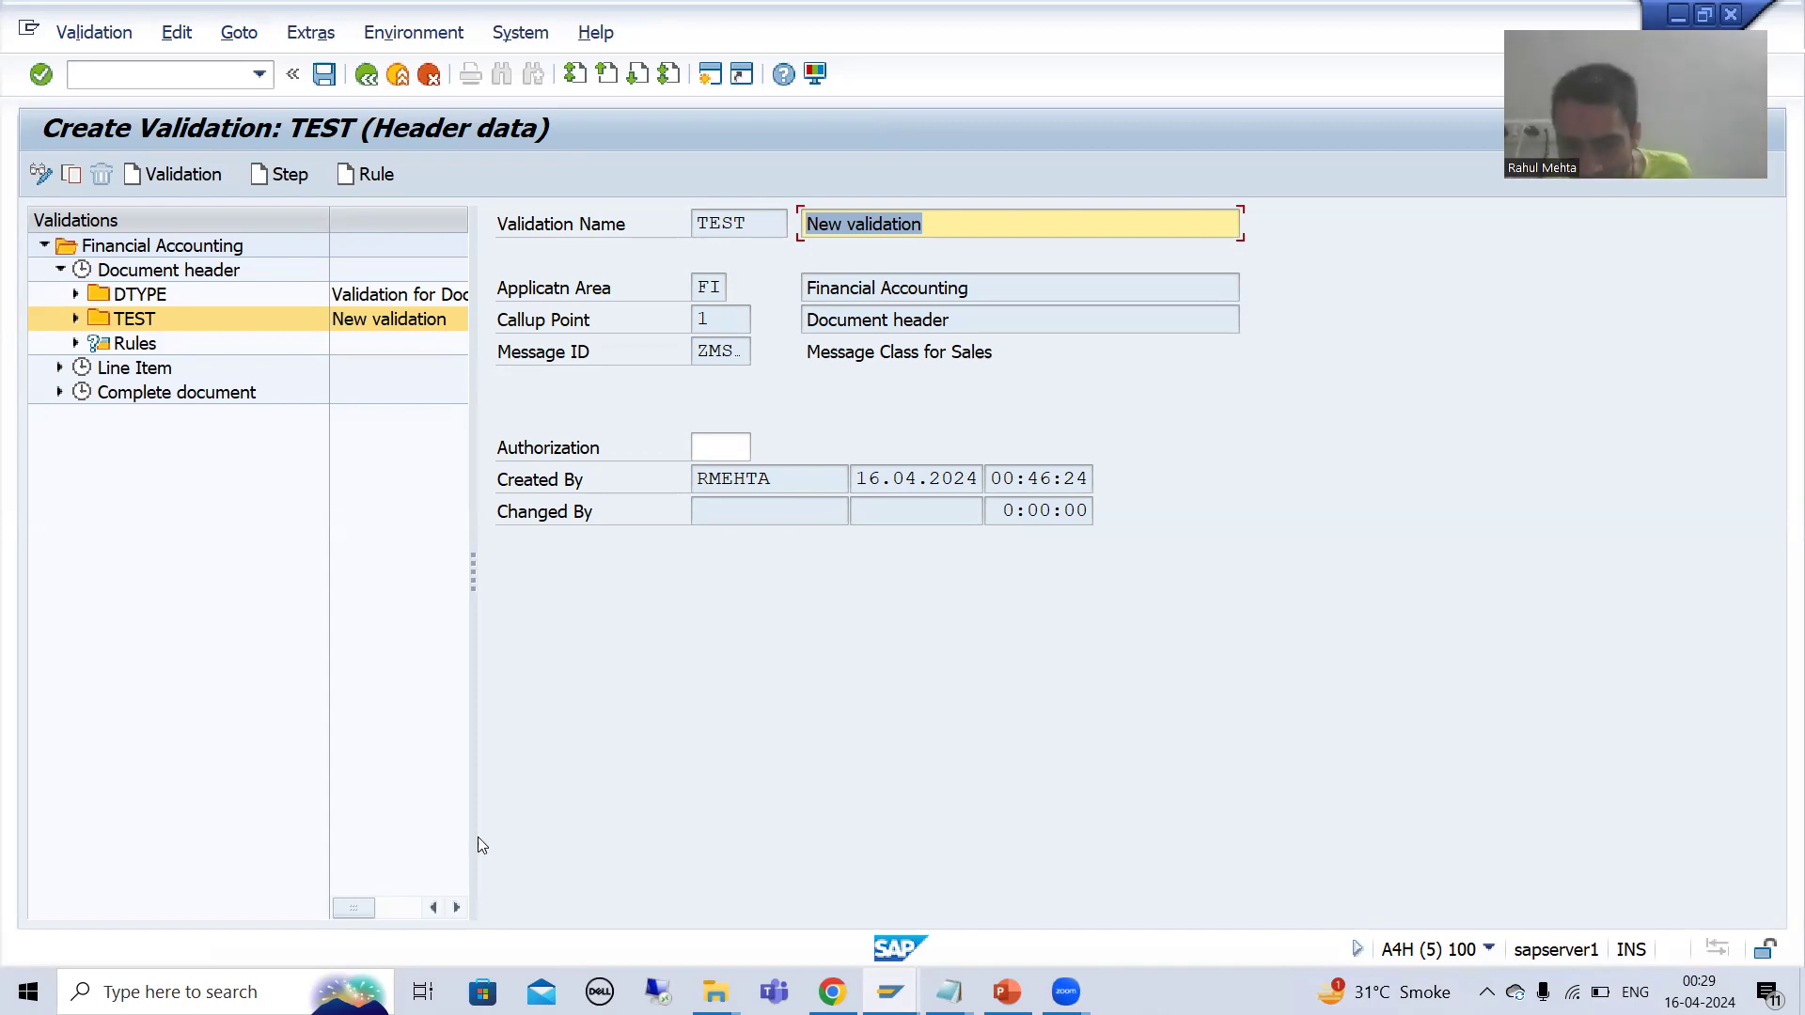
Review the DTYPE validation hierarchy in its change session for comparison and return to the TEST validation being created
left_click(890, 992)
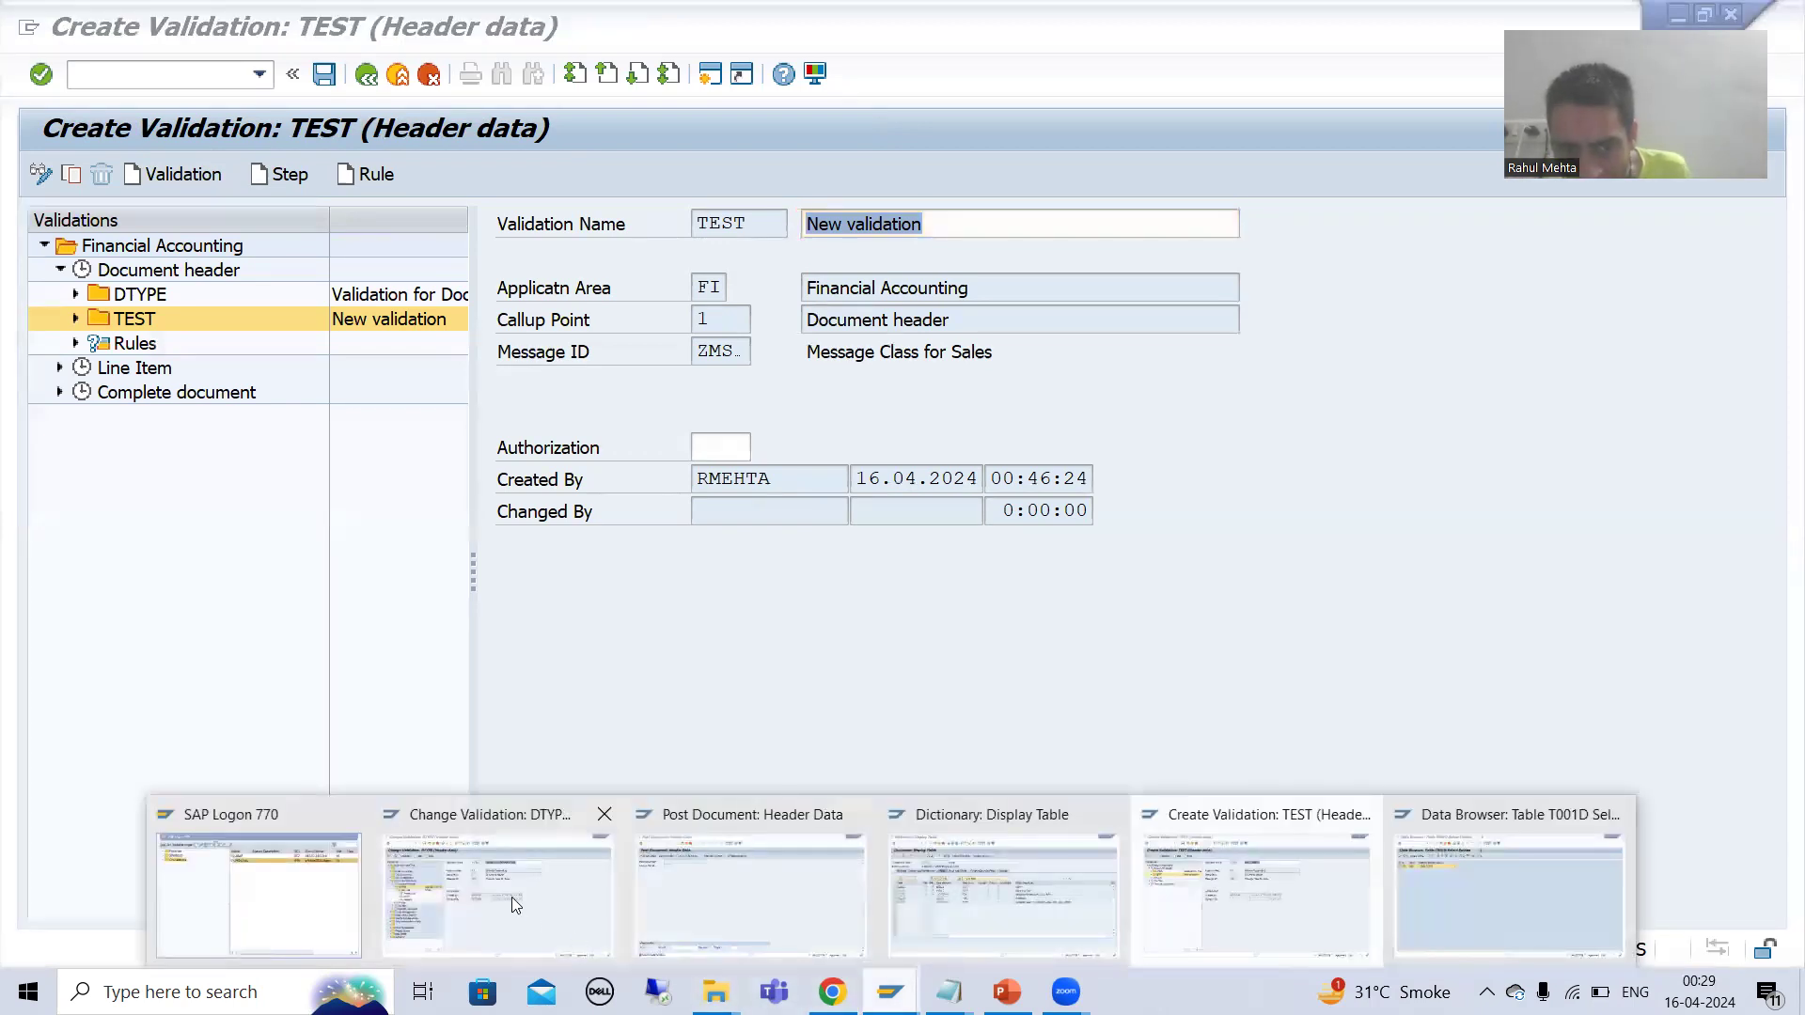
left_click(516, 905)
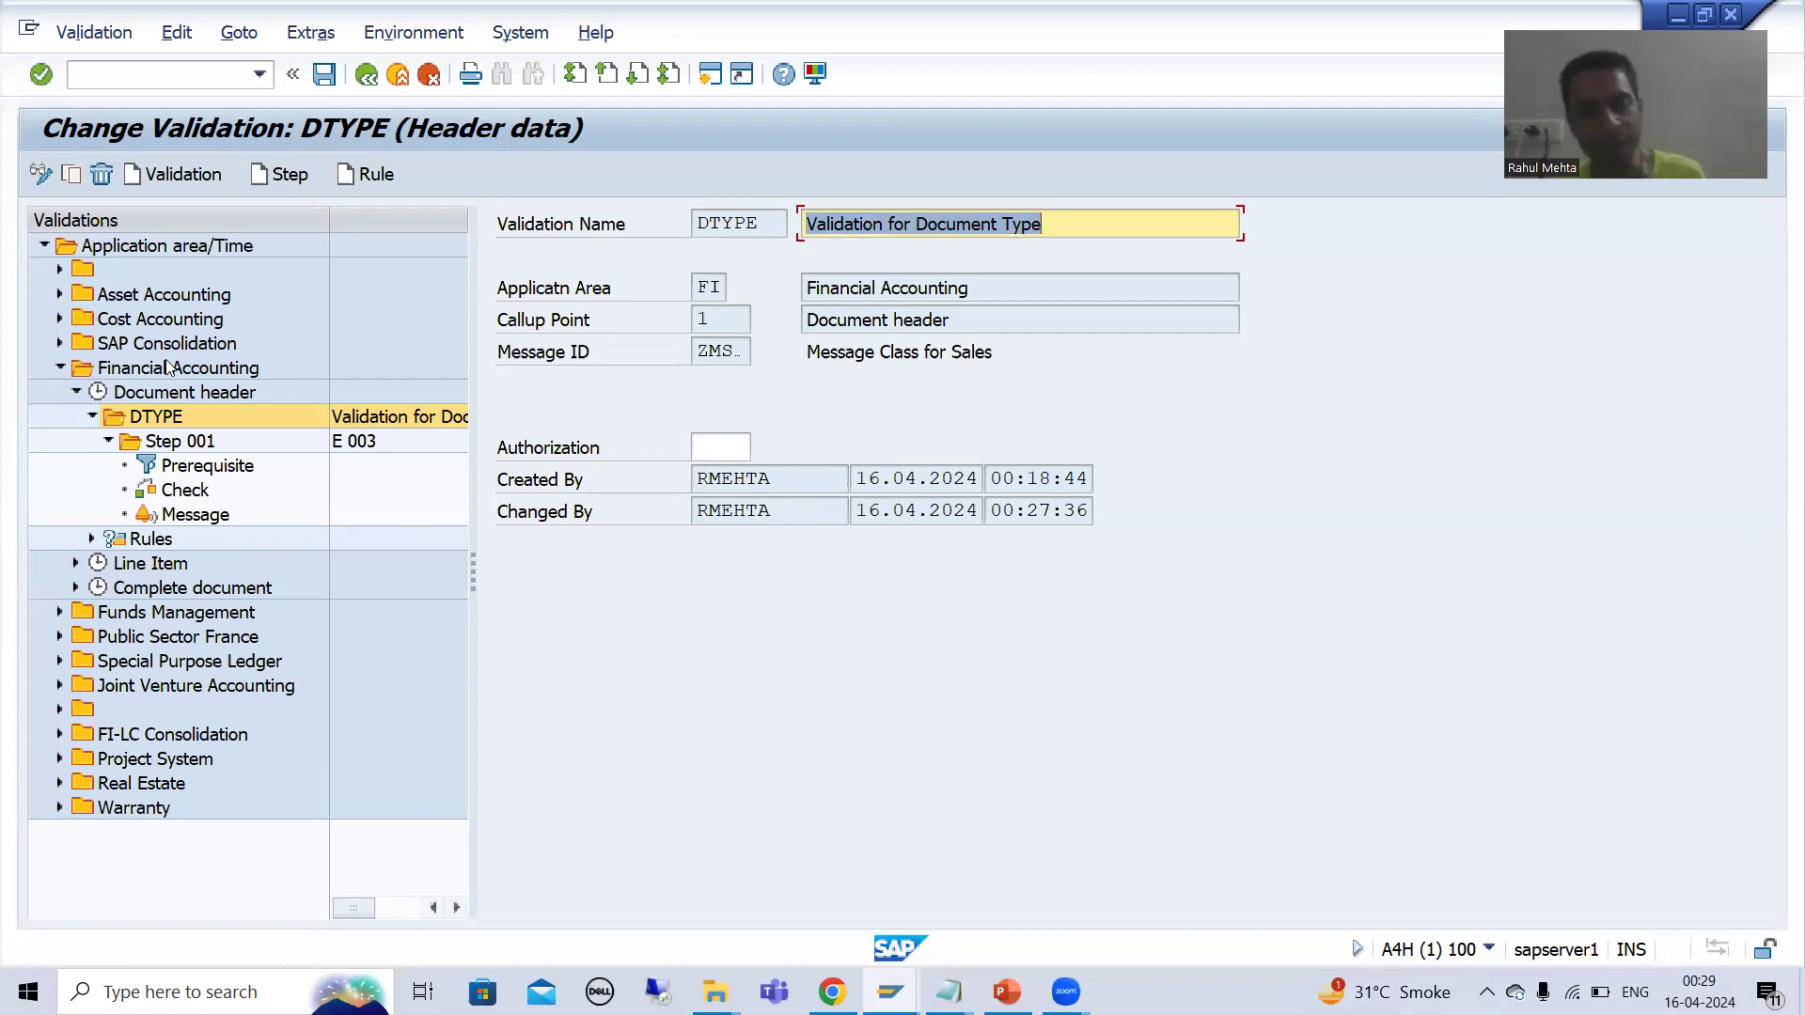
key("alt+Tab")
Leave the TEST validation without saving, discard the new DE11 entry, and return to the OB28 overview
left_click(366, 74)
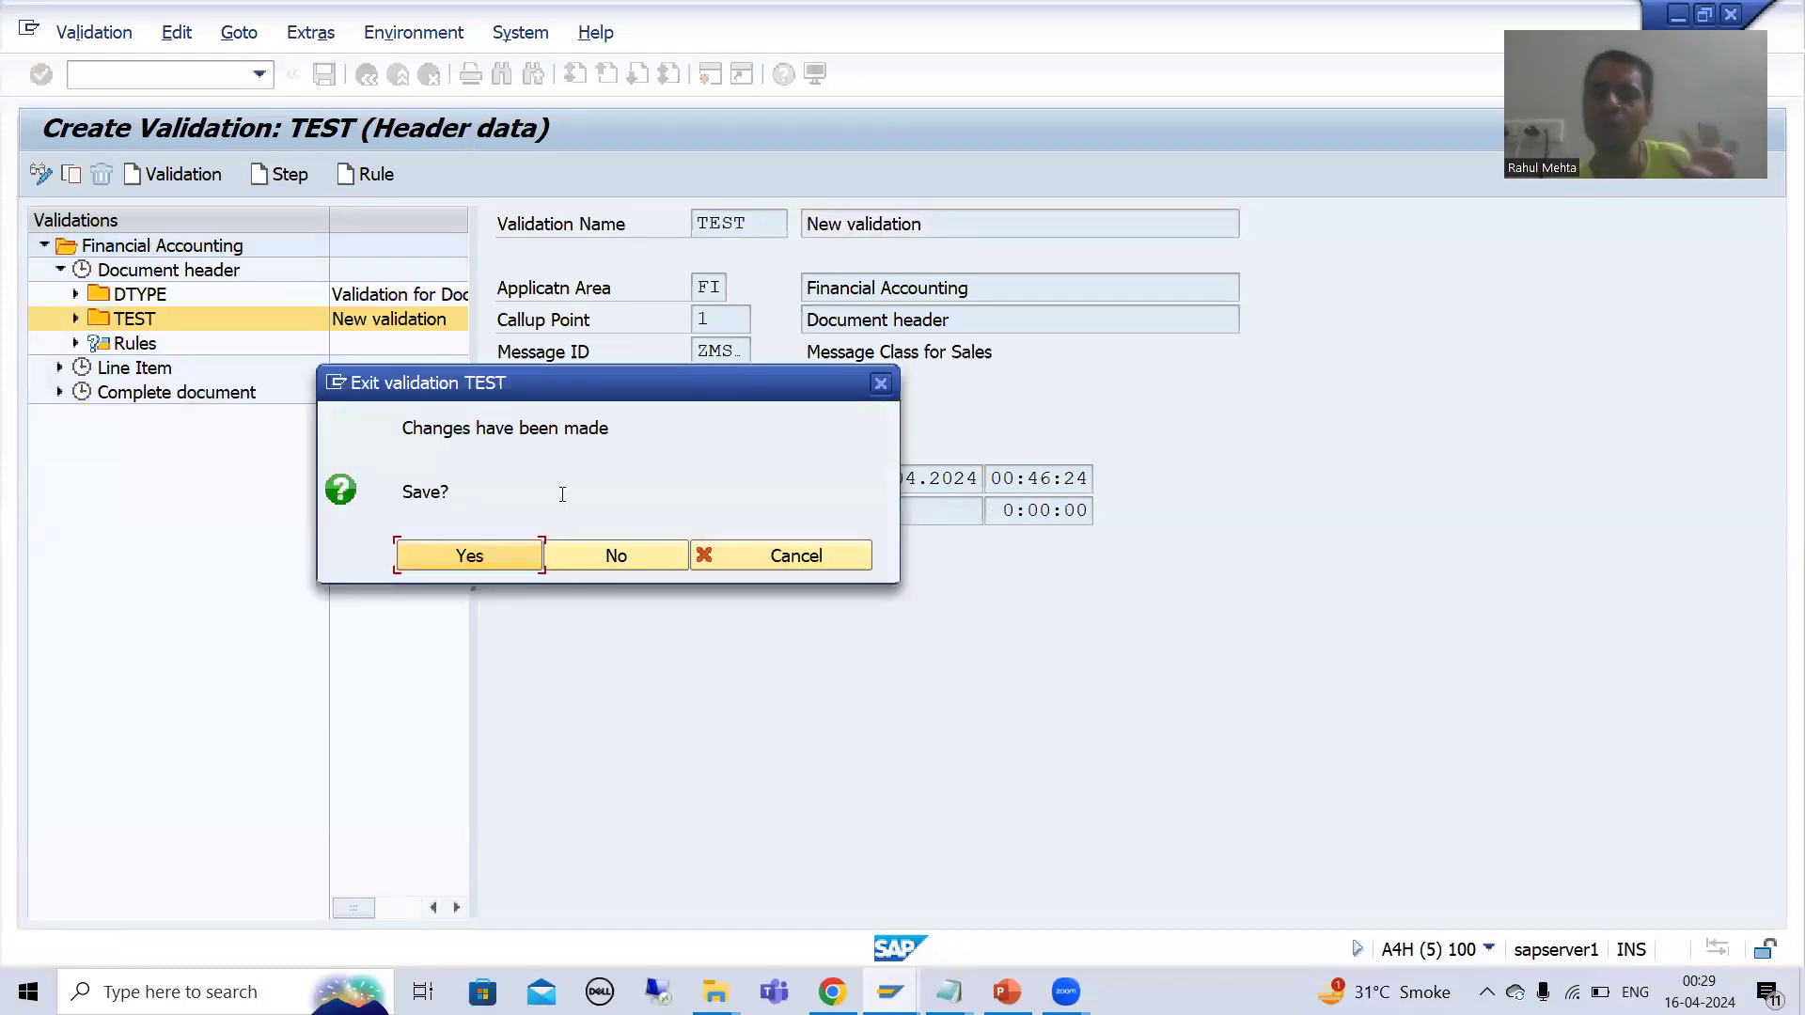
left_click(596, 563)
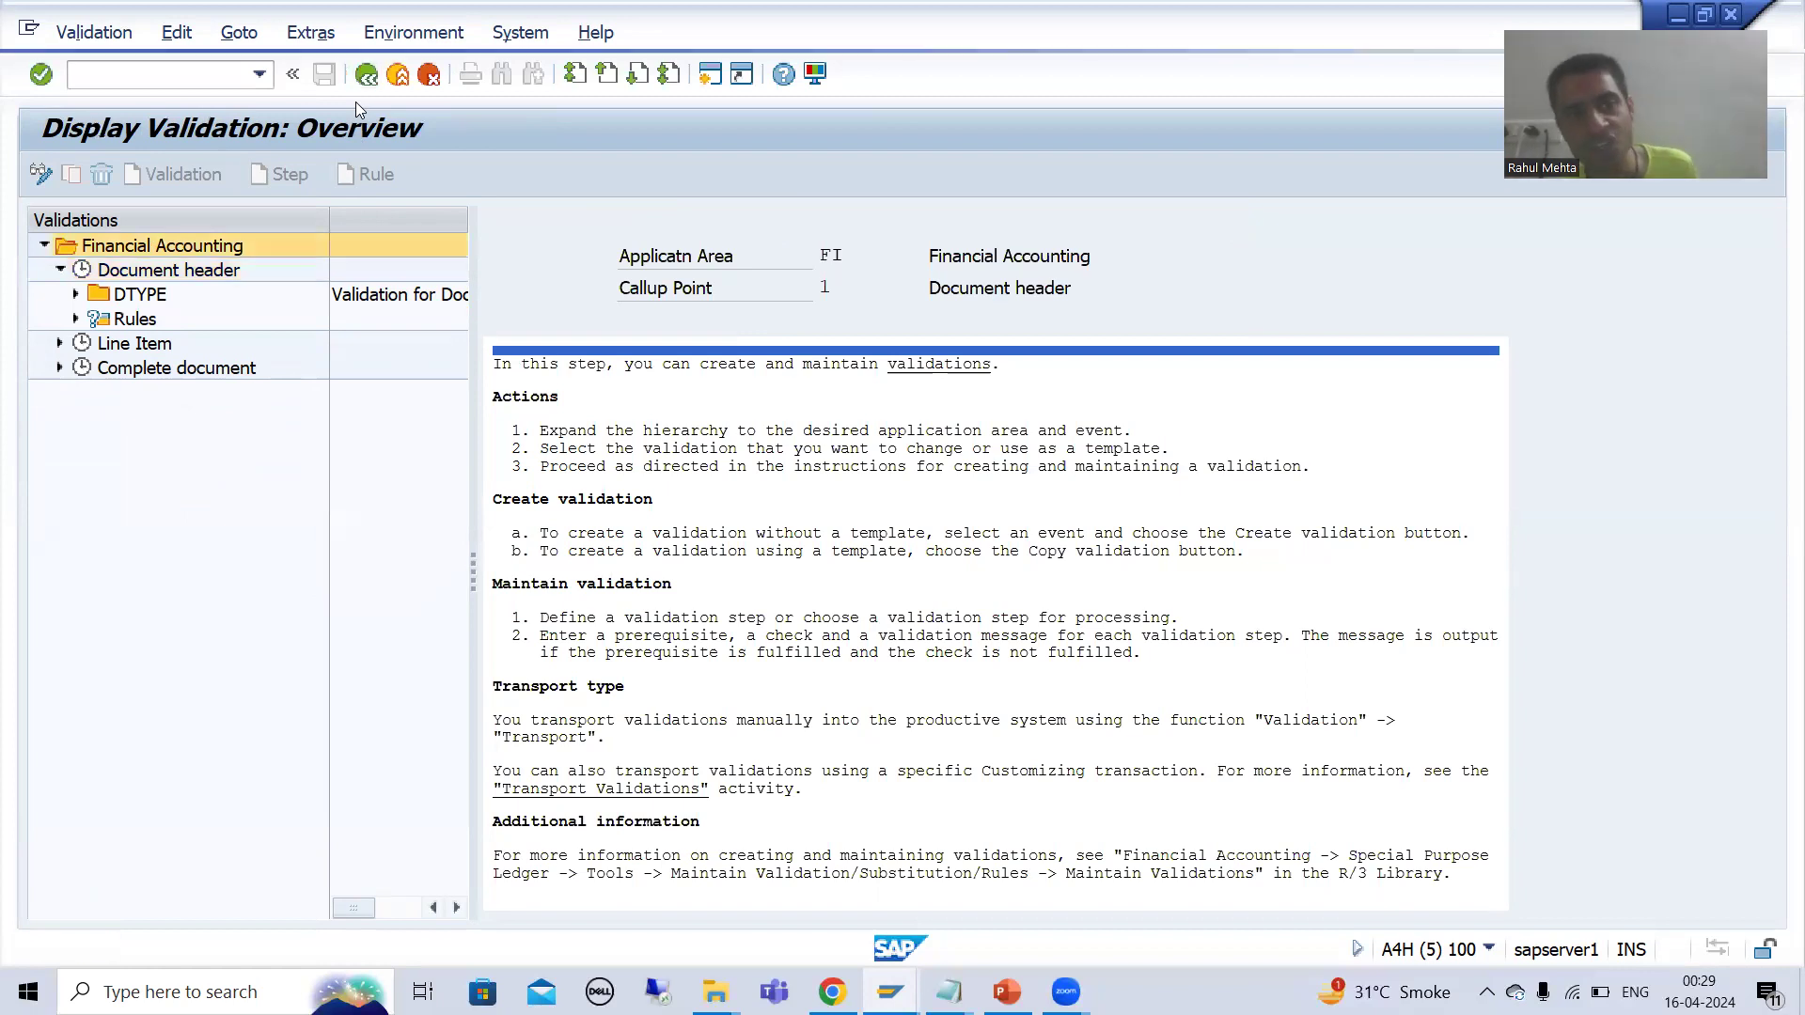
left_click(442, 91)
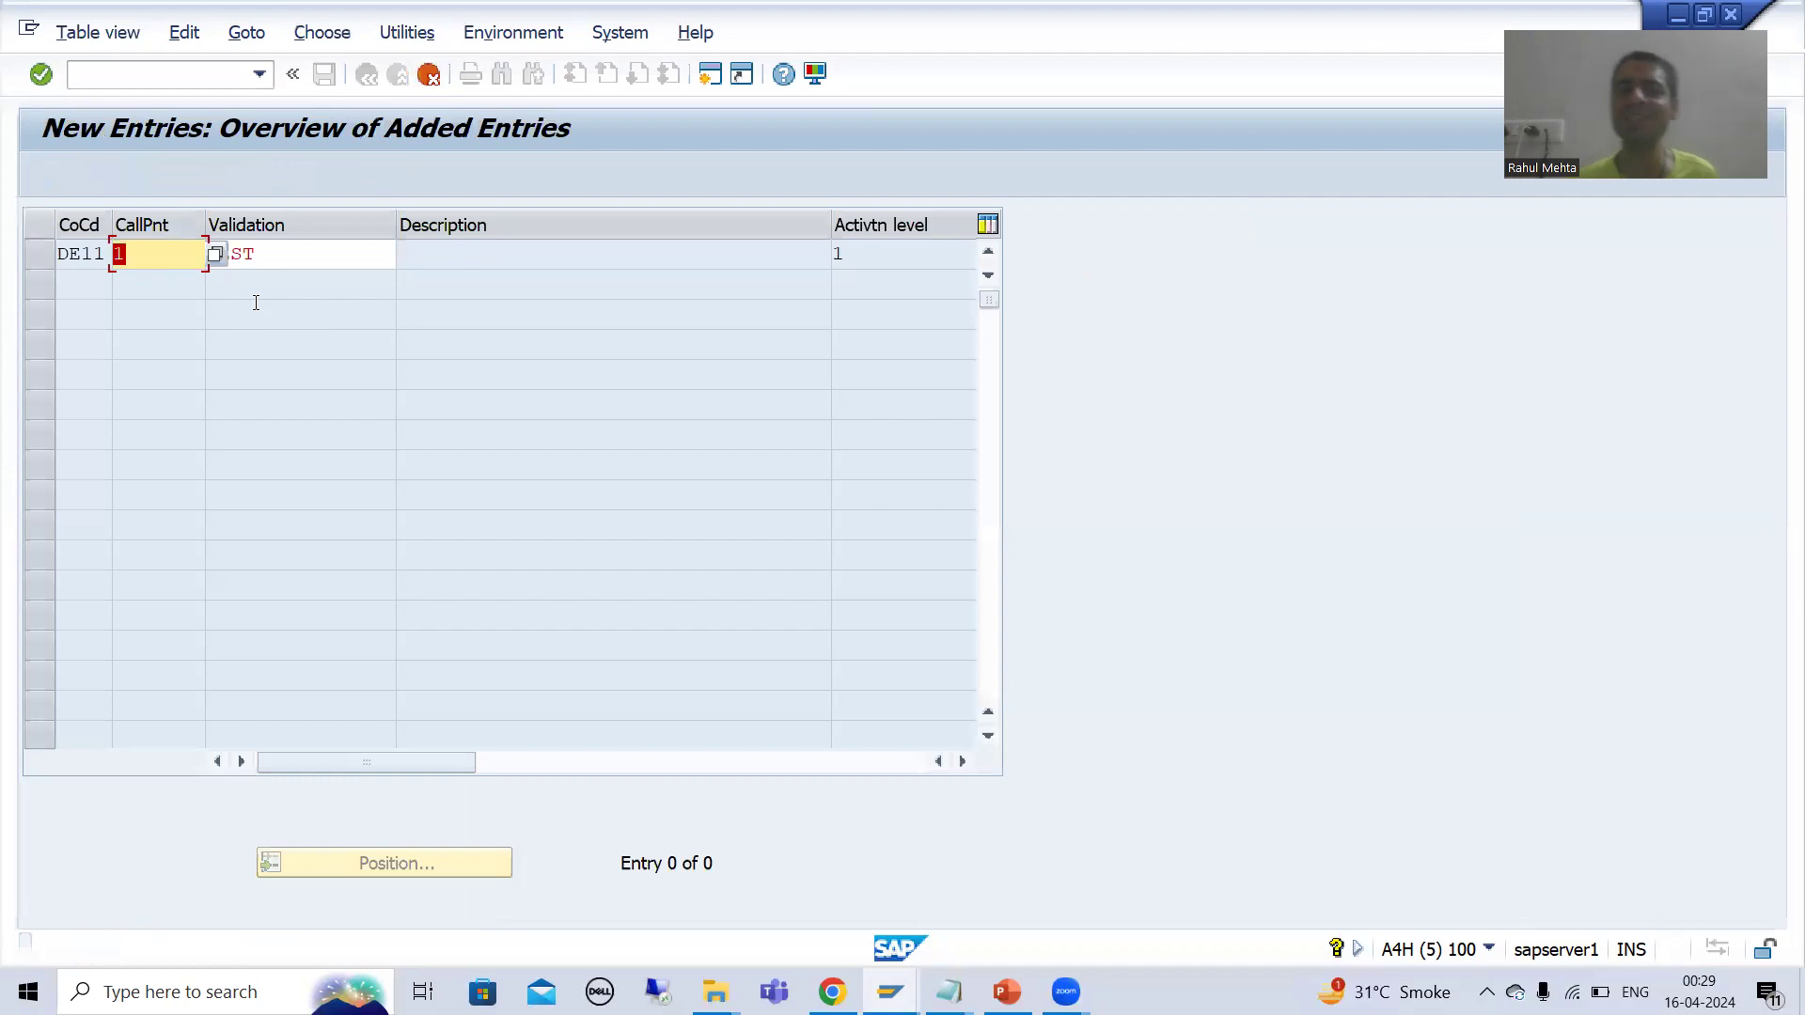
key("F12")
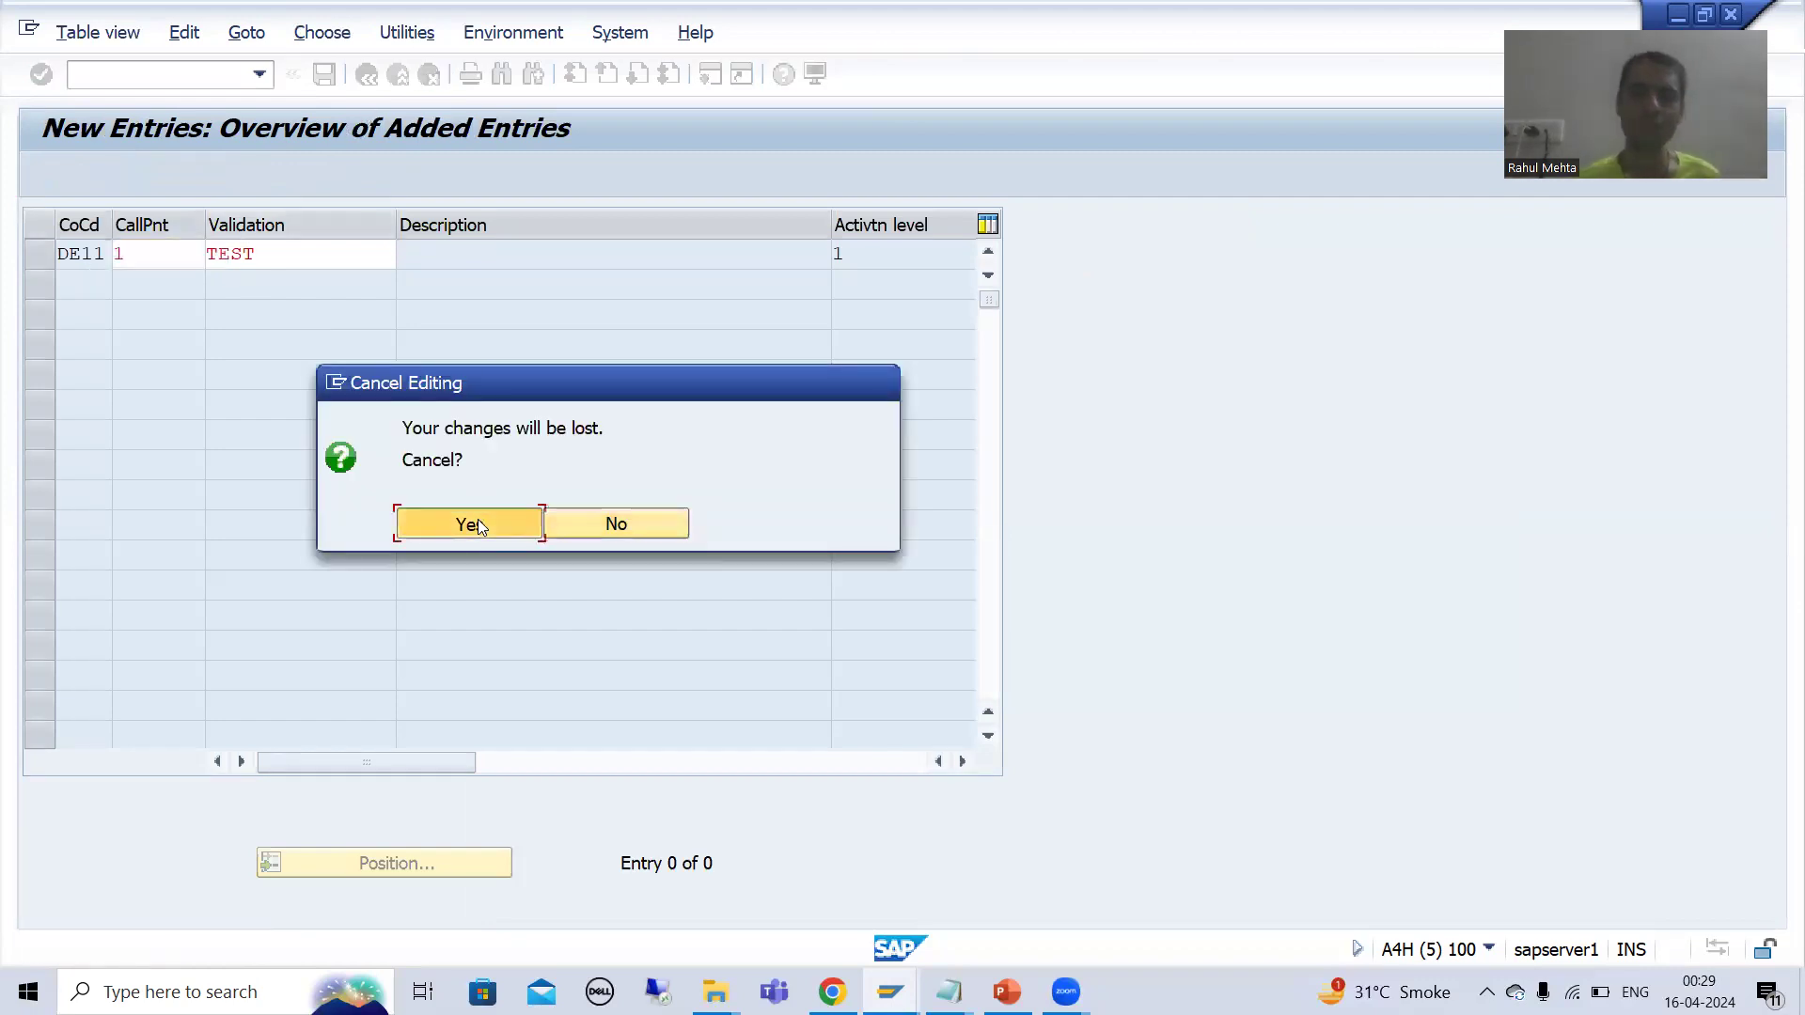
left_click(476, 513)
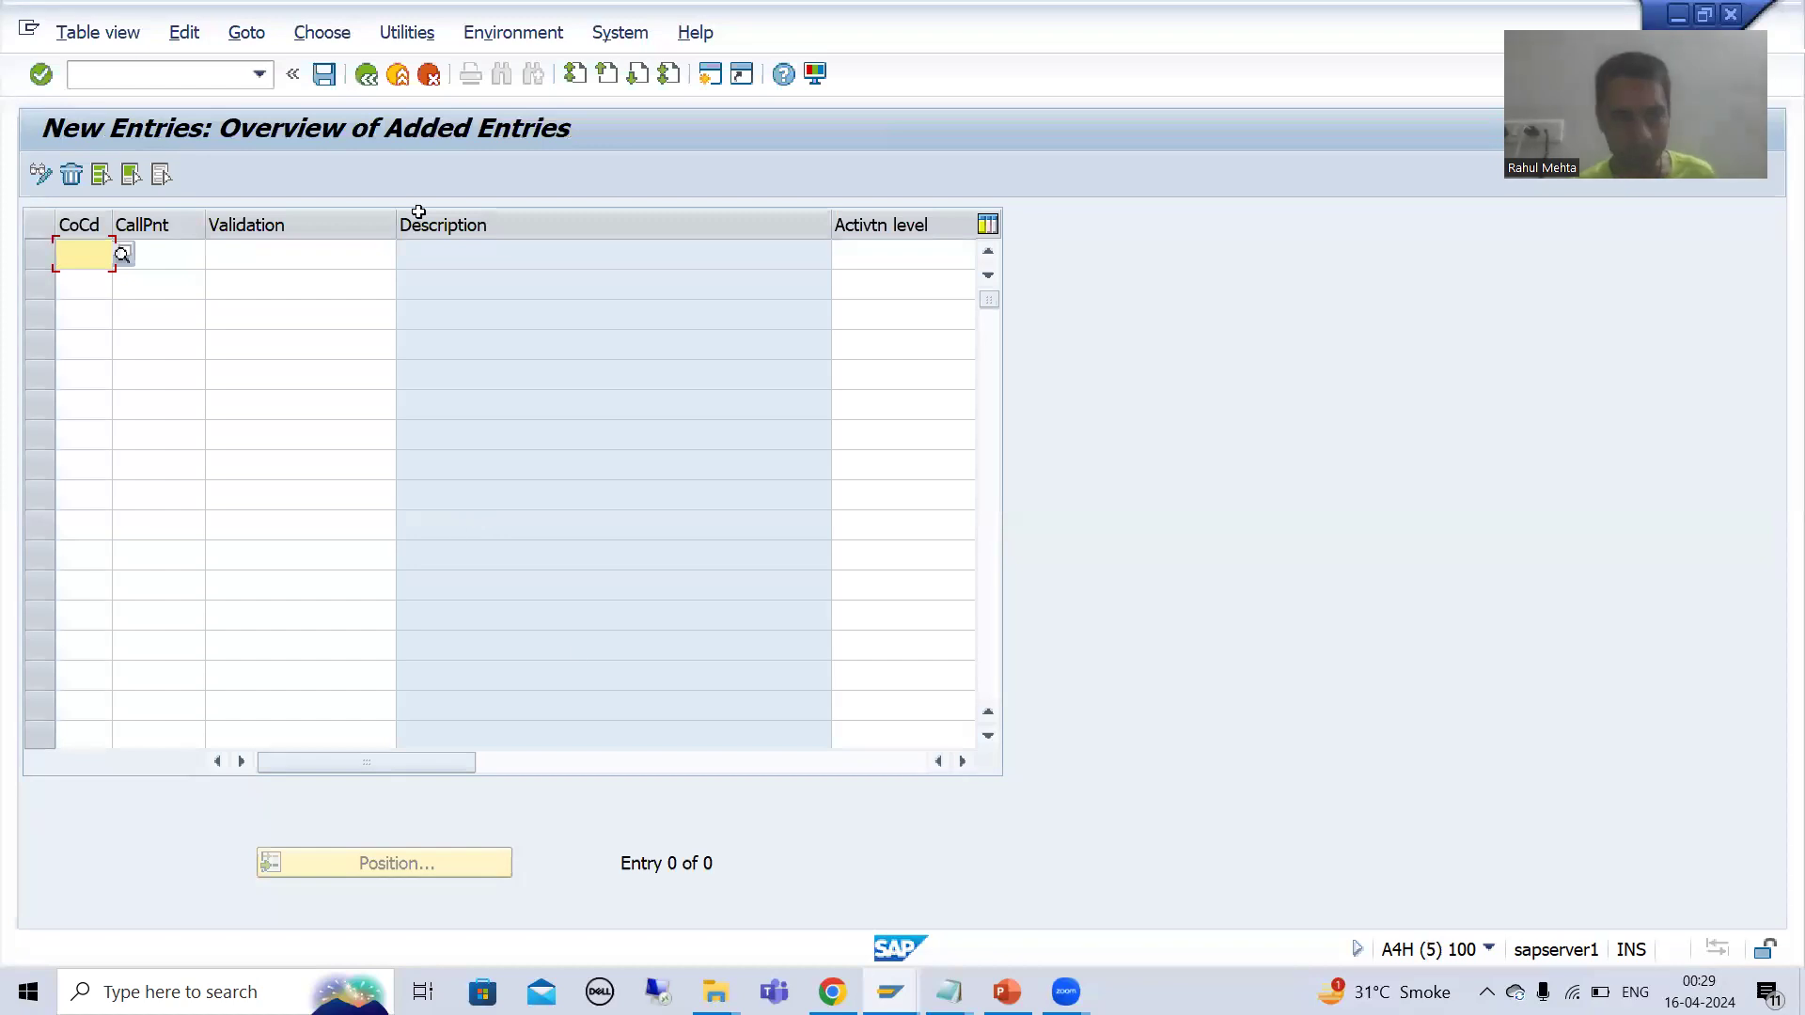
left_click(372, 84)
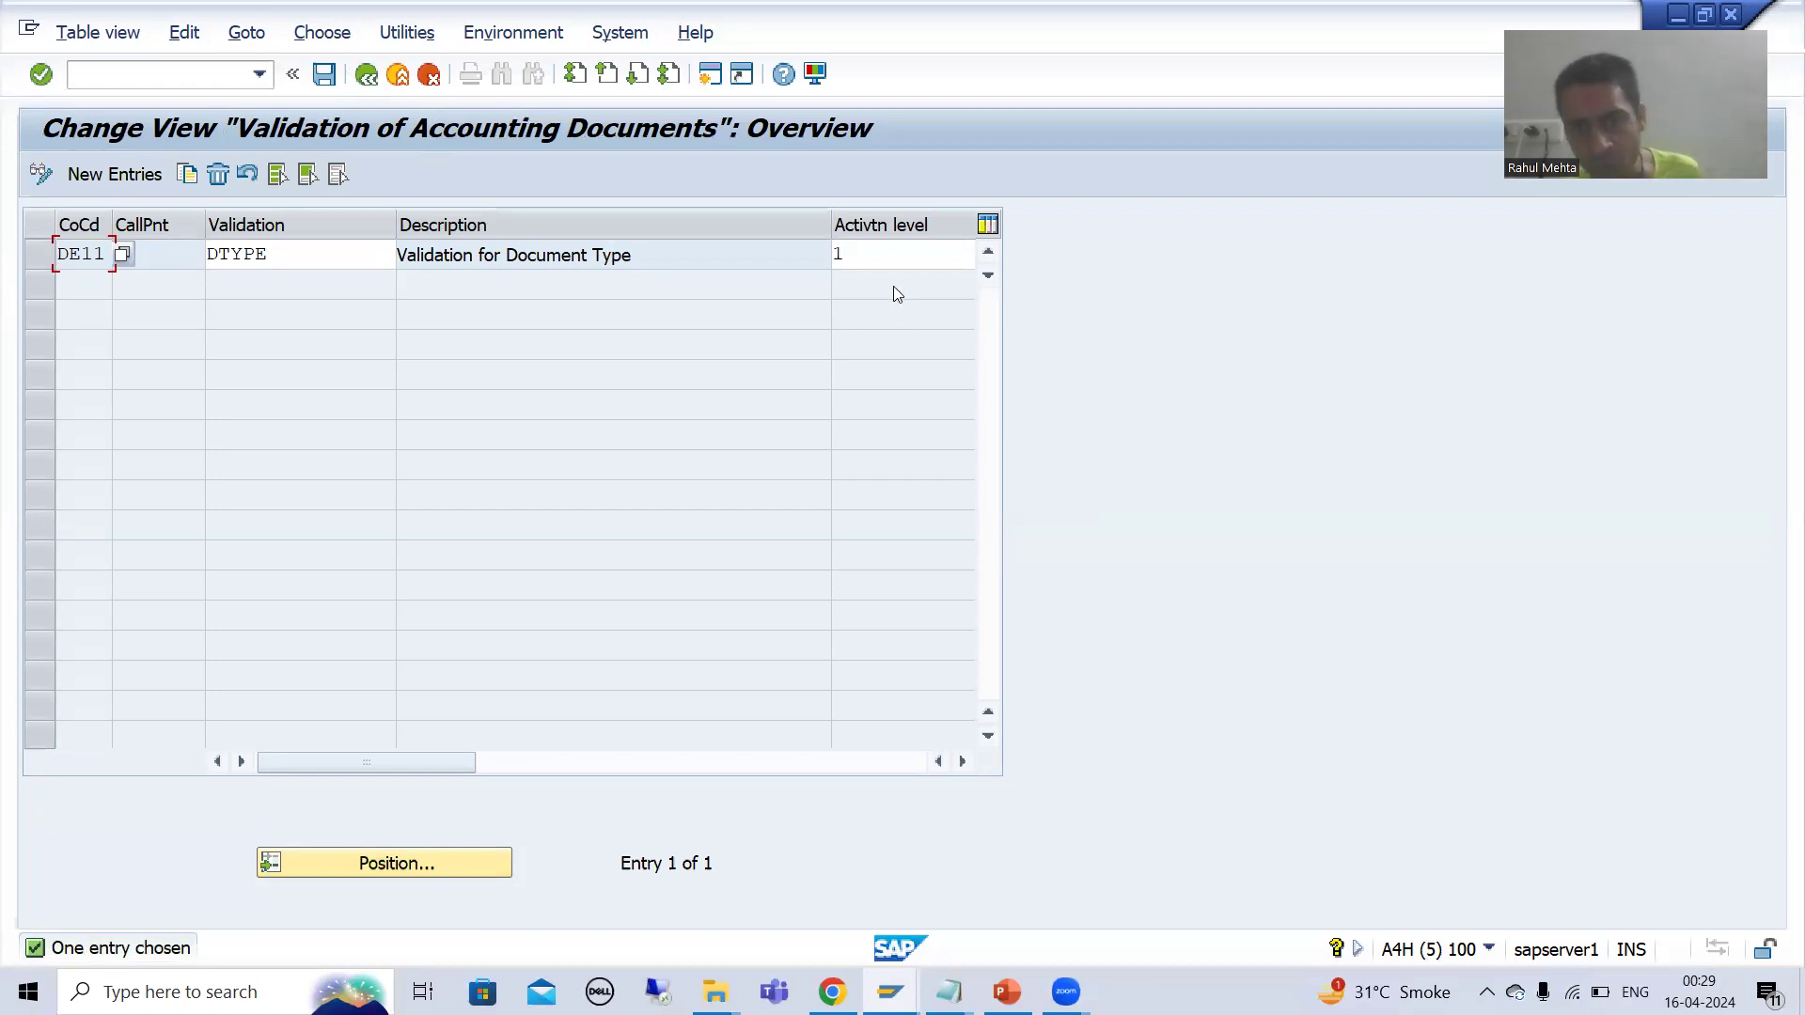
Check the activation level of the DE11 entry and bring up the T001D field definitions in the dictionary session
left_click(884, 252)
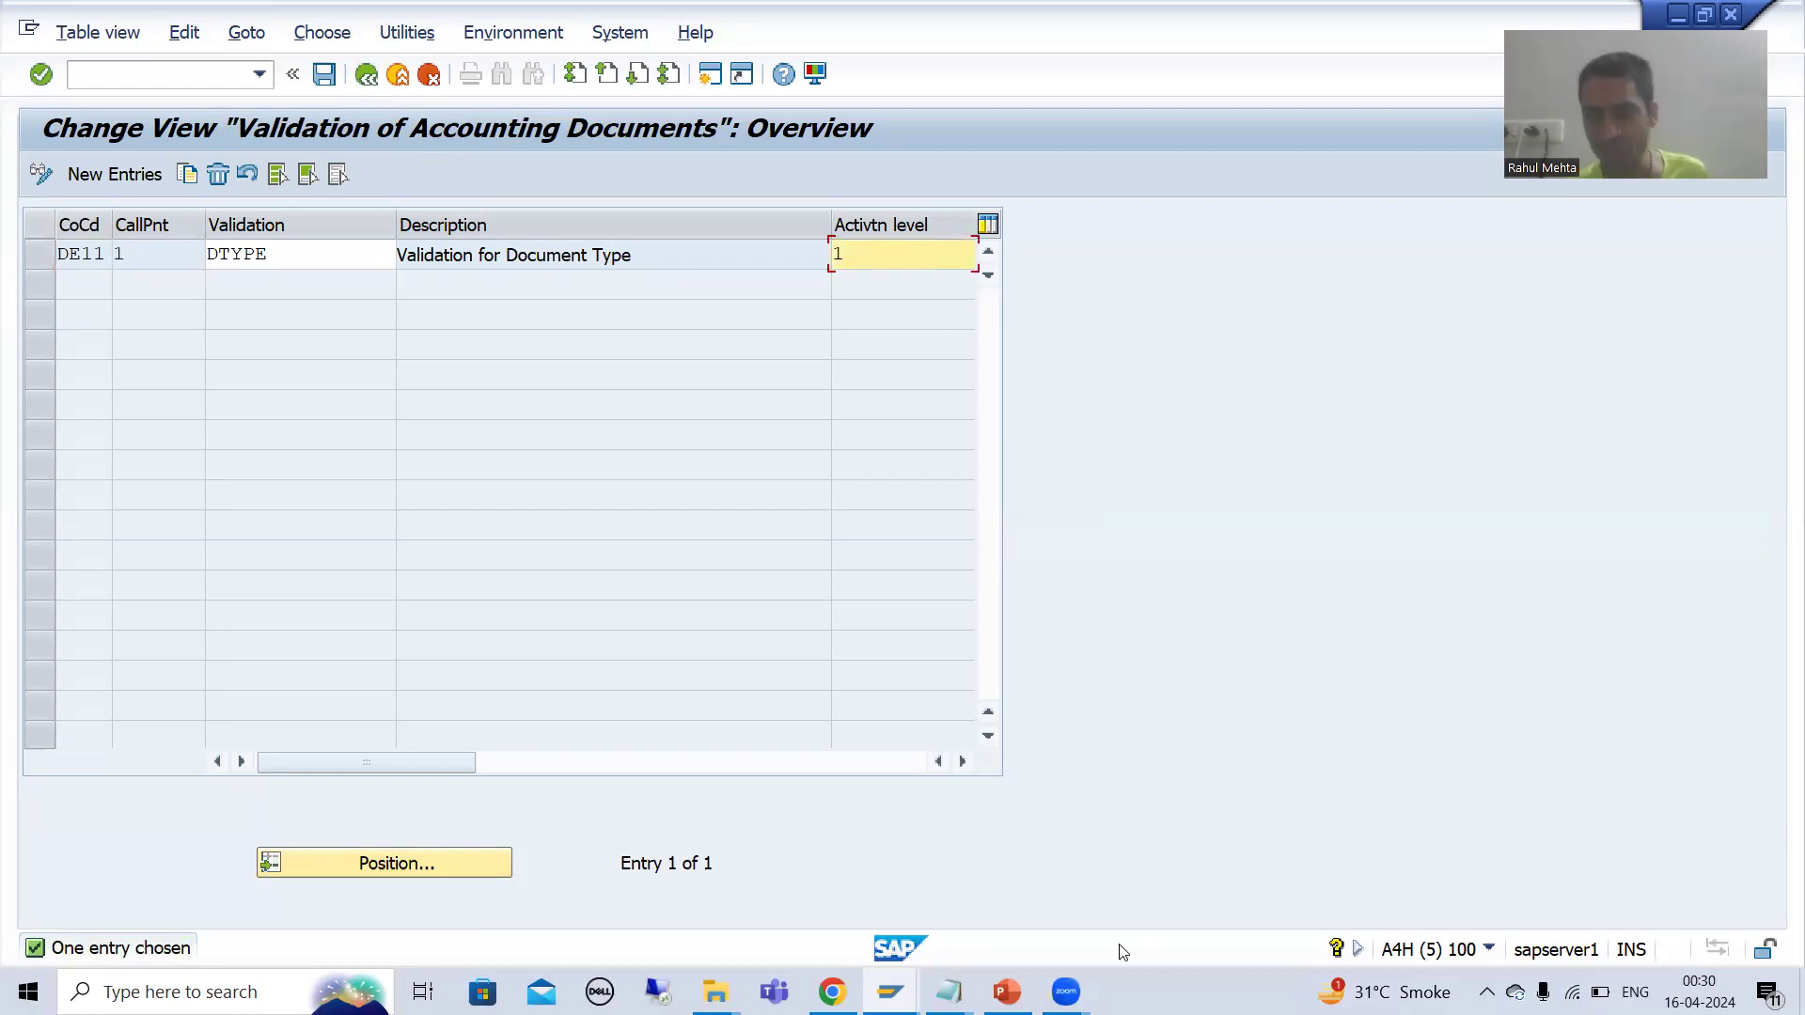
left_click(891, 992)
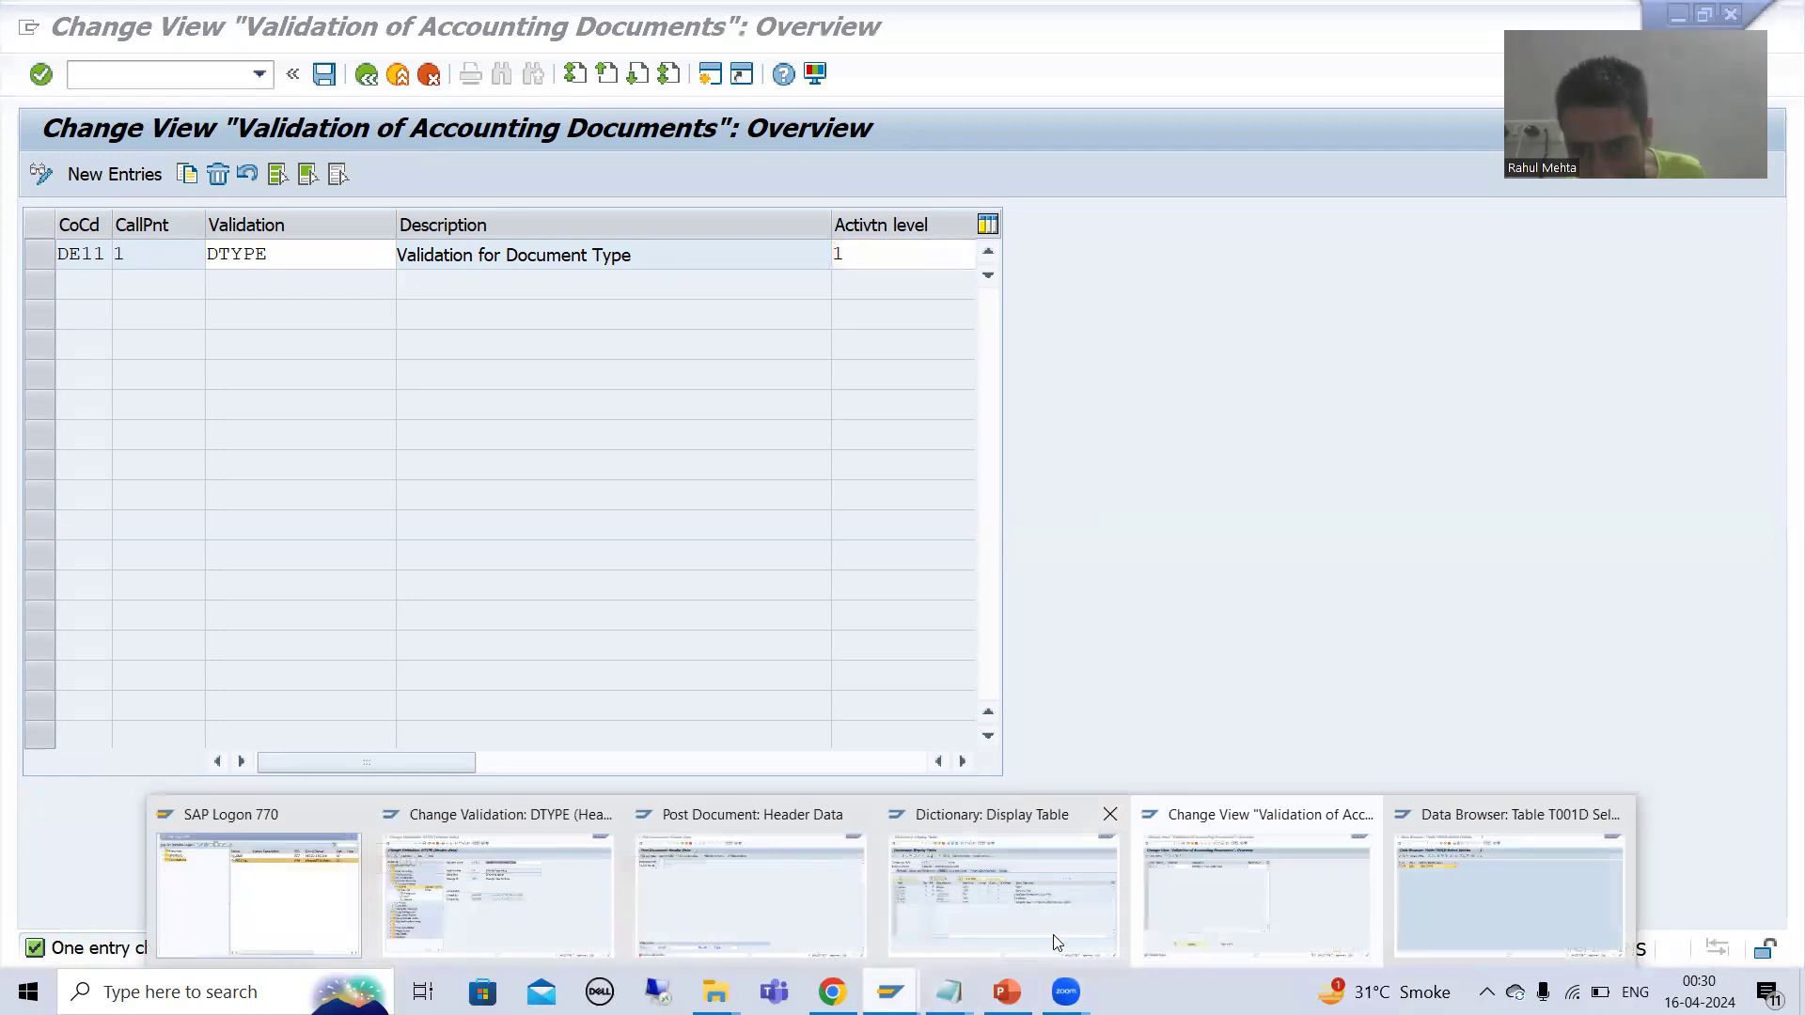
left_click(1021, 912)
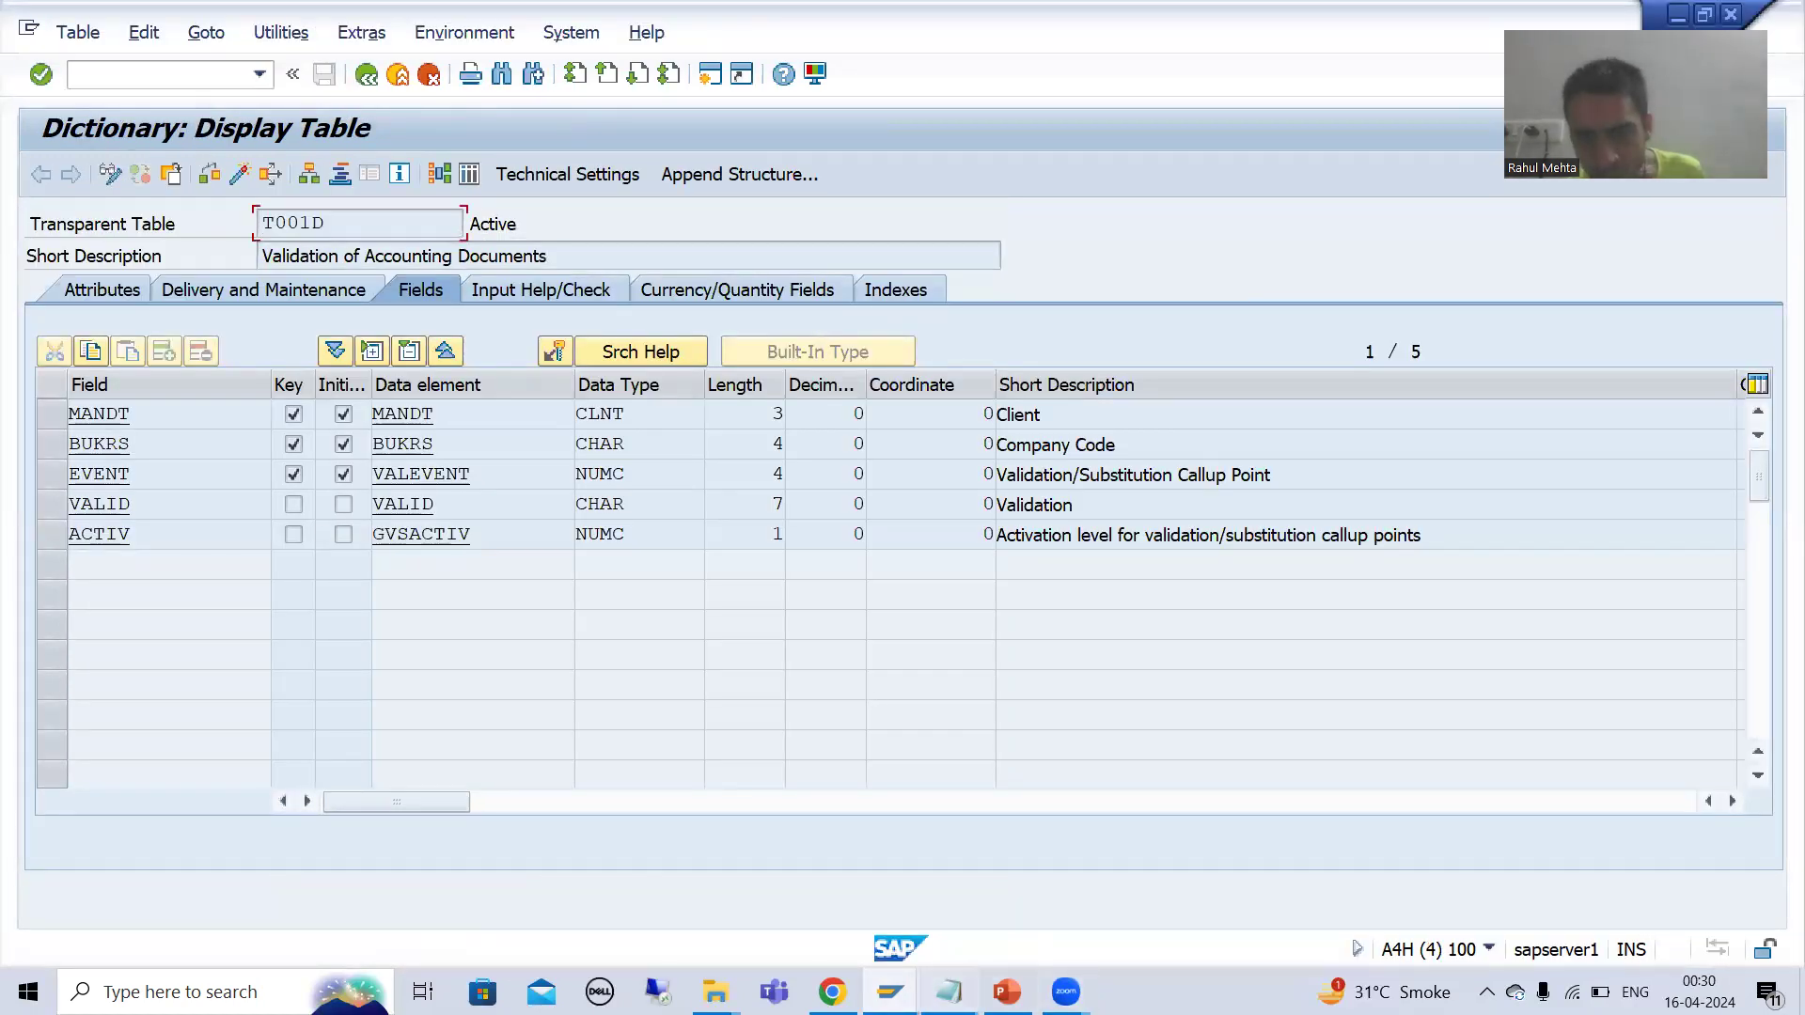
Switch to the Notepad notes, add T001D after a blank line below the OBBH substitution line, and return to the table definition
left_click(949, 992)
left_click(722, 898)
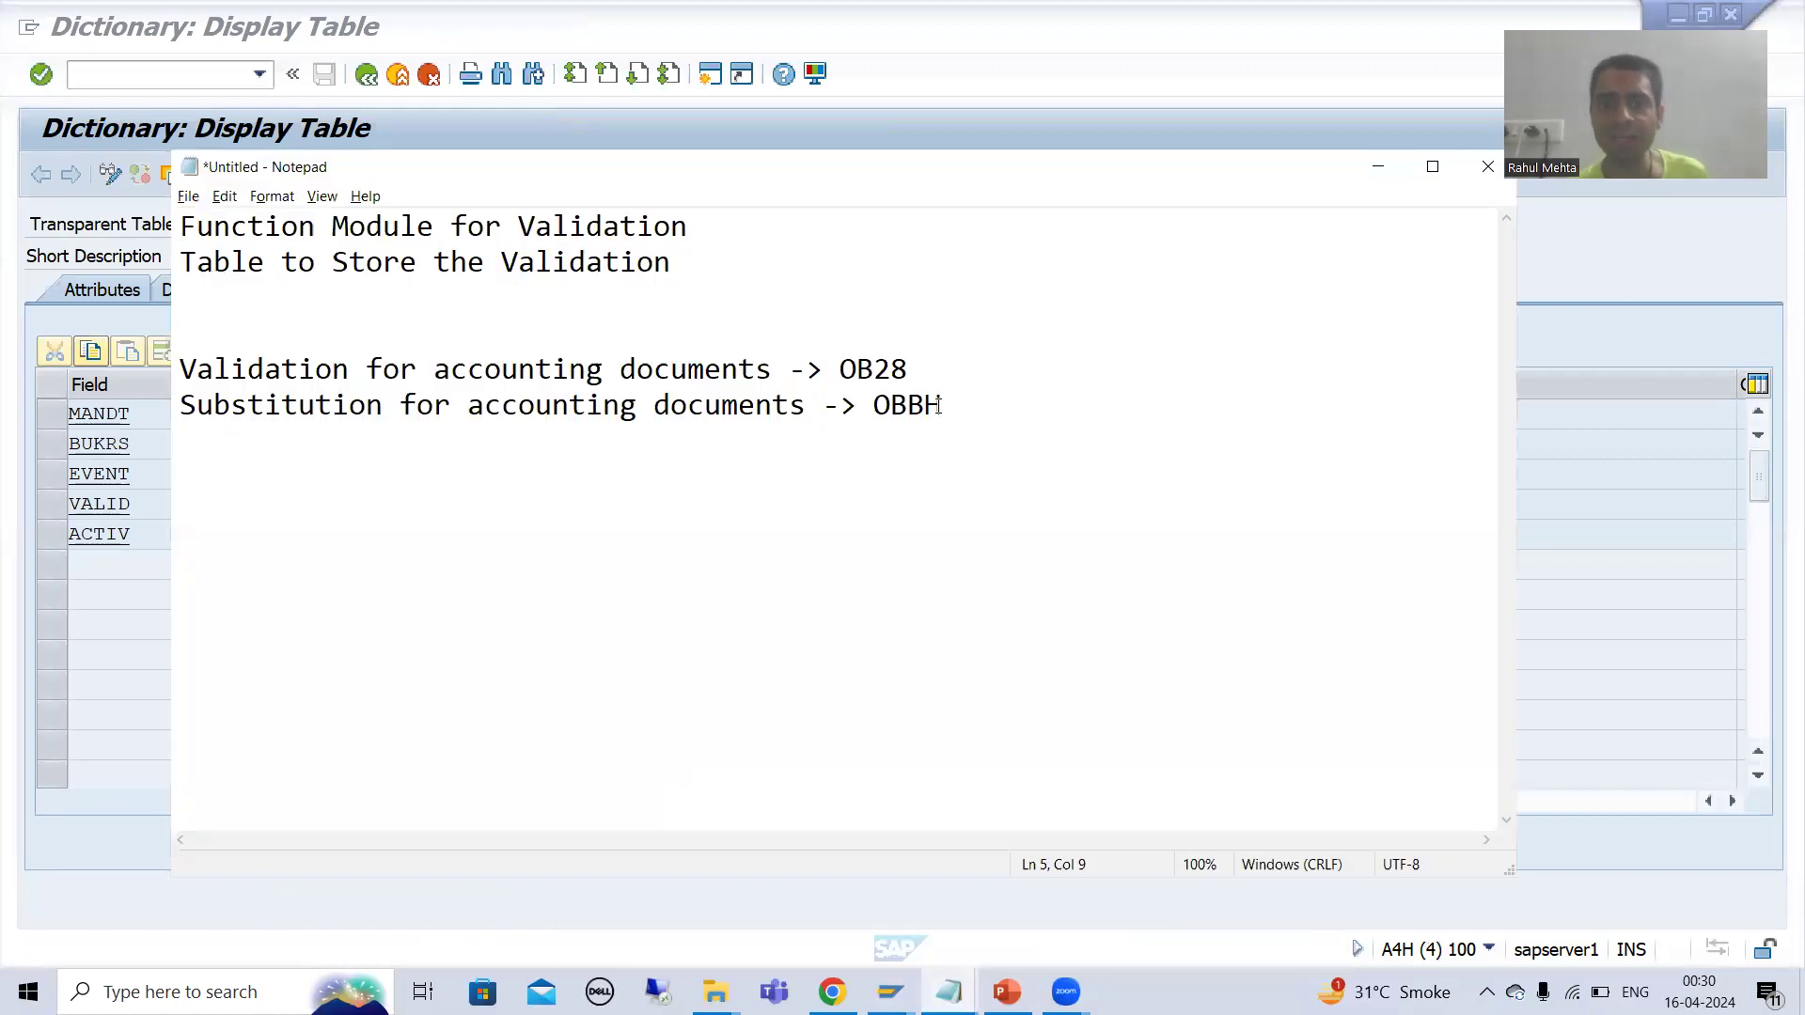
left_click(938, 406)
key("Return")
key("Return")
type("T001D")
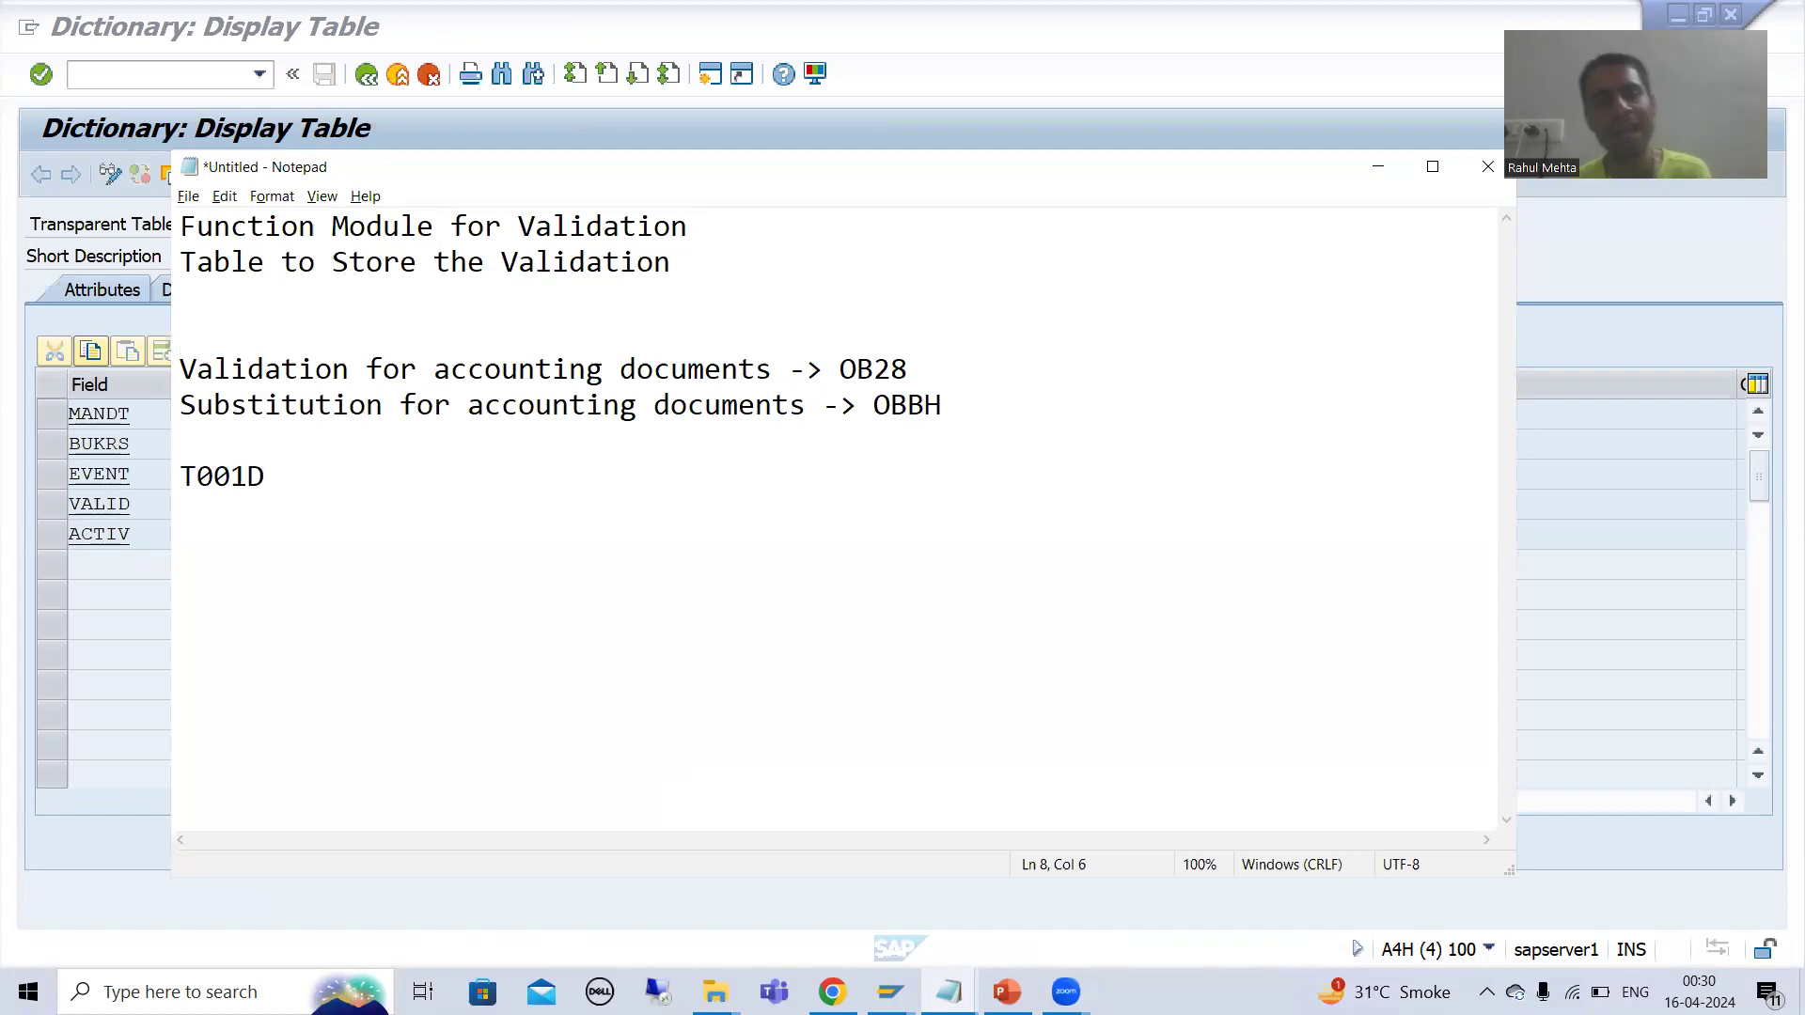
key("alt+Tab")
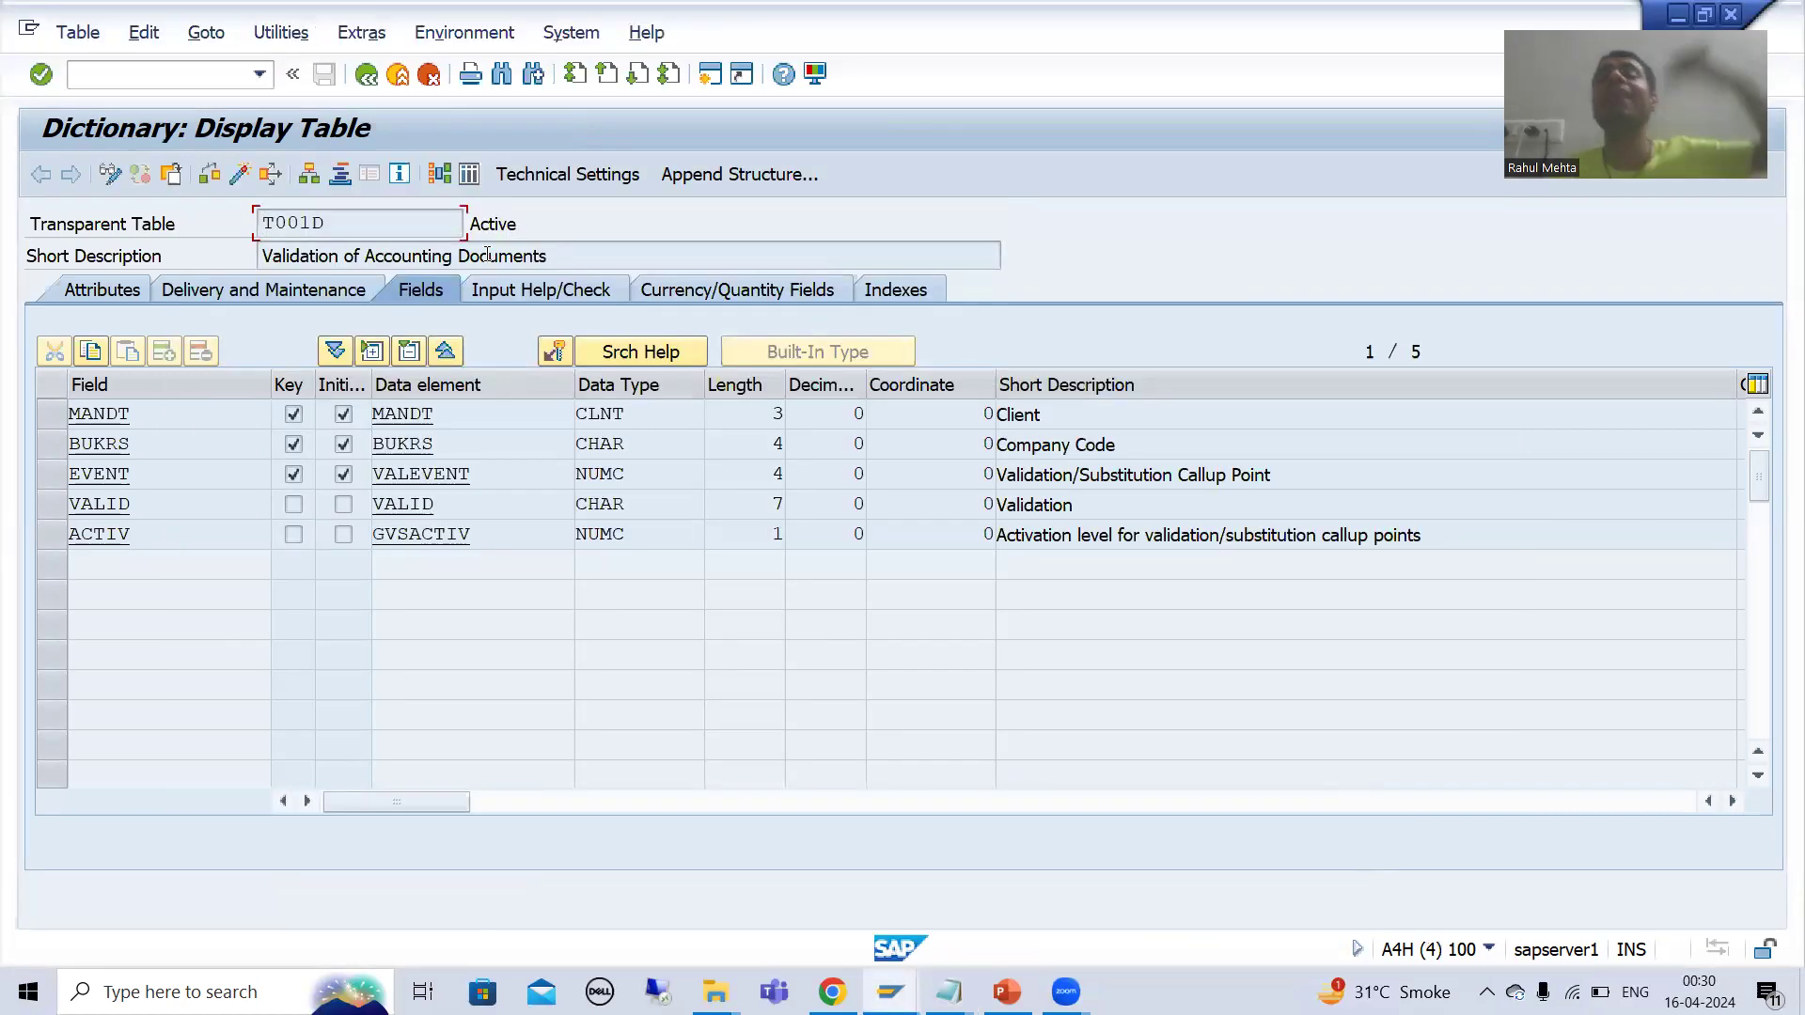